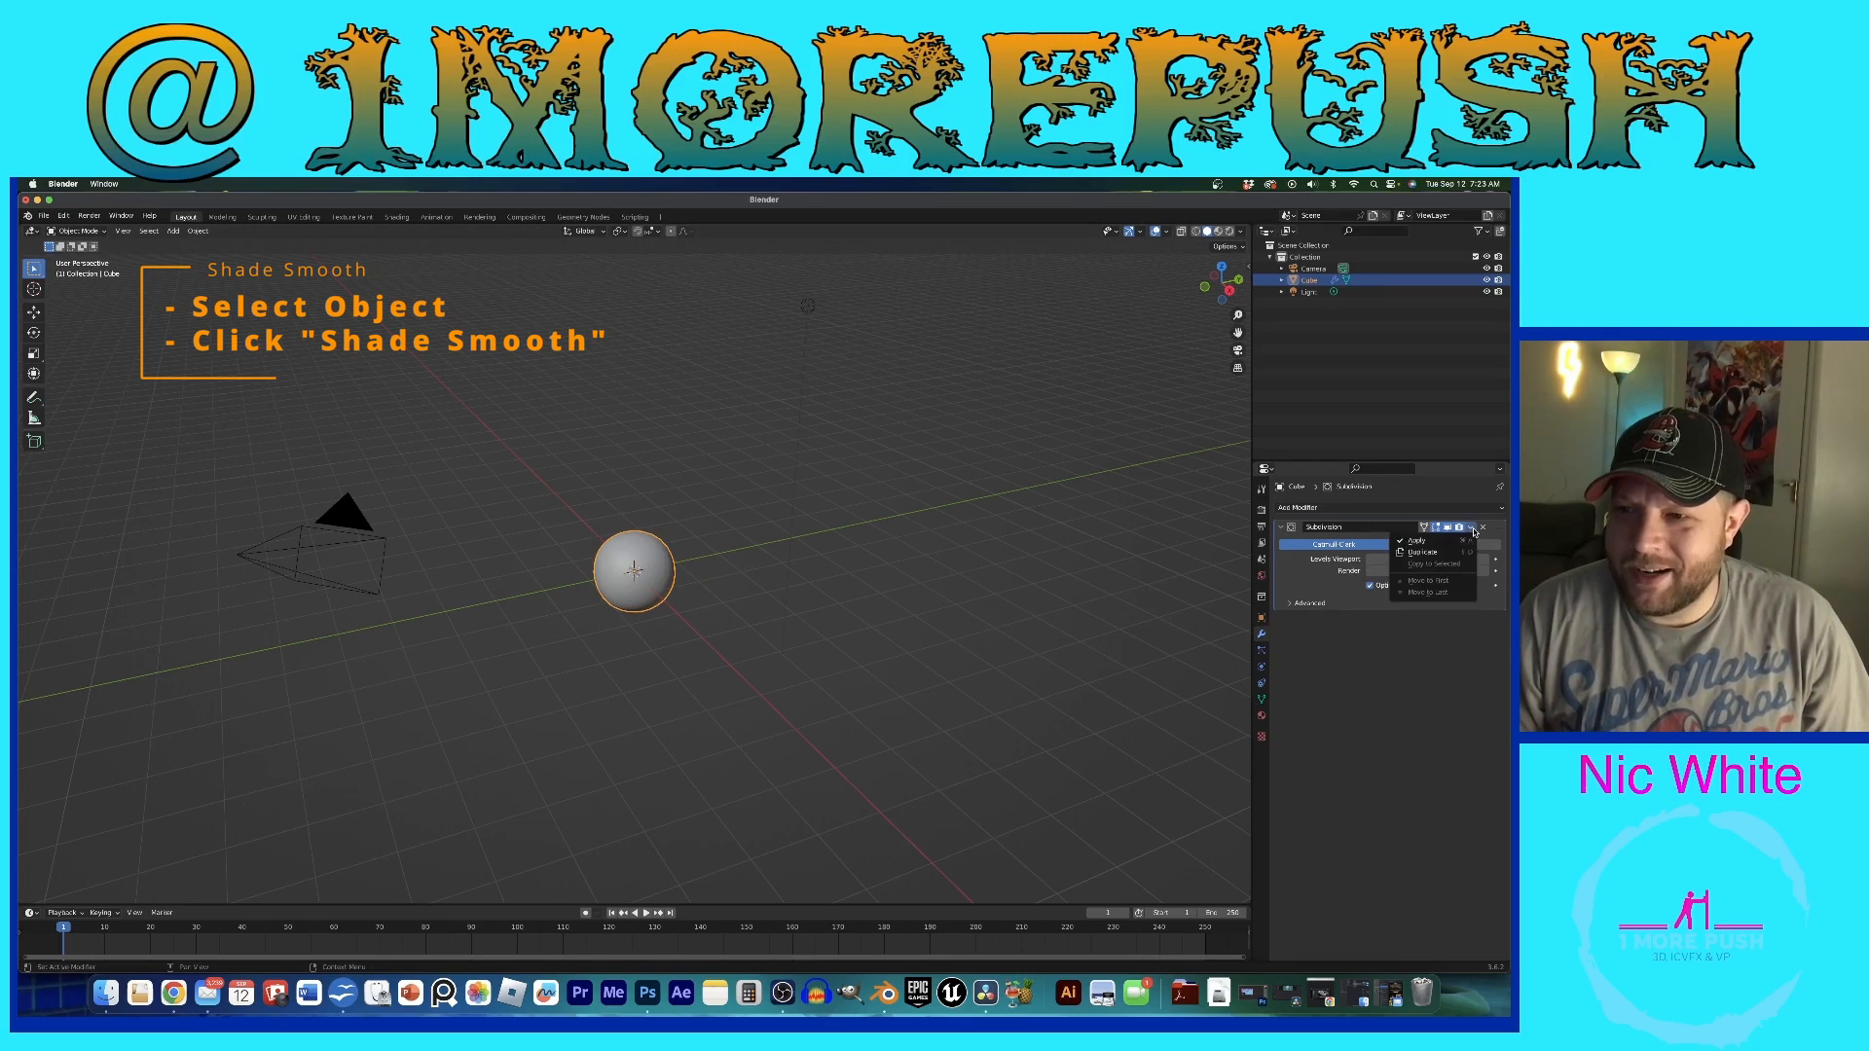
# Step: Apply the Subdivision modifier to the sphere and enter Edit Mode with face selection
pyautogui.click(1443, 542)
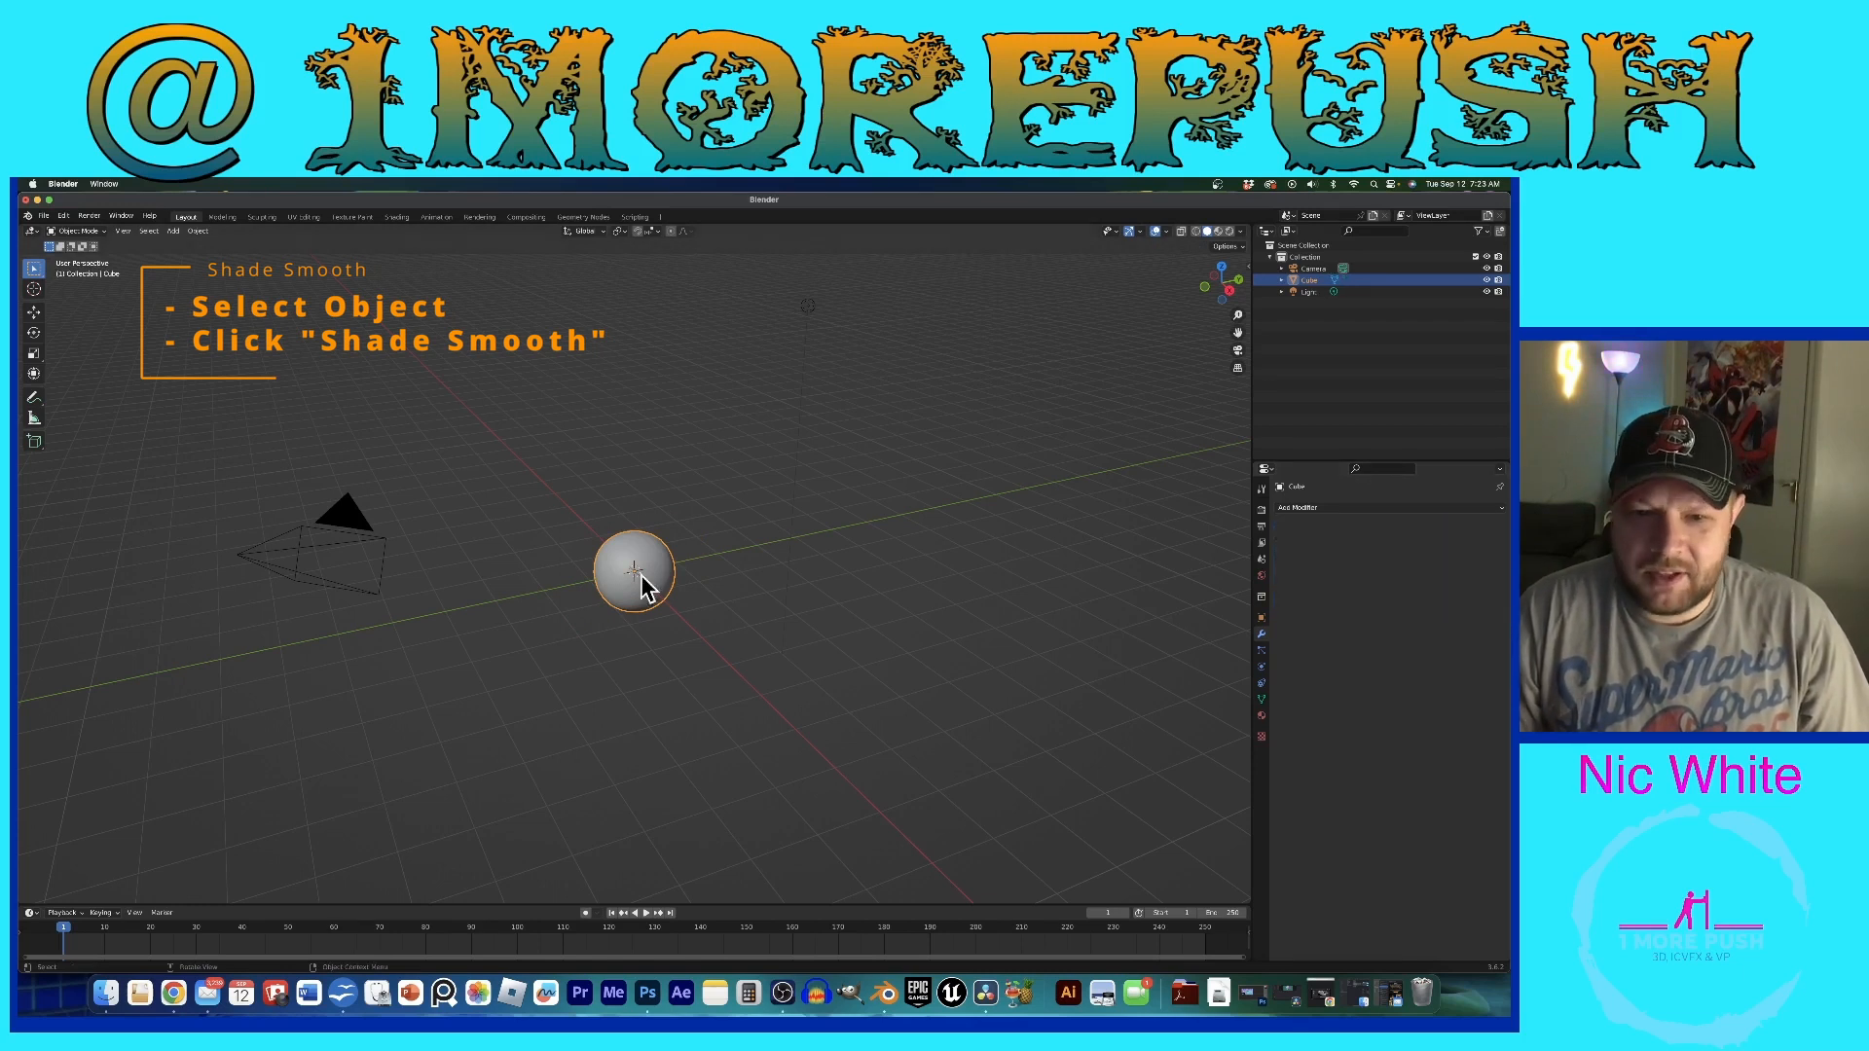
pyautogui.press('Tab')
pyautogui.click(622, 458)
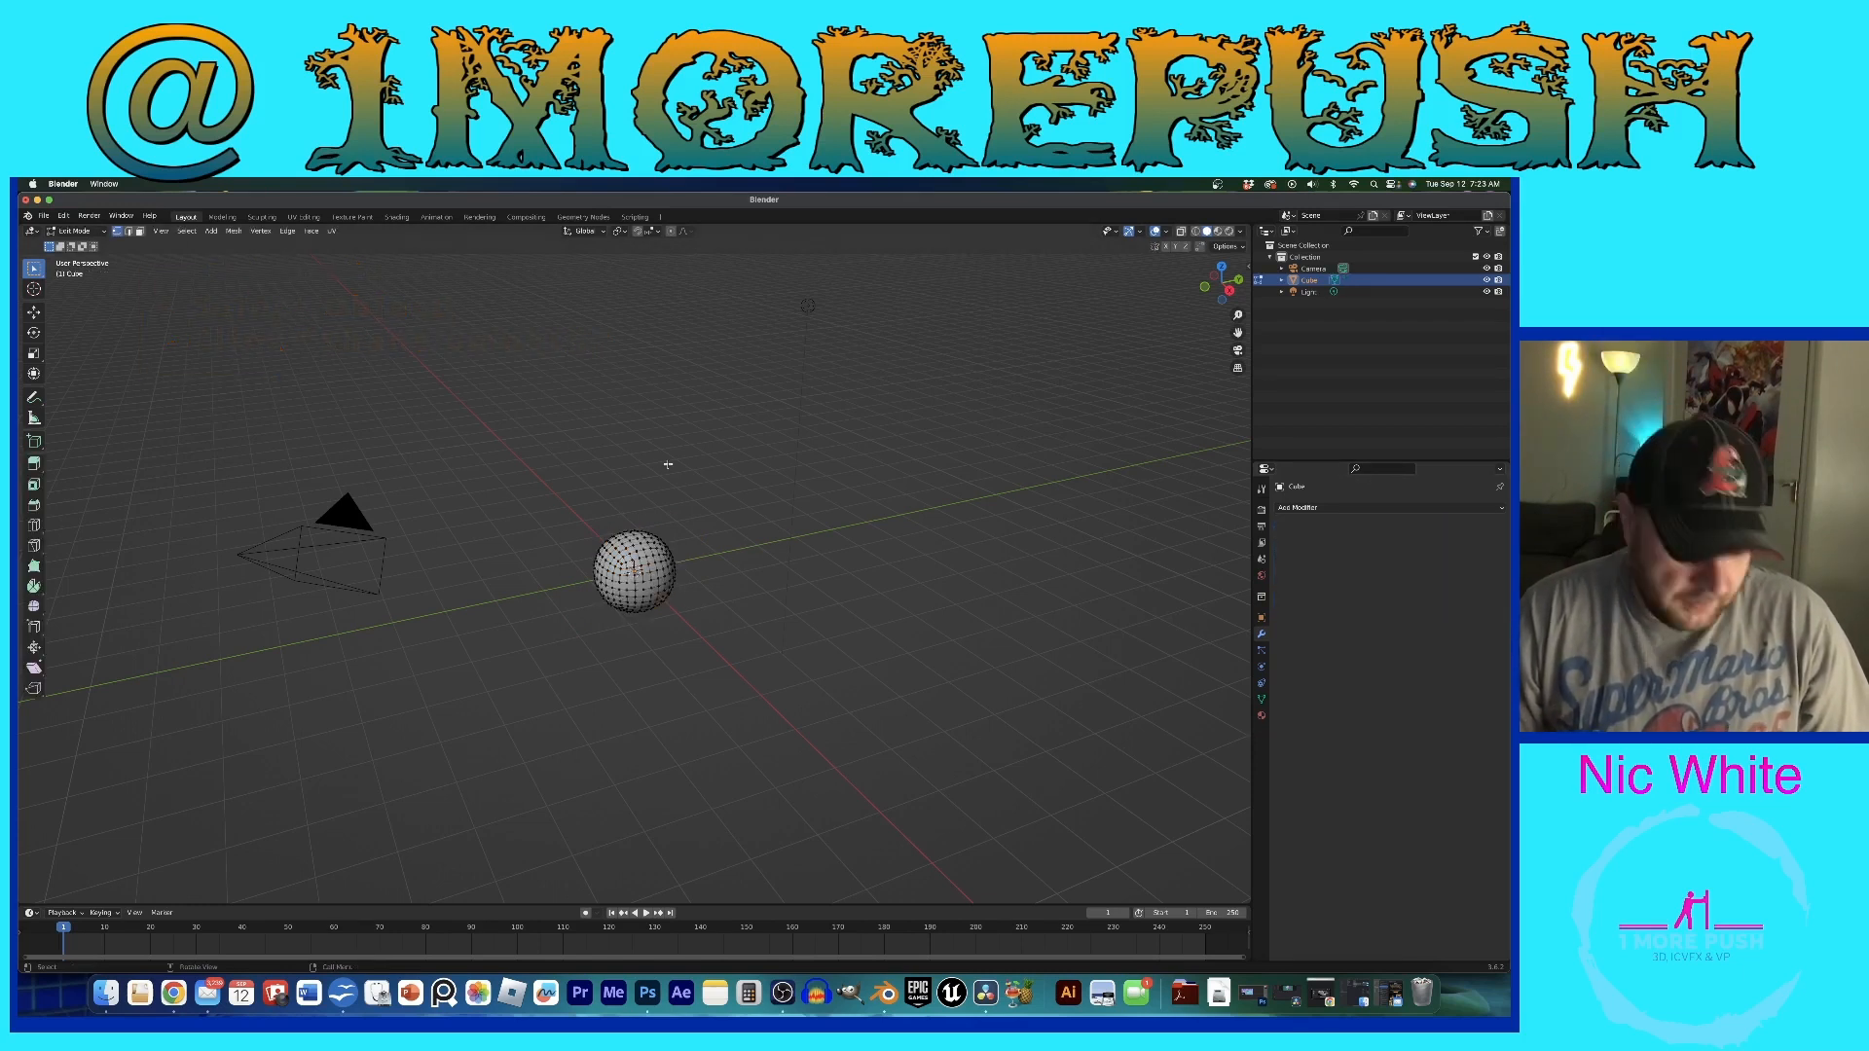
pyautogui.press('3')
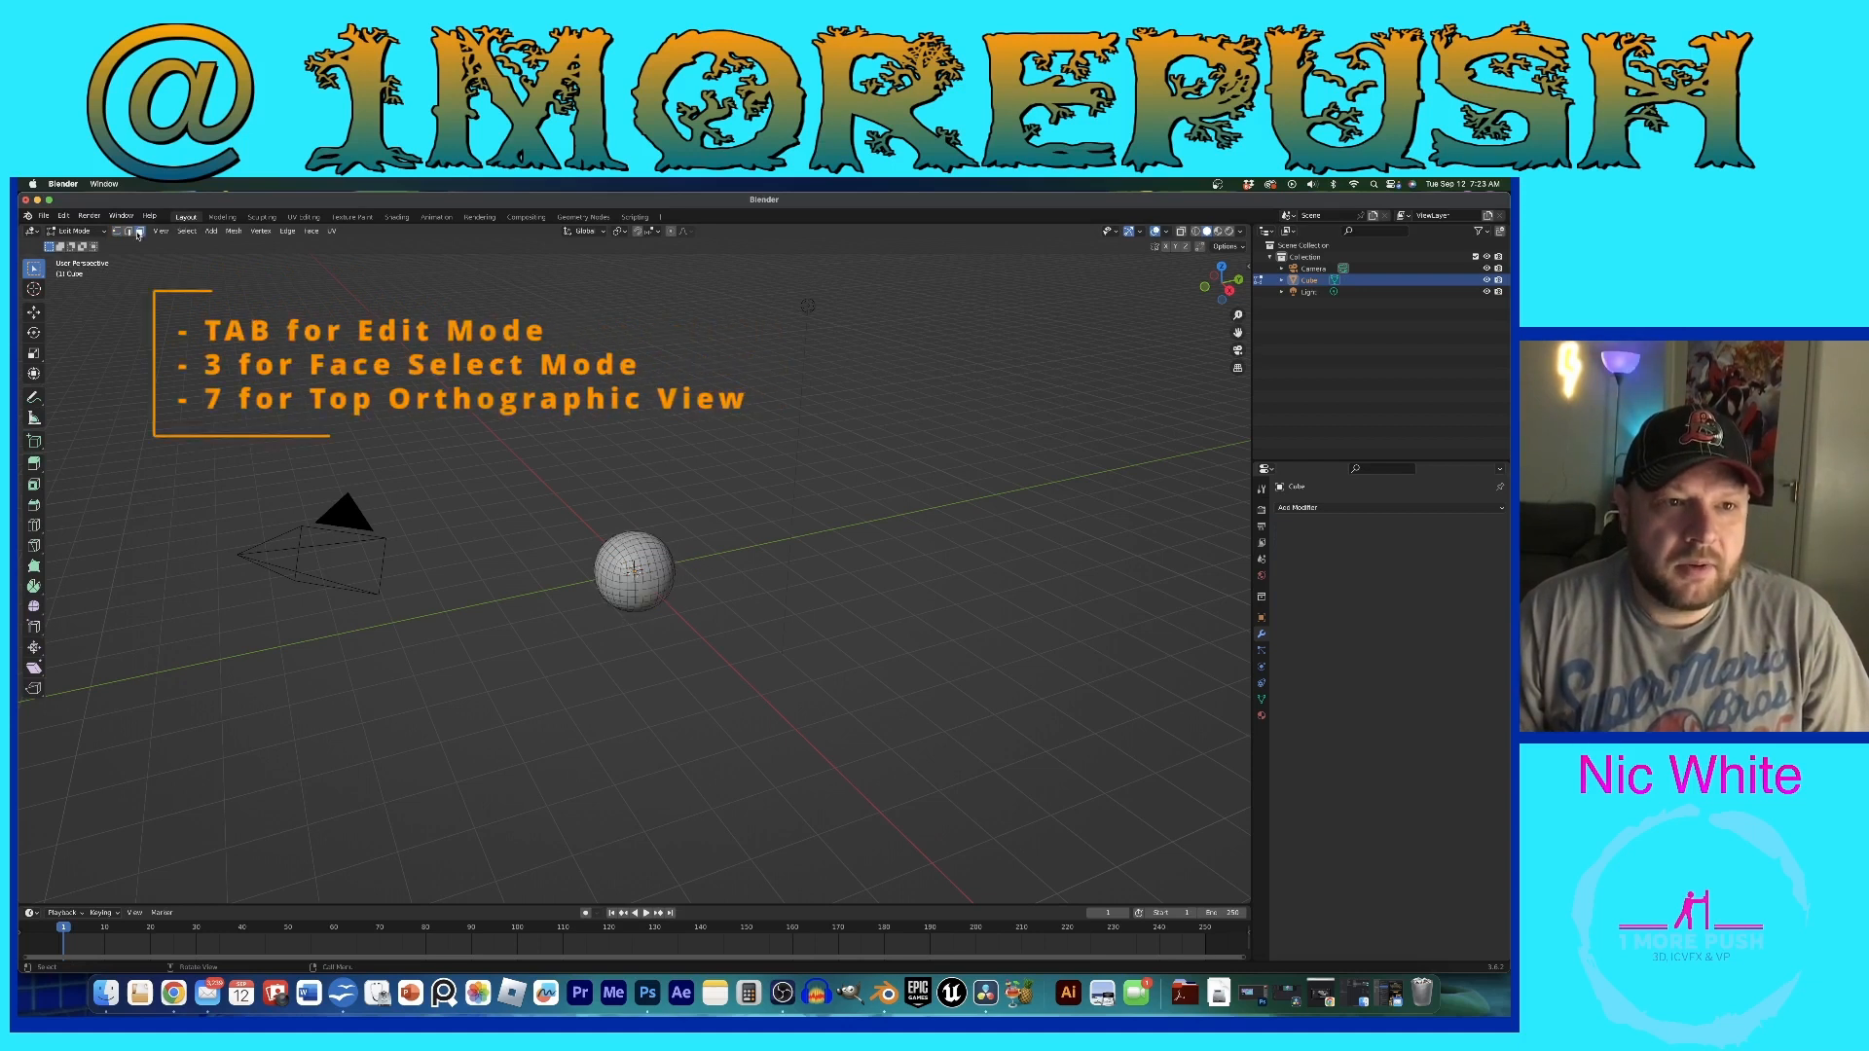
# Step: Circle-select the faces across the top and one side of the sphere, starting from the top orthographic view
pyautogui.moveTo(697, 492); pyautogui.dragTo(419, 554, button='middle')
pyautogui.press('7')
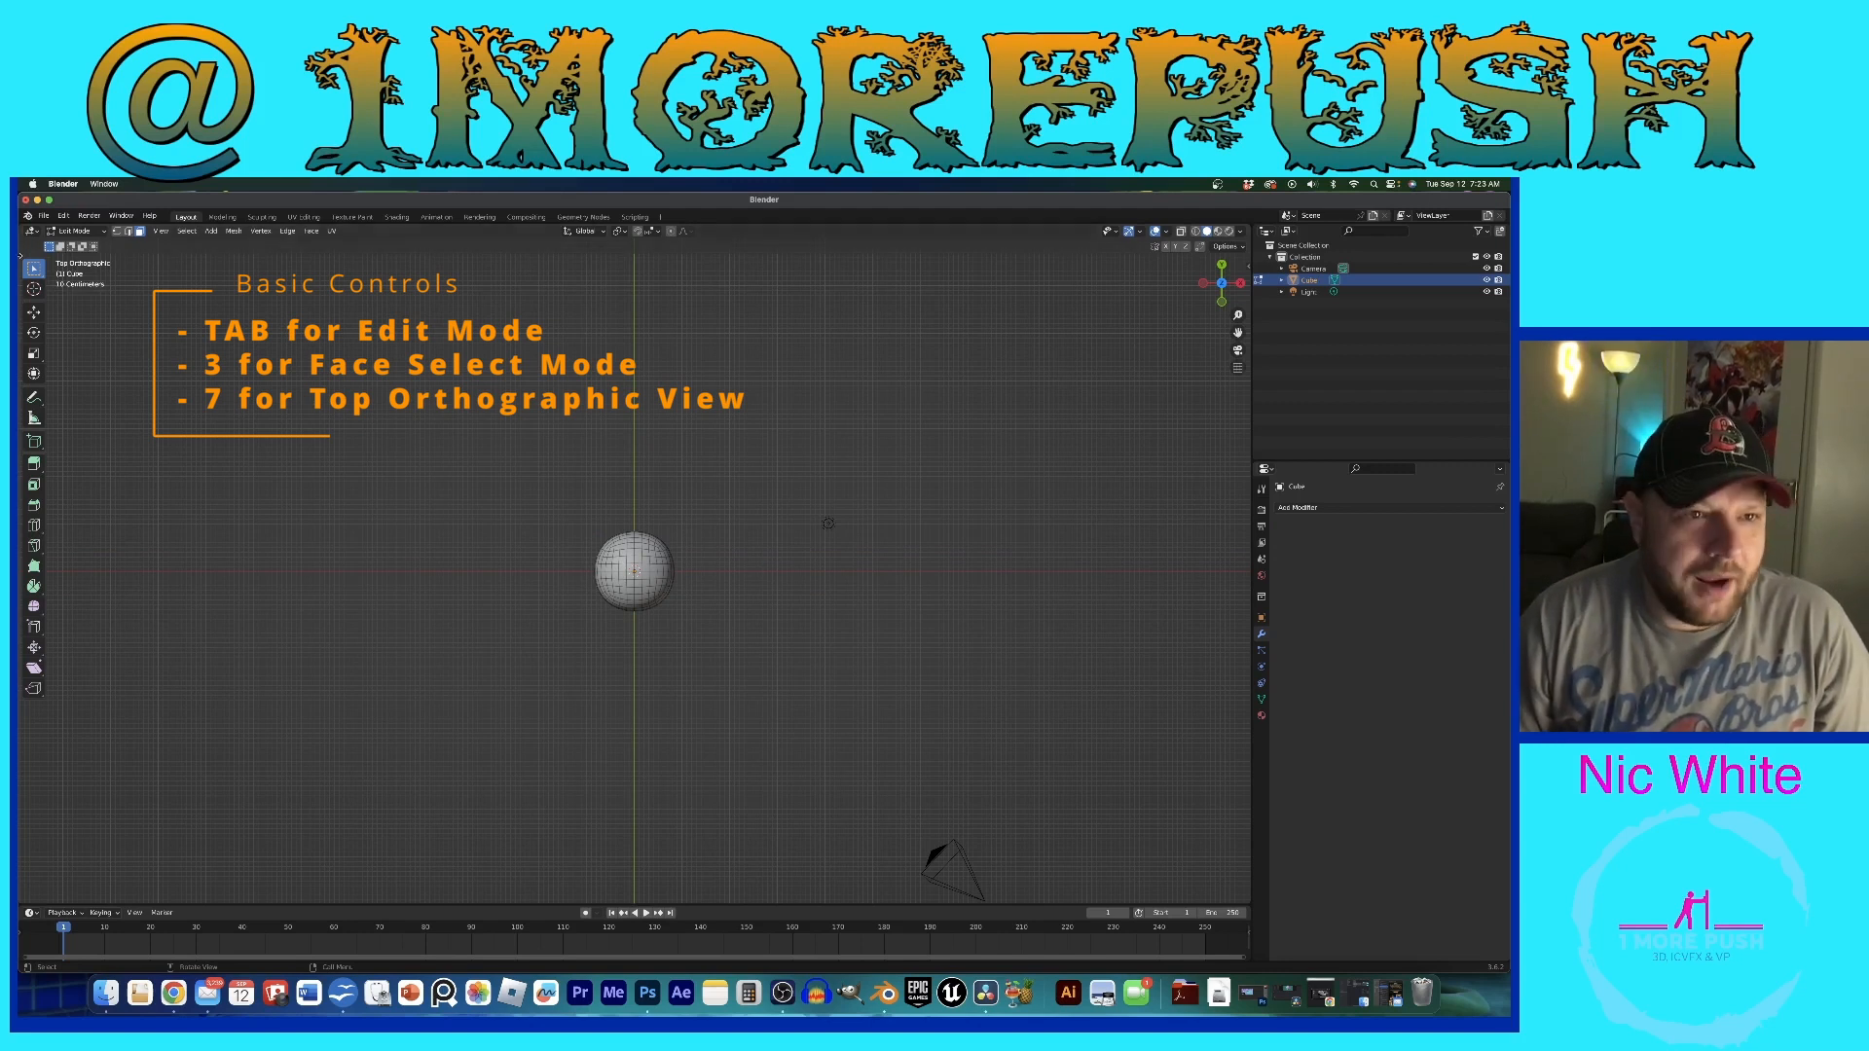
pyautogui.moveTo(32, 268); pyautogui.dragTo(80, 312)
pyautogui.moveTo(636, 593); pyautogui.dragTo(613, 597)
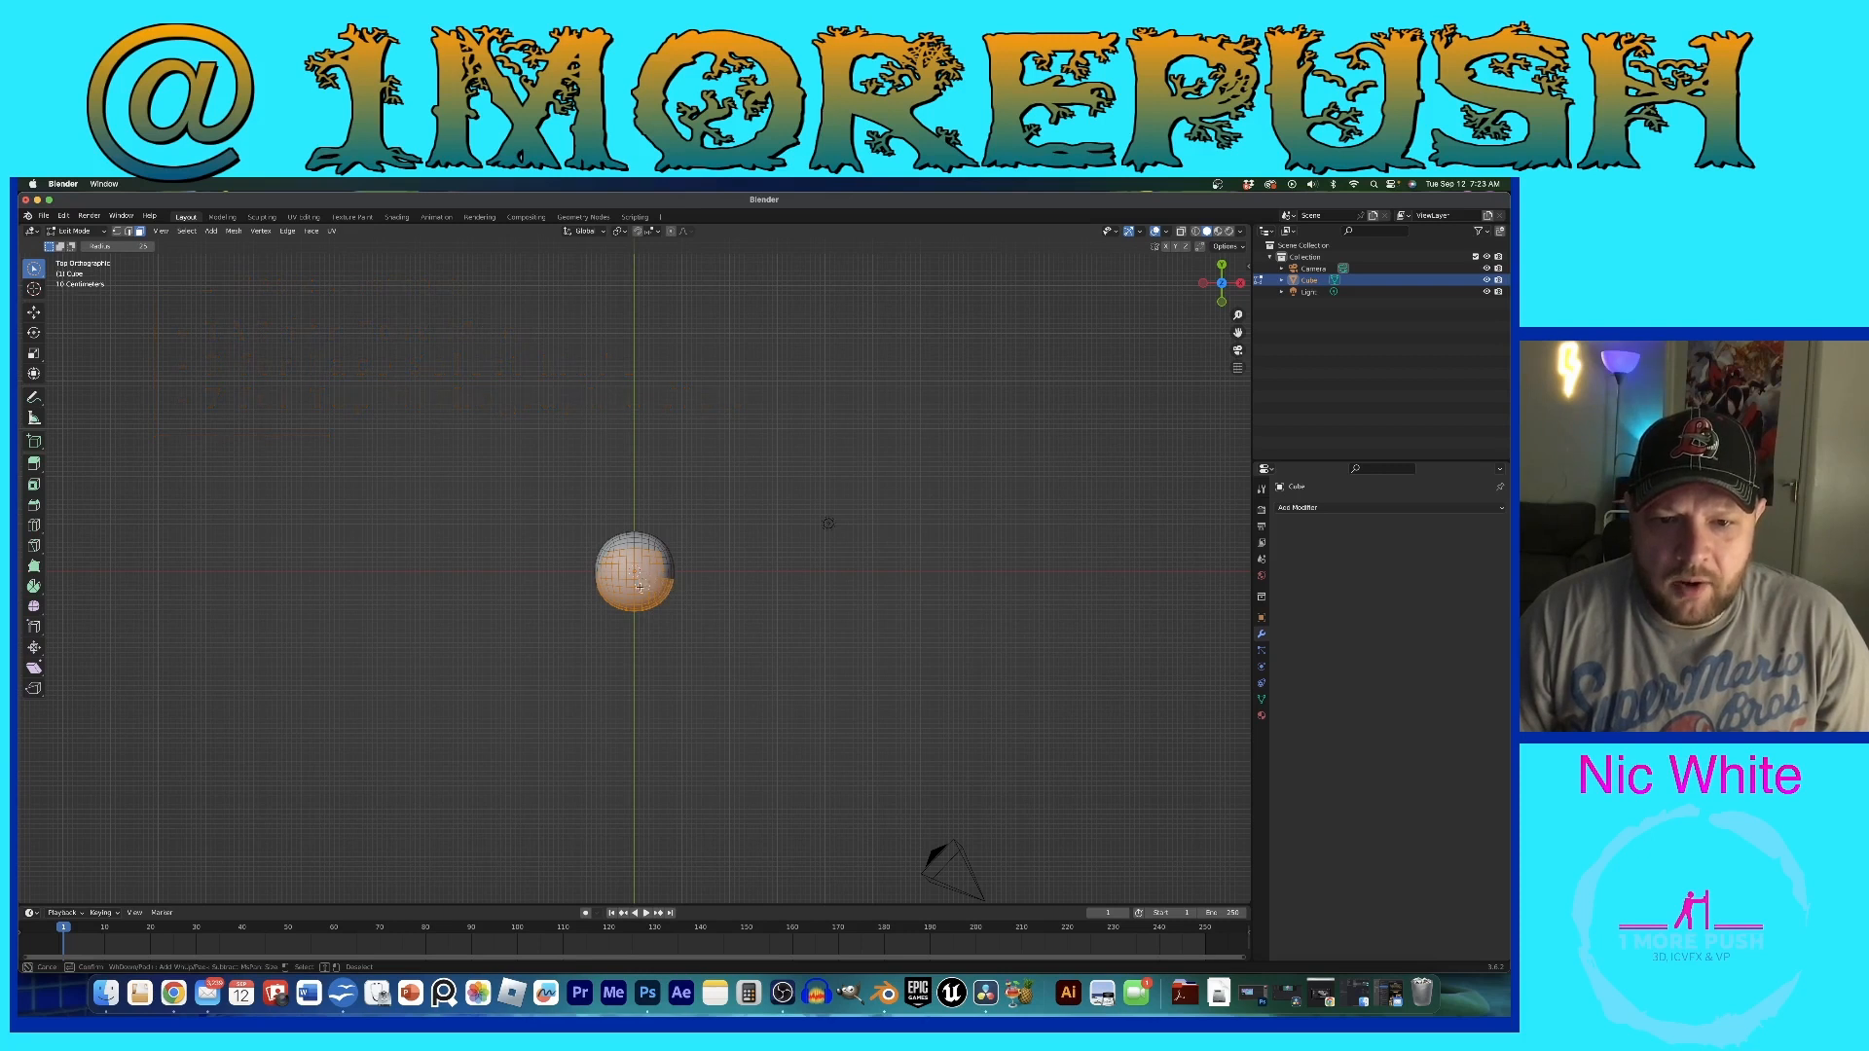
pyautogui.press('Escape')
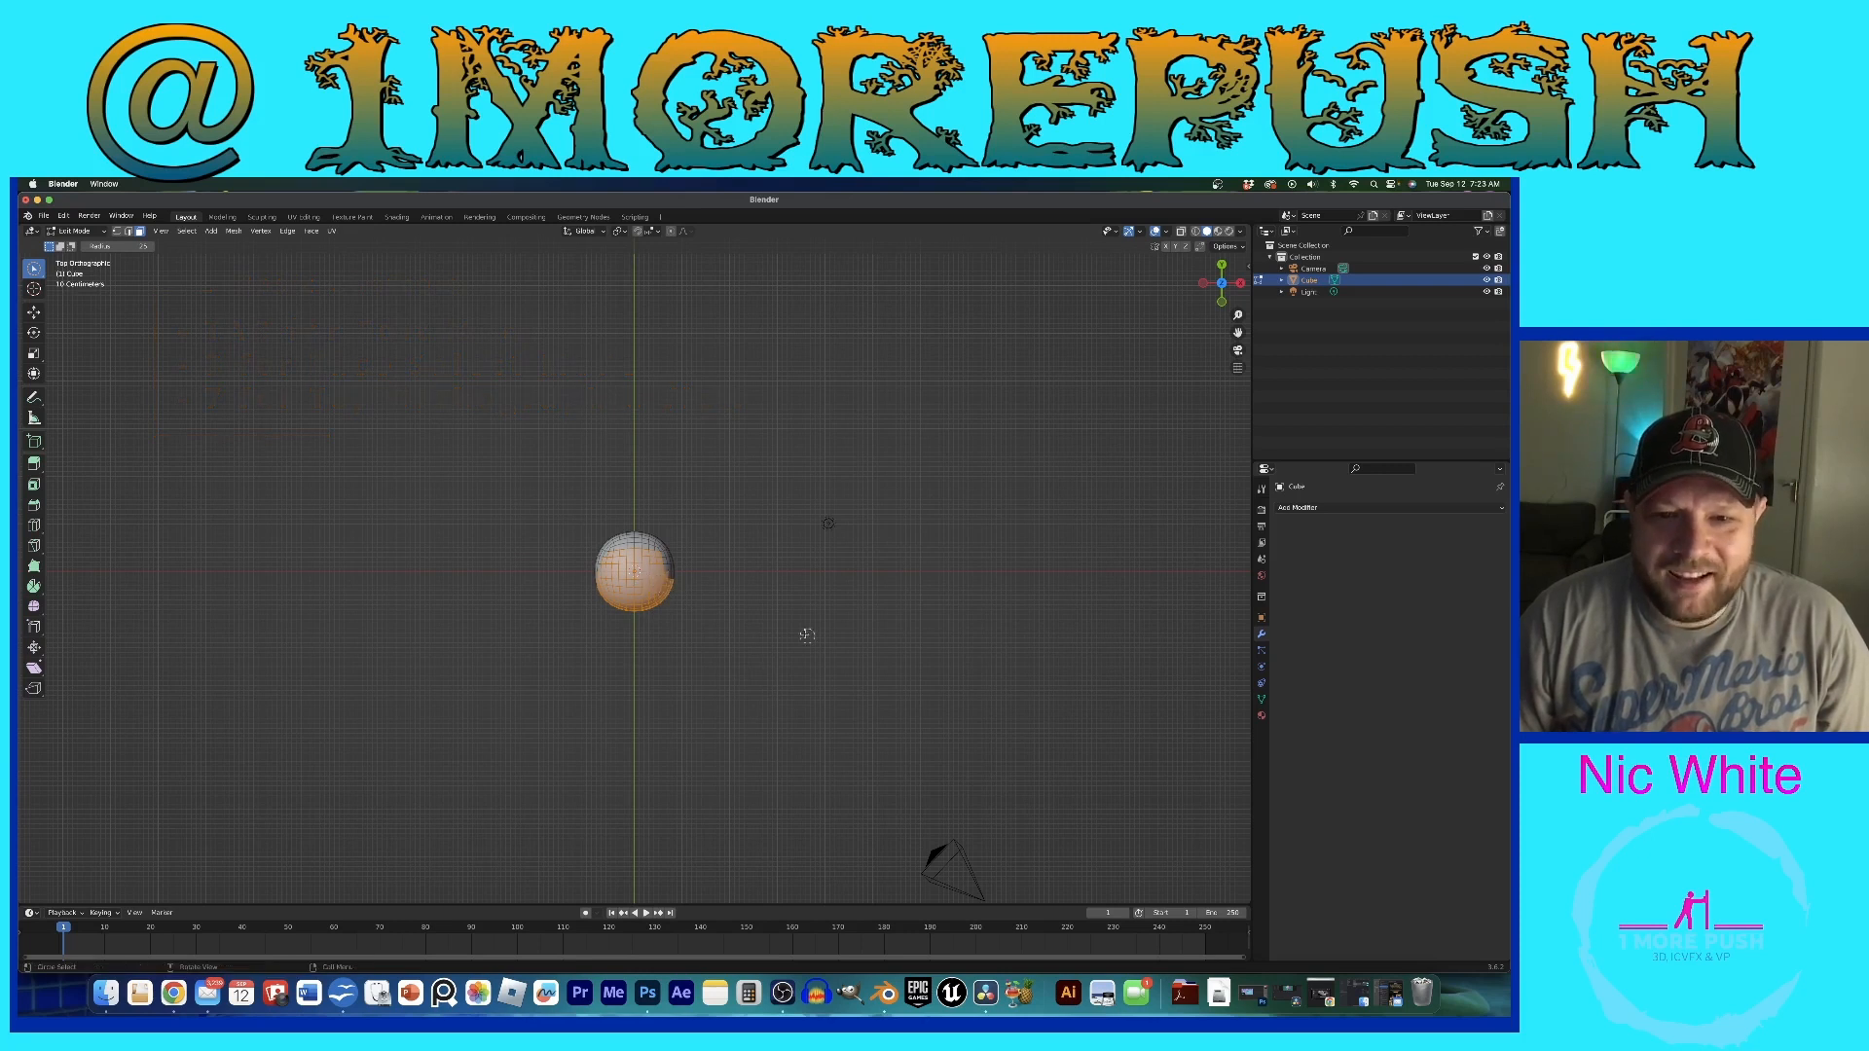
pyautogui.moveTo(805, 633); pyautogui.dragTo(825, 418, button='middle')
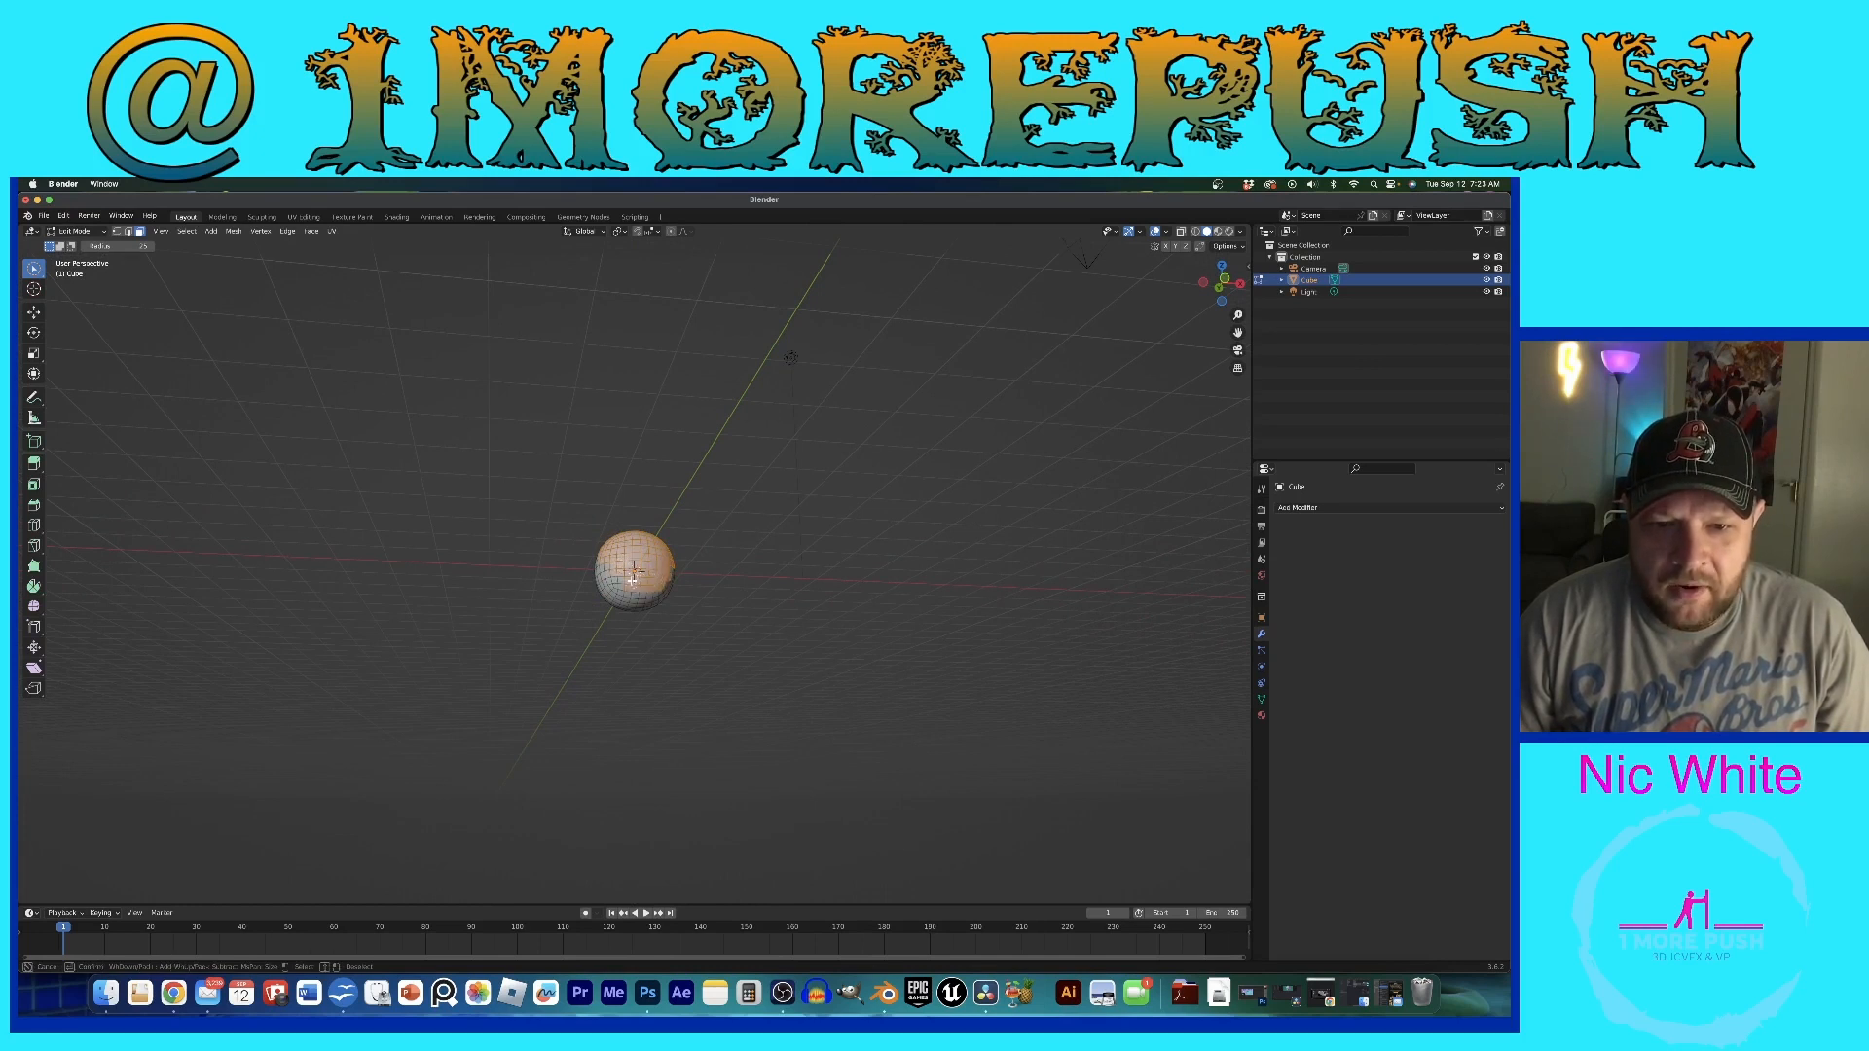
pyautogui.moveTo(851, 580); pyautogui.dragTo(545, 613, button='middle')
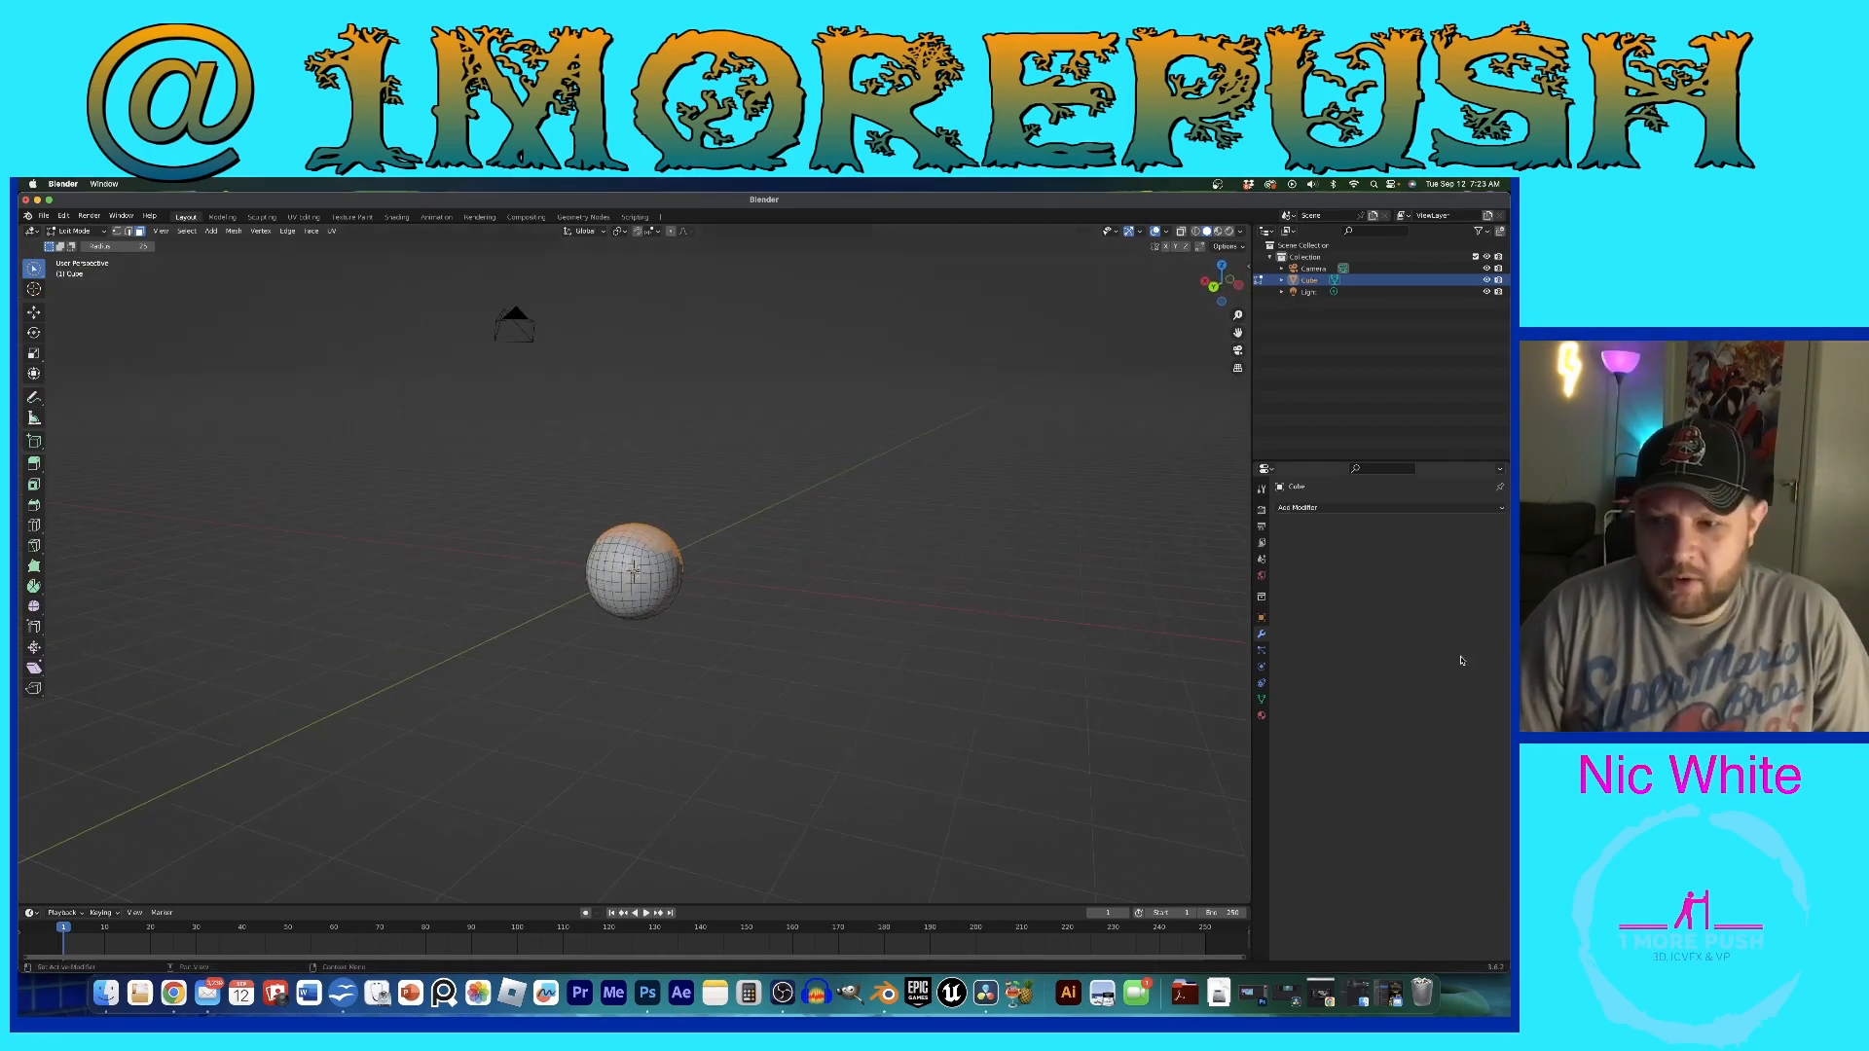
pyautogui.scroll(3, 666, 599)
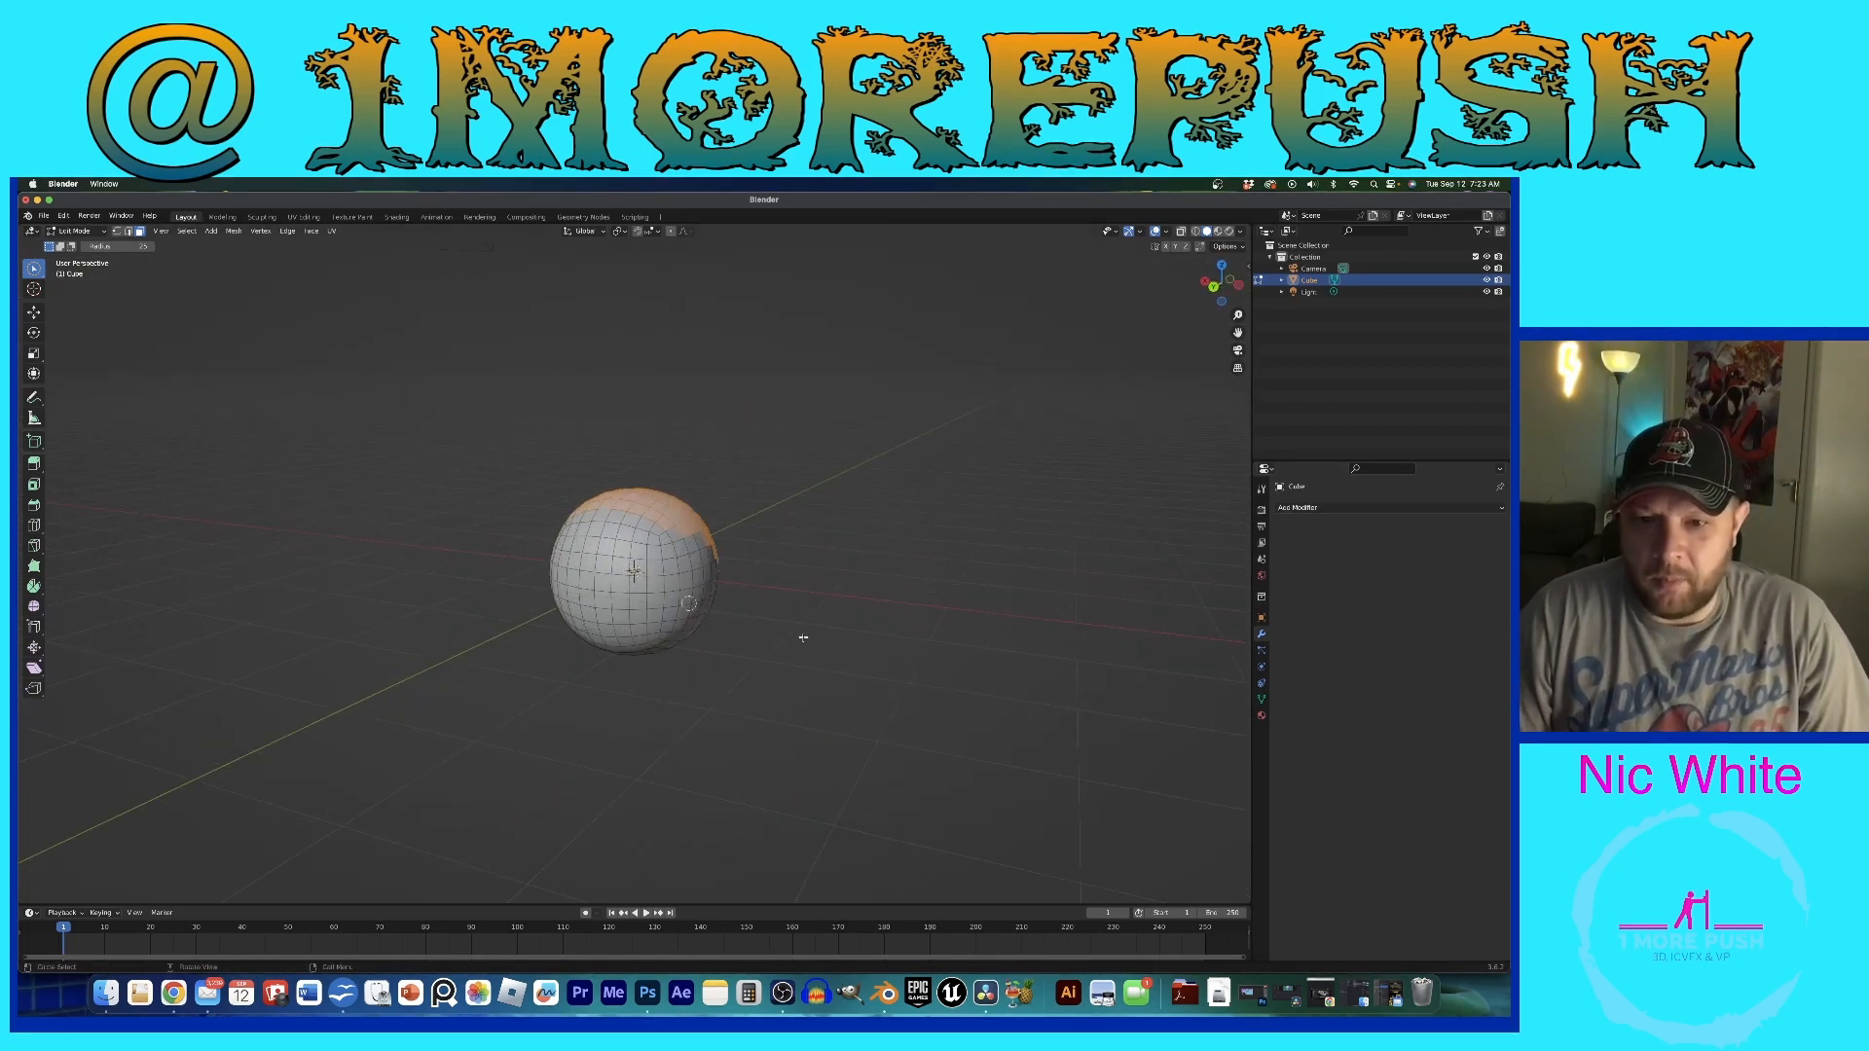
# Step: Add a vertex group for the selected faces, assign them to it and name it Hair
pyautogui.click(1262, 701)
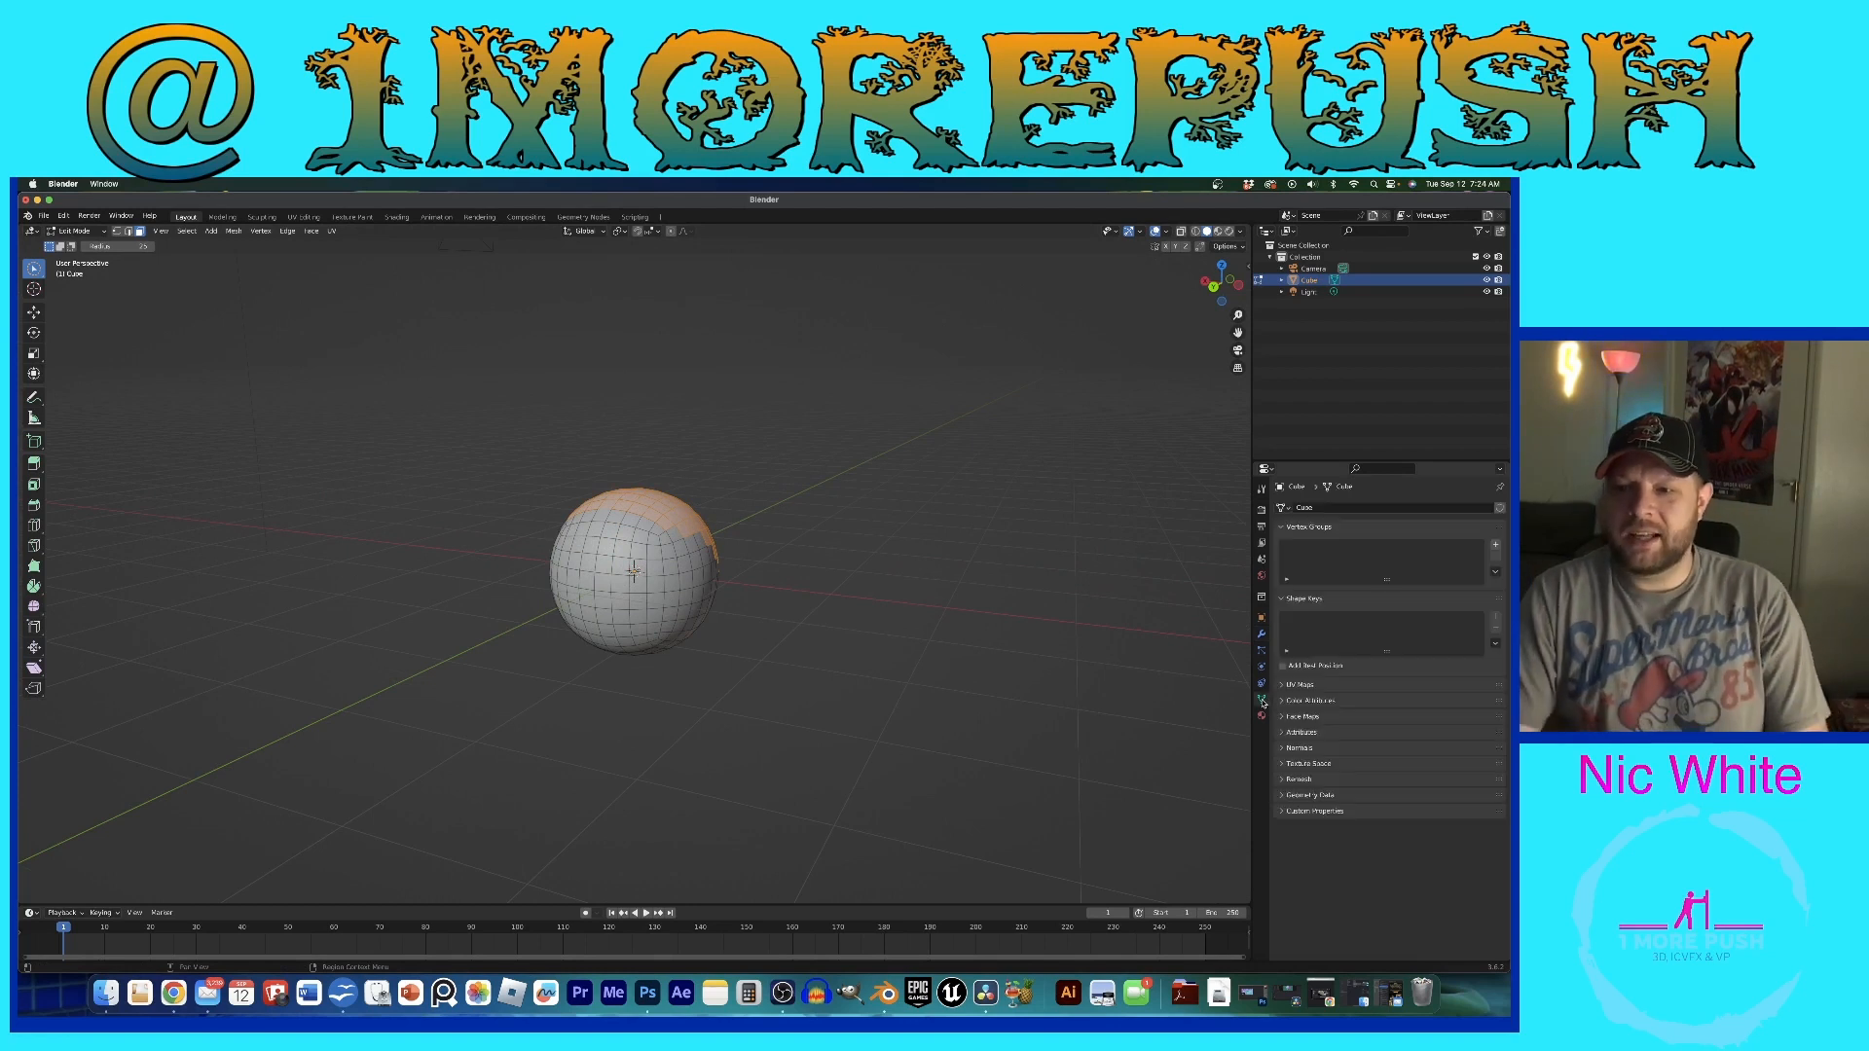
pyautogui.click(1496, 549)
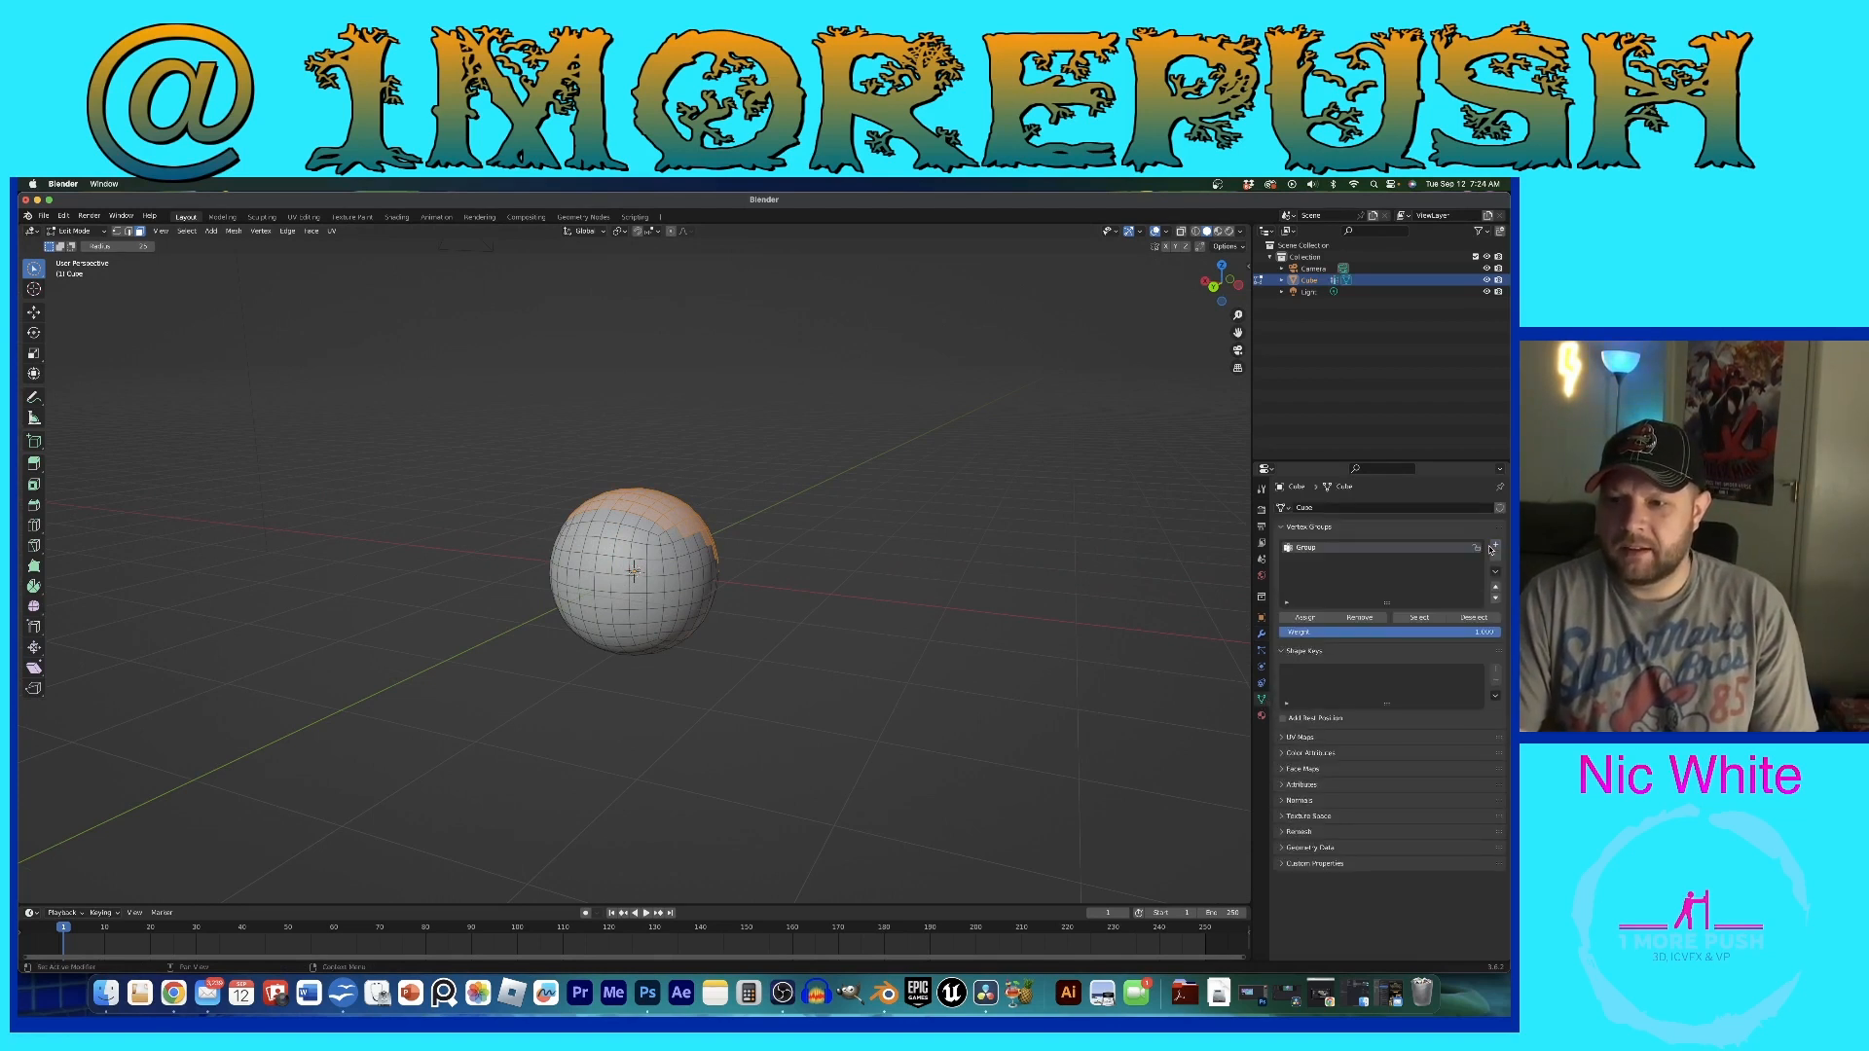
pyautogui.click(1304, 618)
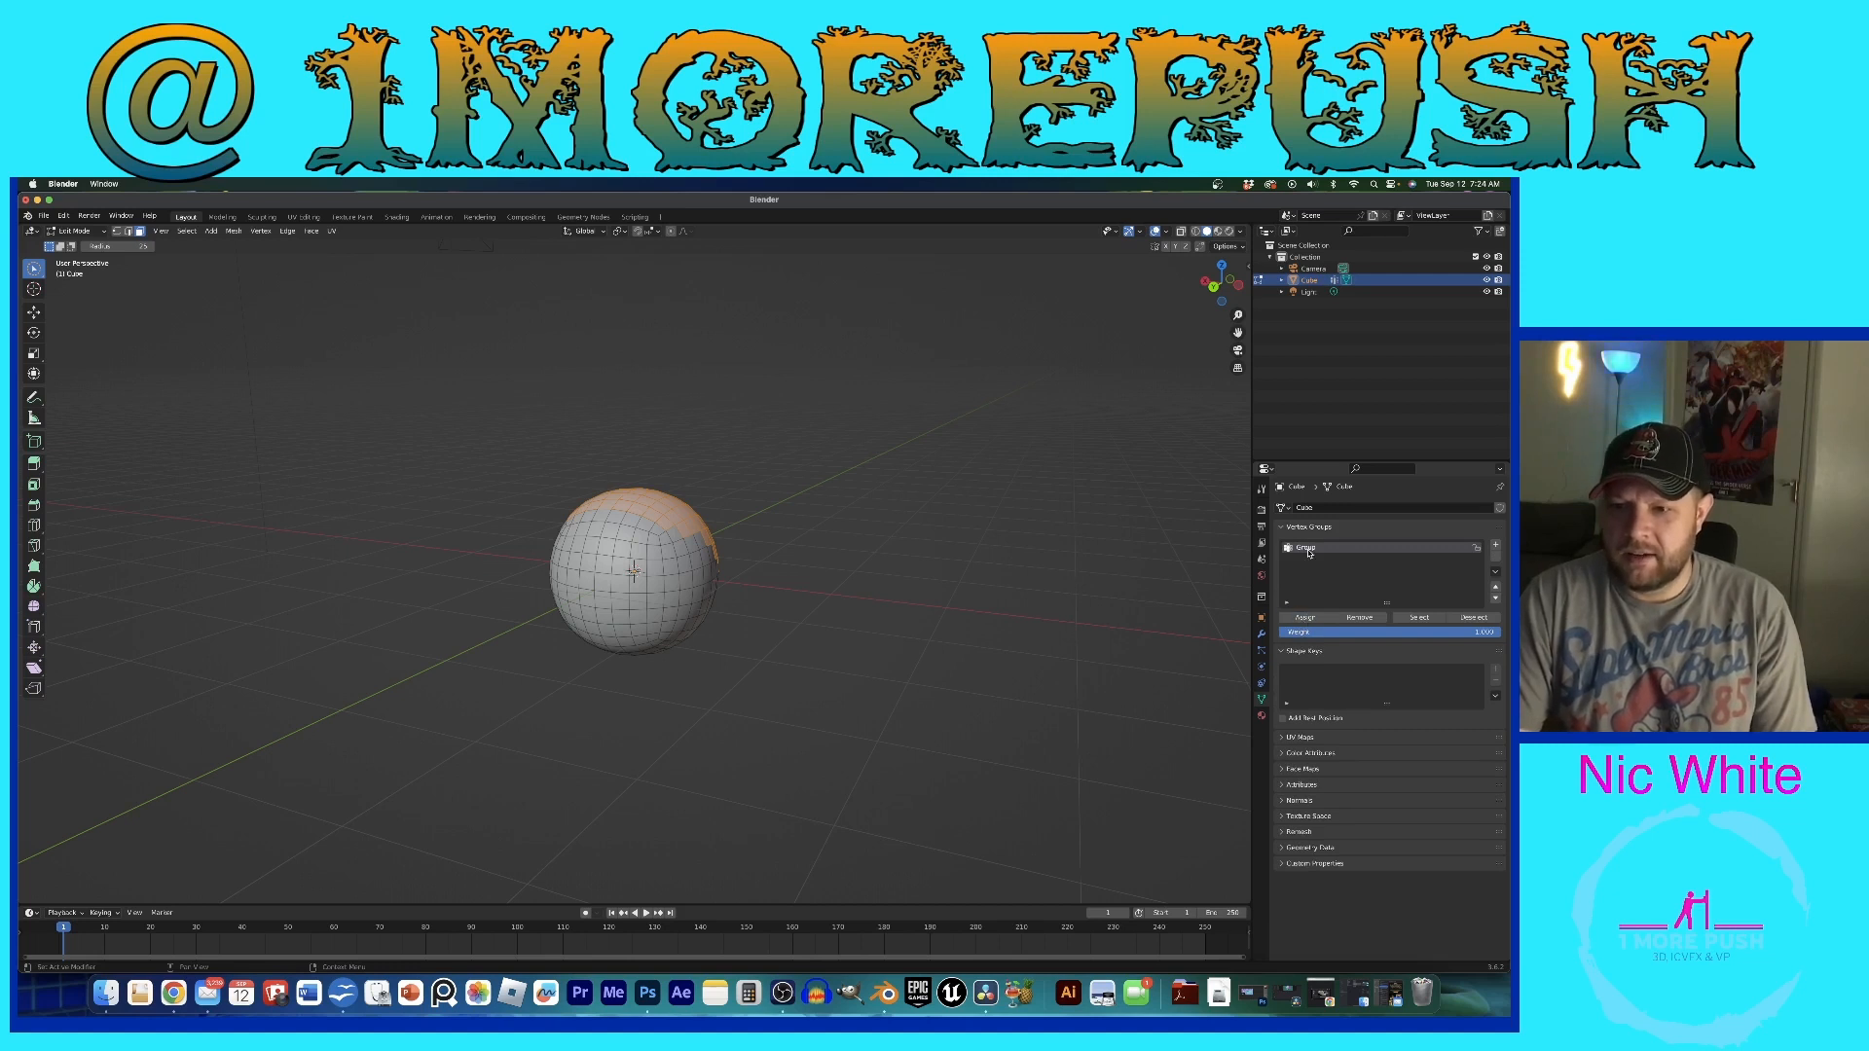
pyautogui.doubleClick(1305, 548)
pyautogui.write('Hat')
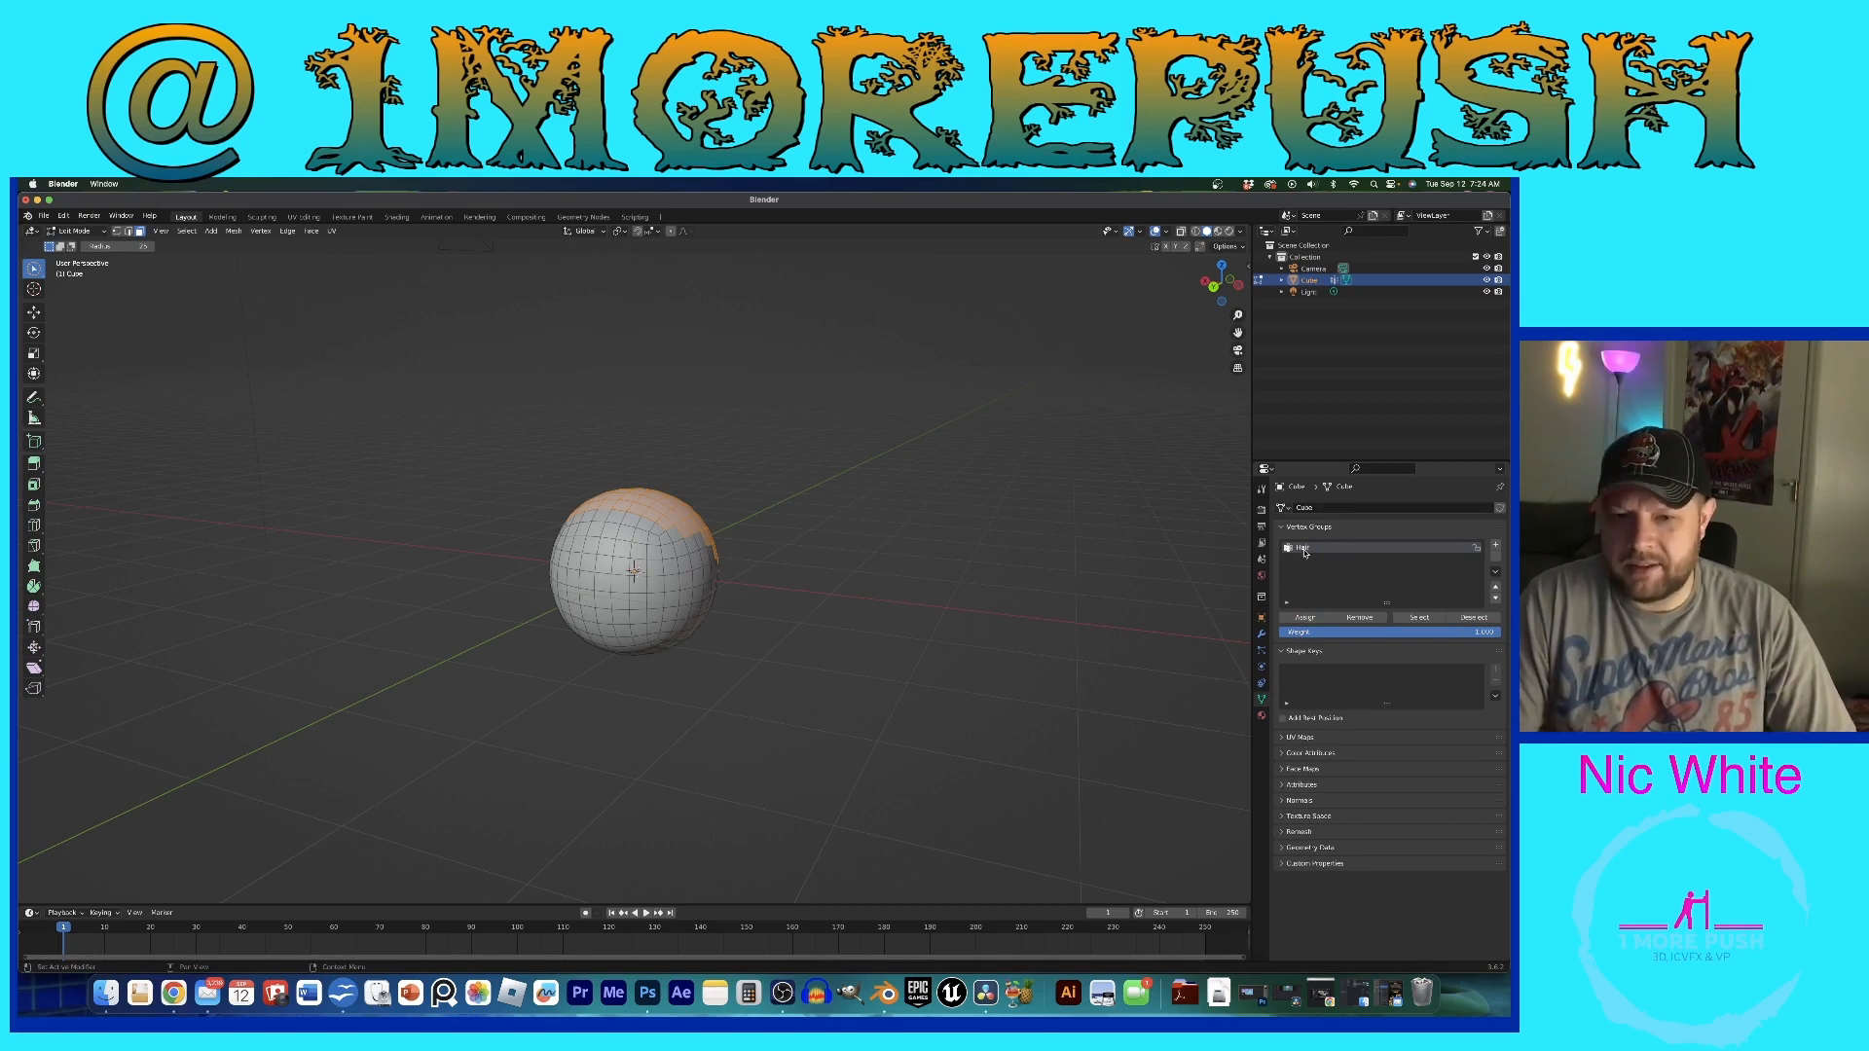
# Step: Check which faces belong to the sphere's vertex group by deselecting and reselecting its contents
pyautogui.click(1467, 619)
pyautogui.click(1420, 617)
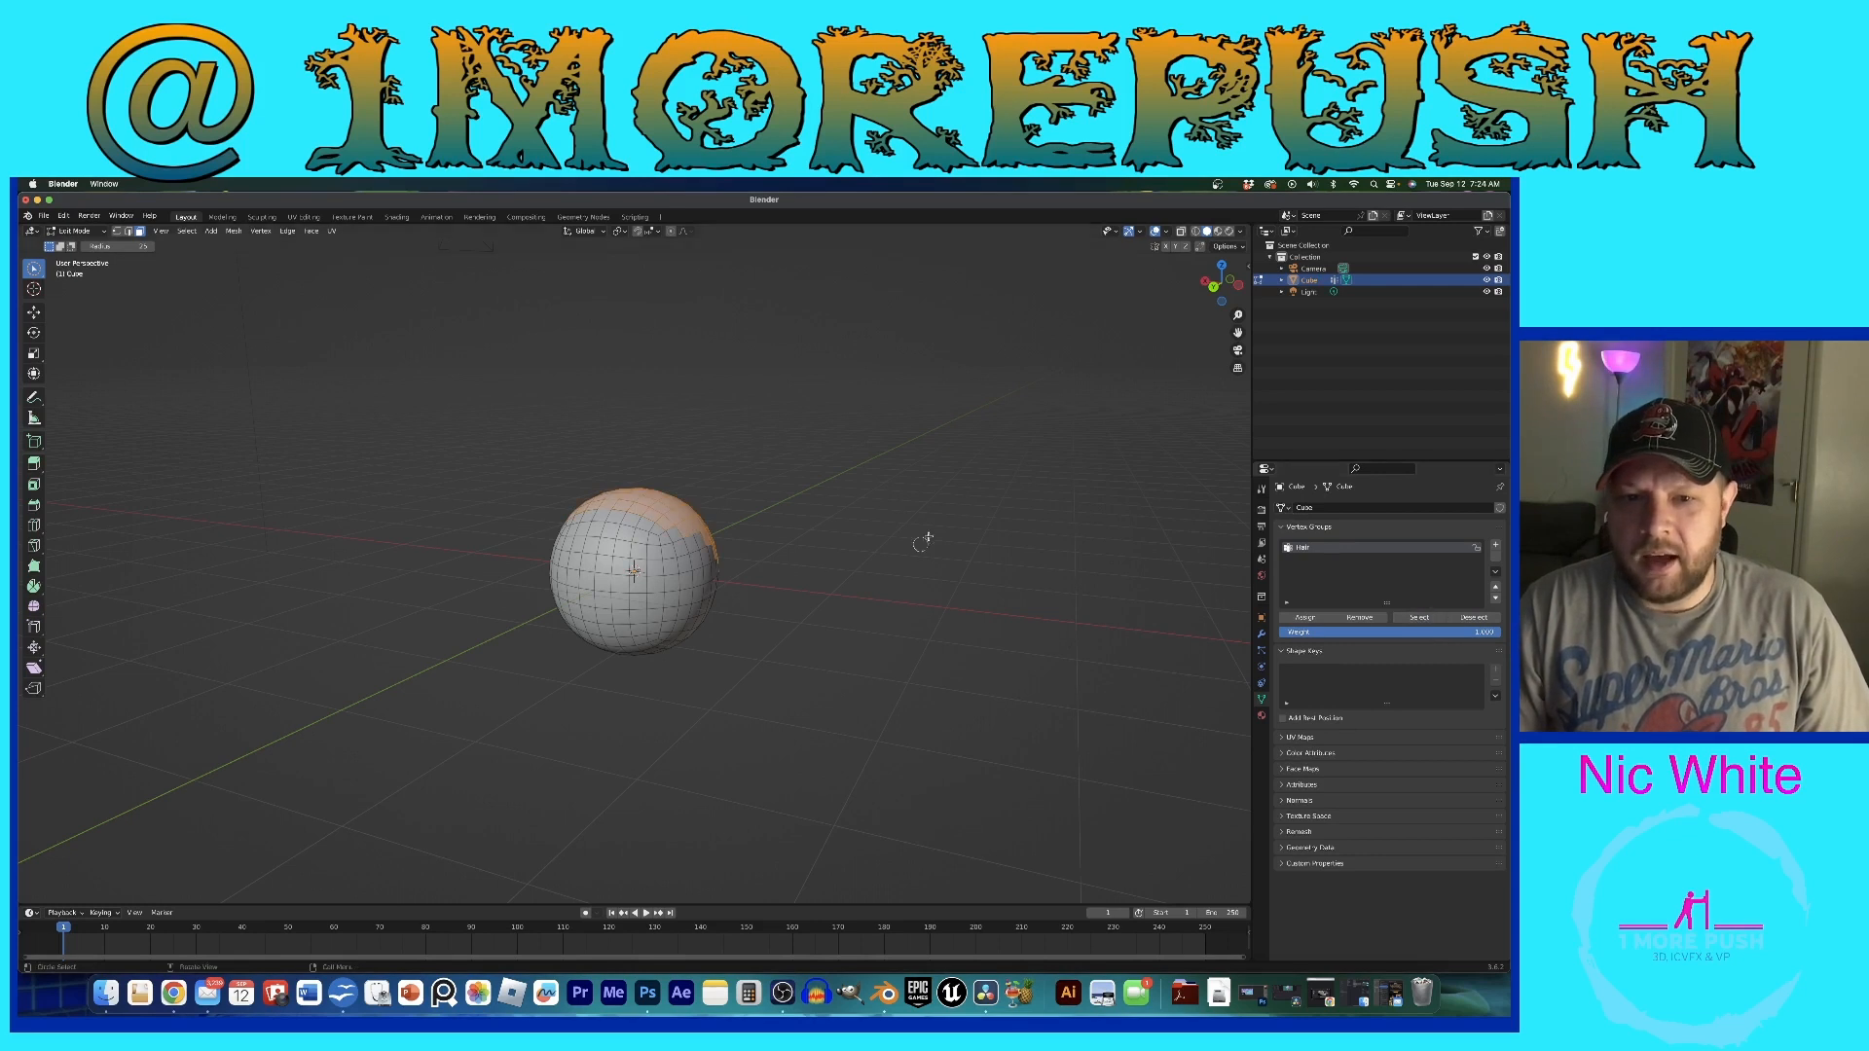
pyautogui.moveTo(925, 542); pyautogui.dragTo(763, 578, button='middle')
pyautogui.click(1472, 619)
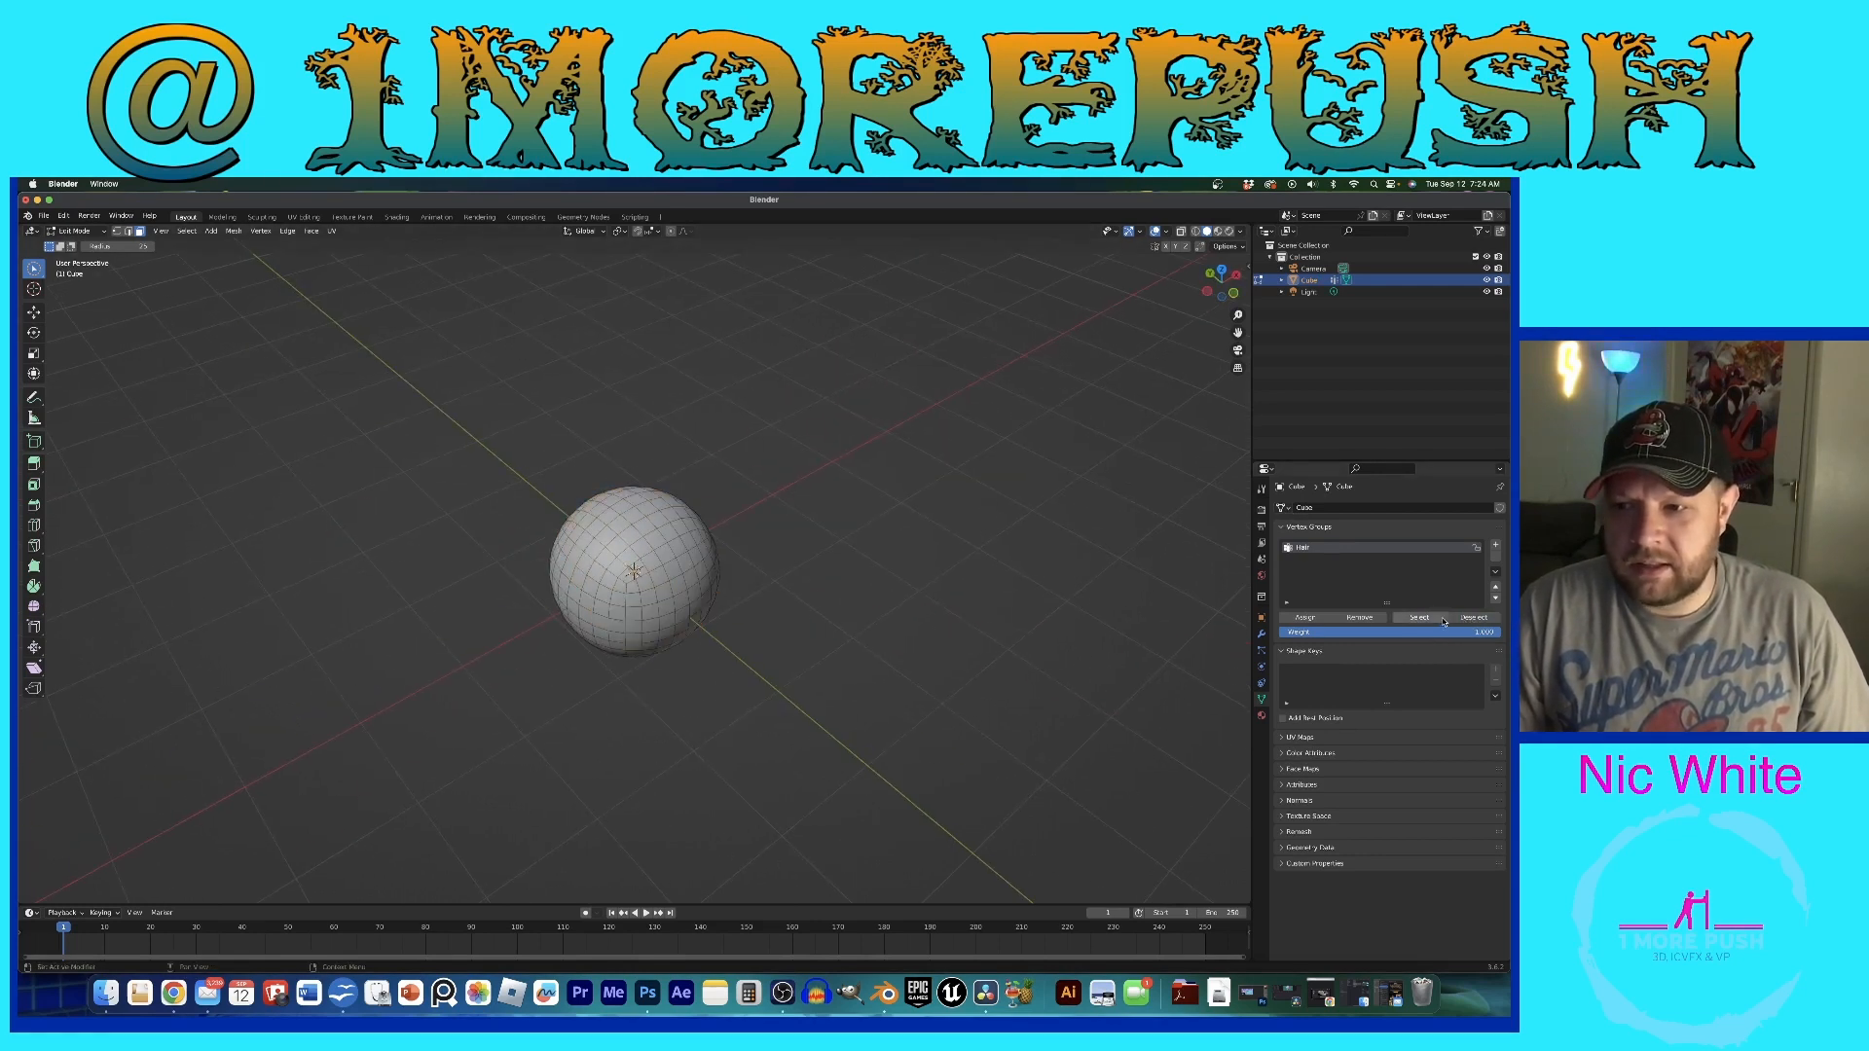
pyautogui.click(1420, 617)
pyautogui.scroll(3, 756, 569)
pyautogui.moveTo(755, 569); pyautogui.dragTo(880, 521, button='middle')
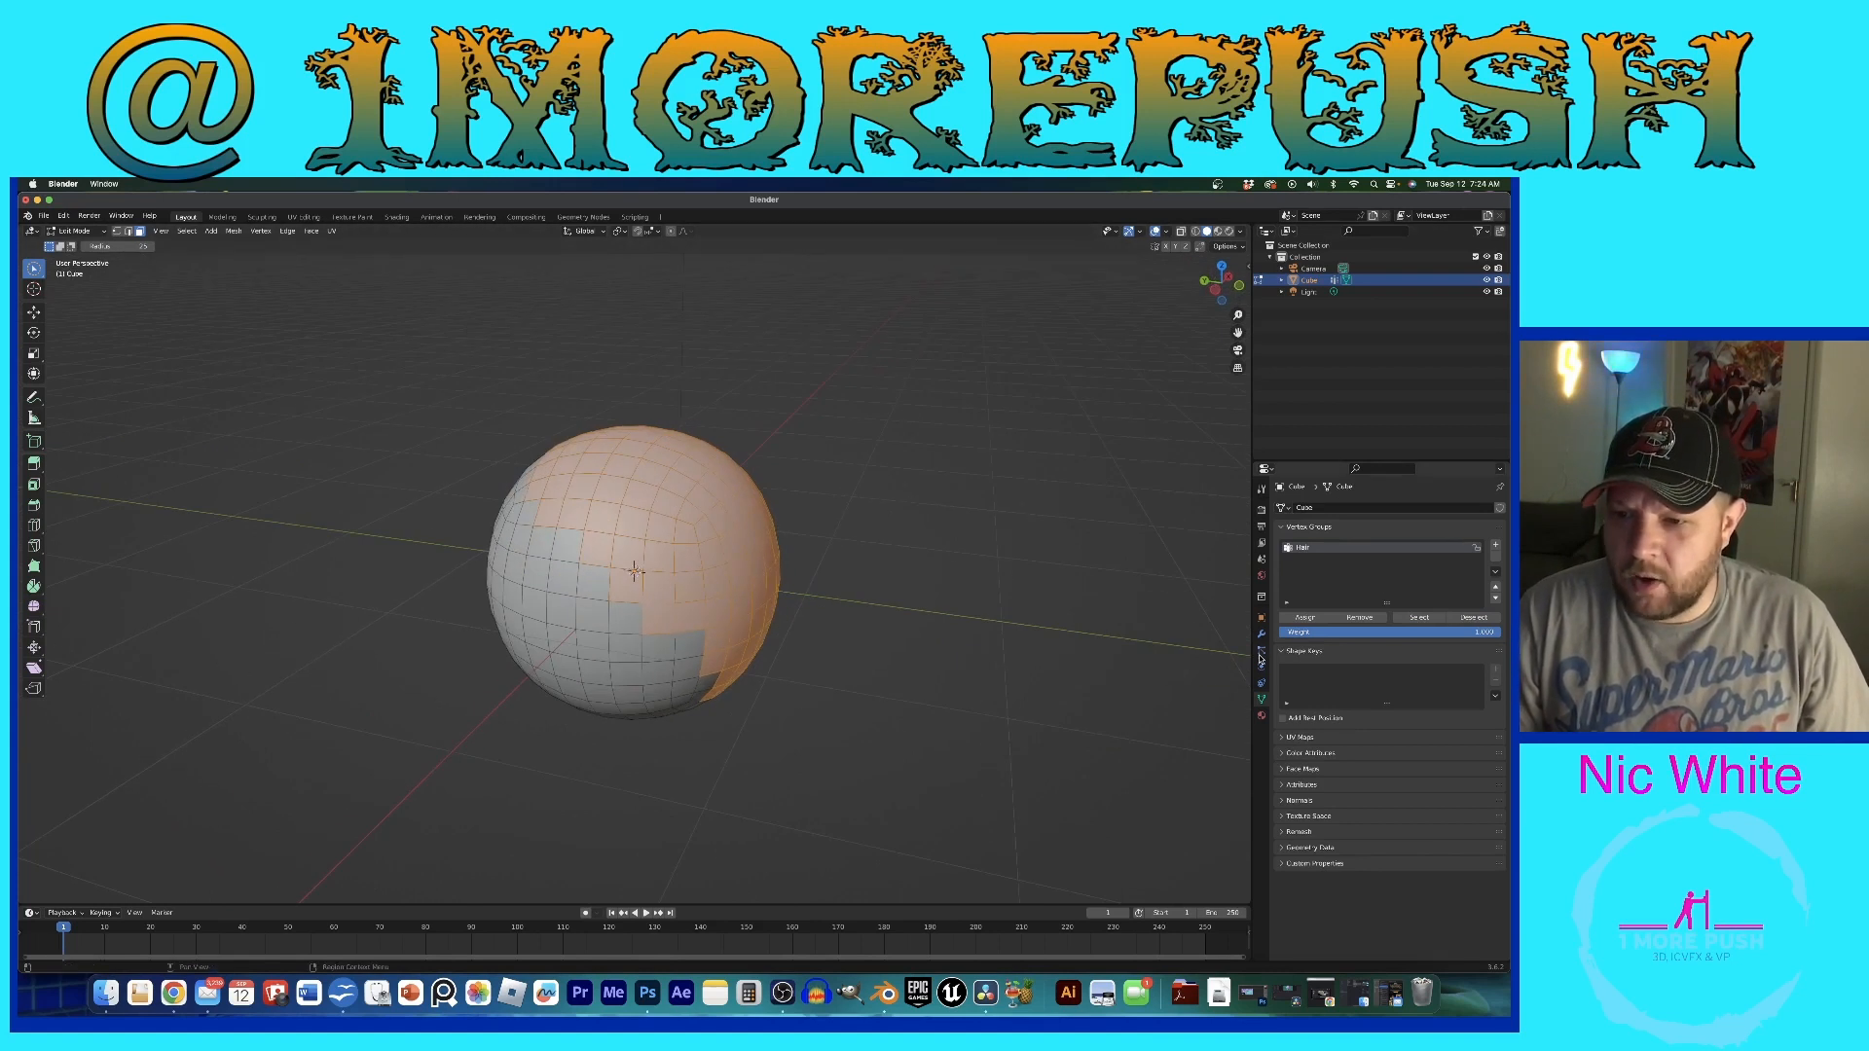
pyautogui.moveTo(993, 617); pyautogui.dragTo(848, 541, button='middle')
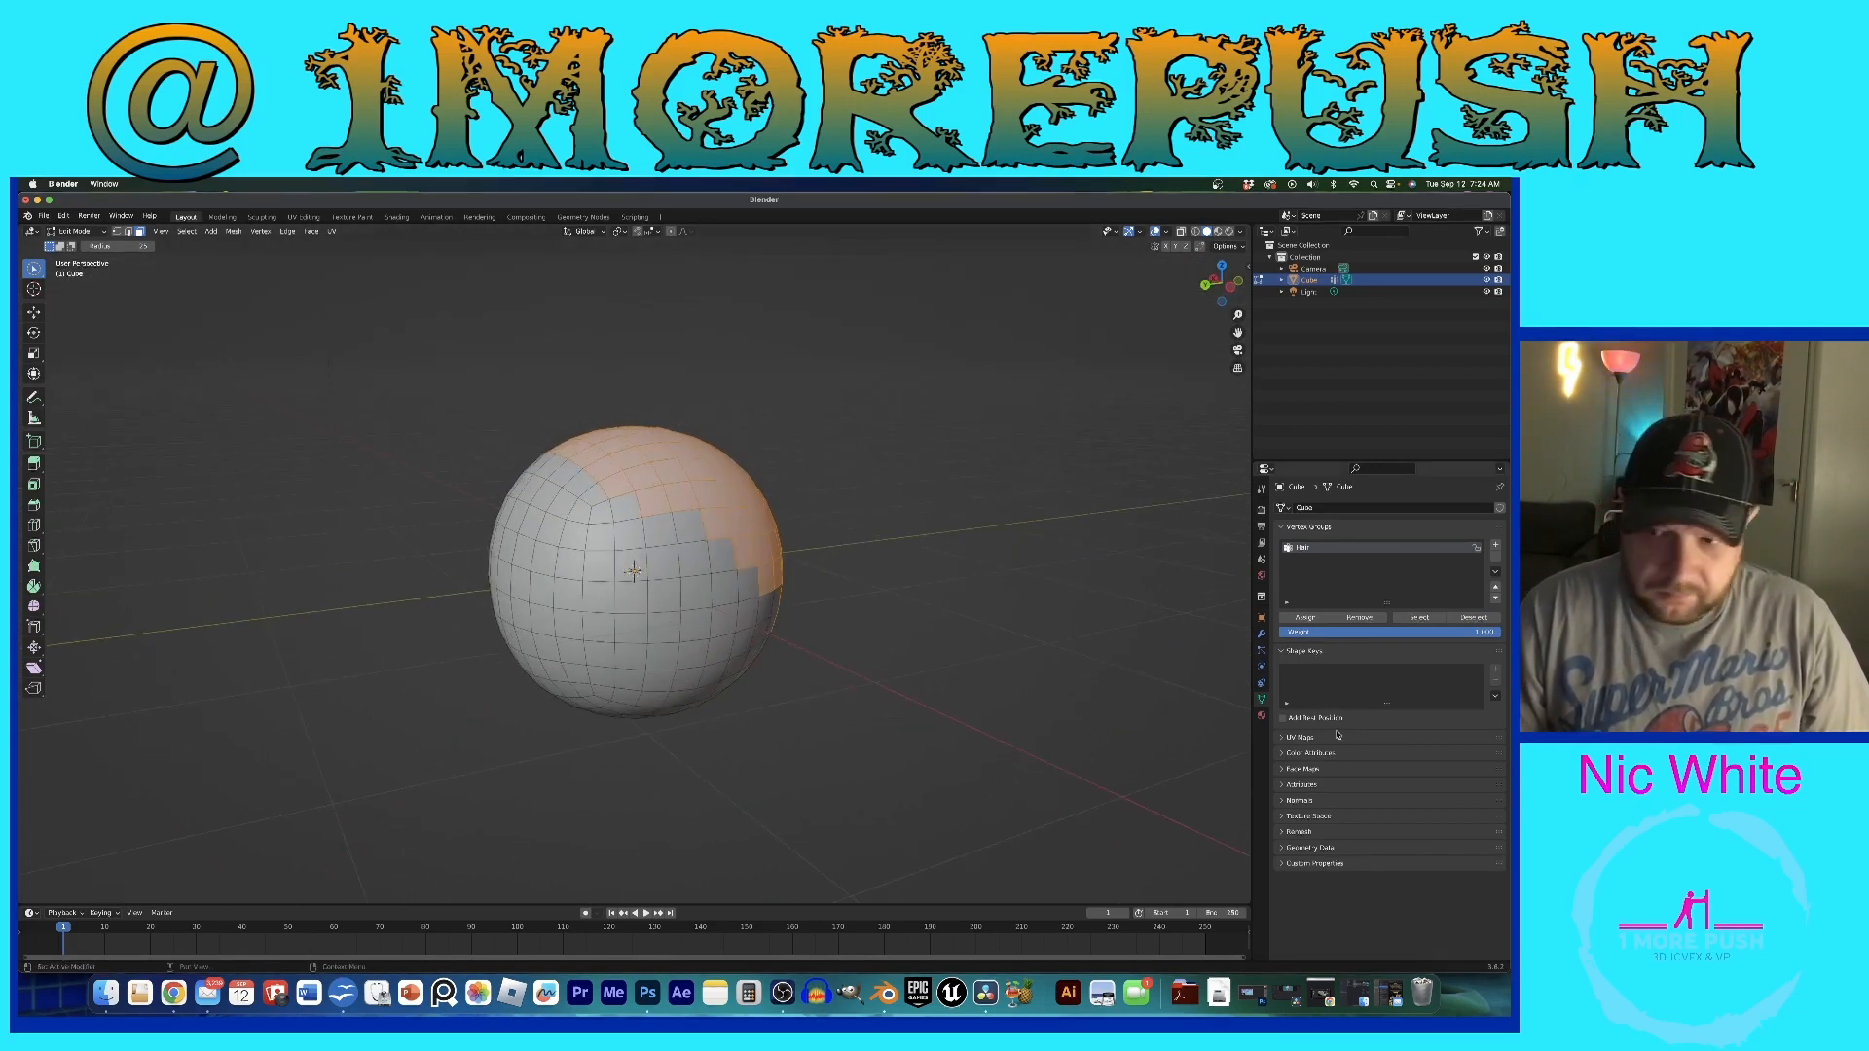
# Step: Add a particle system to the sphere and name its settings HairParticle
pyautogui.click(1261, 651)
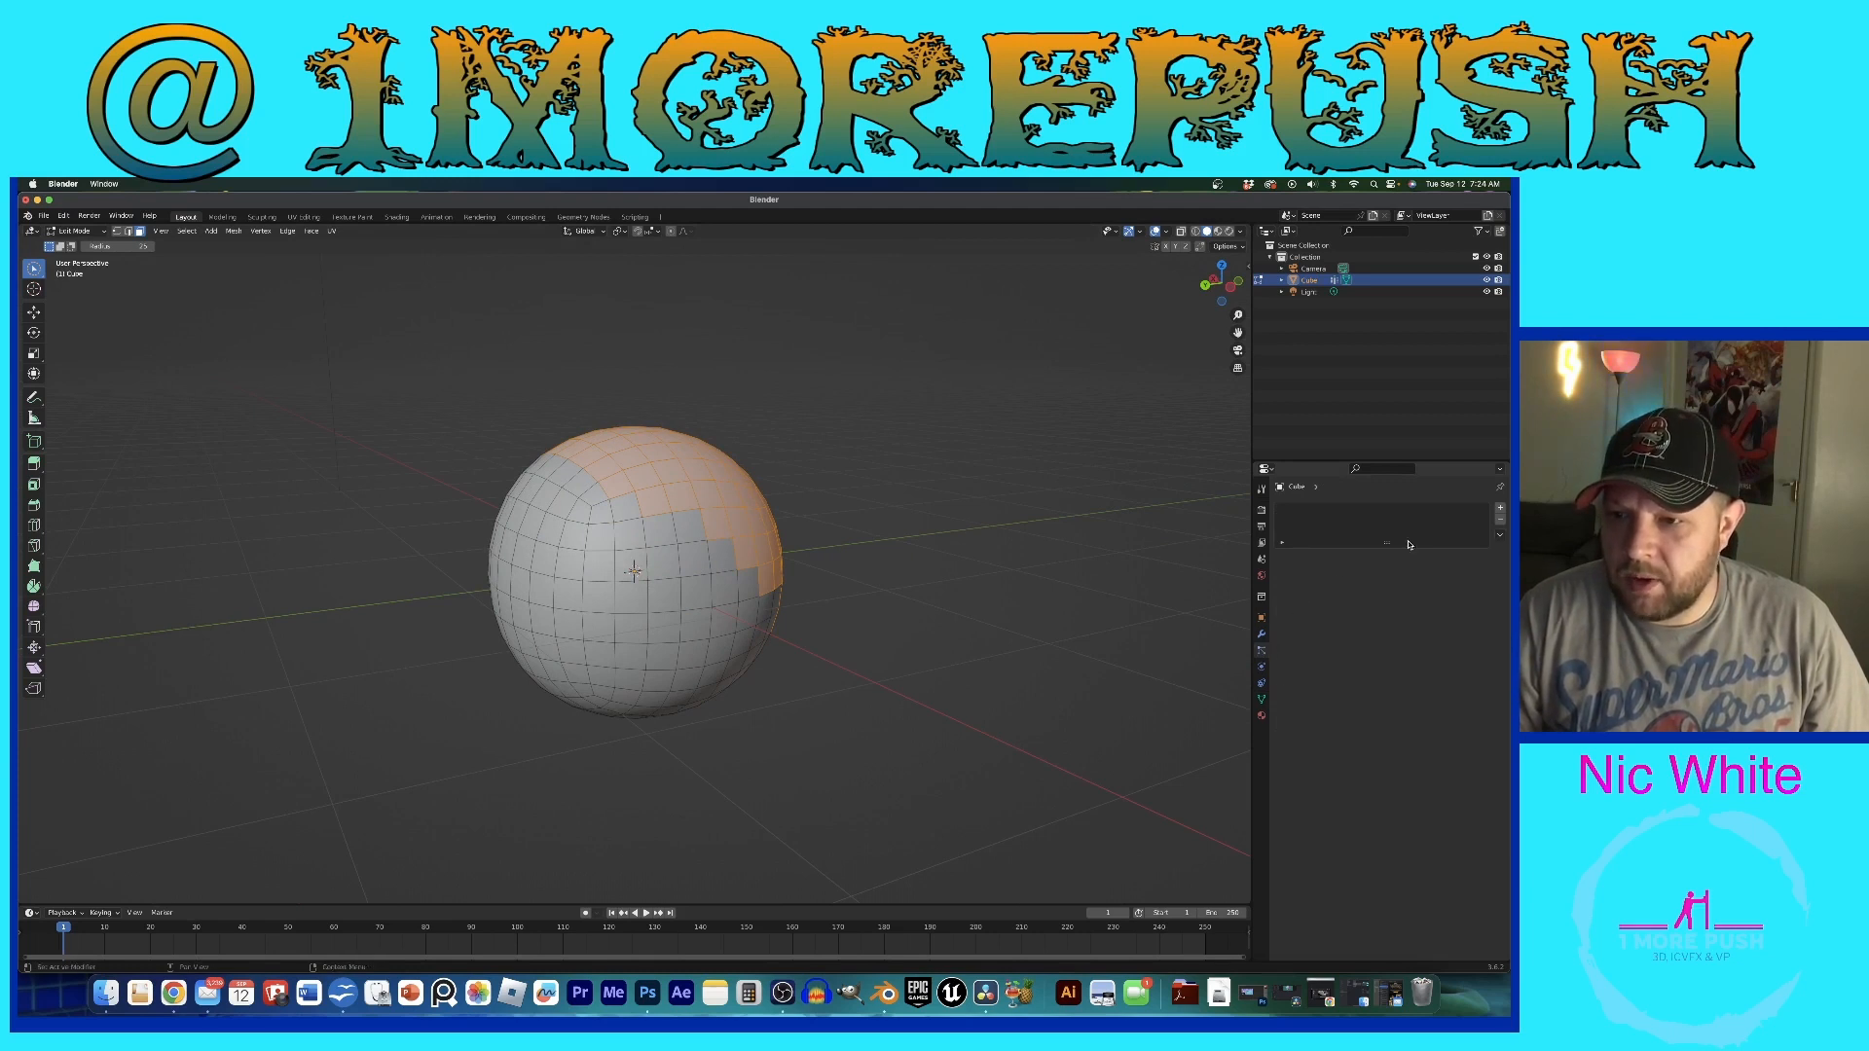
pyautogui.click(1500, 509)
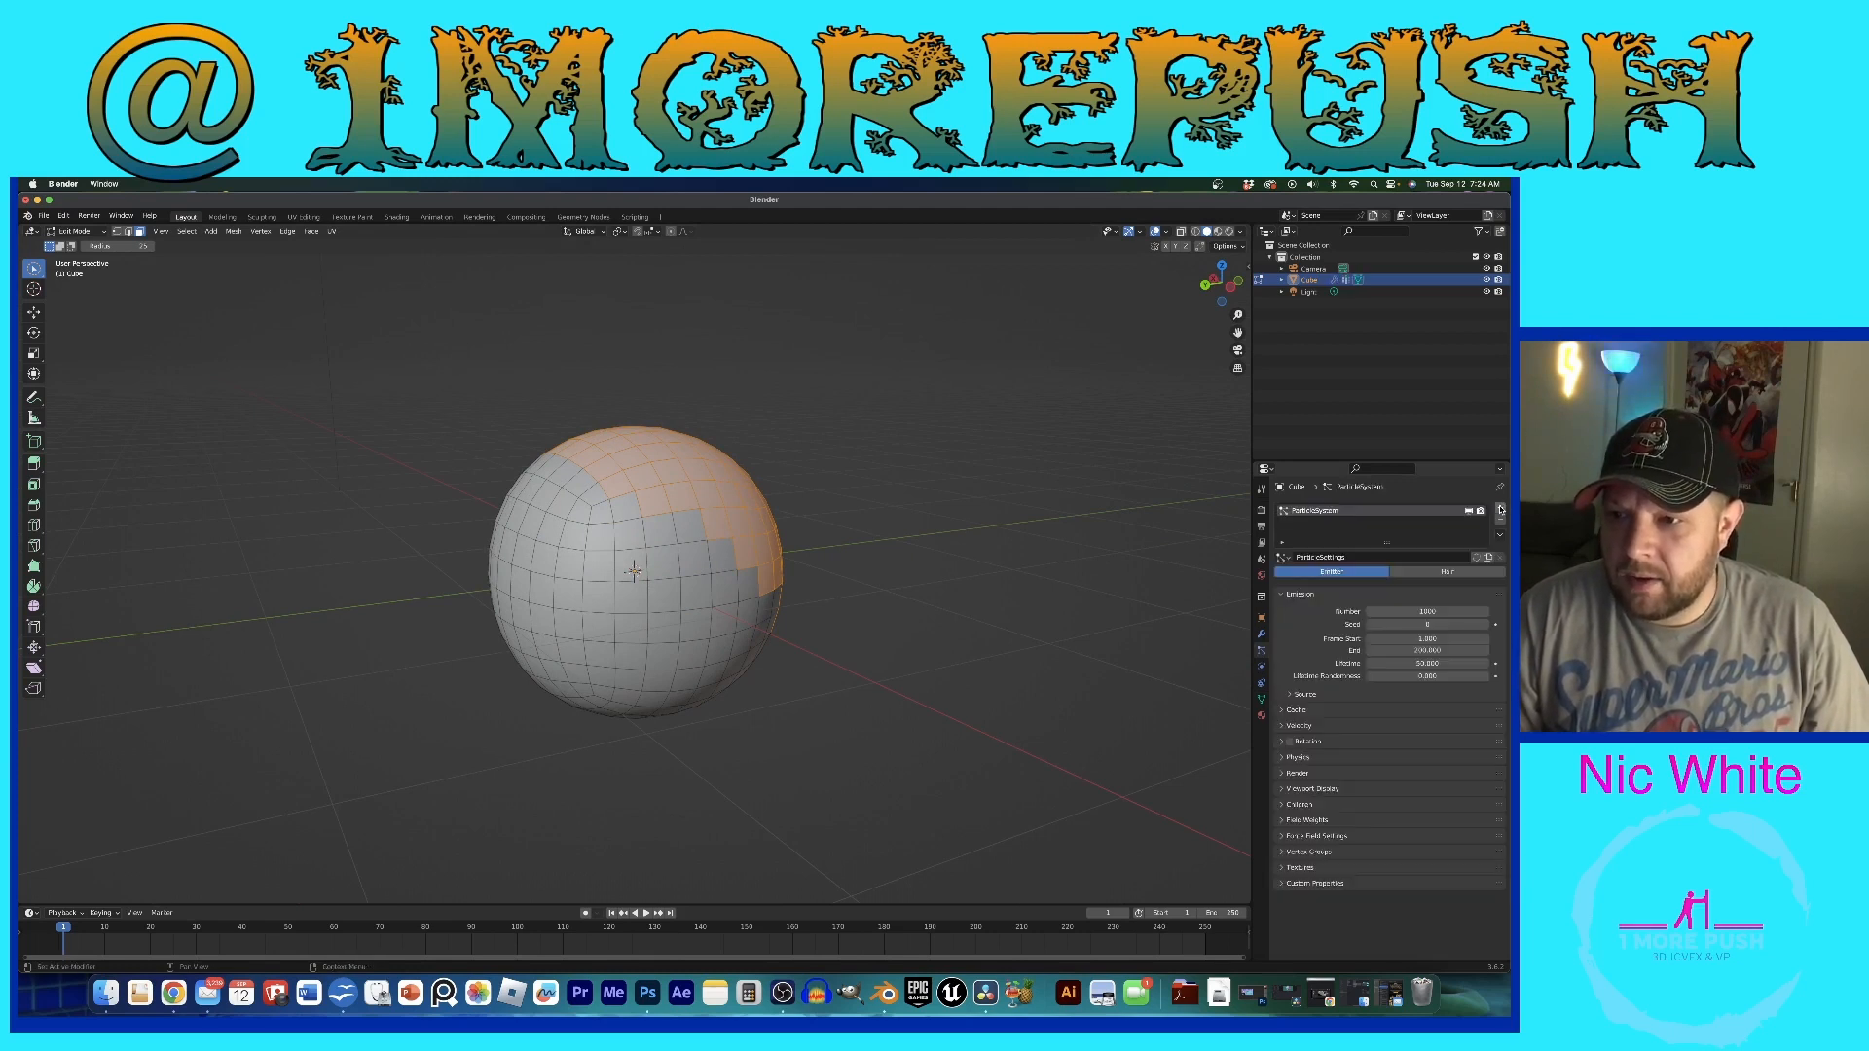
pyautogui.click(1343, 555)
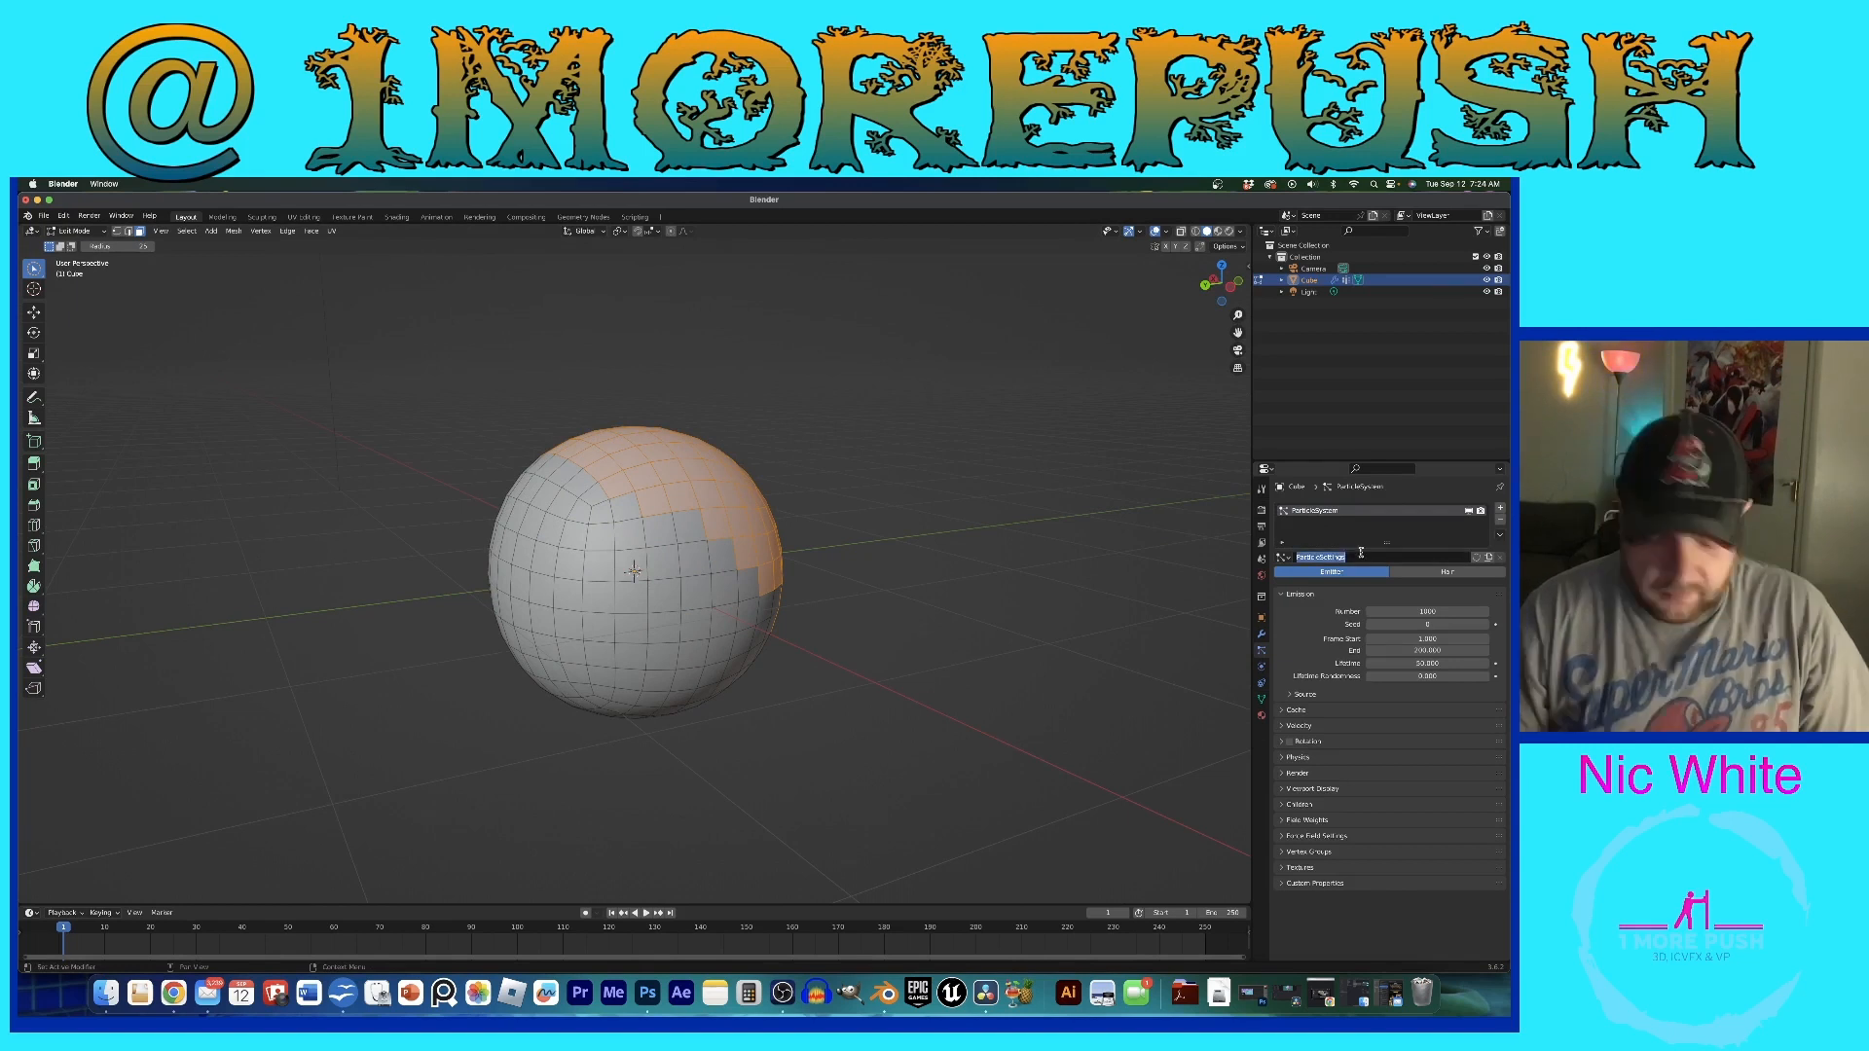
pyautogui.write('Hair')
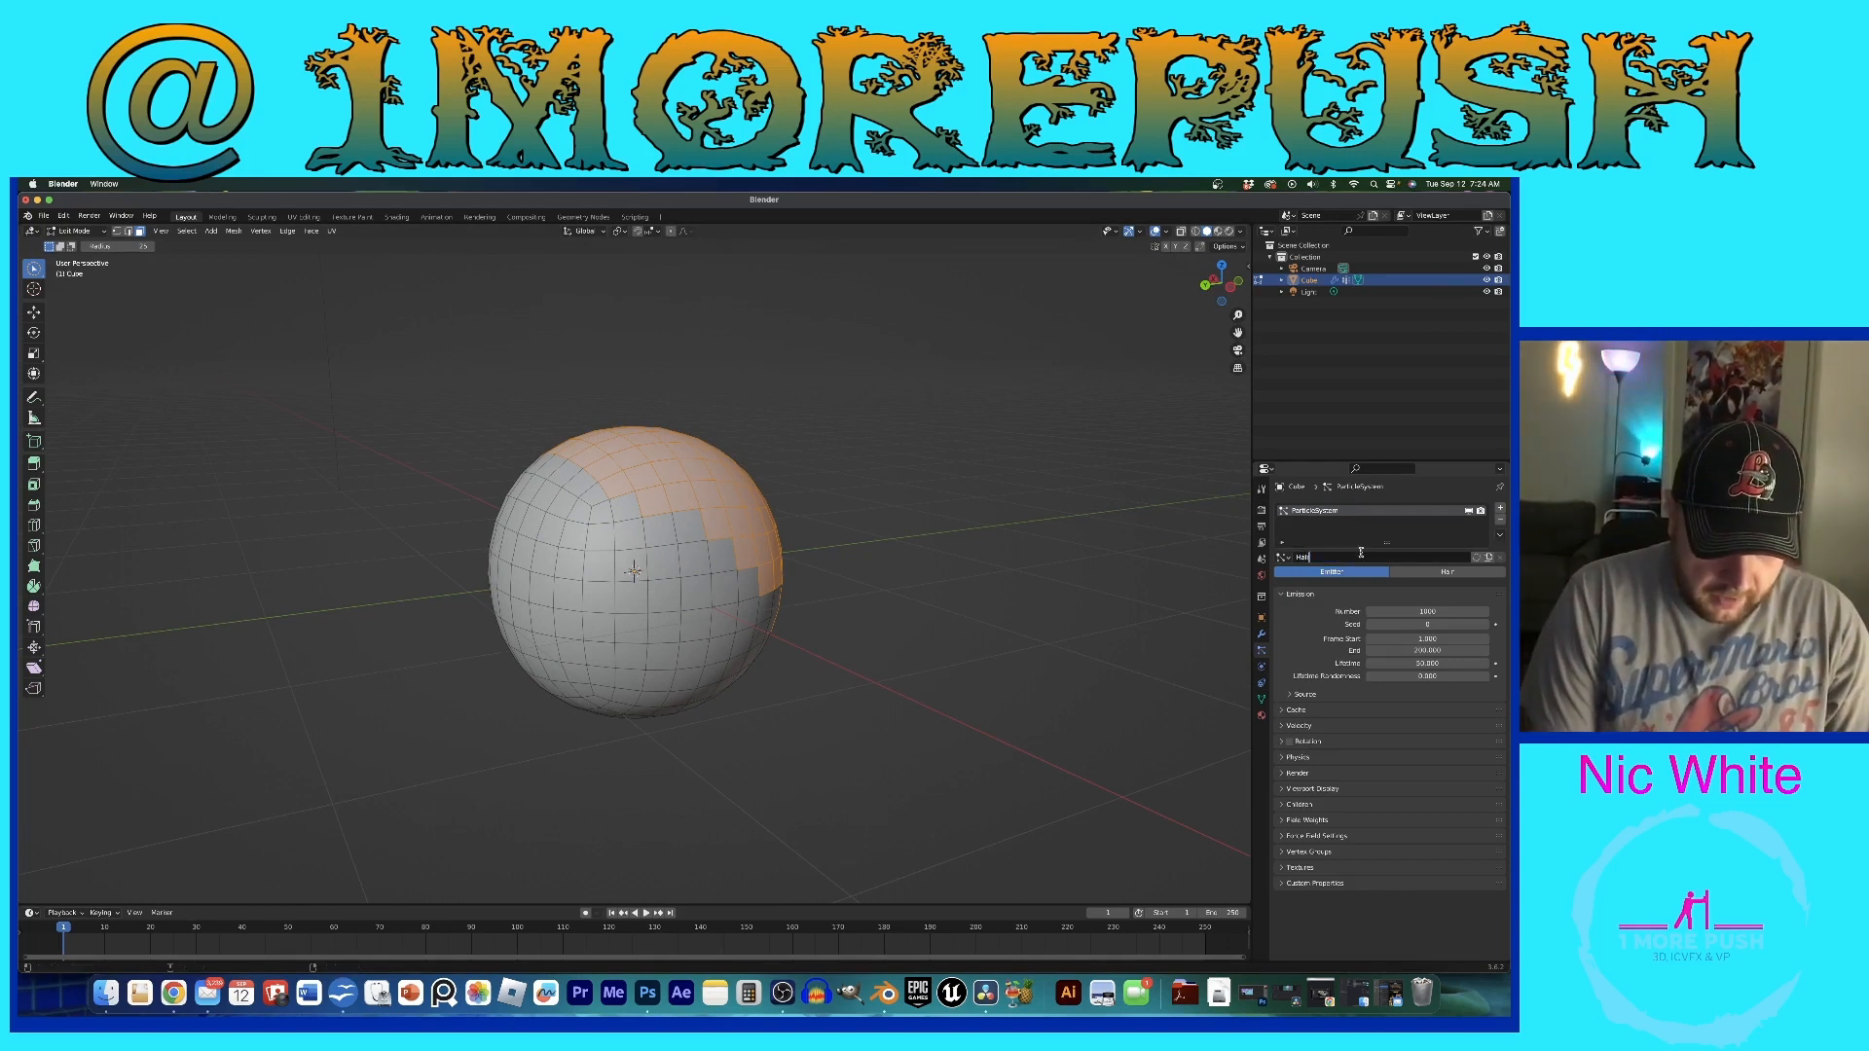
pyautogui.write('Particle')
pyautogui.press('Return')
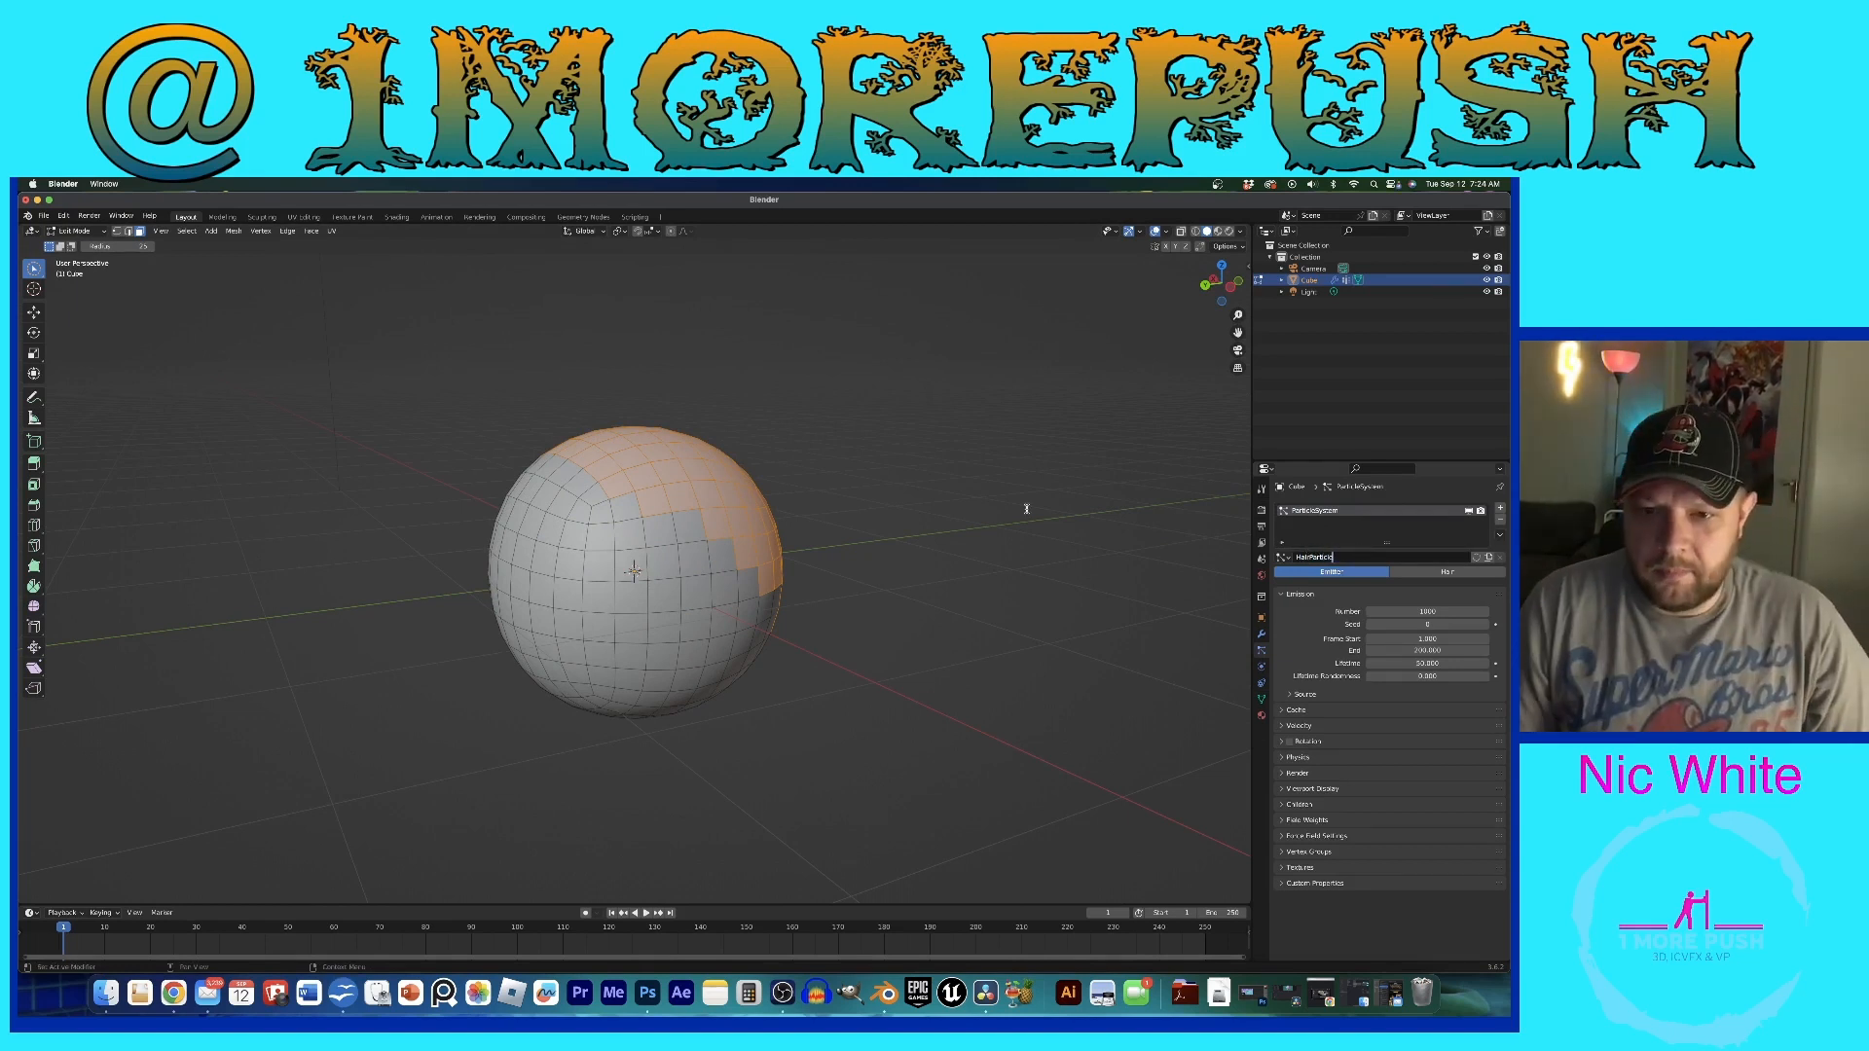
# Step: Return to Object Mode and change the sphere's particle system type to Hair
pyautogui.press('Tab')
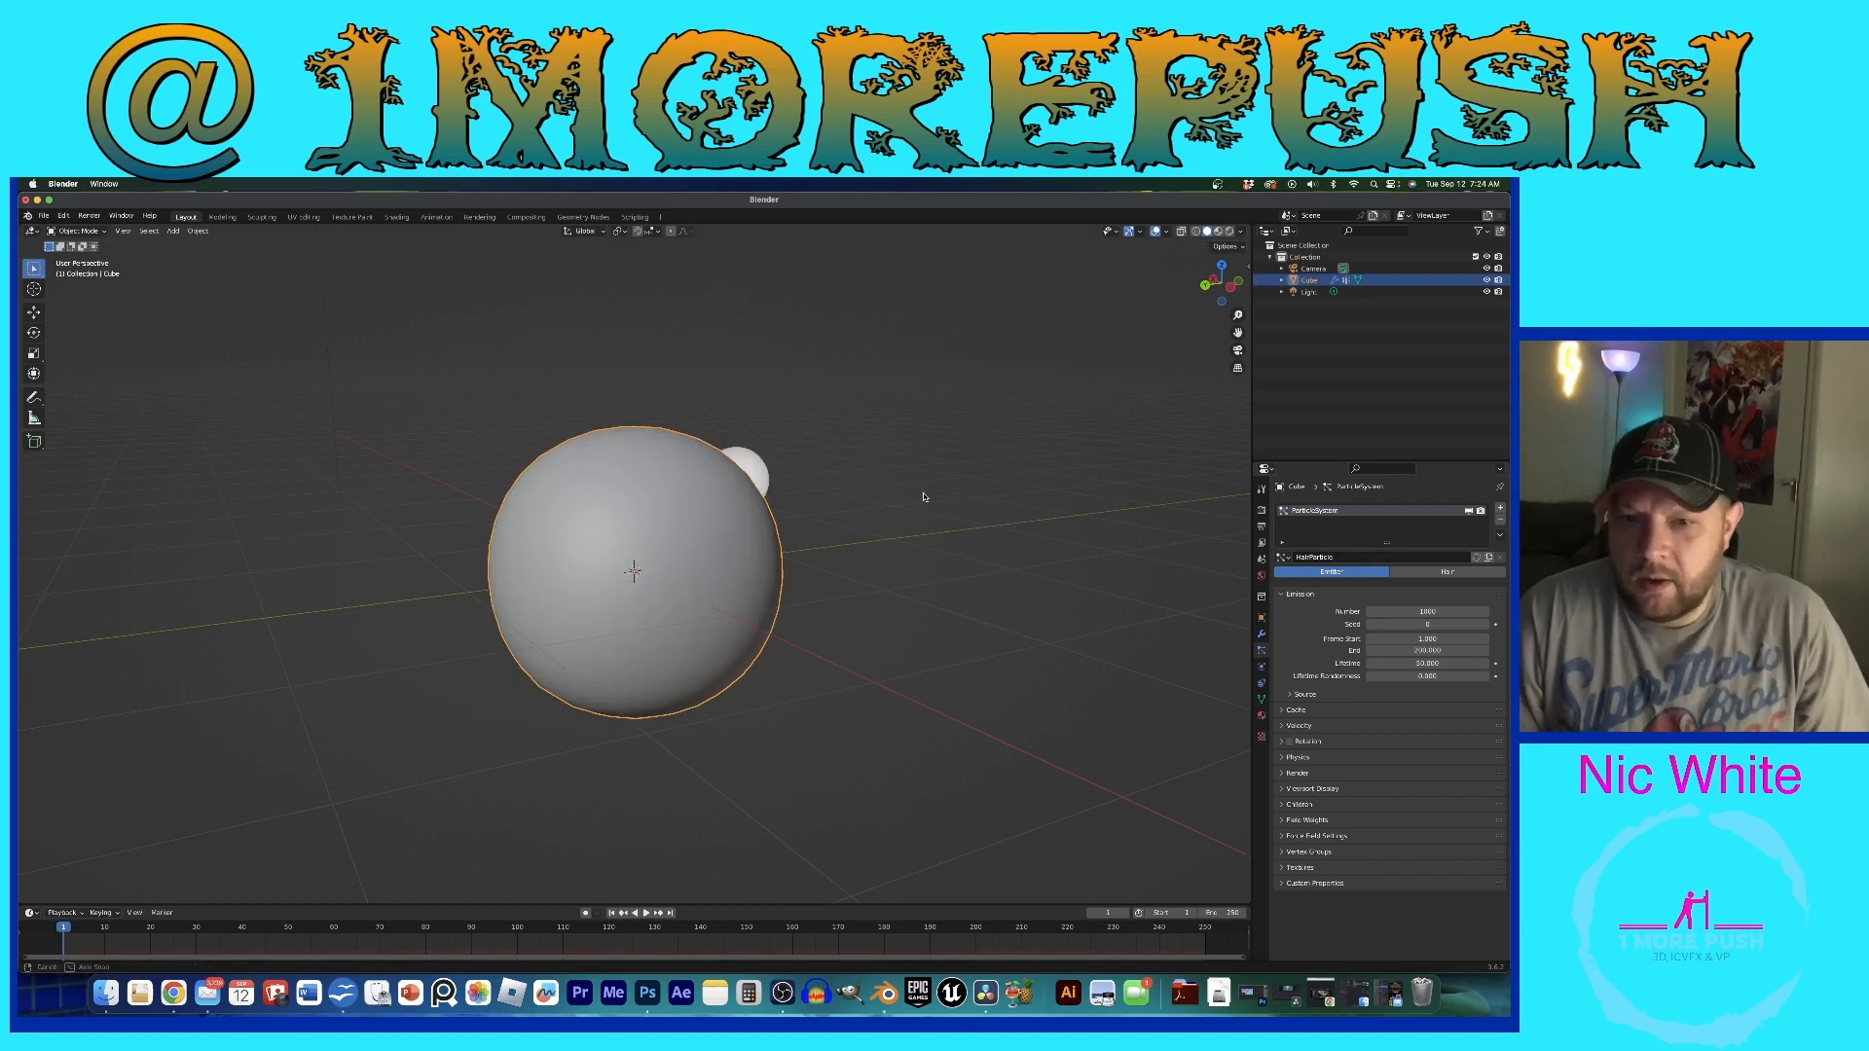
pyautogui.moveTo(922, 496); pyautogui.dragTo(855, 509, button='middle')
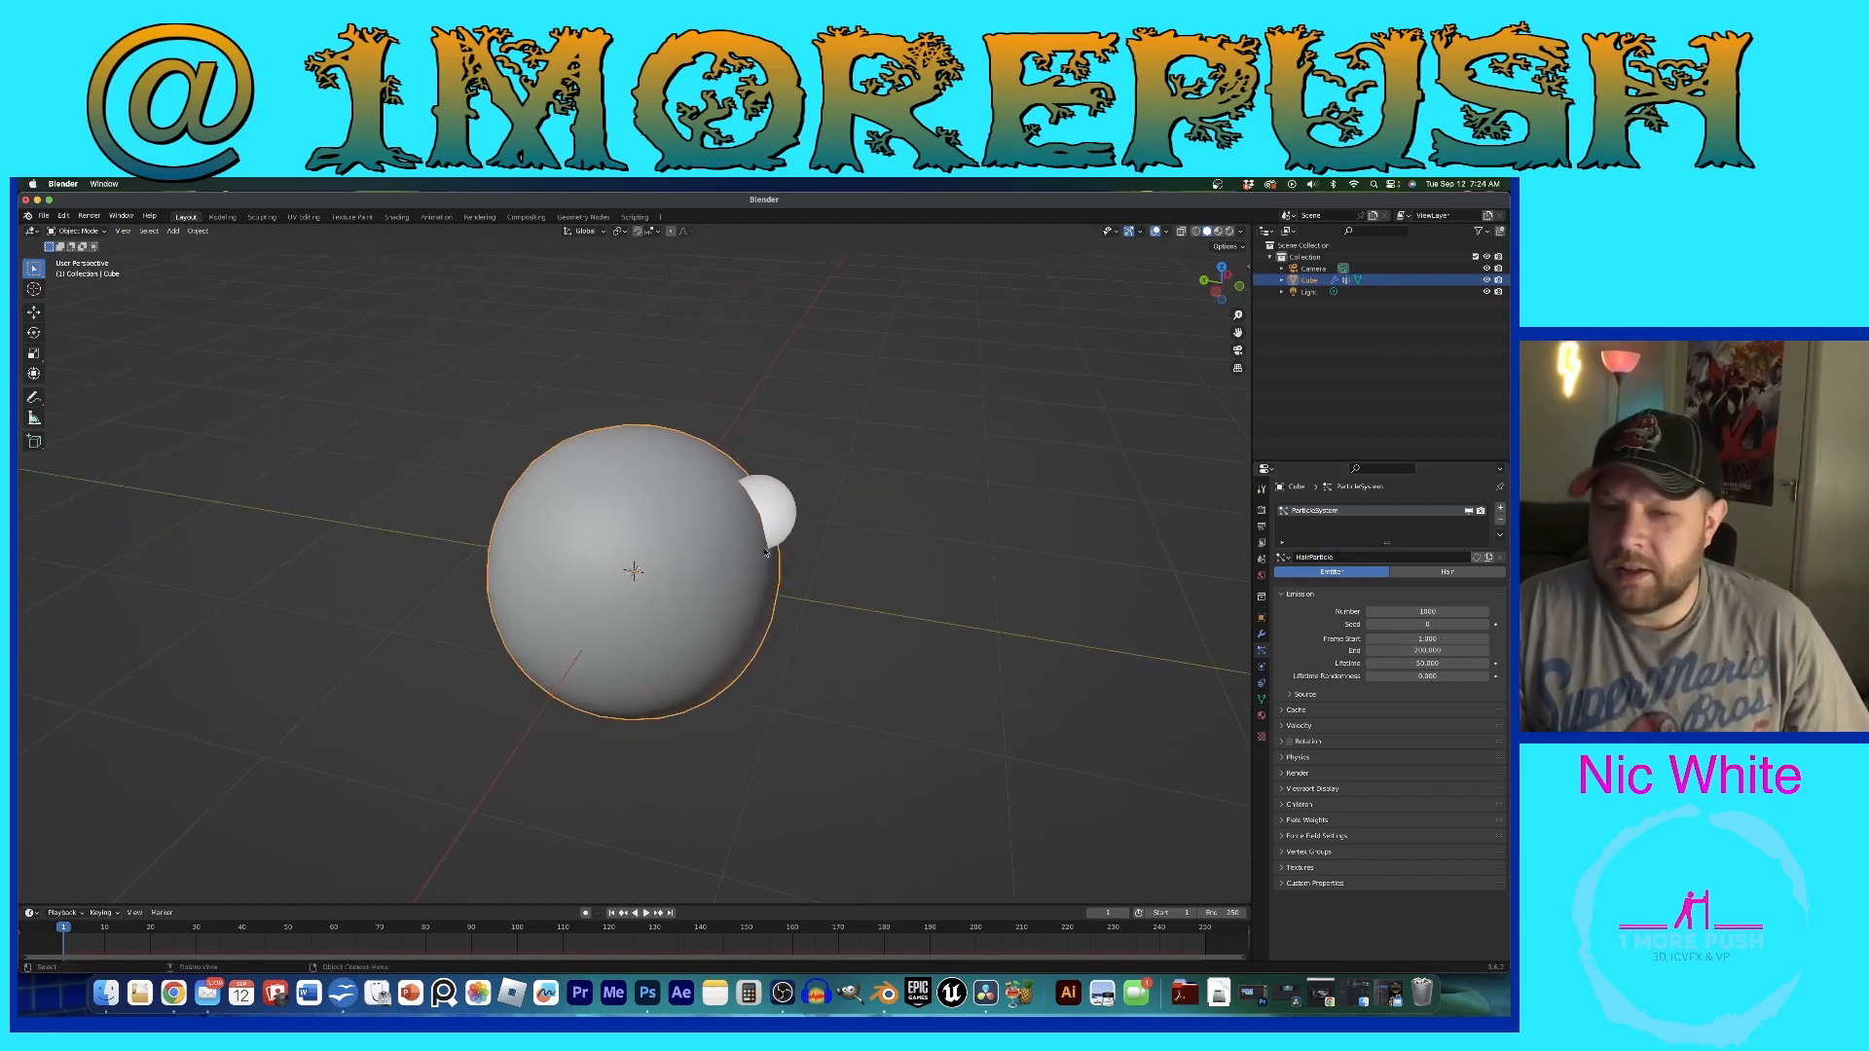
pyautogui.click(1437, 573)
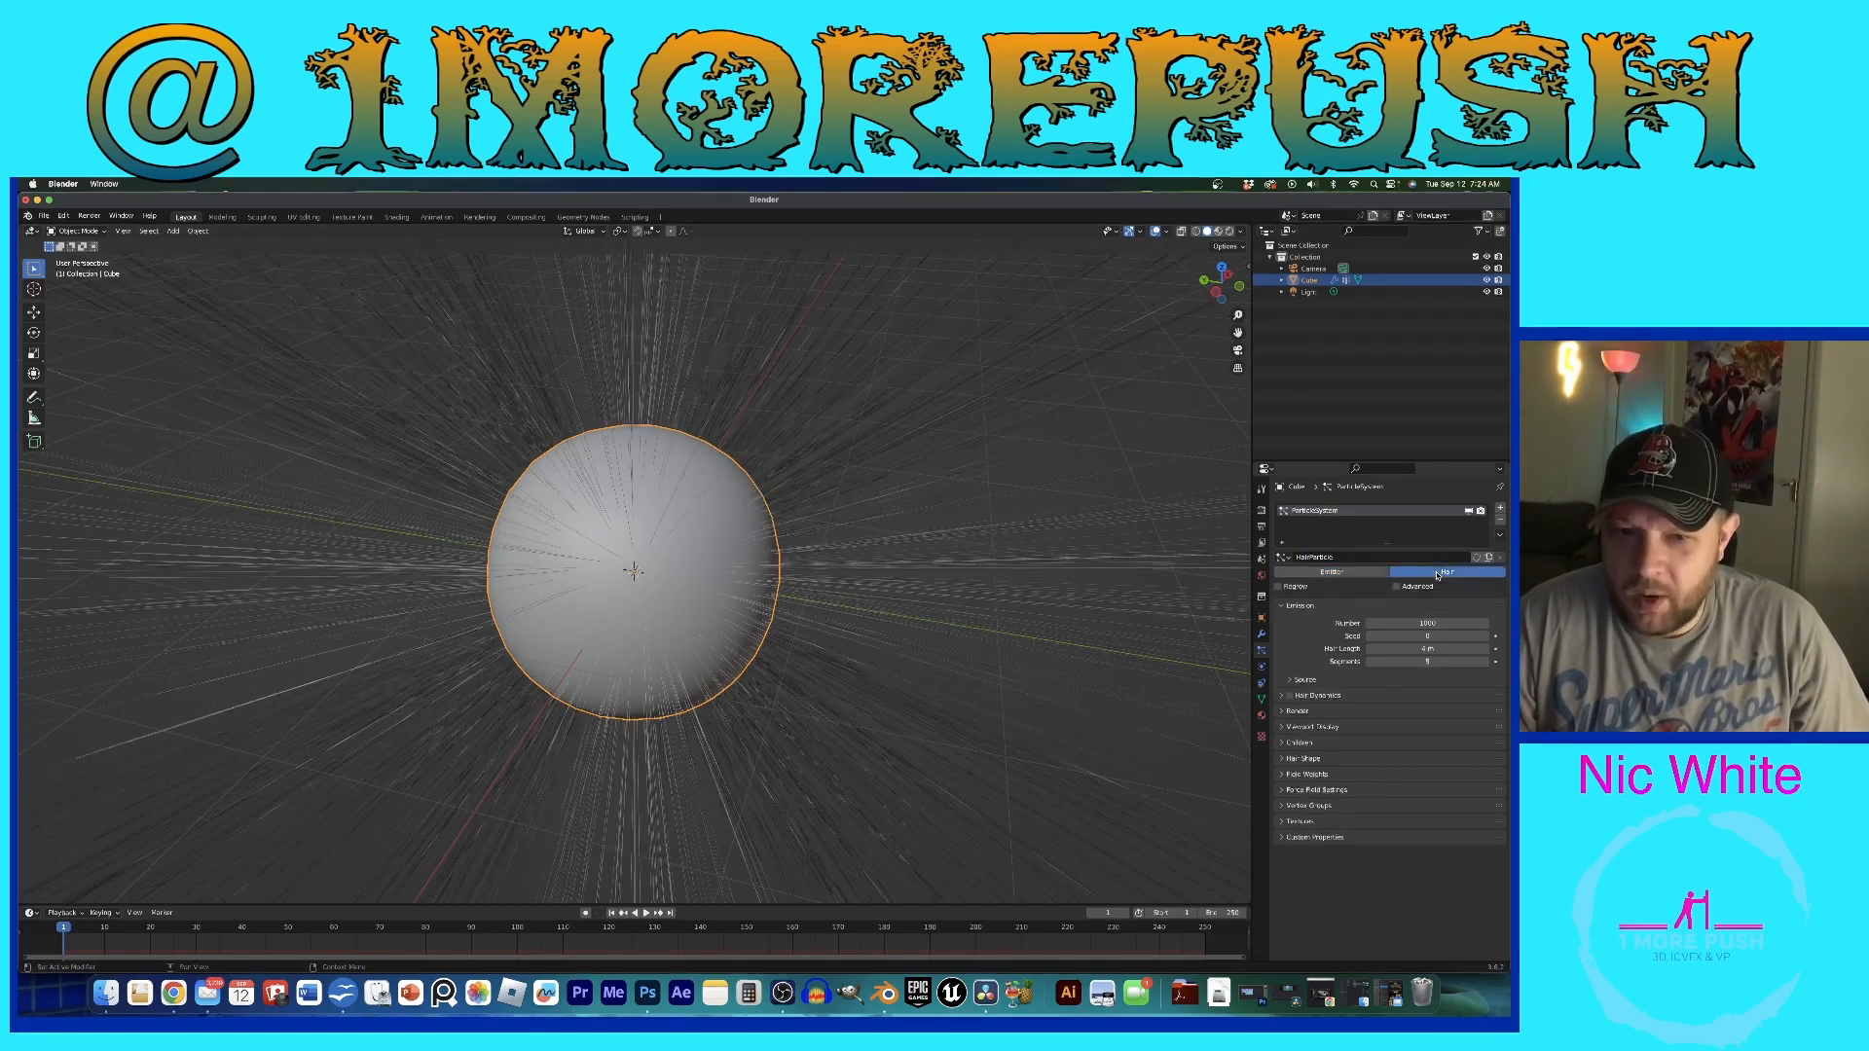
pyautogui.scroll(-4, 684, 493)
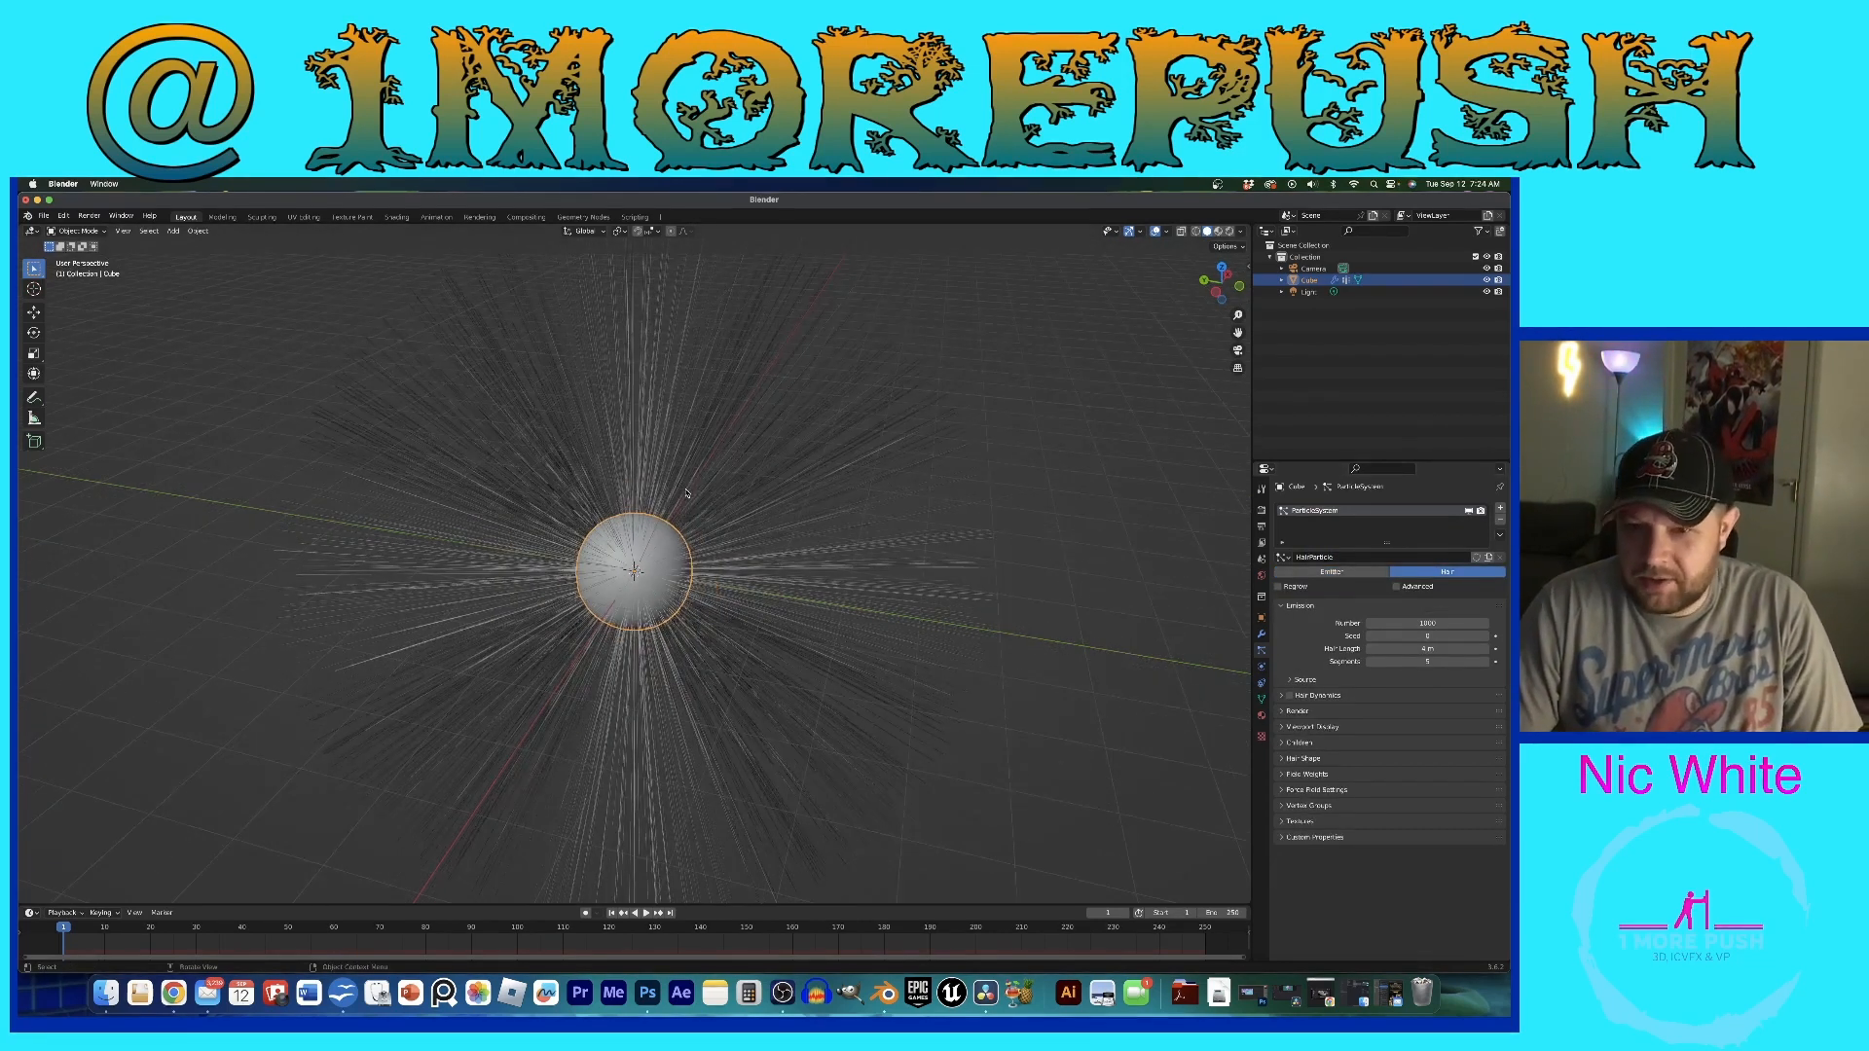
pyautogui.moveTo(691, 495); pyautogui.dragTo(769, 521, button='middle')
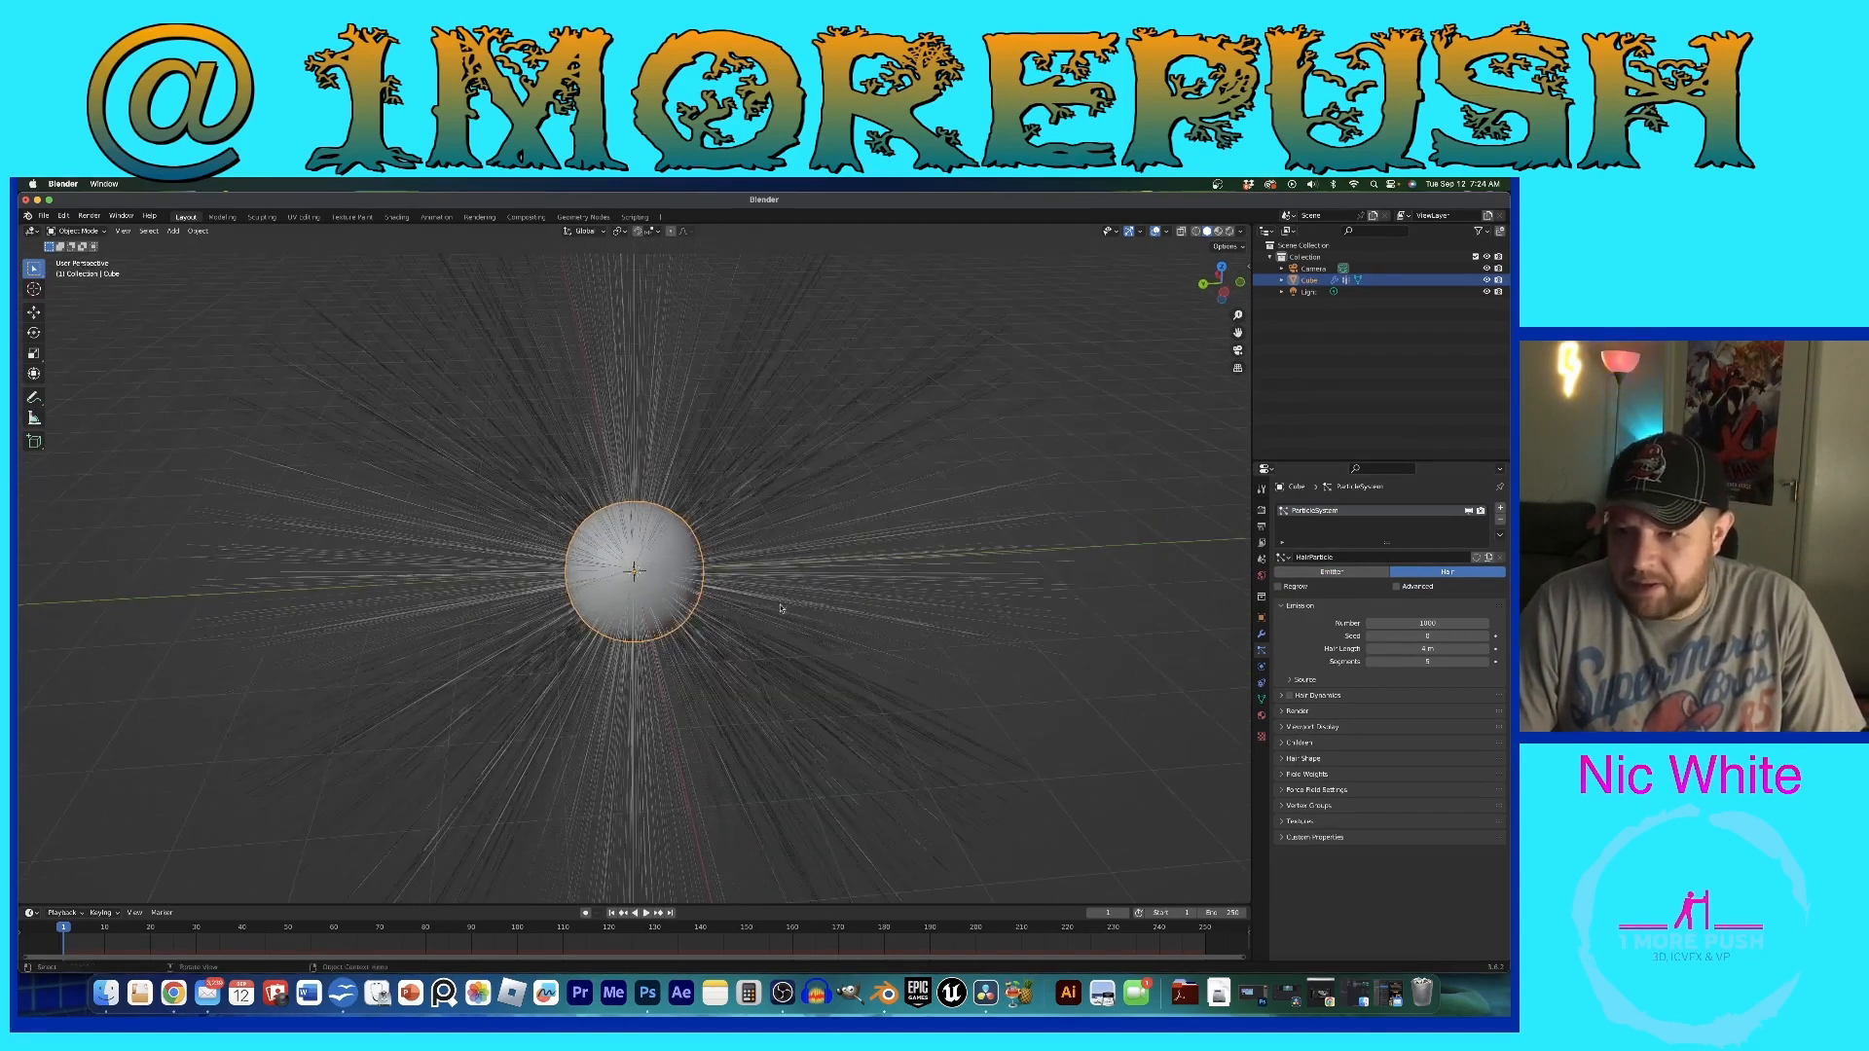
# Step: Set the particle system's hair length to 0.5 m and its number of hairs to 2000
pyautogui.click(1442, 648)
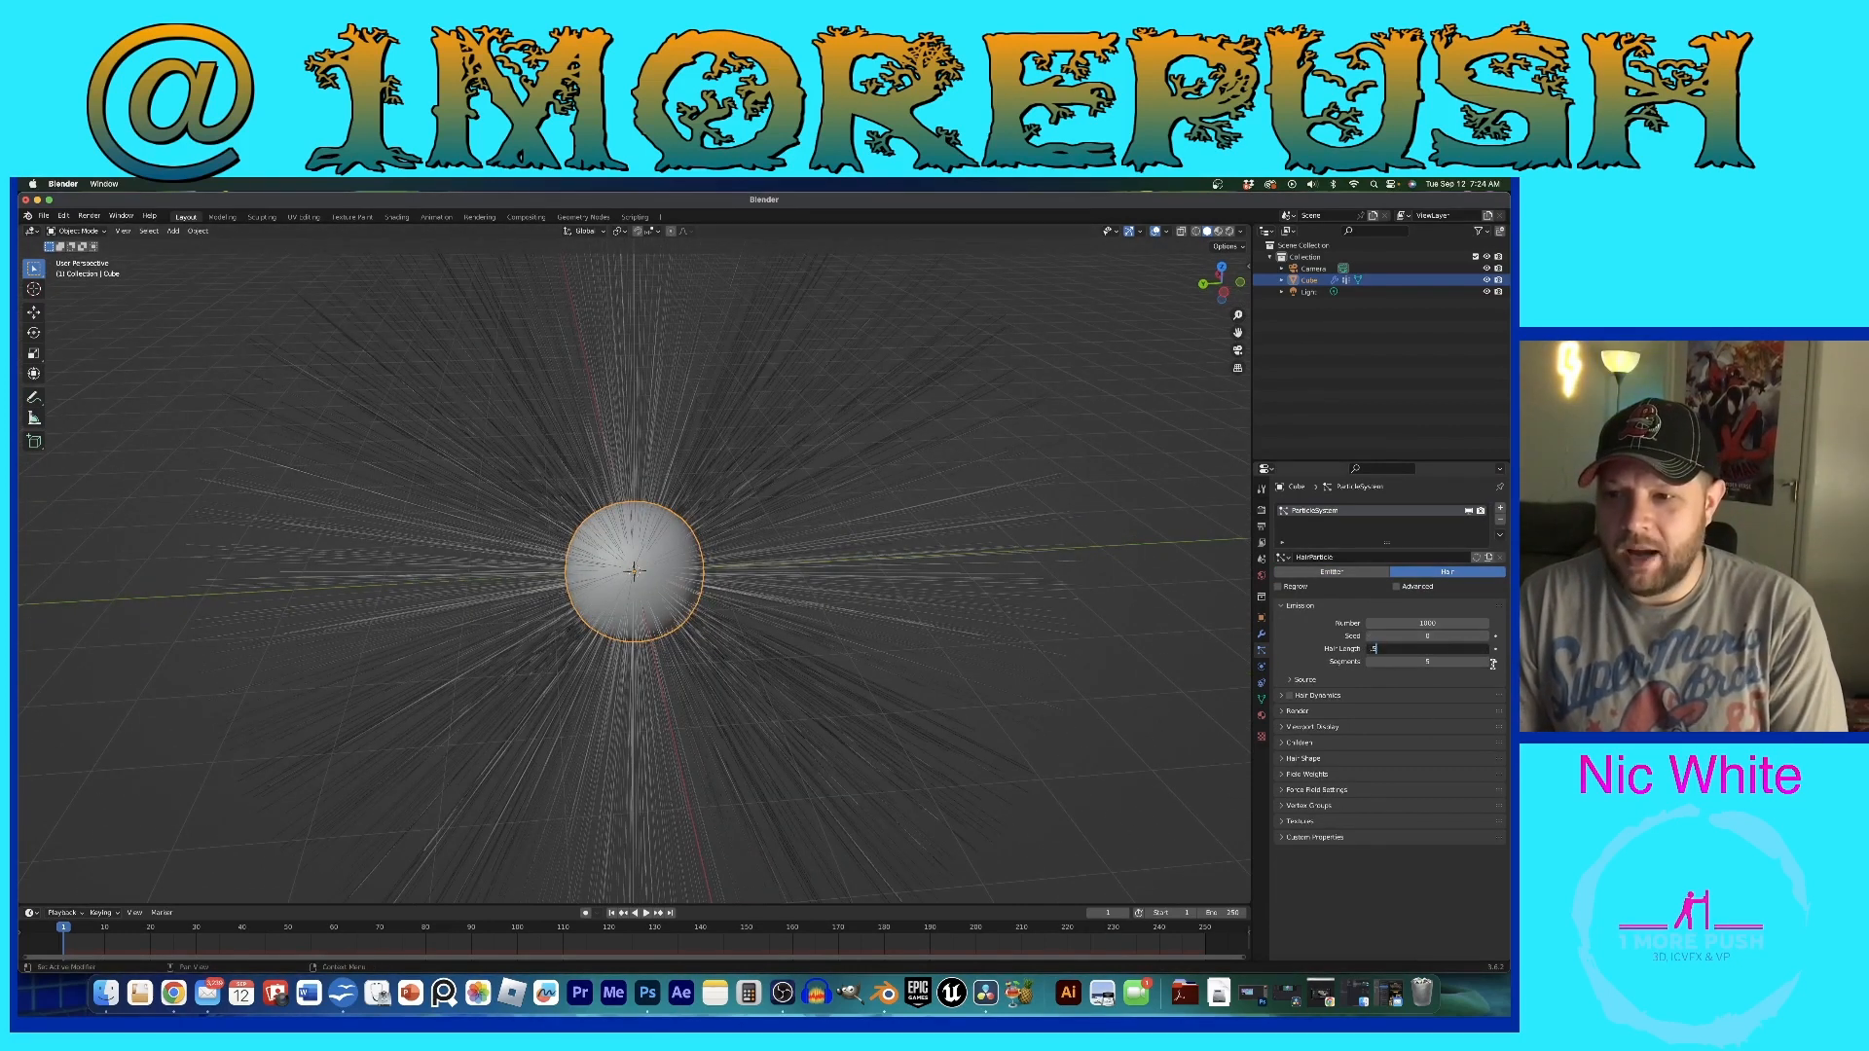
pyautogui.press('Return')
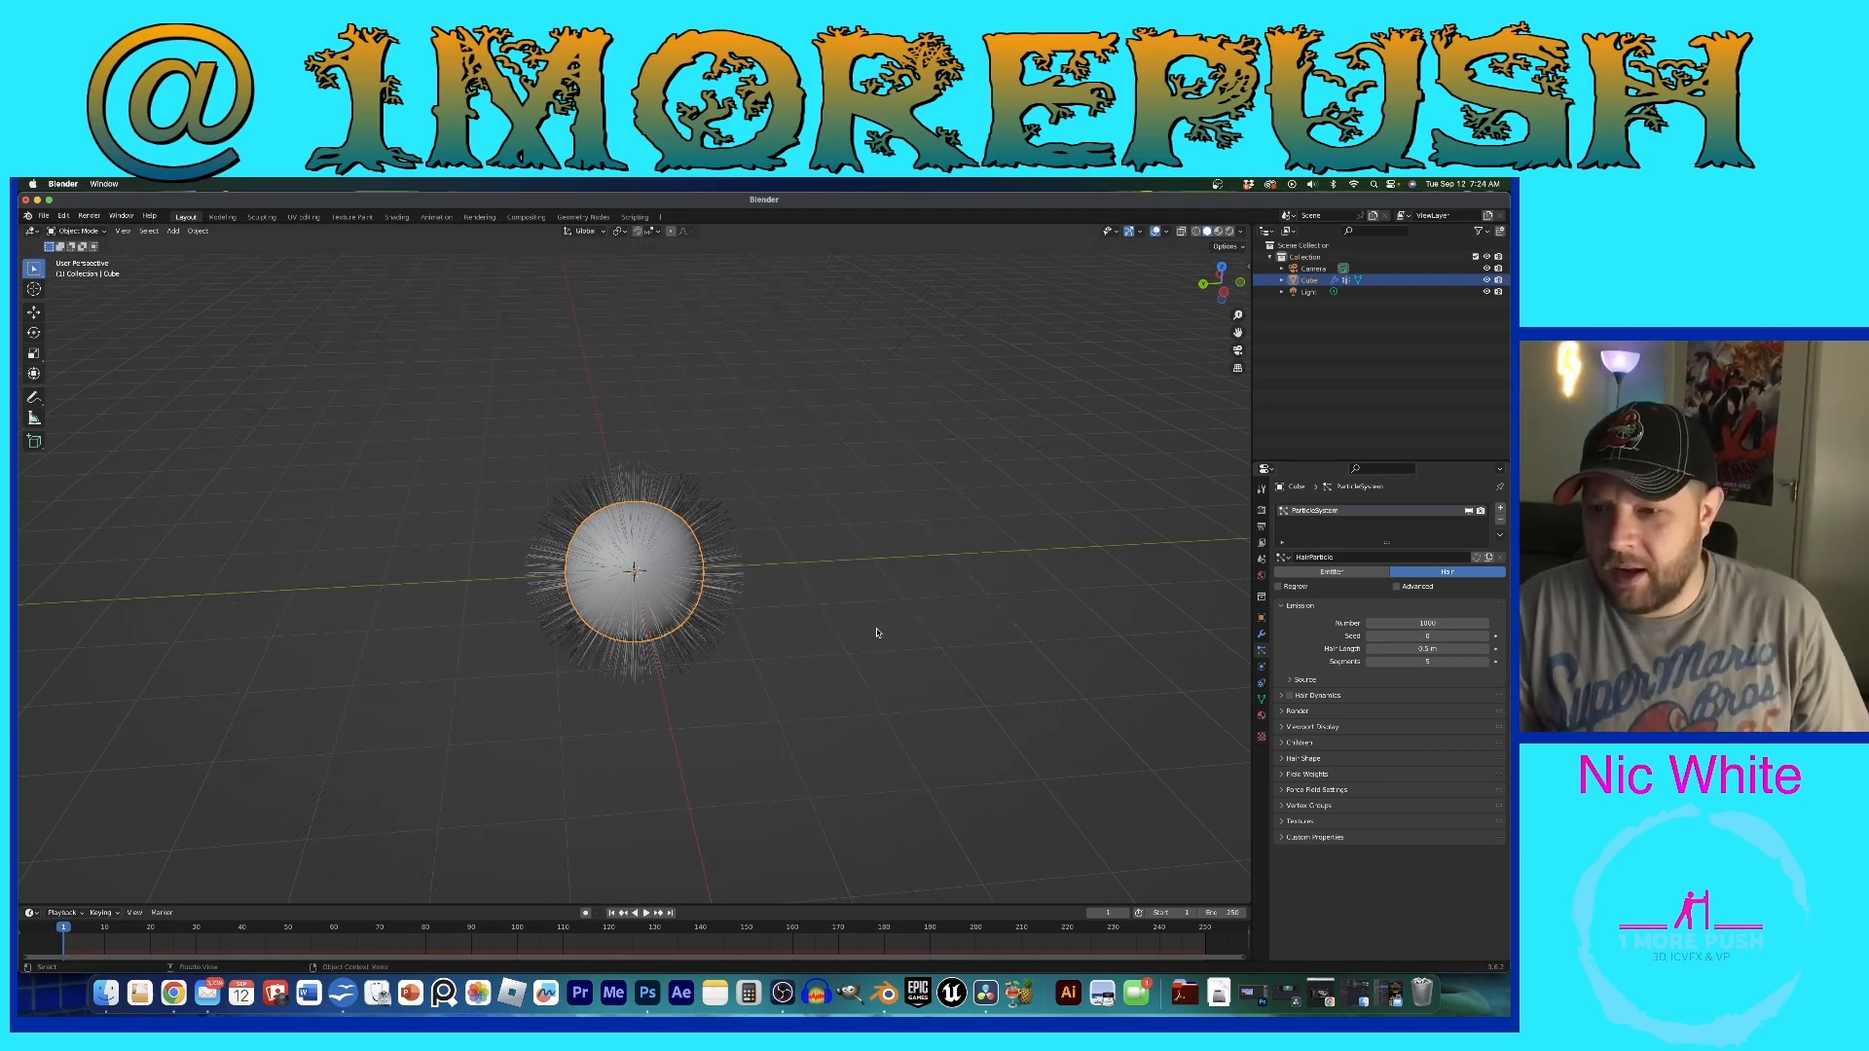
pyautogui.click(1410, 622)
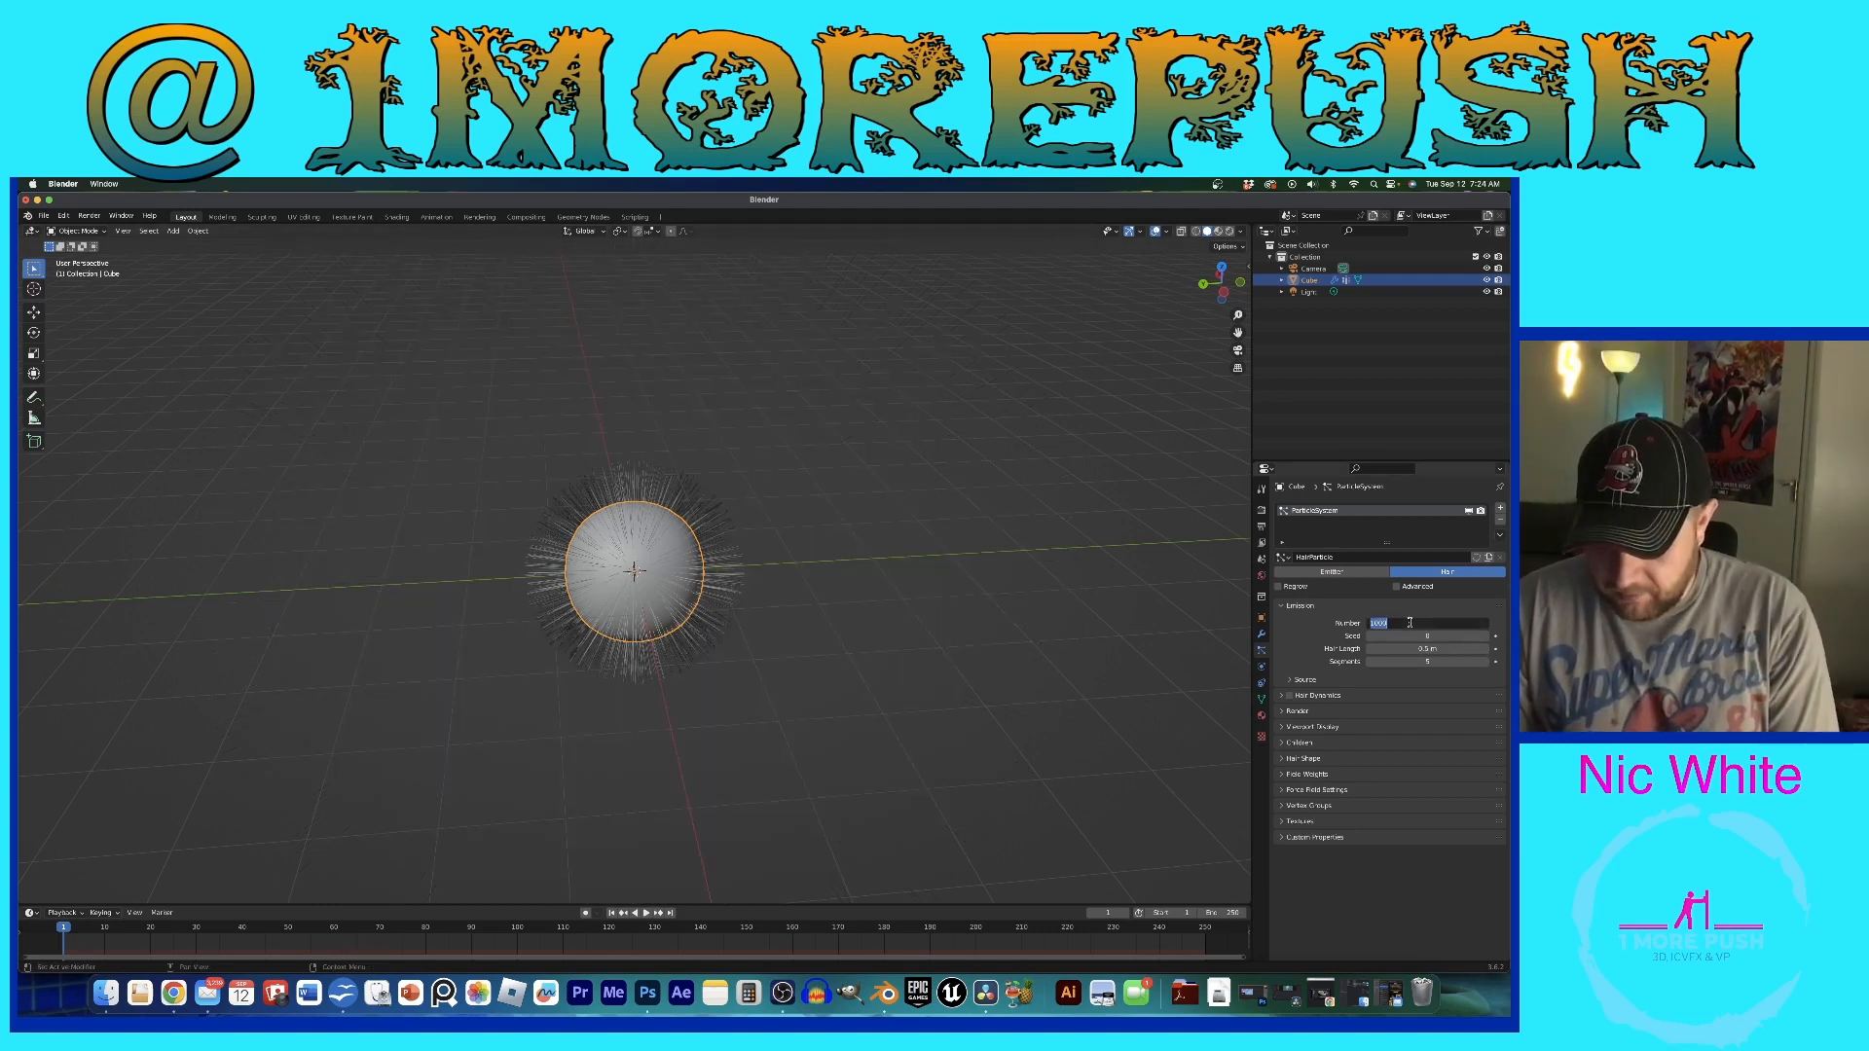
pyautogui.write('2000')
pyautogui.press('Return')
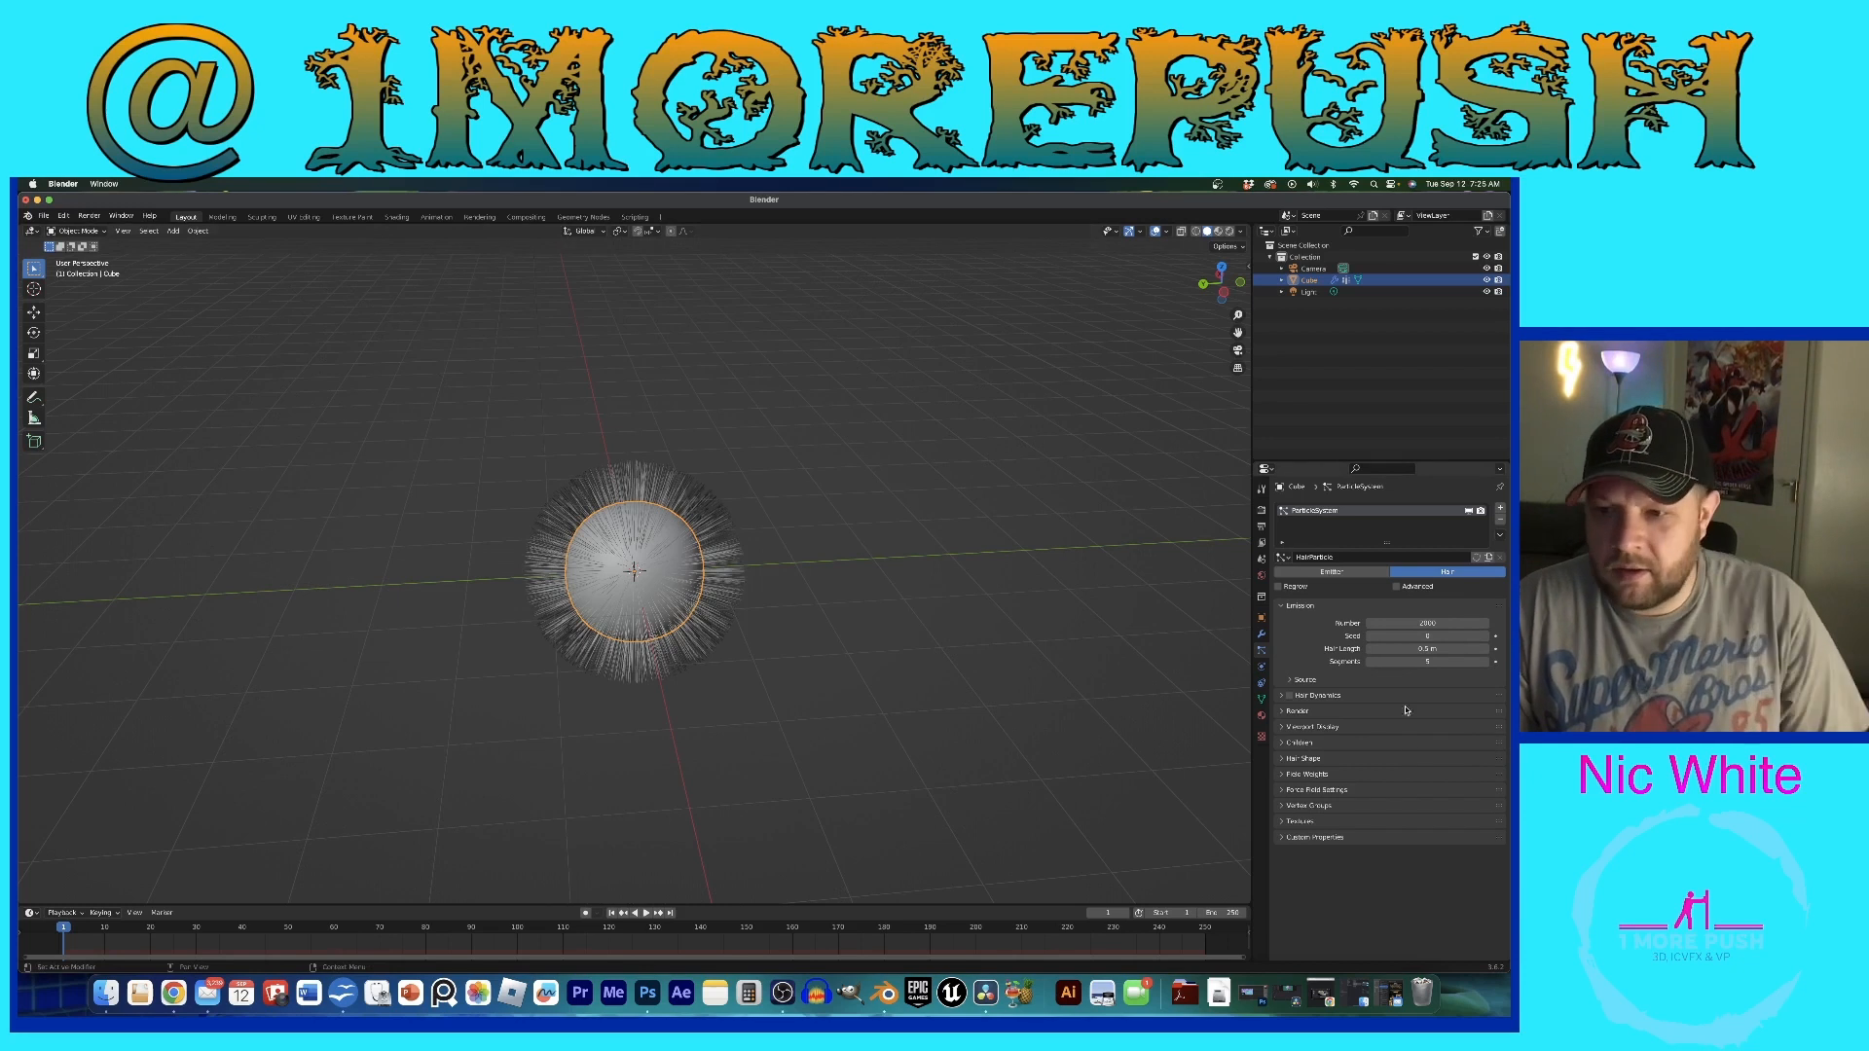
# Step: Enable the advanced hair settings and Hair Dynamics, with the dynamics Quality Steps set to 10
pyautogui.click(1397, 587)
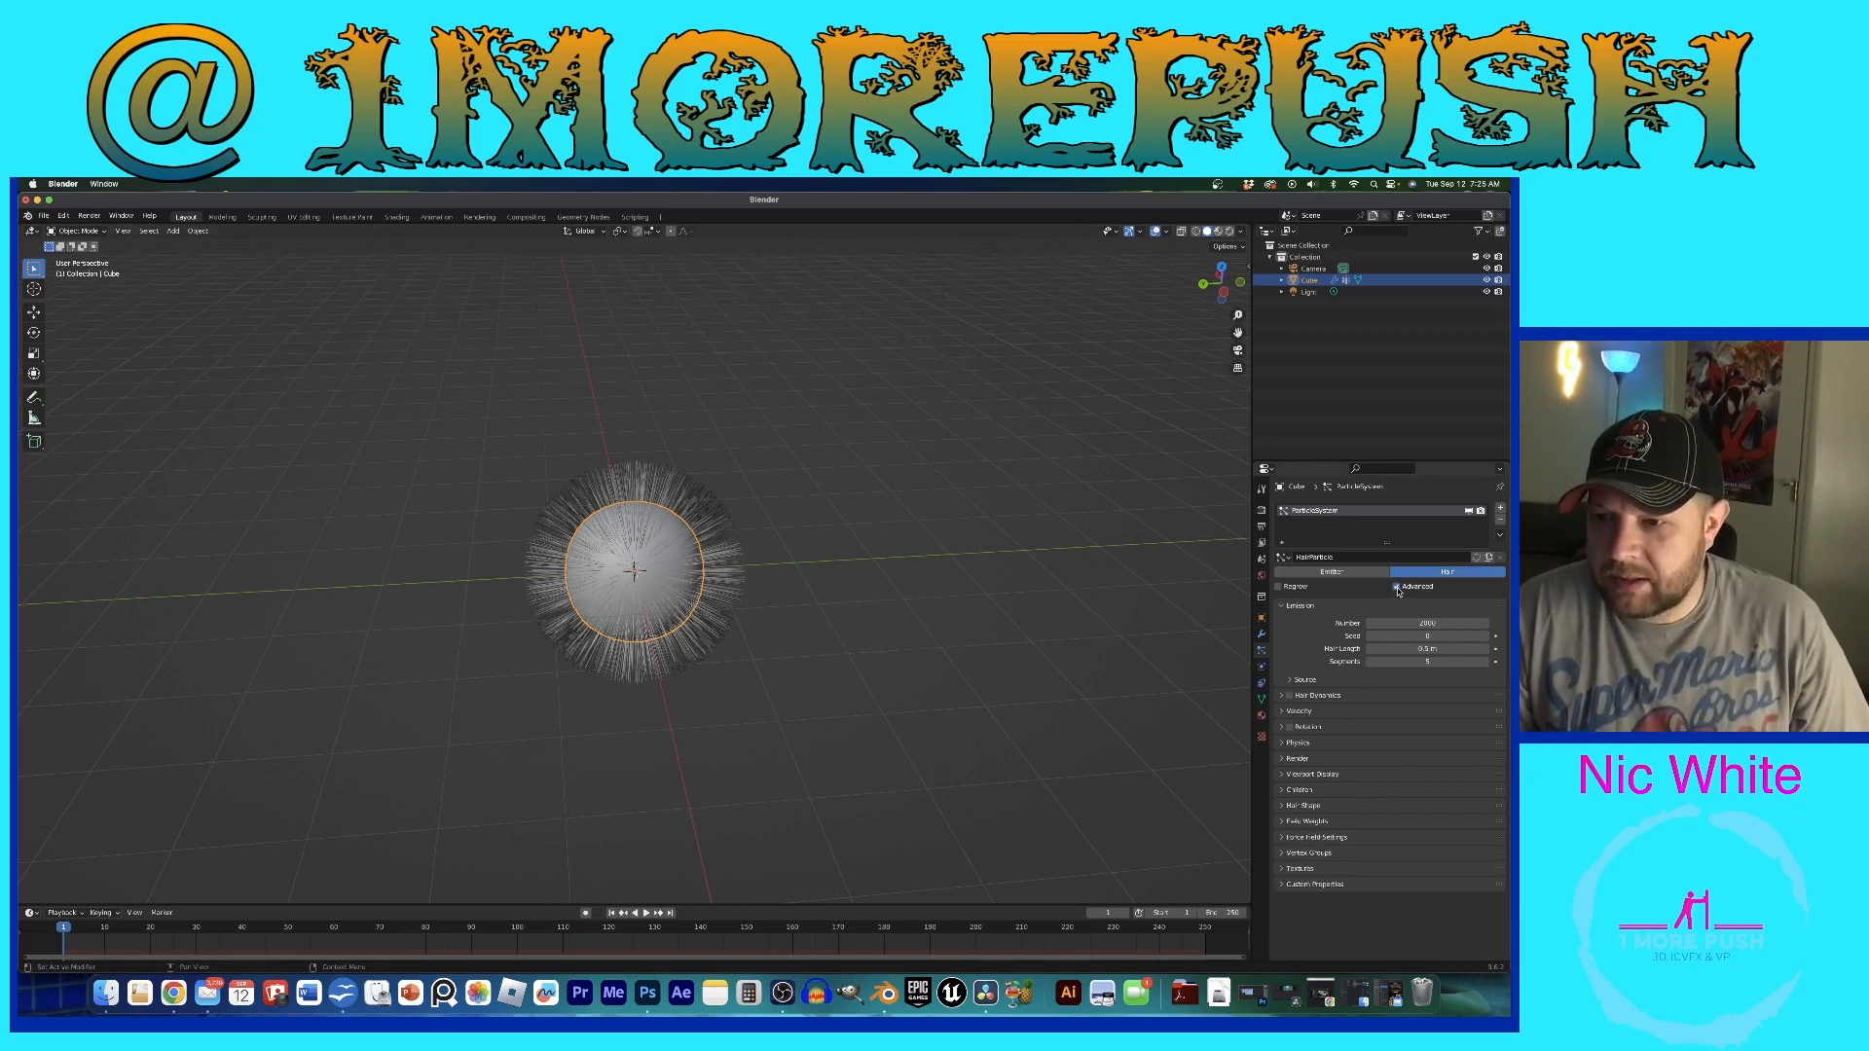
pyautogui.click(1290, 696)
pyautogui.click(1281, 697)
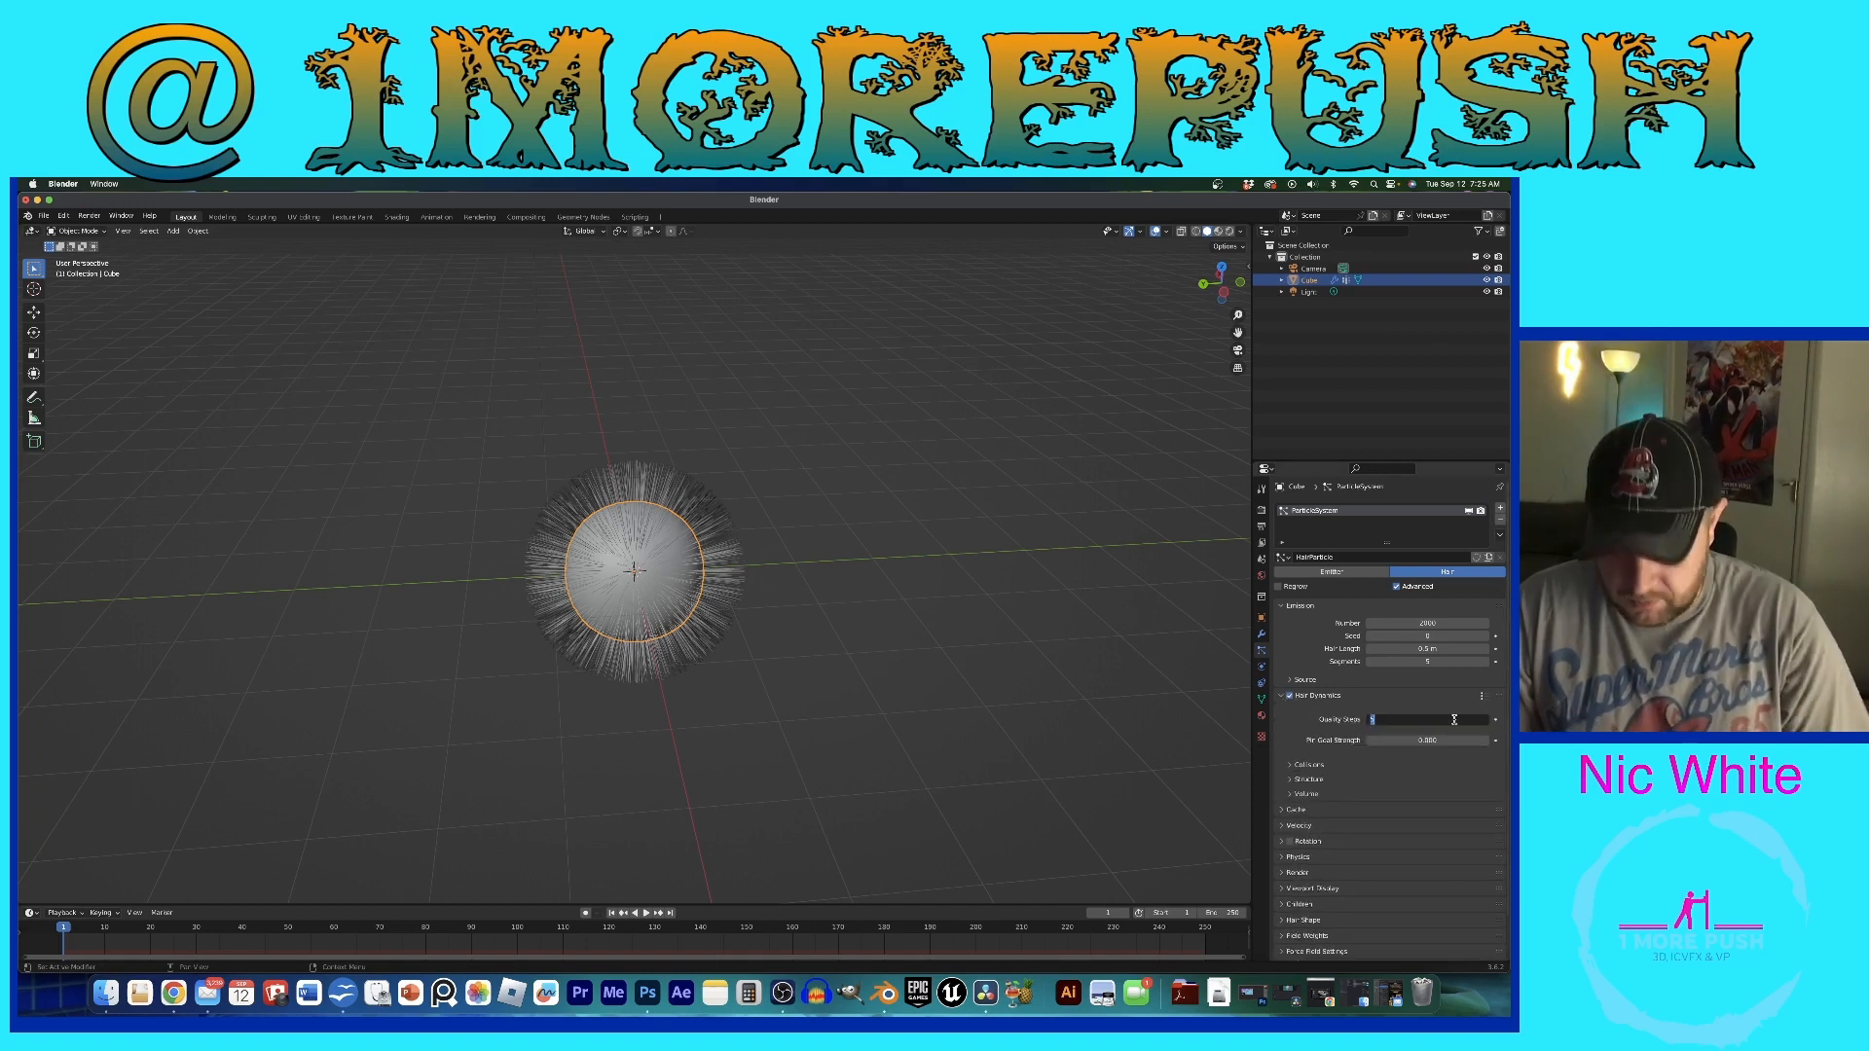
pyautogui.write('10')
pyautogui.press('Return')
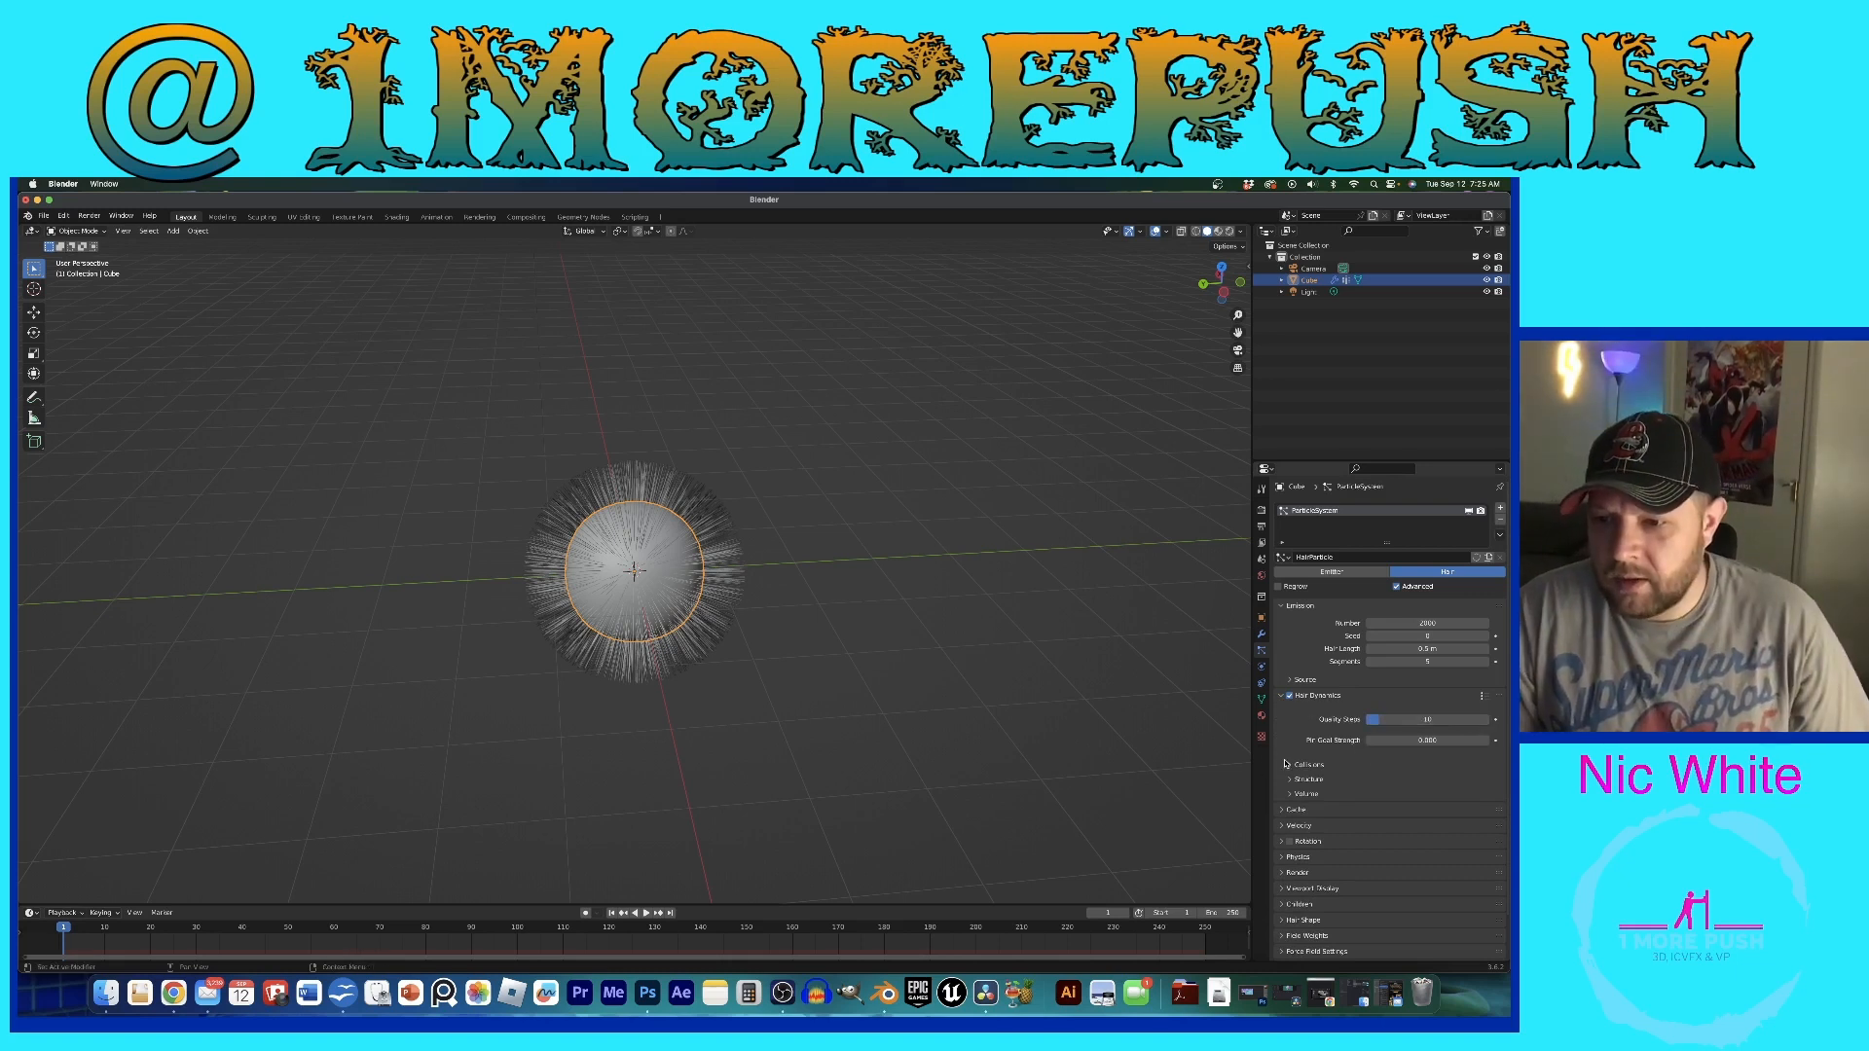
pyautogui.click(1281, 696)
pyautogui.click(1280, 606)
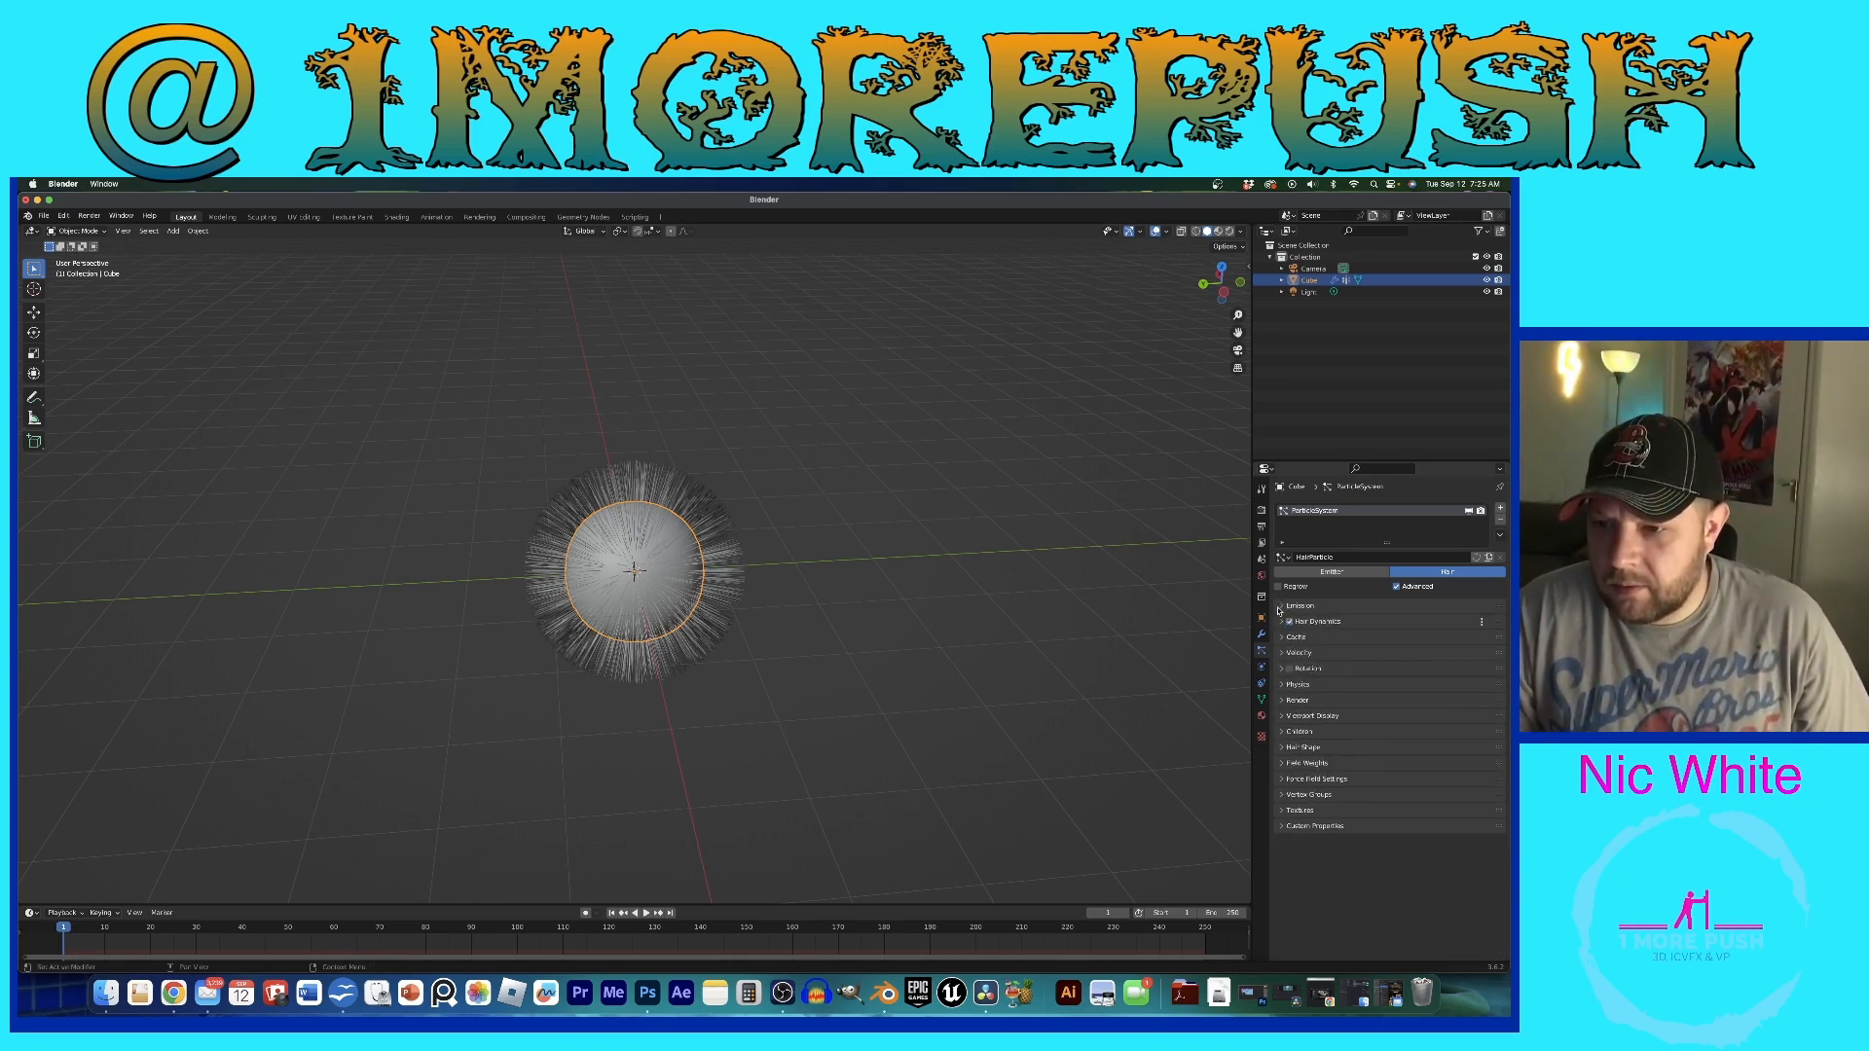
# Step: Enable rotation for the hair particle system and switch its child hairs to the Simple type
pyautogui.click(1285, 638)
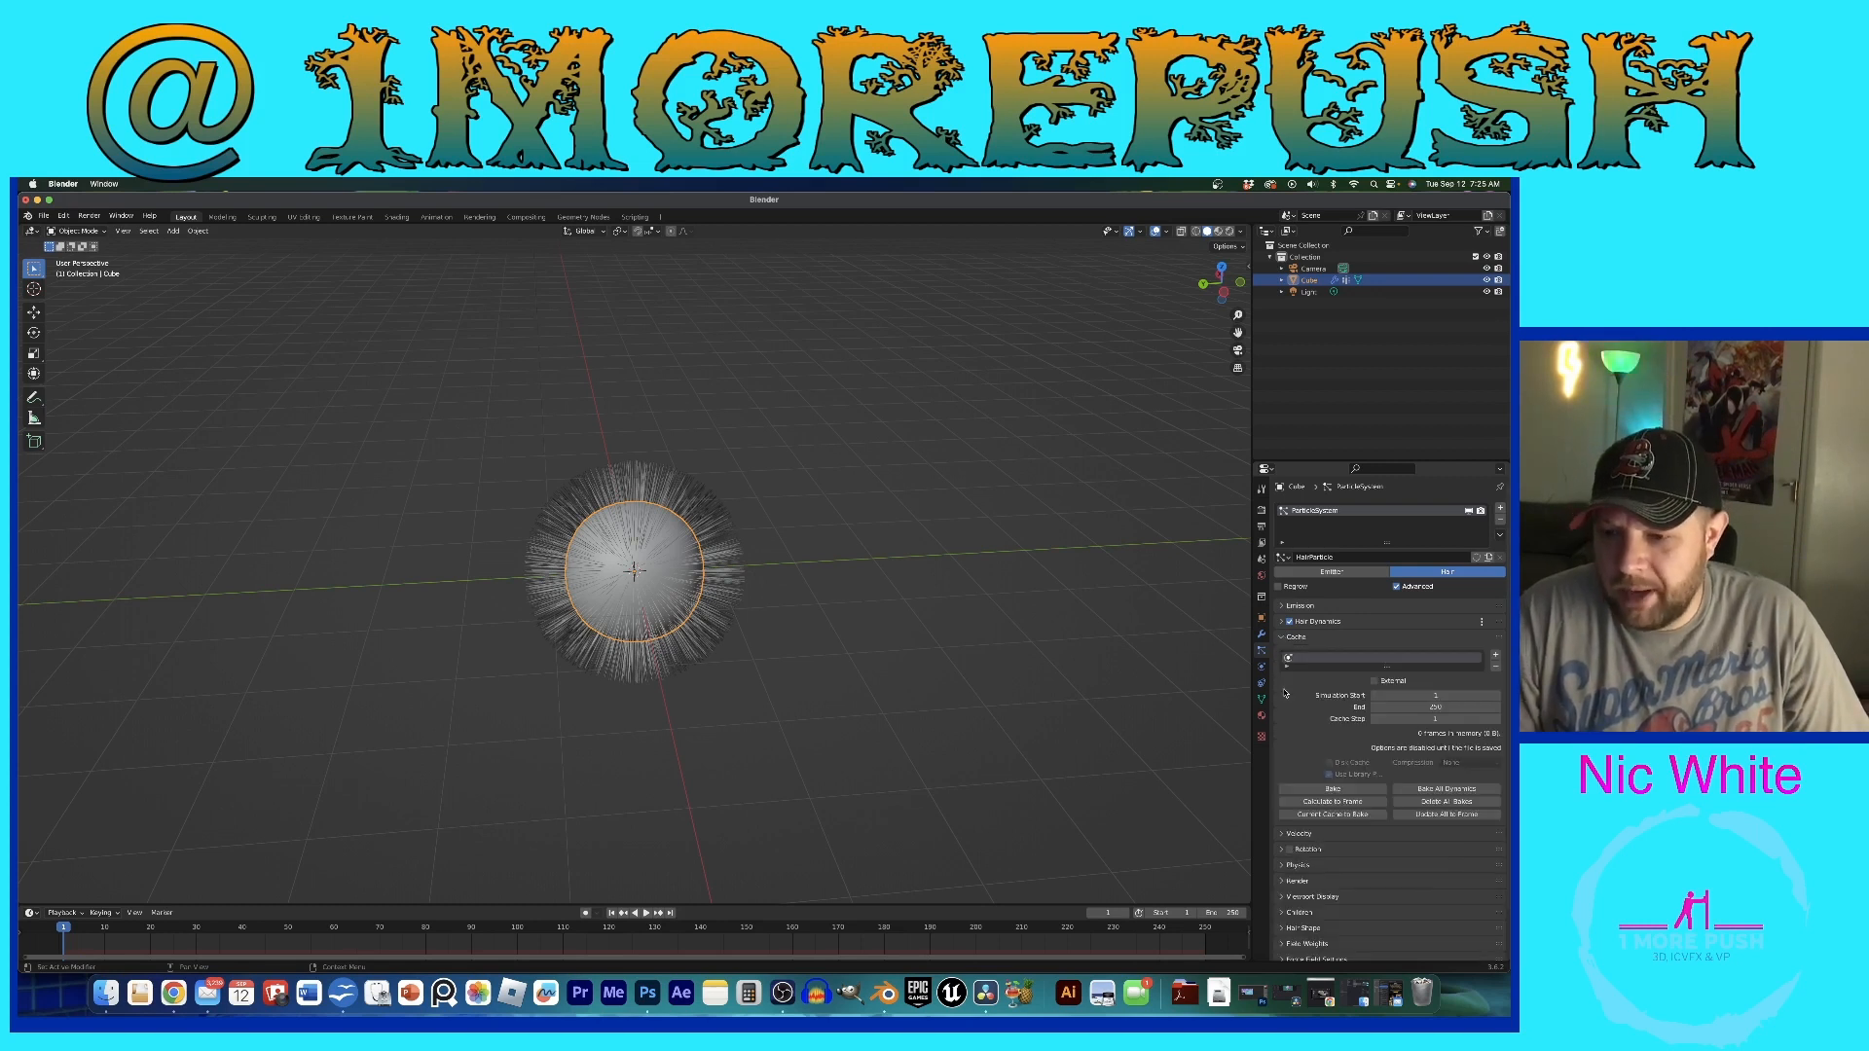
pyautogui.scroll(-3, 1285, 692)
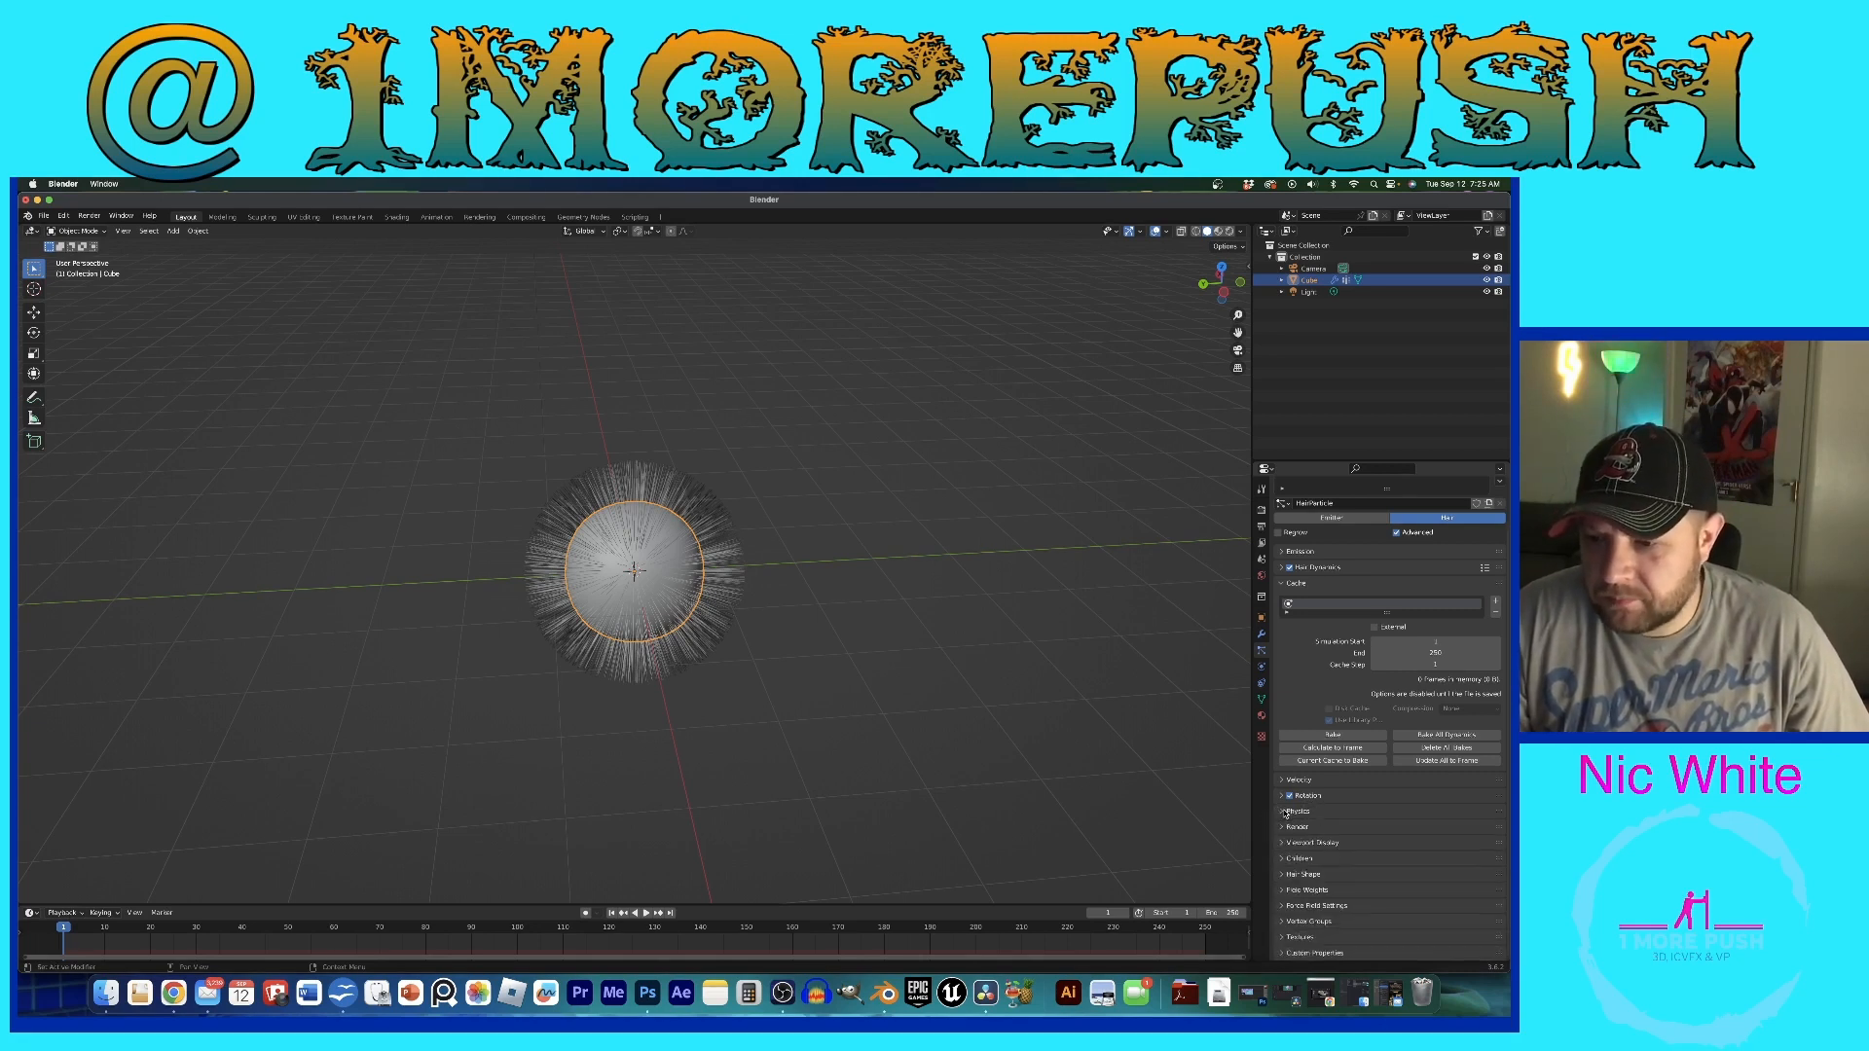
pyautogui.click(1284, 859)
pyautogui.scroll(-1, 1324, 863)
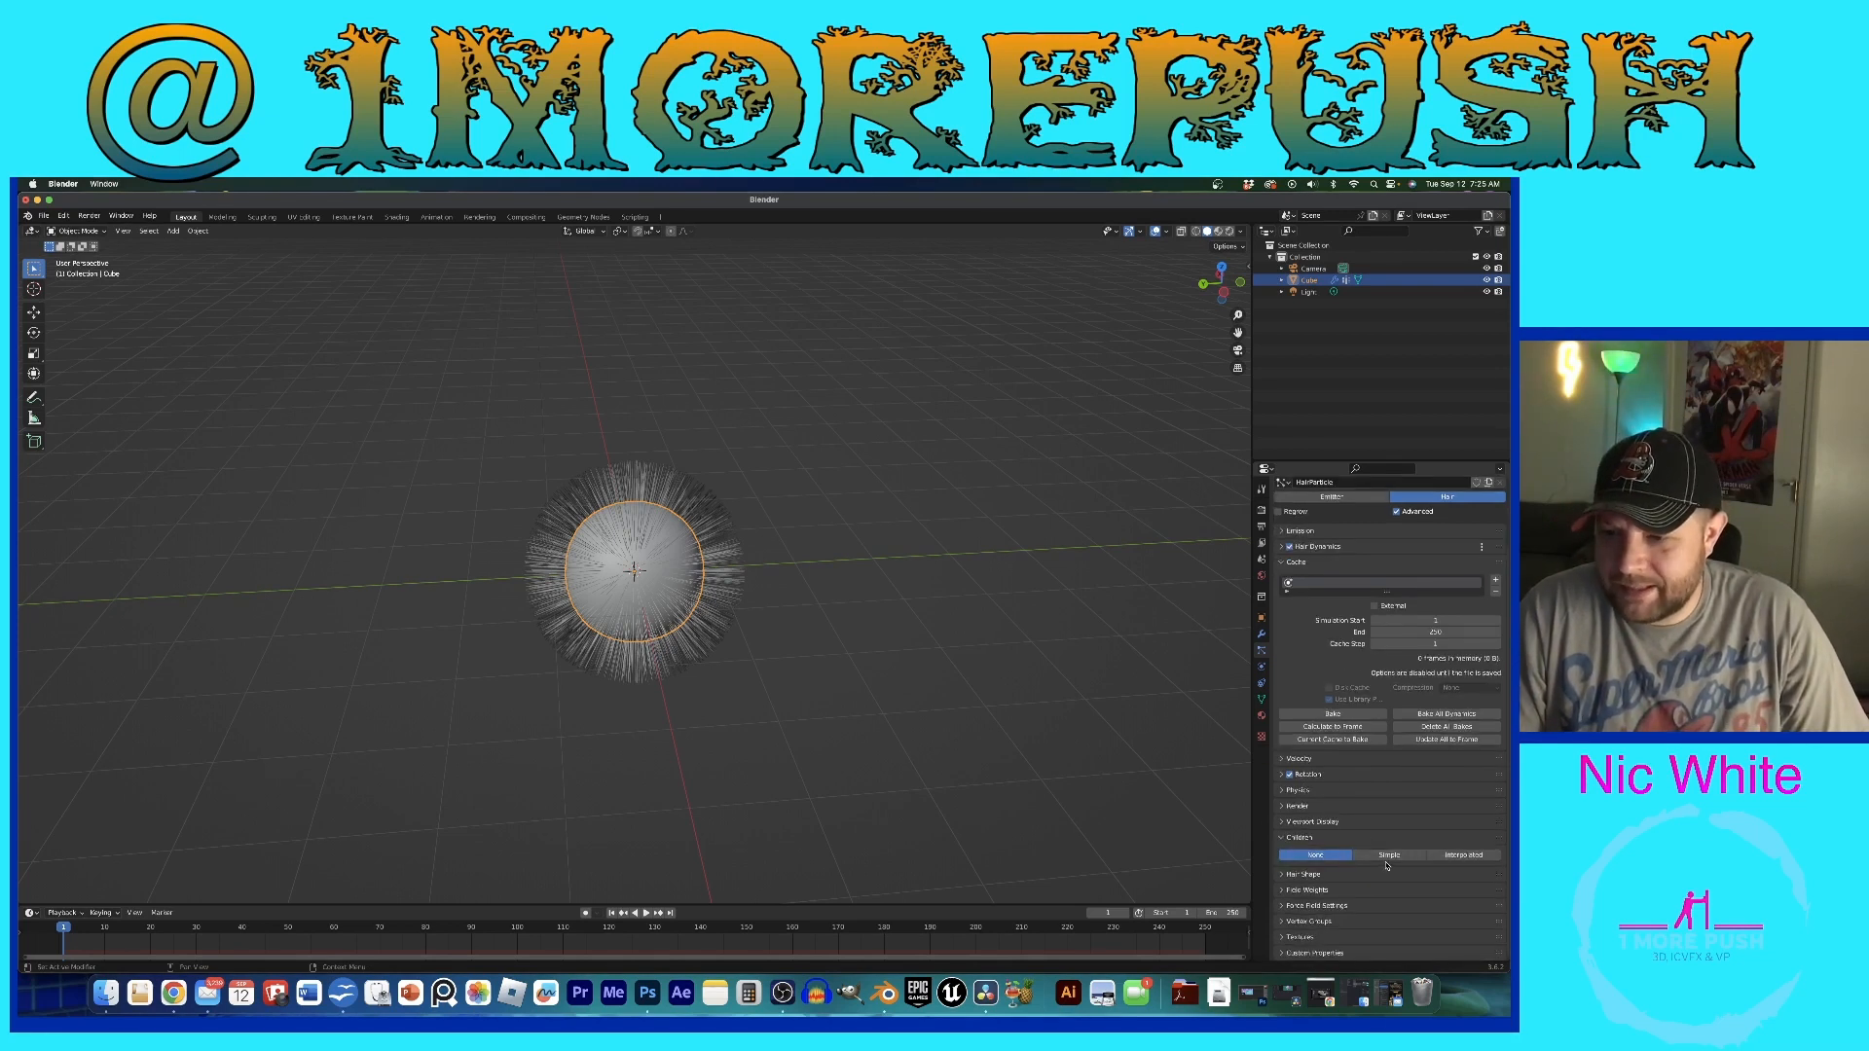
pyautogui.click(1388, 856)
pyautogui.scroll(-3, 1373, 856)
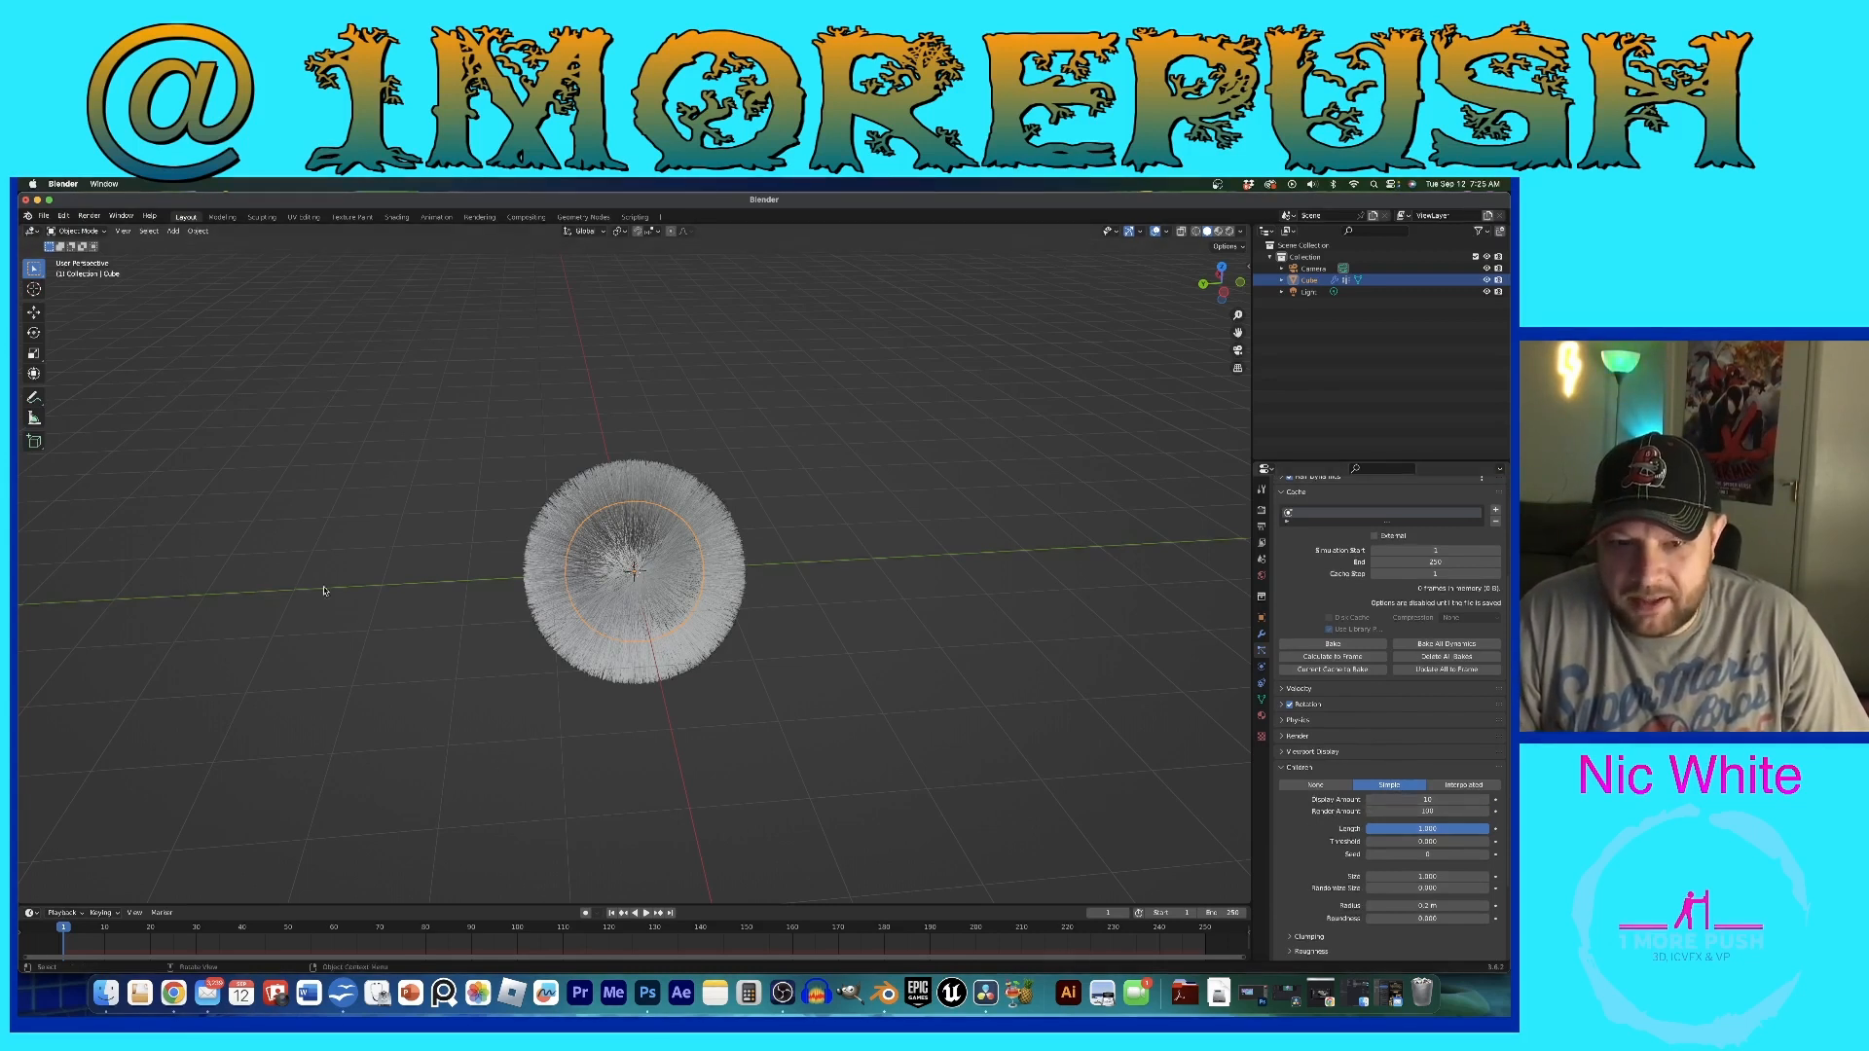
# Step: Set the child hairs' Randomize Size to 0.5
pyautogui.scroll(-3, 1389, 833)
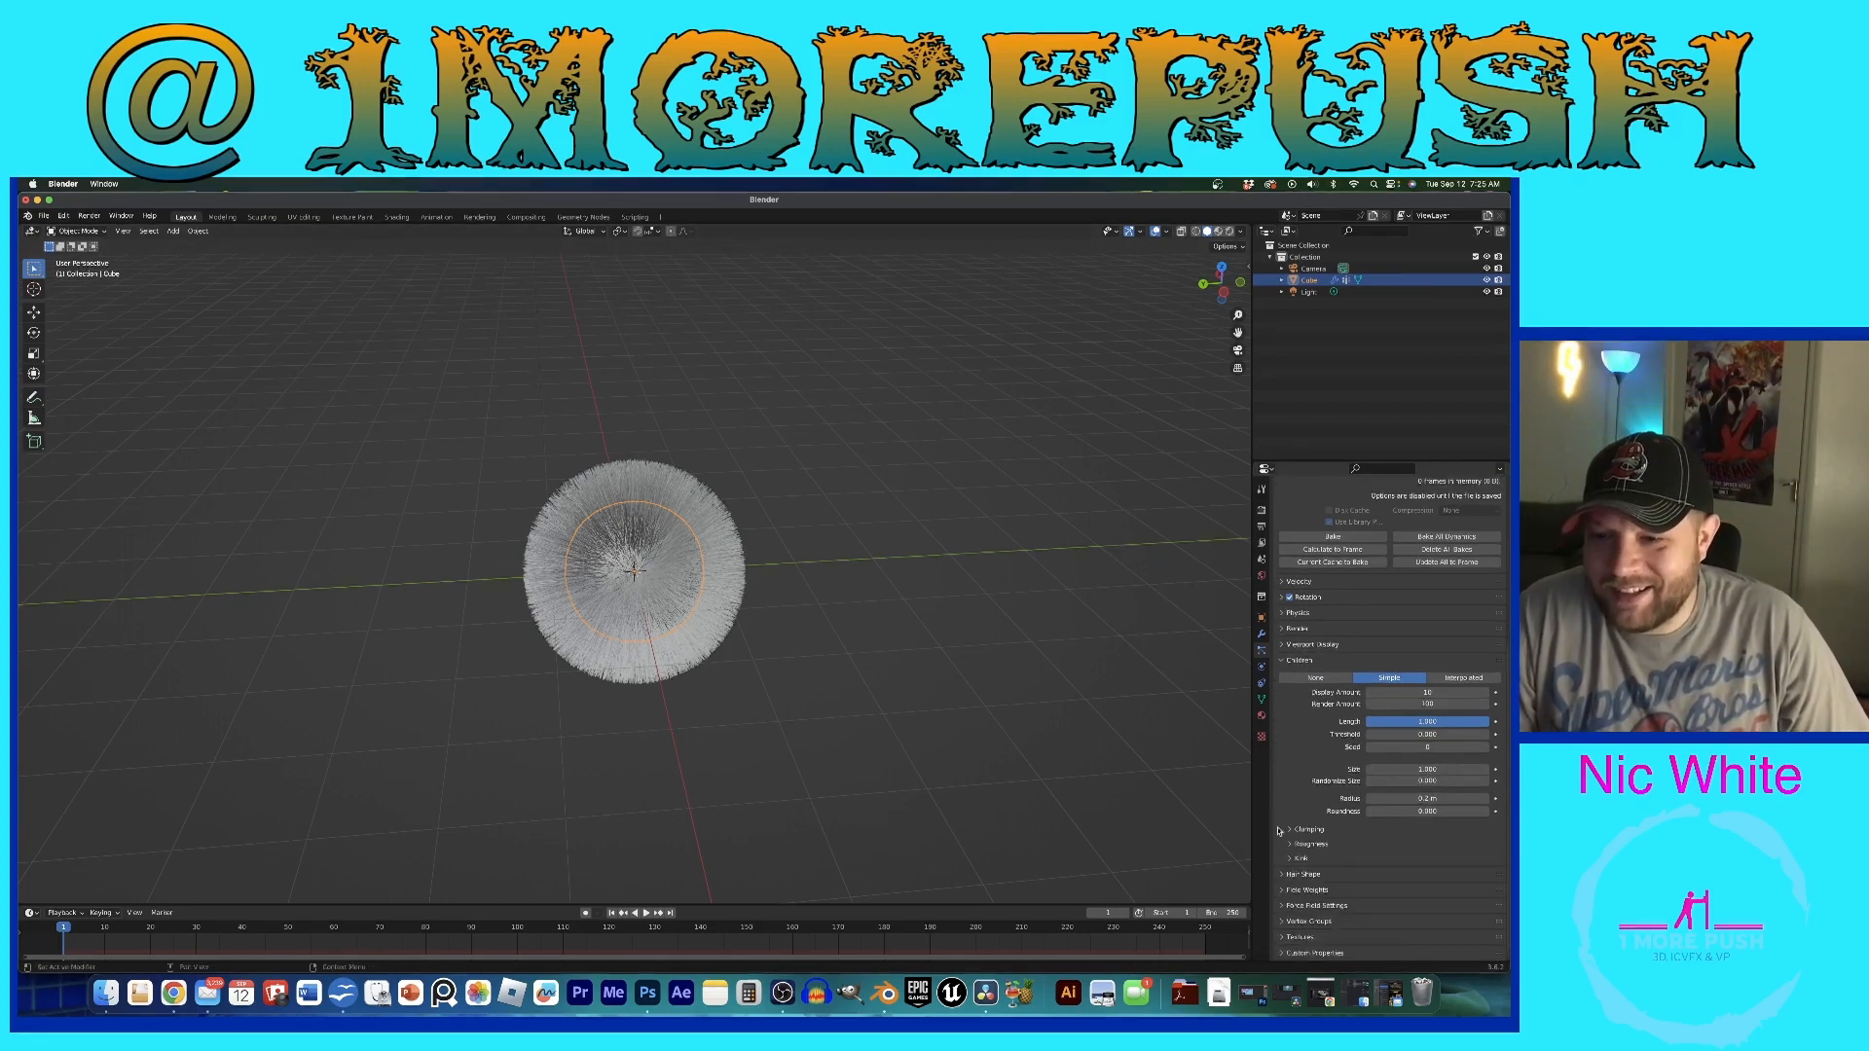
pyautogui.doubleClick(1427, 781)
pyautogui.write('0.5')
pyautogui.press('Return')
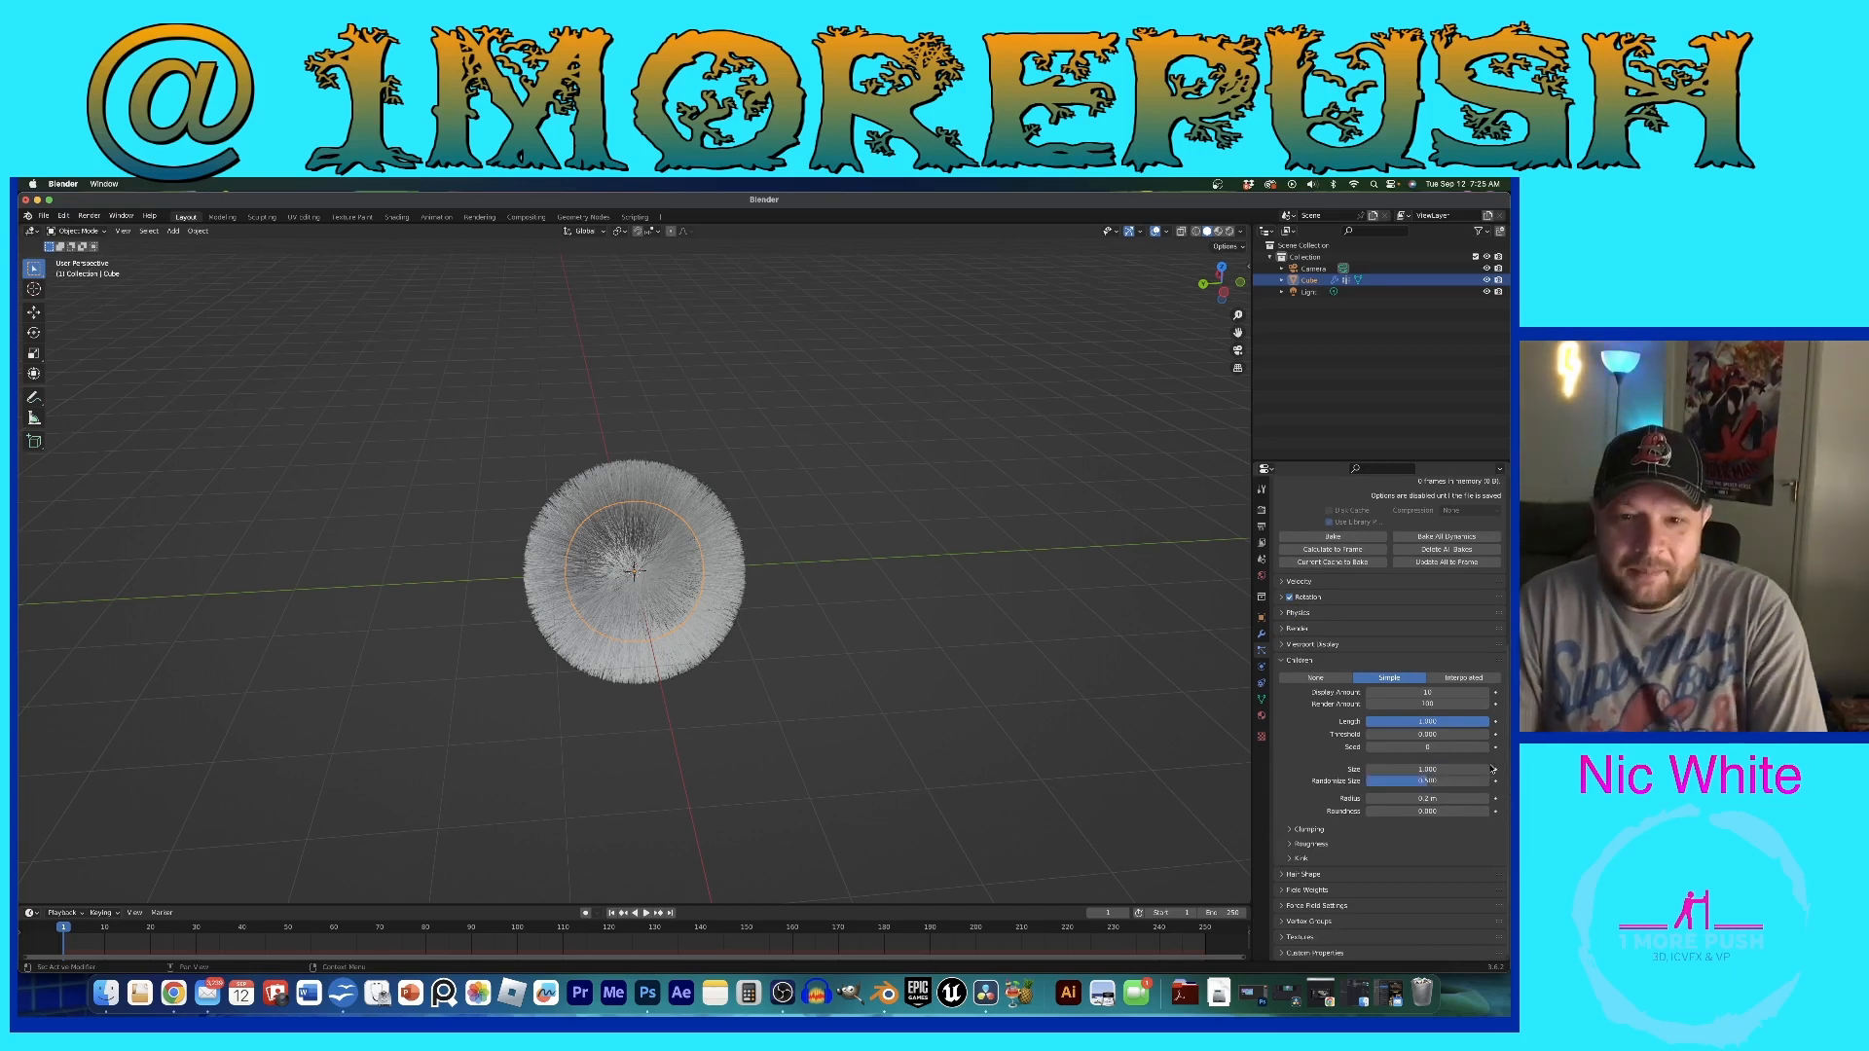
# Step: Try a Clump value of 0.35 in the child hairs' clumping settings
pyautogui.click(1294, 831)
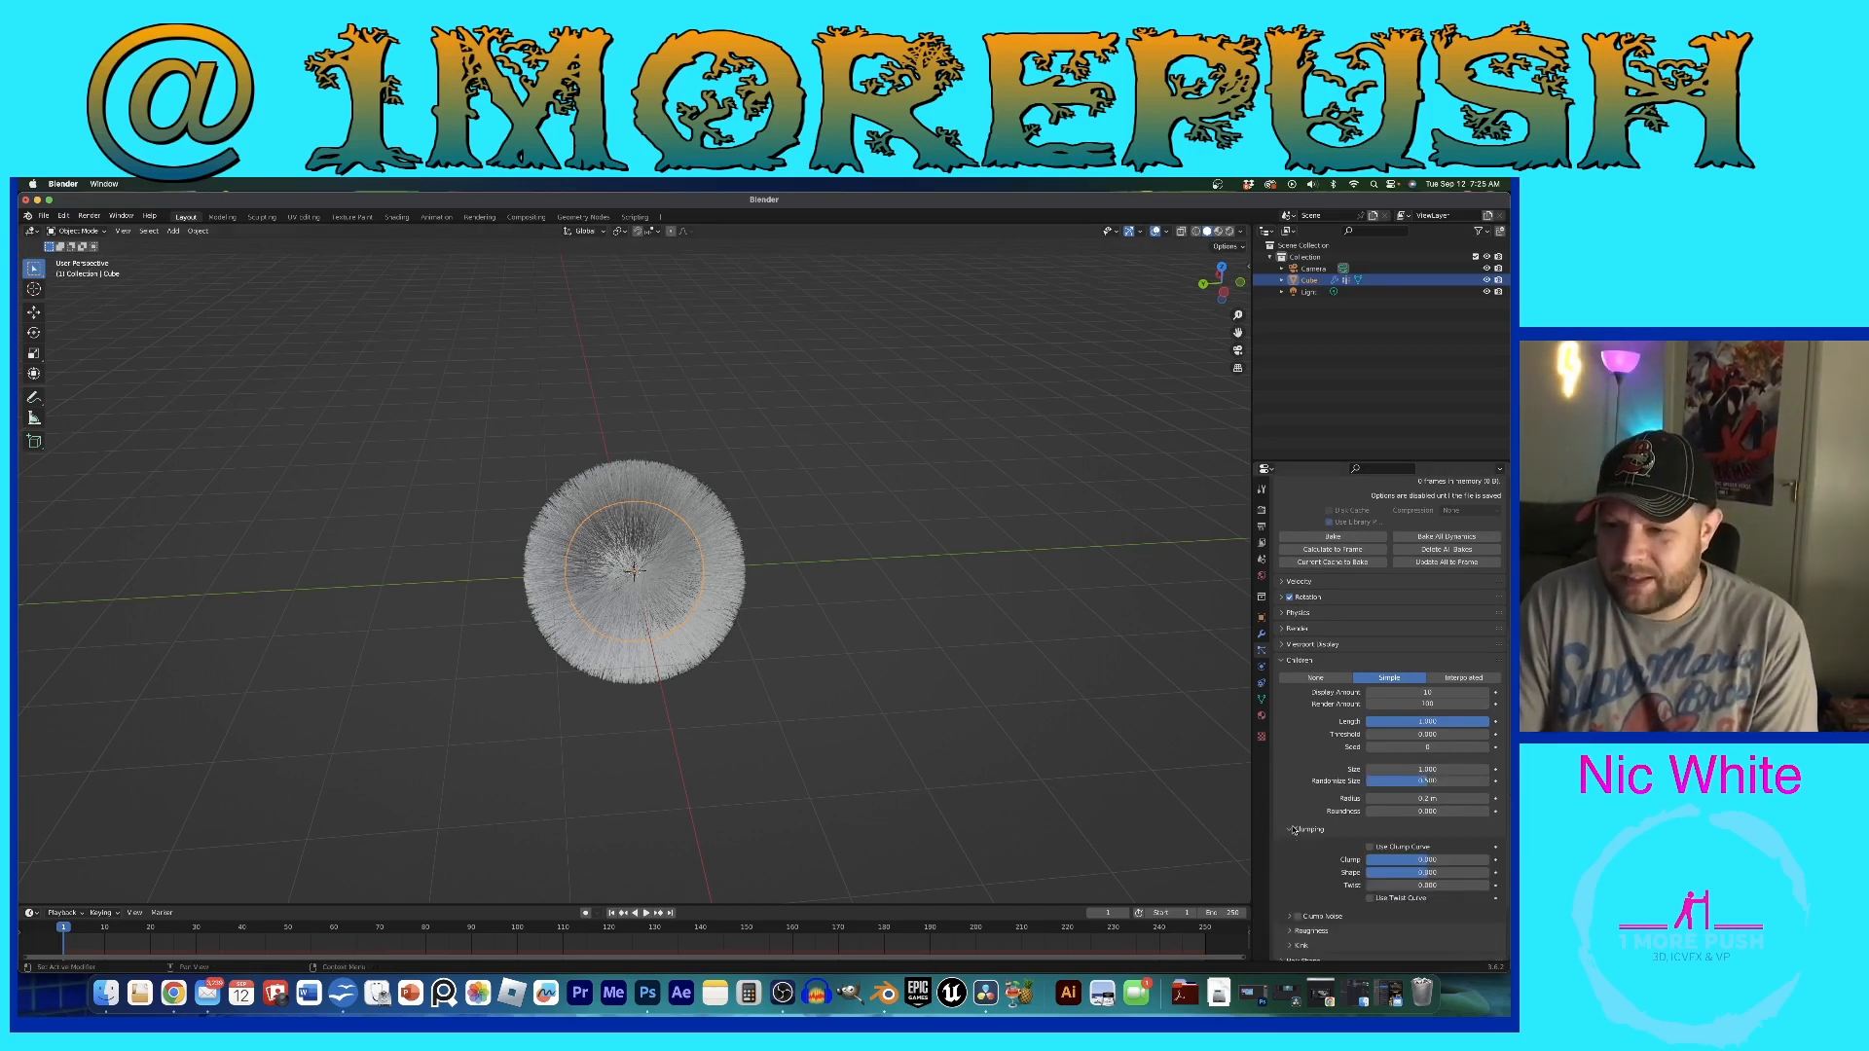
pyautogui.doubleClick(1427, 860)
pyautogui.press('BackSpace')
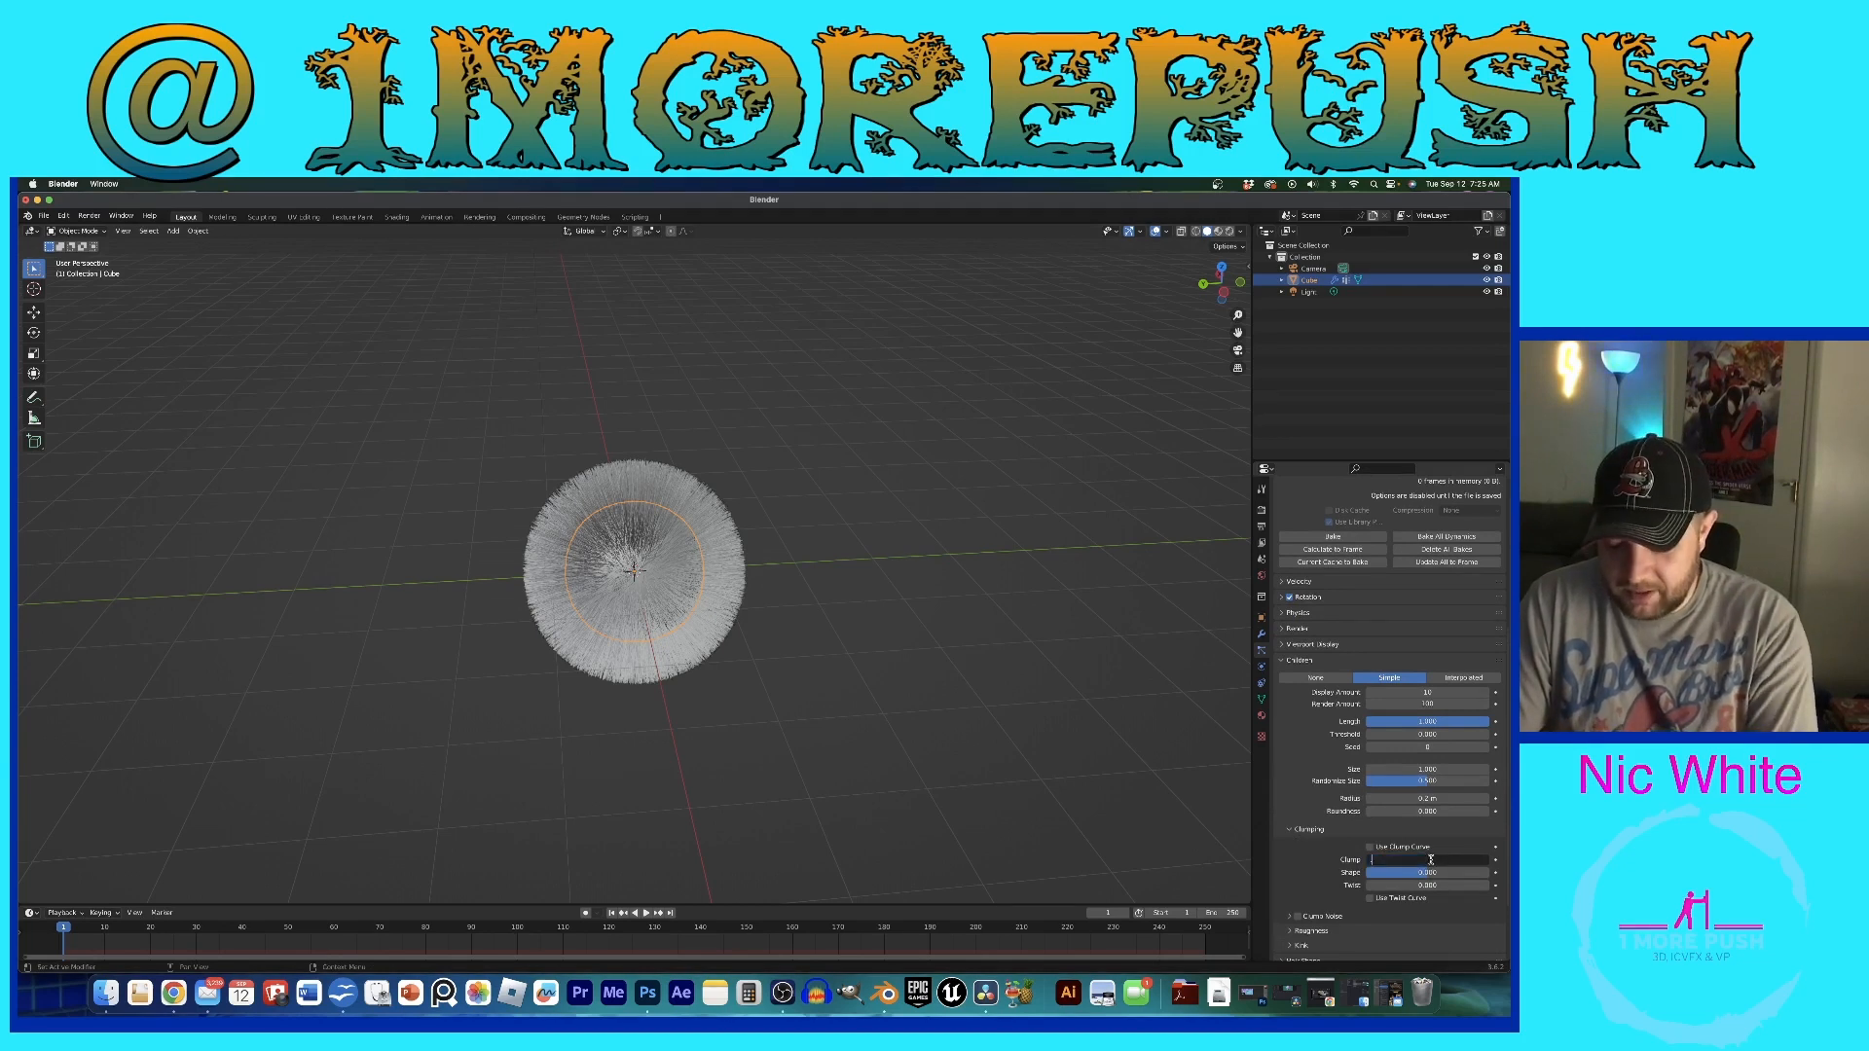
pyautogui.write('.35')
pyautogui.press('Return')
pyautogui.scroll(5, 1052, 701)
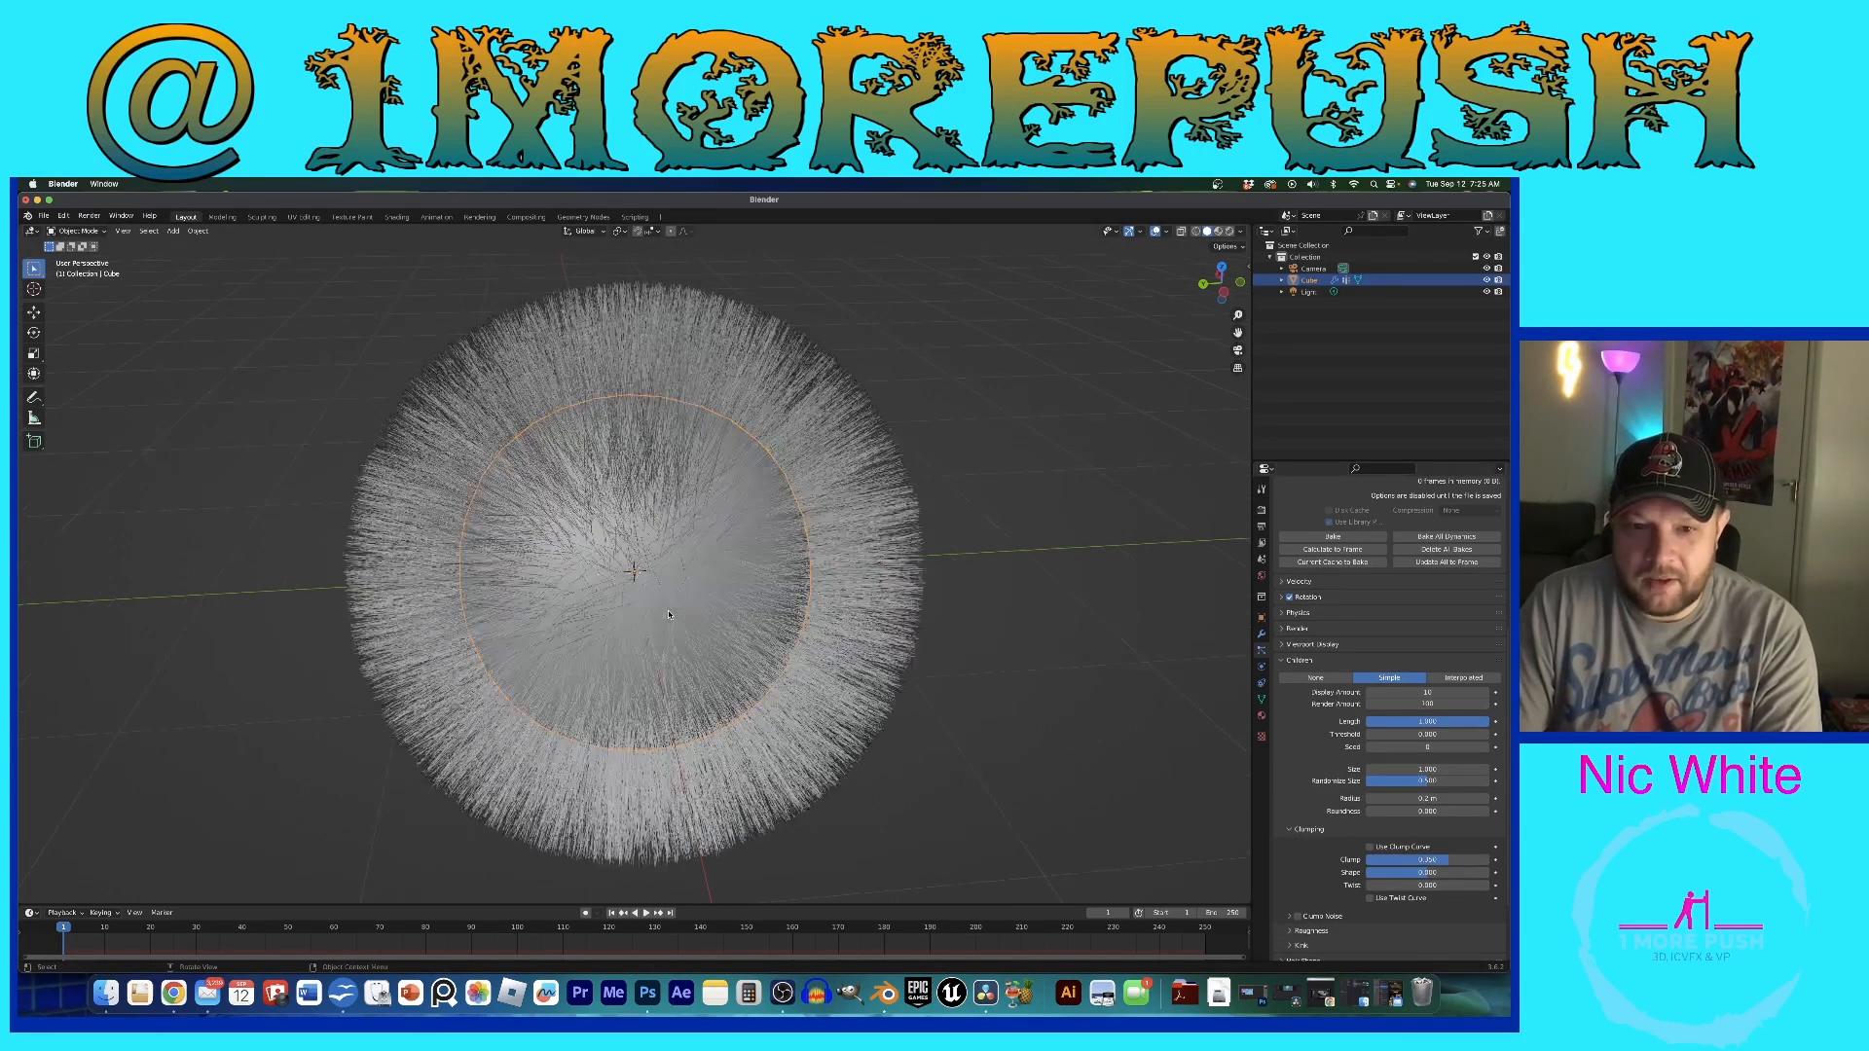
# Step: Set the Clump amount of the child hairs to 0.25
pyautogui.moveTo(1427, 861)
pyautogui.mouseDown()
pyautogui.moveTo(1378, 861)
pyautogui.moveTo(1472, 860)
pyautogui.moveTo(1445, 861)
pyautogui.mouseUp()
pyautogui.click(1437, 861)
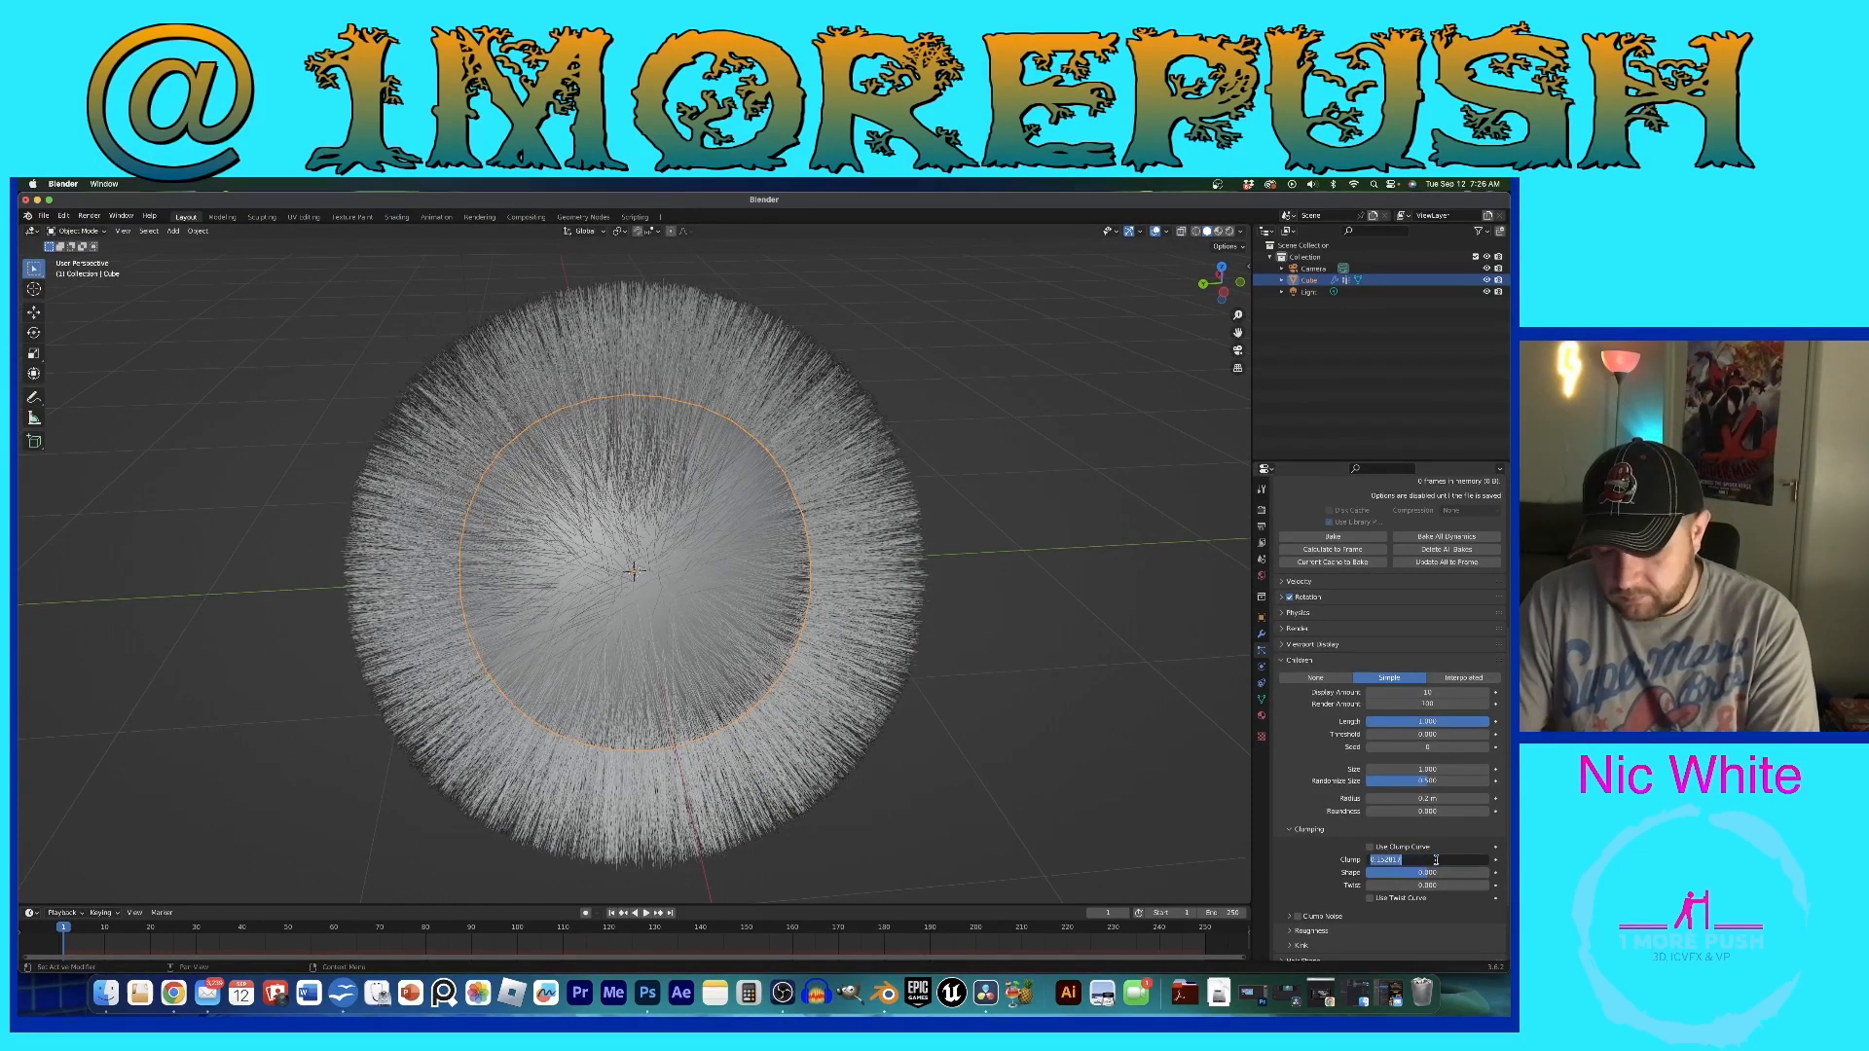
pyautogui.press('BackSpace')
pyautogui.write('0.25')
pyautogui.press('Return')
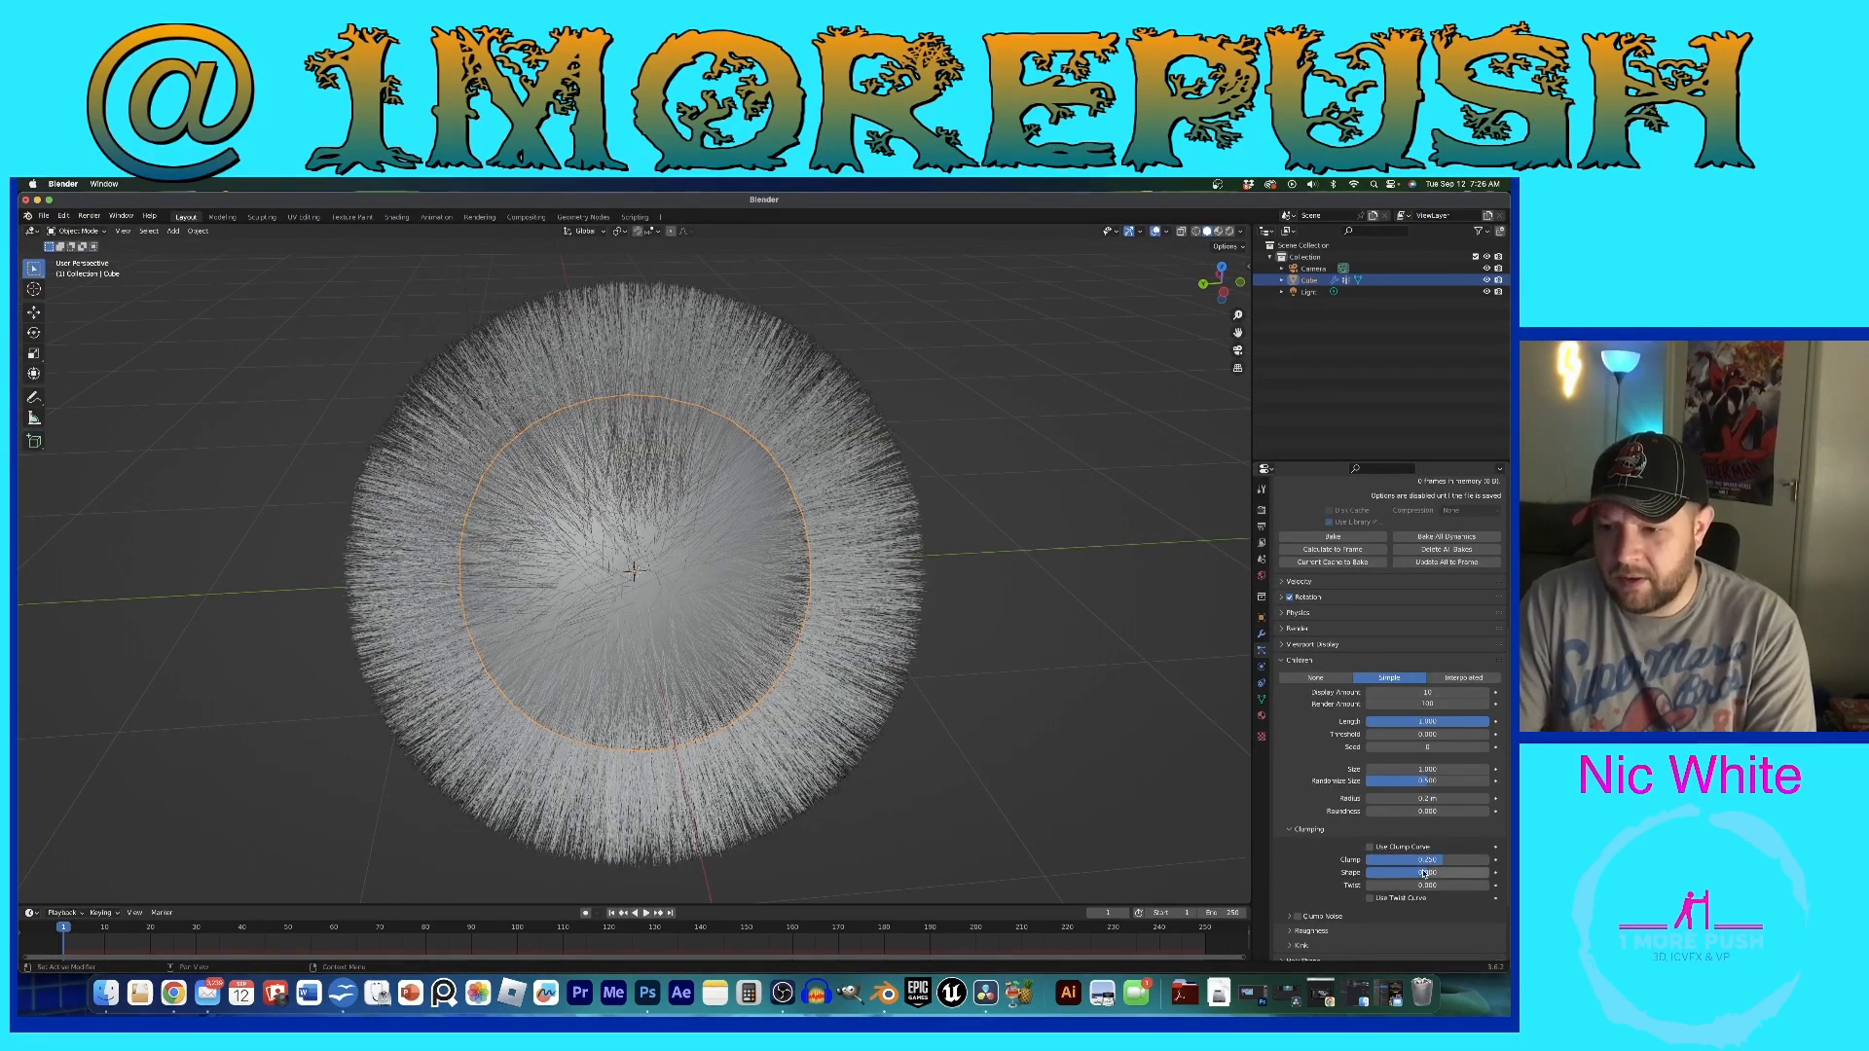
# Step: Experiment with the child hairs' clumping Shape, starting from 0.25, and settle on about 0.3
pyautogui.click(1425, 874)
pyautogui.write('0.25')
pyautogui.press('Return')
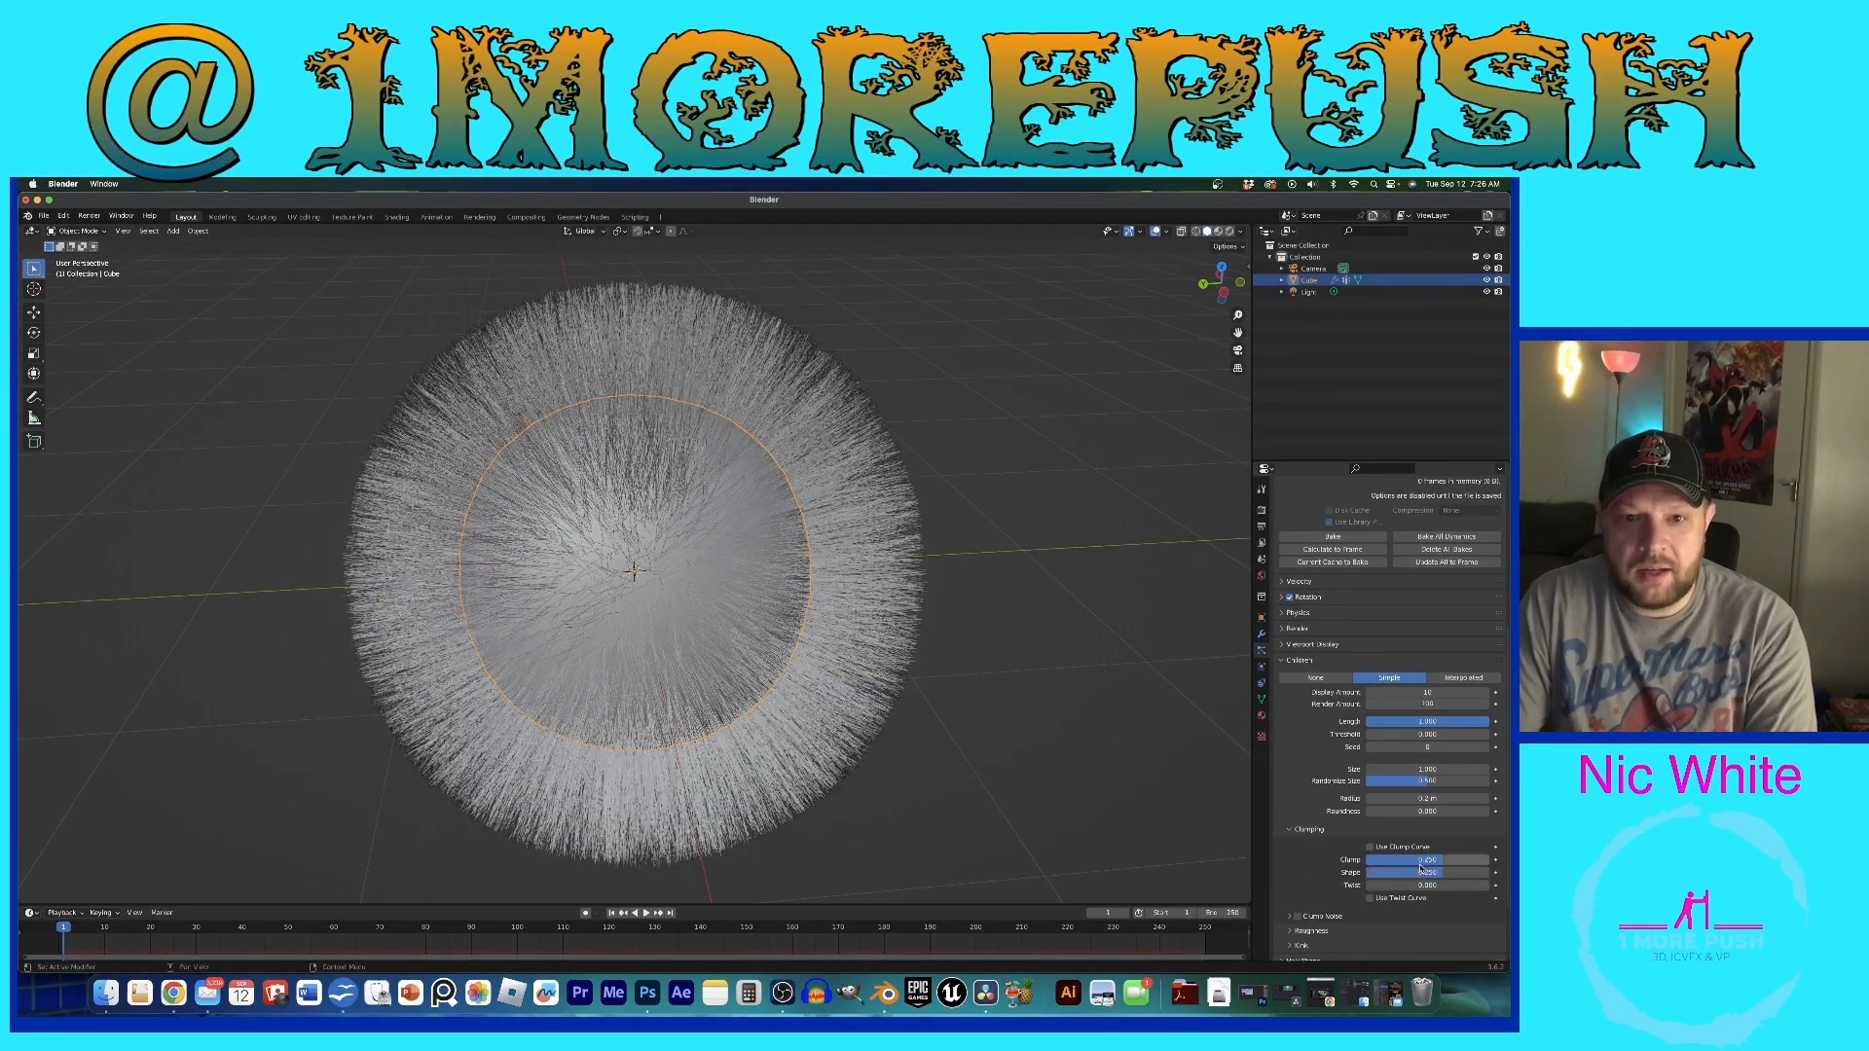
pyautogui.click(1423, 872)
pyautogui.write('0.1')
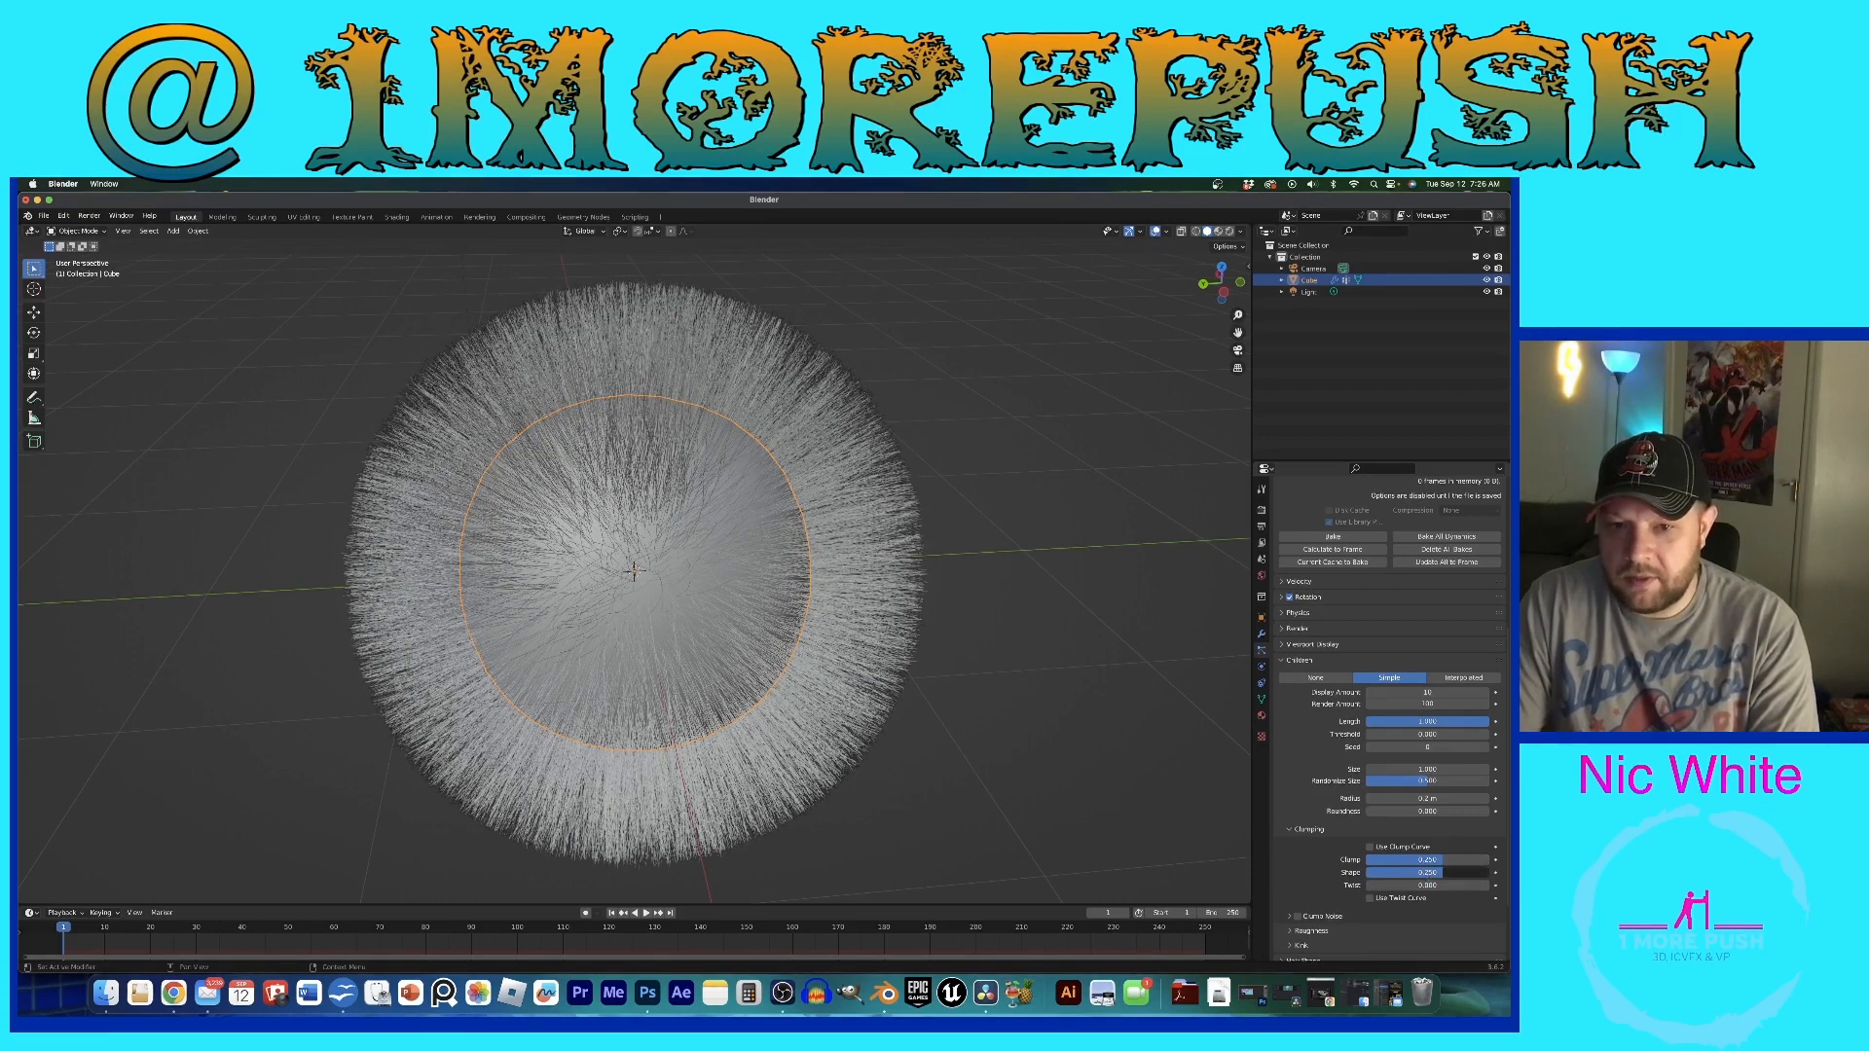
pyautogui.press('Return')
pyautogui.moveTo(1421, 872); pyautogui.dragTo(1496, 884)
# Step: Try a clumping Twist of 0.5 for the child hairs and settle on 0.35
pyautogui.click(1420, 885)
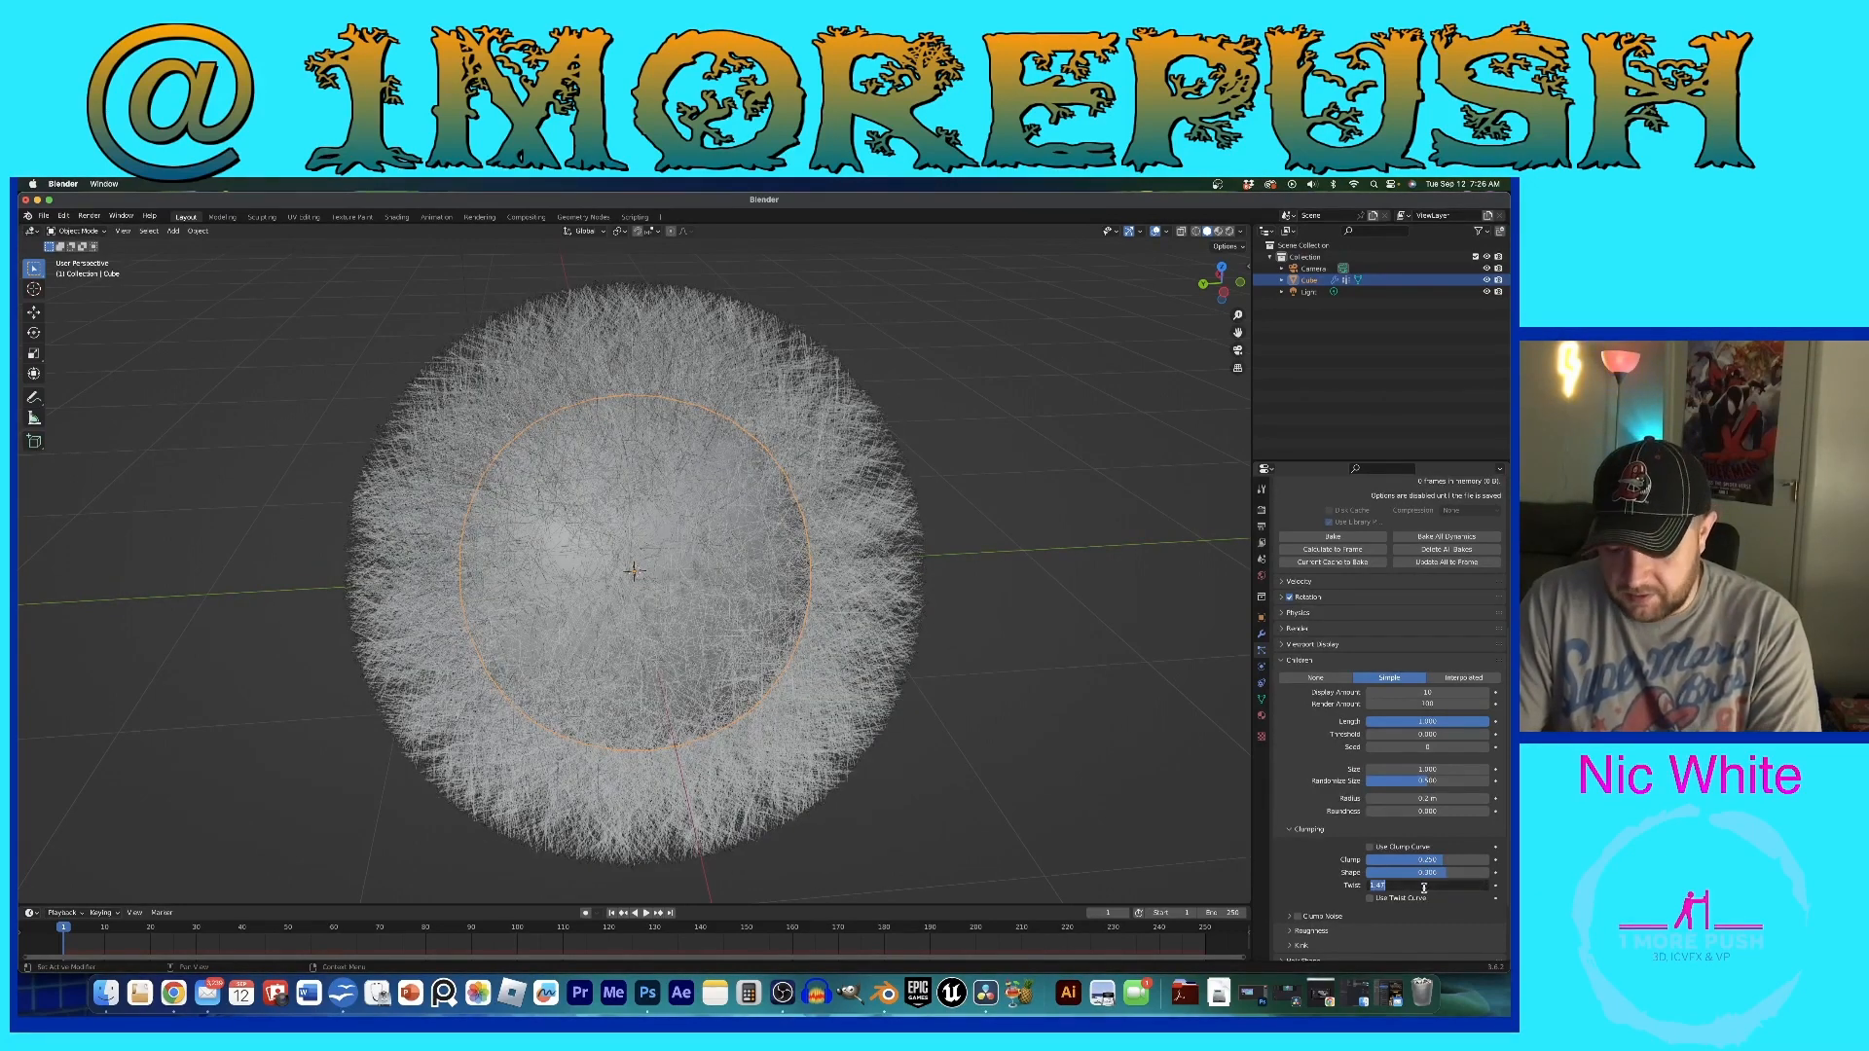
pyautogui.write('0.5')
pyautogui.press('Return')
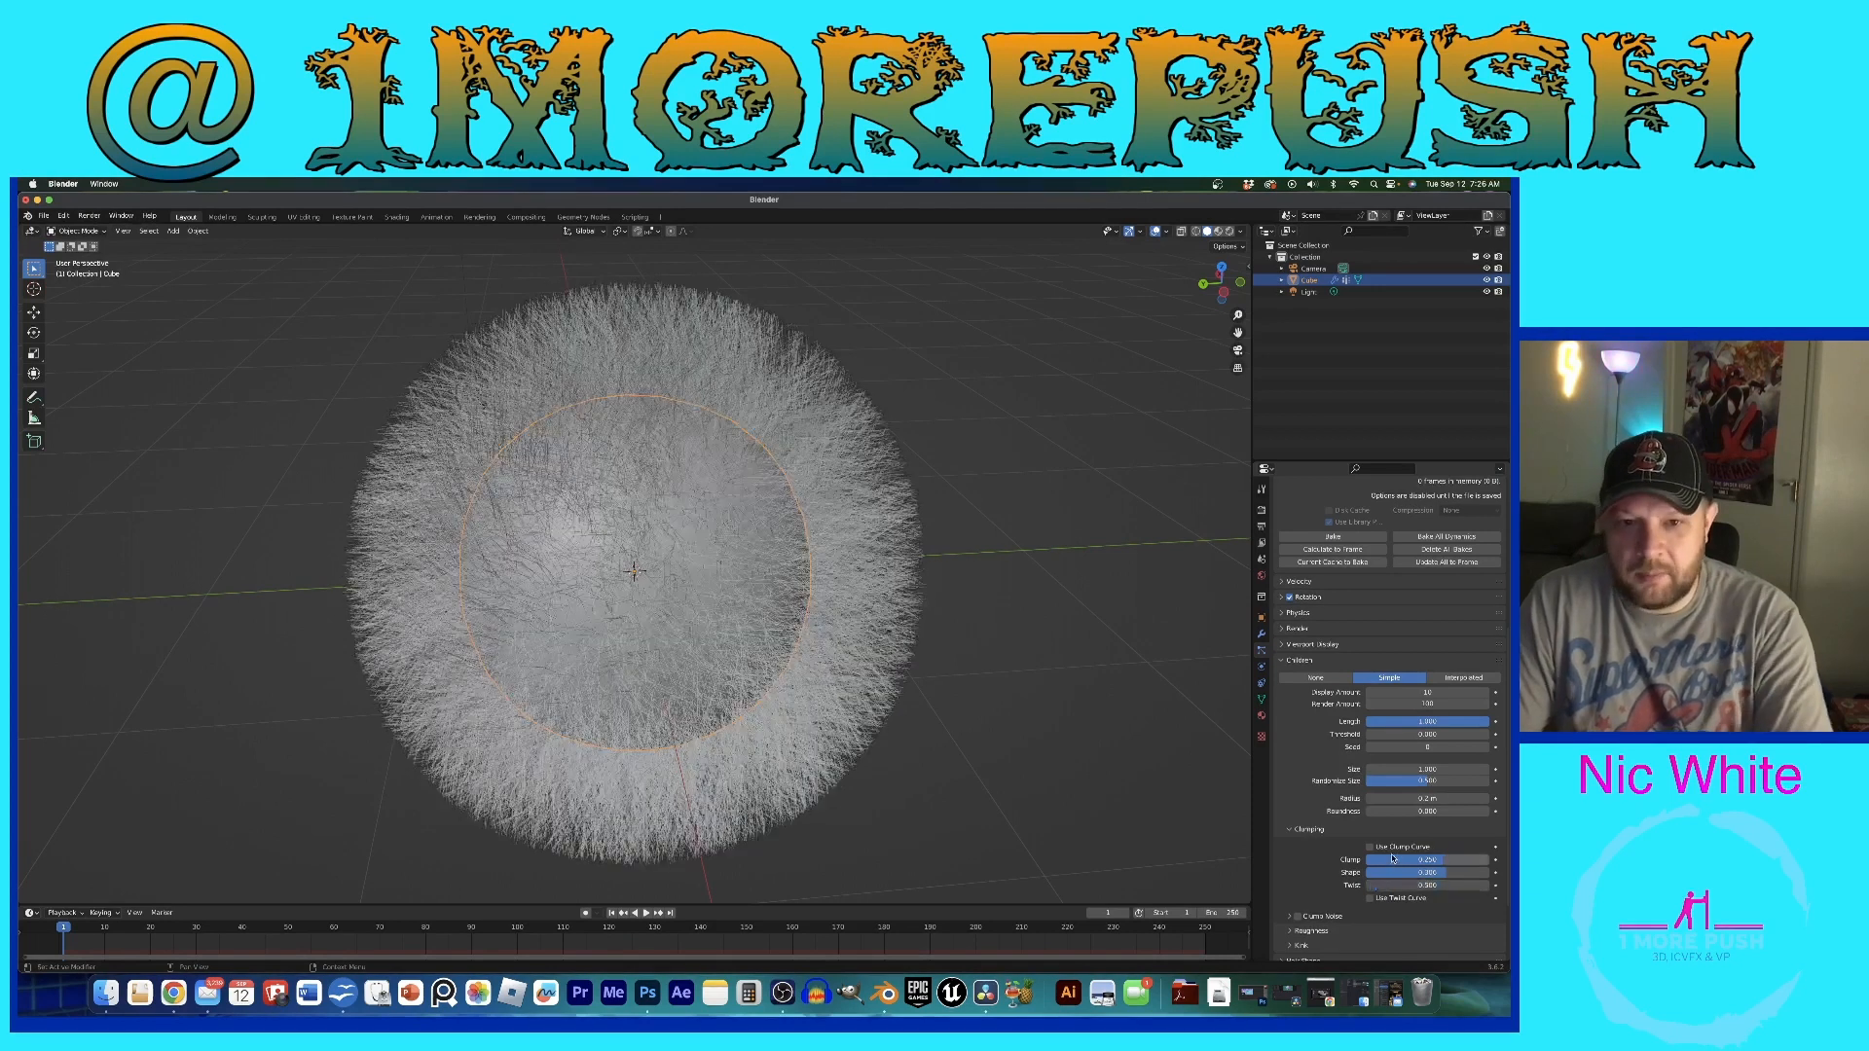
pyautogui.click(1419, 882)
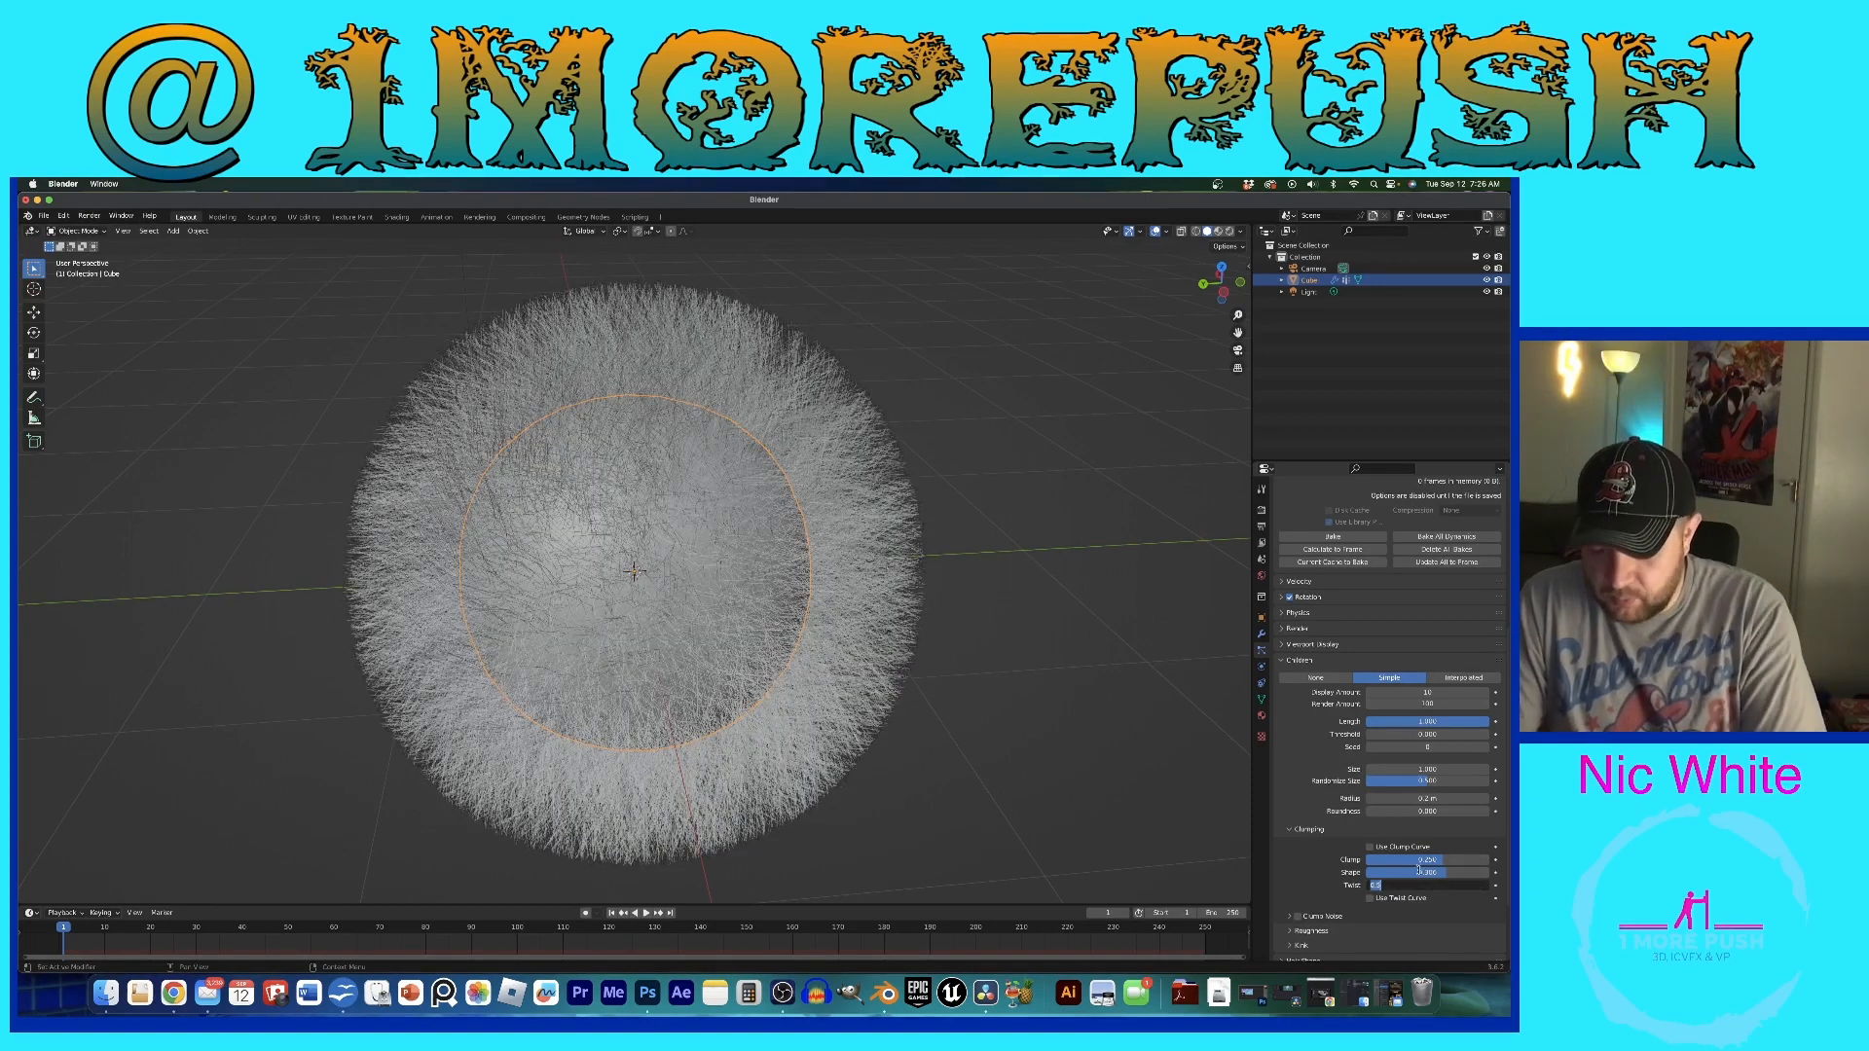
pyautogui.write('.35')
pyautogui.press('Return')
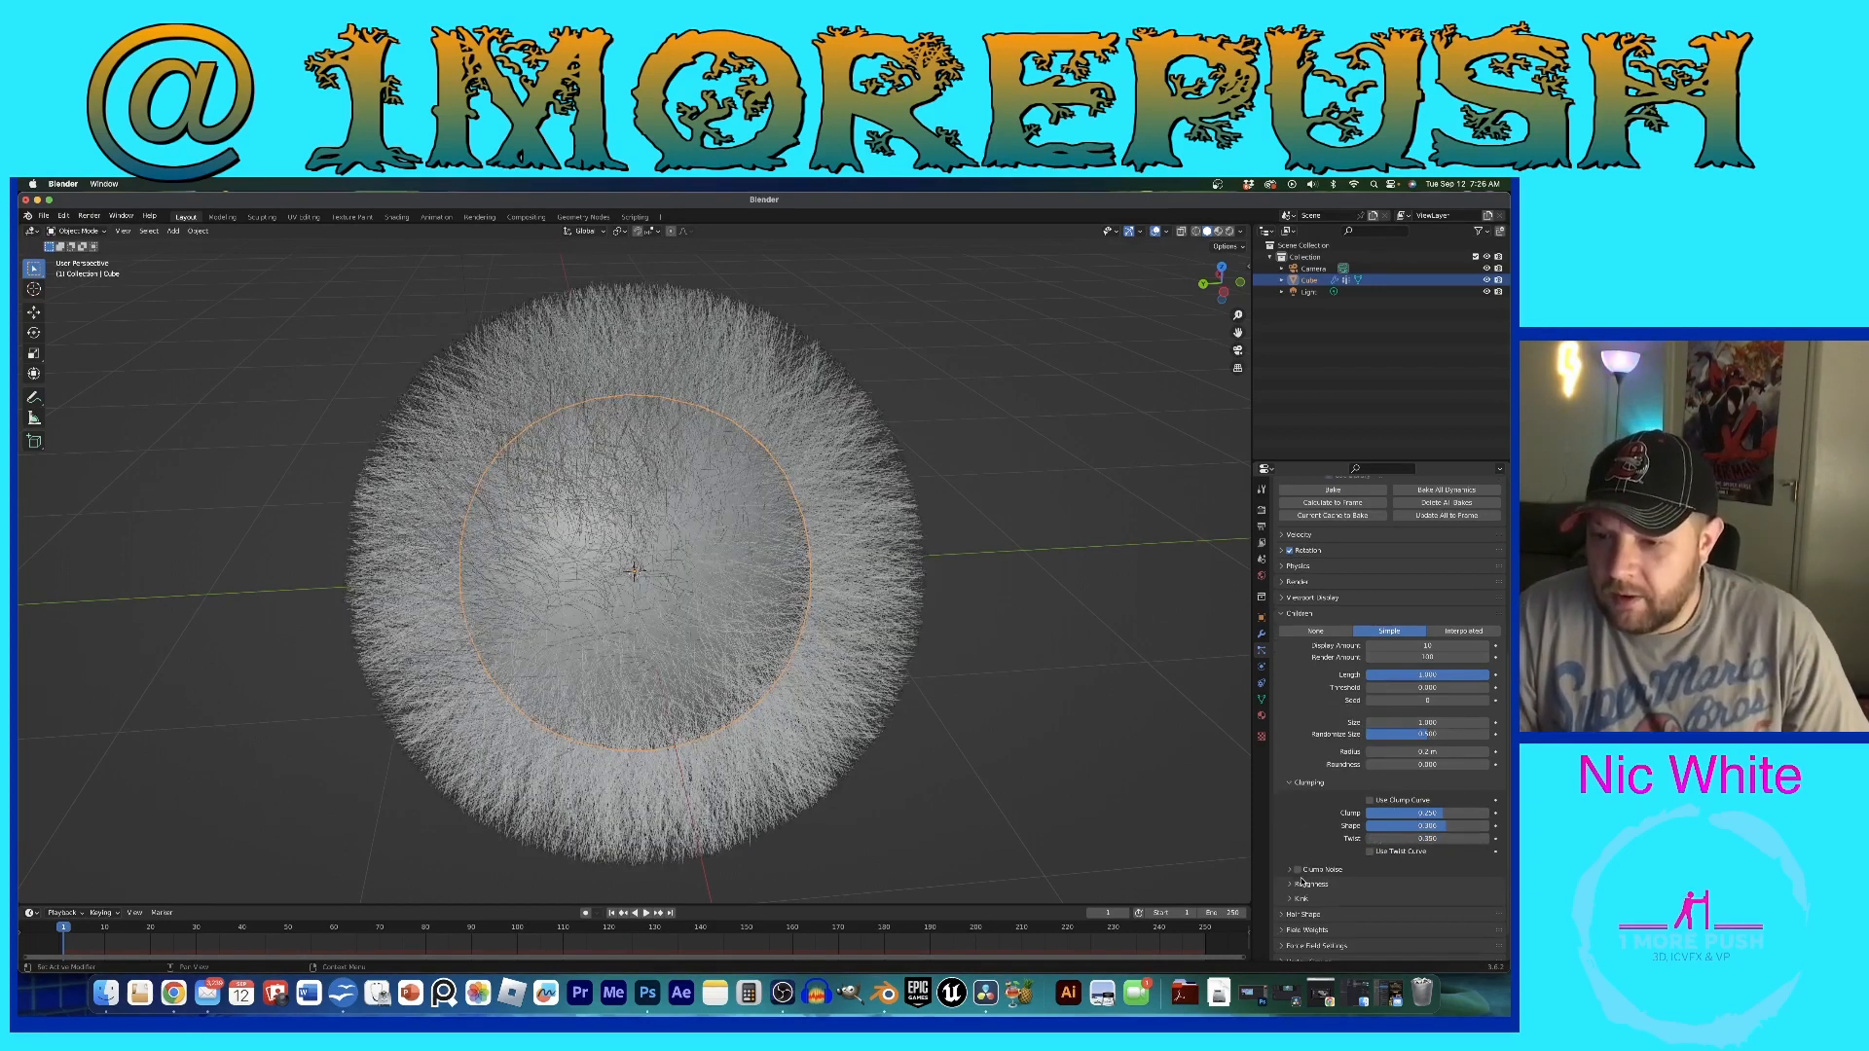
# Step: Enable Clump Noise for the child hairs and set the Clump Noise Size to 0.5
pyautogui.scroll(-2, 1295, 881)
pyautogui.click(1290, 870)
pyautogui.click(1299, 870)
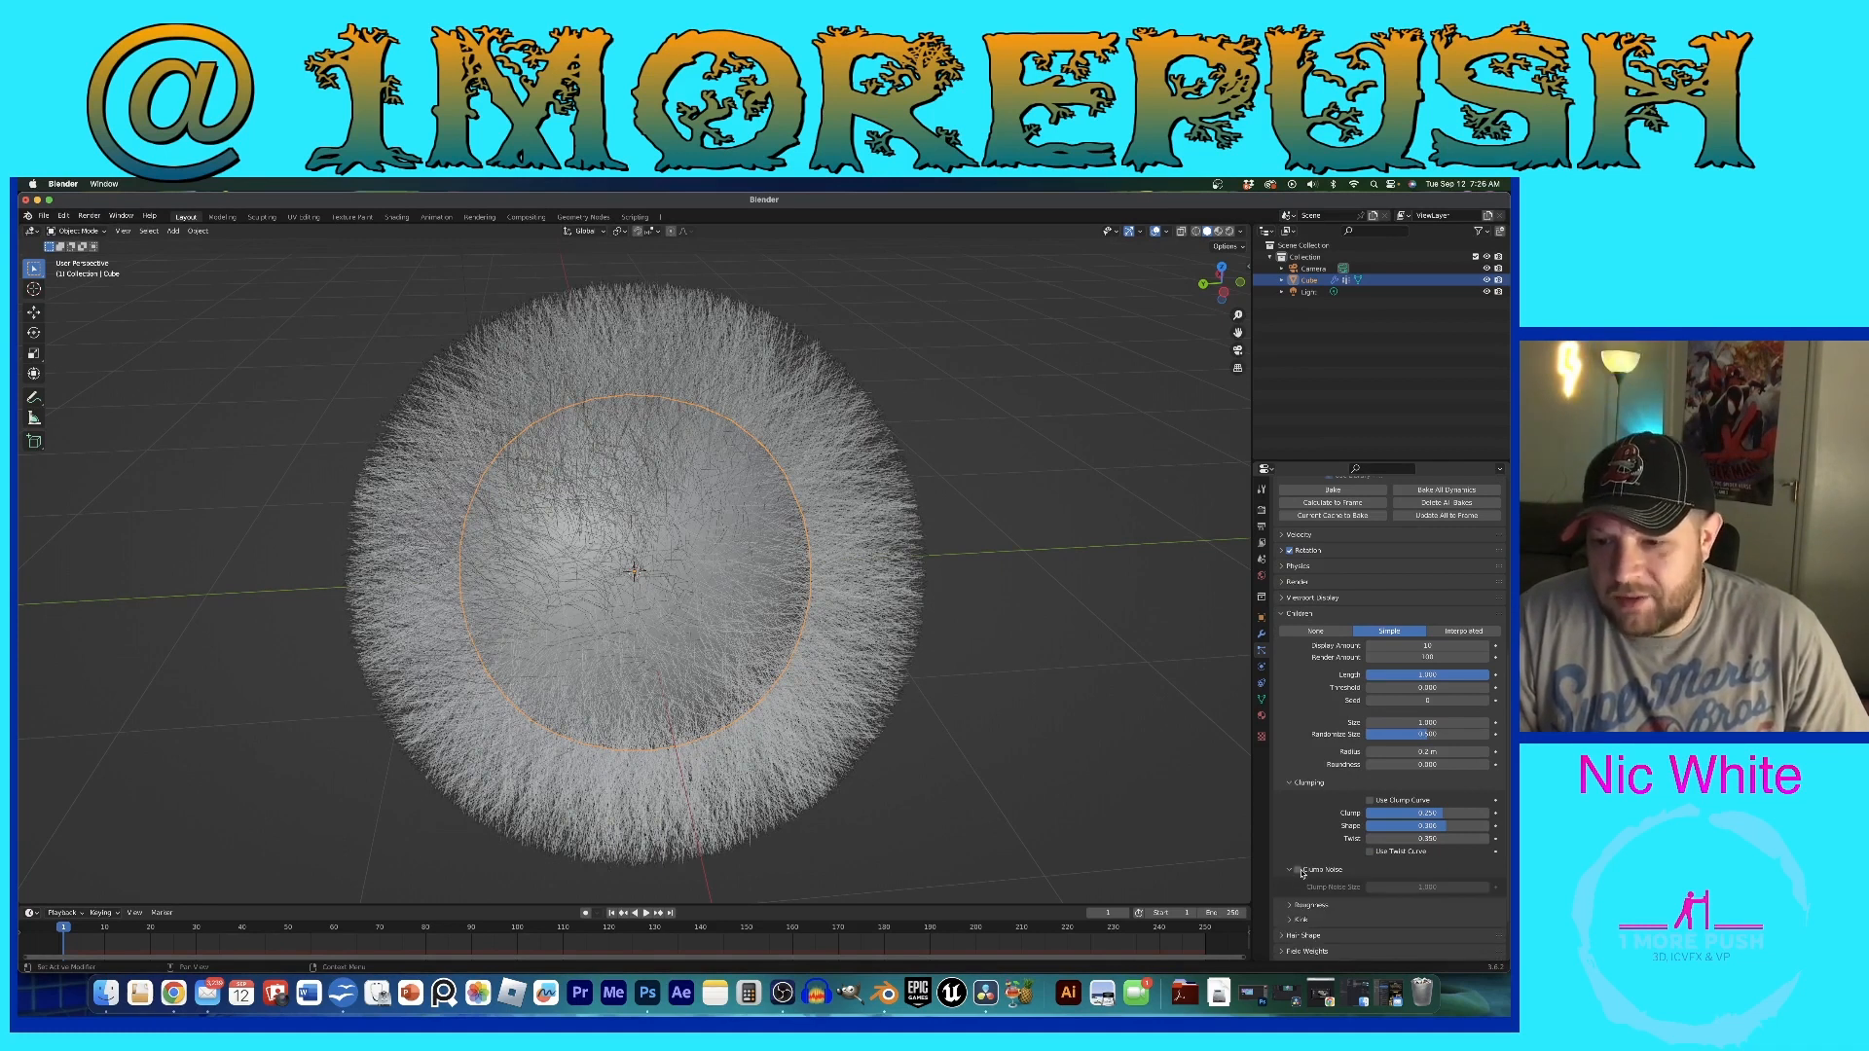
pyautogui.moveTo(1427, 887)
pyautogui.mouseDown()
pyautogui.moveTo(1385, 887)
pyautogui.moveTo(1486, 887)
pyautogui.moveTo(1422, 887)
pyautogui.mouseUp()
pyautogui.moveTo(1427, 886); pyautogui.dragTo(1435, 886)
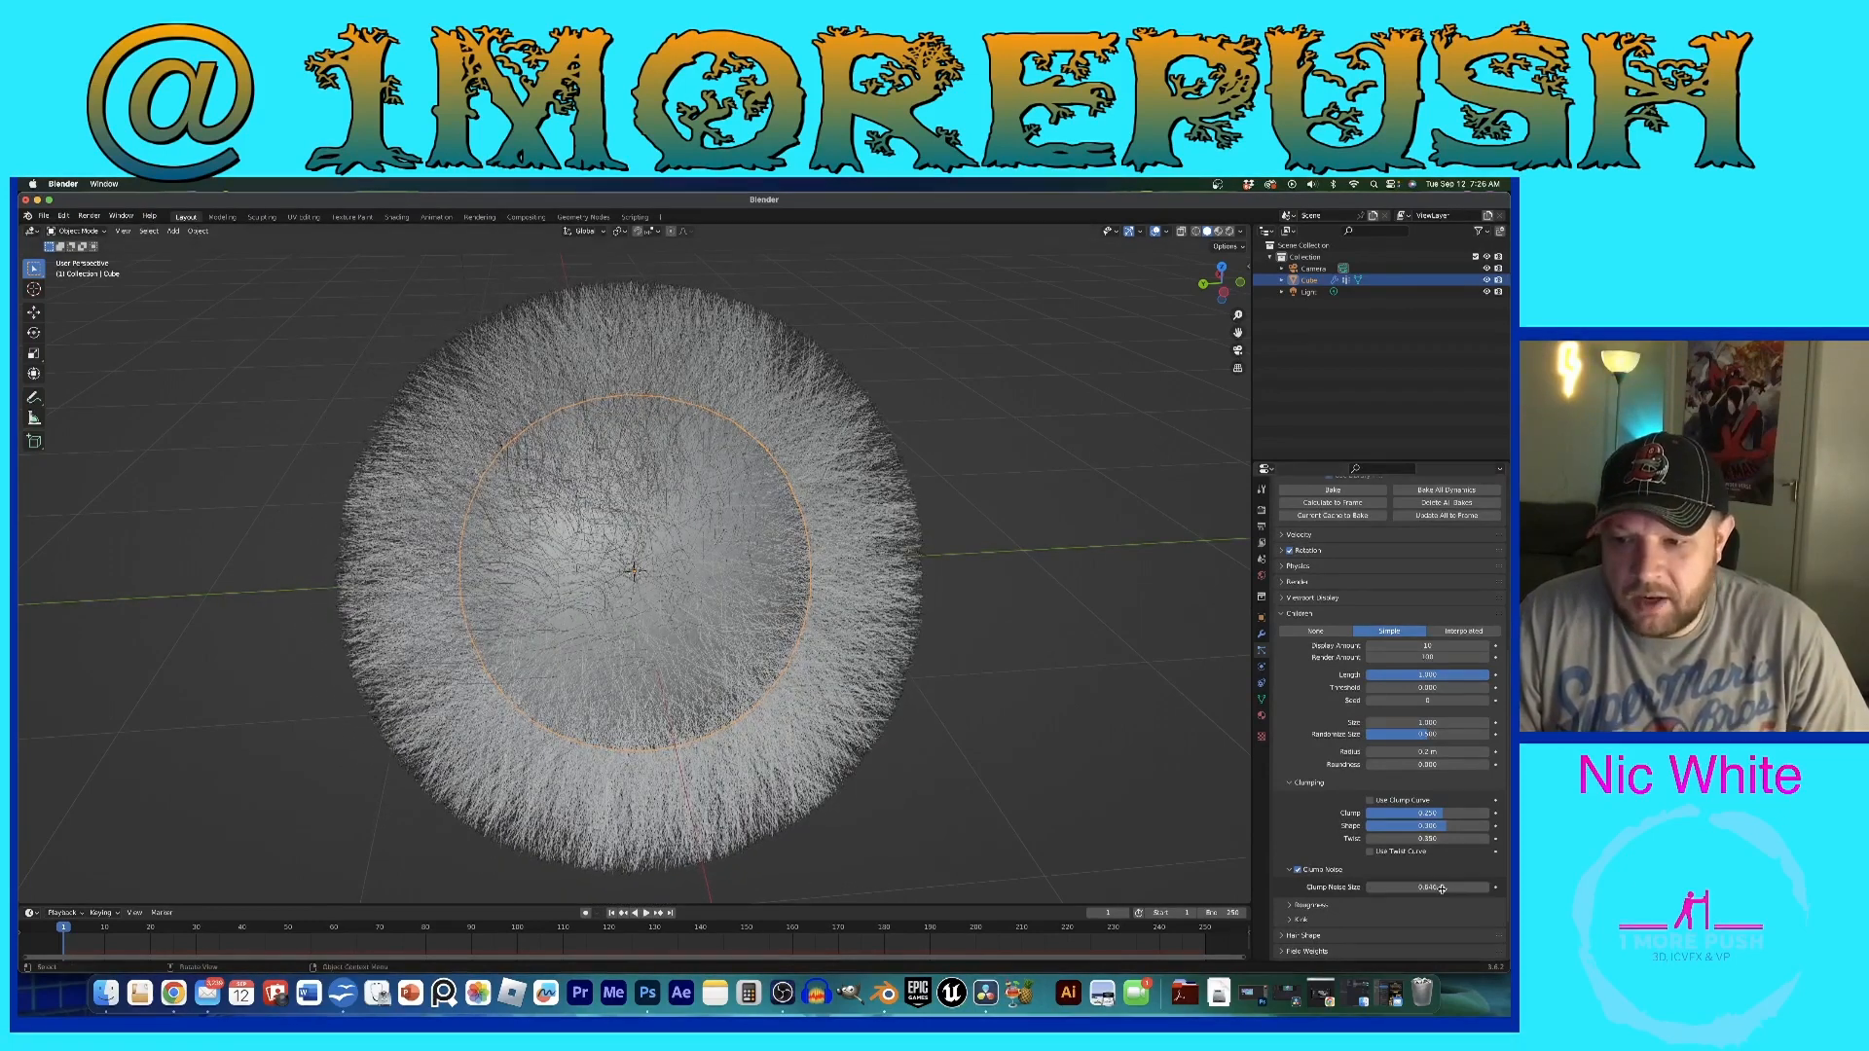
pyautogui.doubleClick(1435, 886)
pyautogui.write('.5')
pyautogui.press('Return')
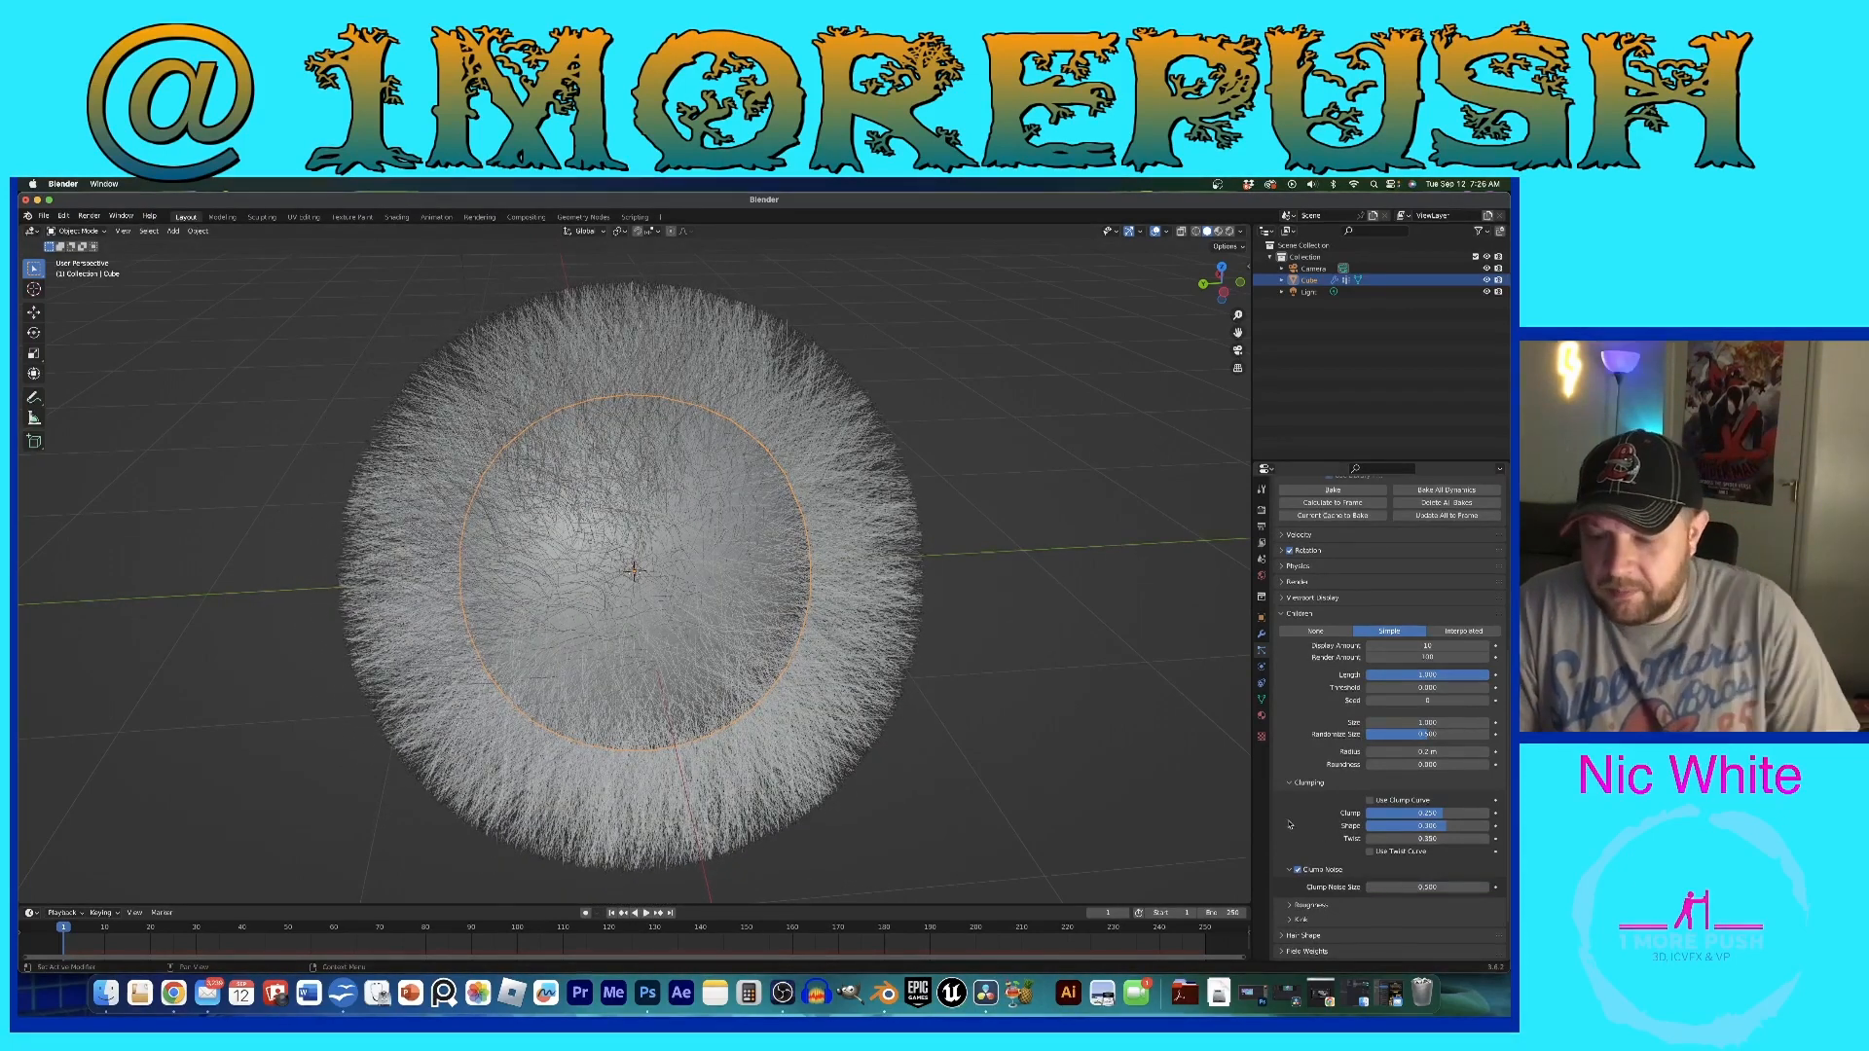
# Step: Try a uniform roughness Size of 0.5 for the child hairs and replace it with 1.5
pyautogui.scroll(-2, 1382, 682)
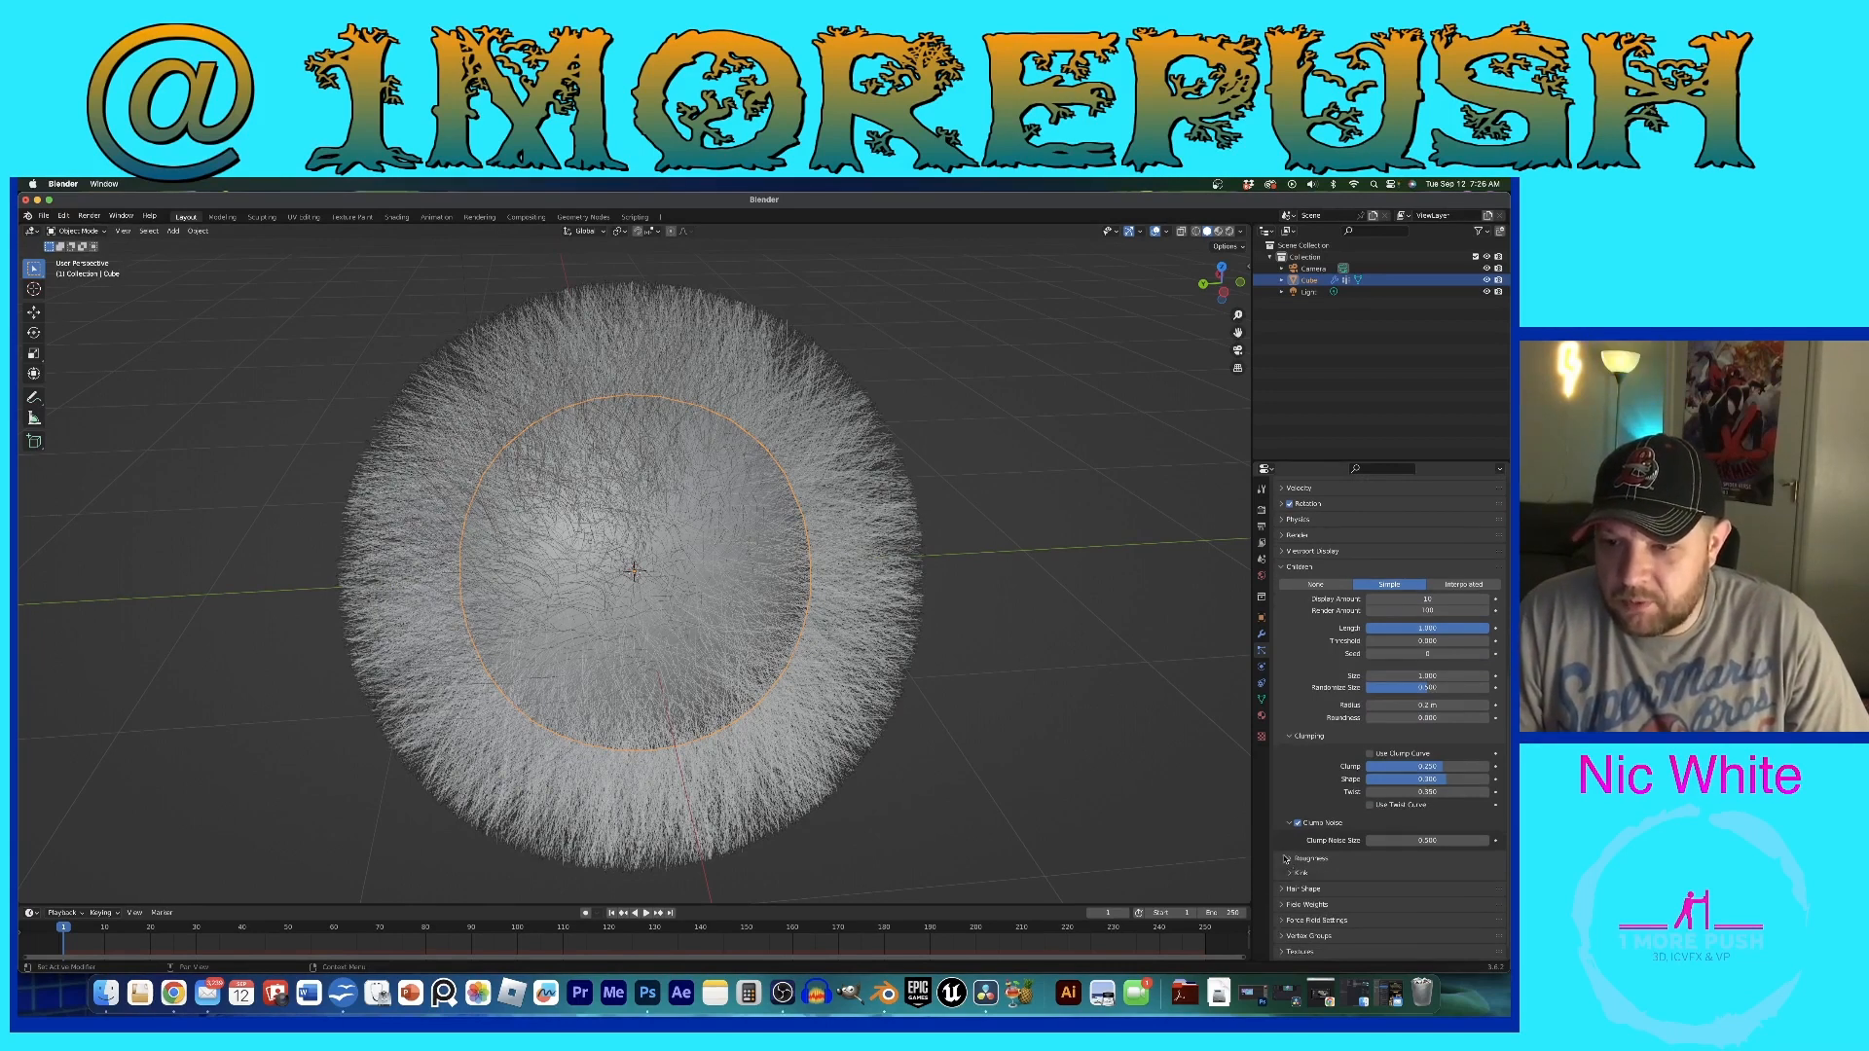
pyautogui.click(1307, 858)
pyautogui.scroll(-3, 1390, 939)
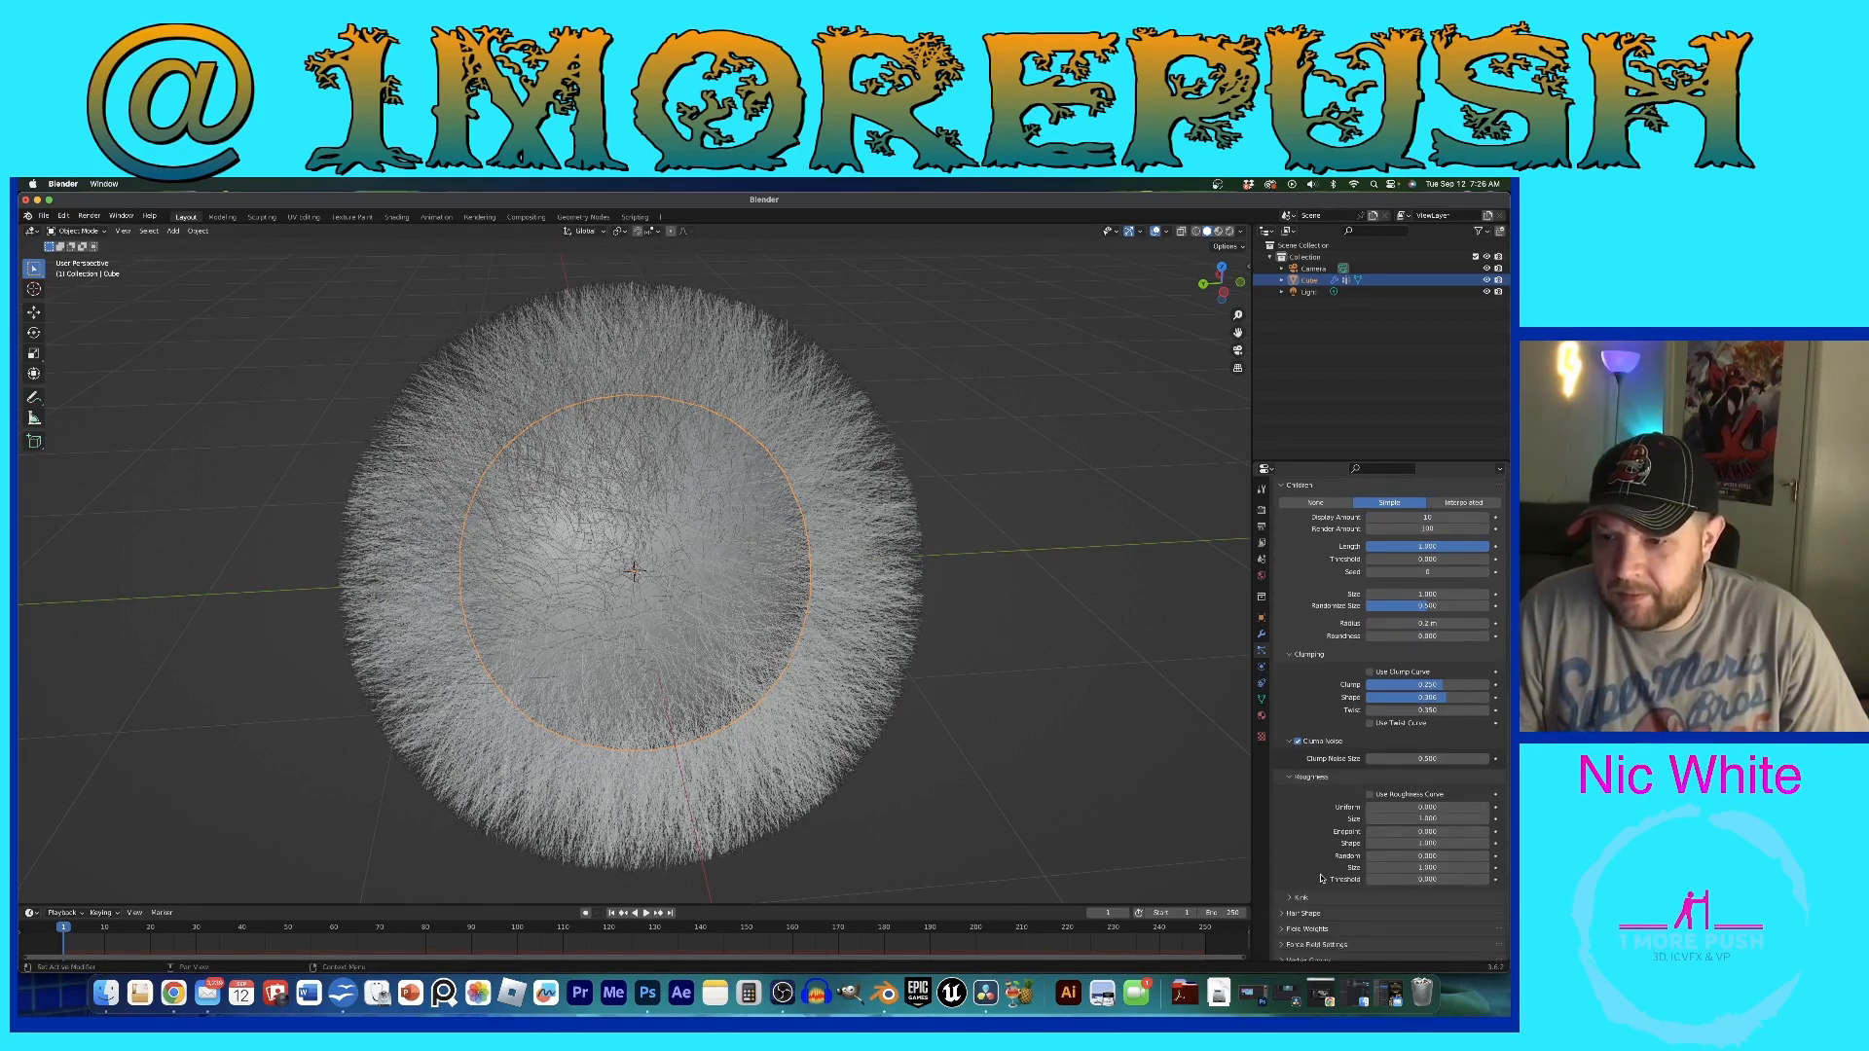
pyautogui.scroll(-2, 1320, 871)
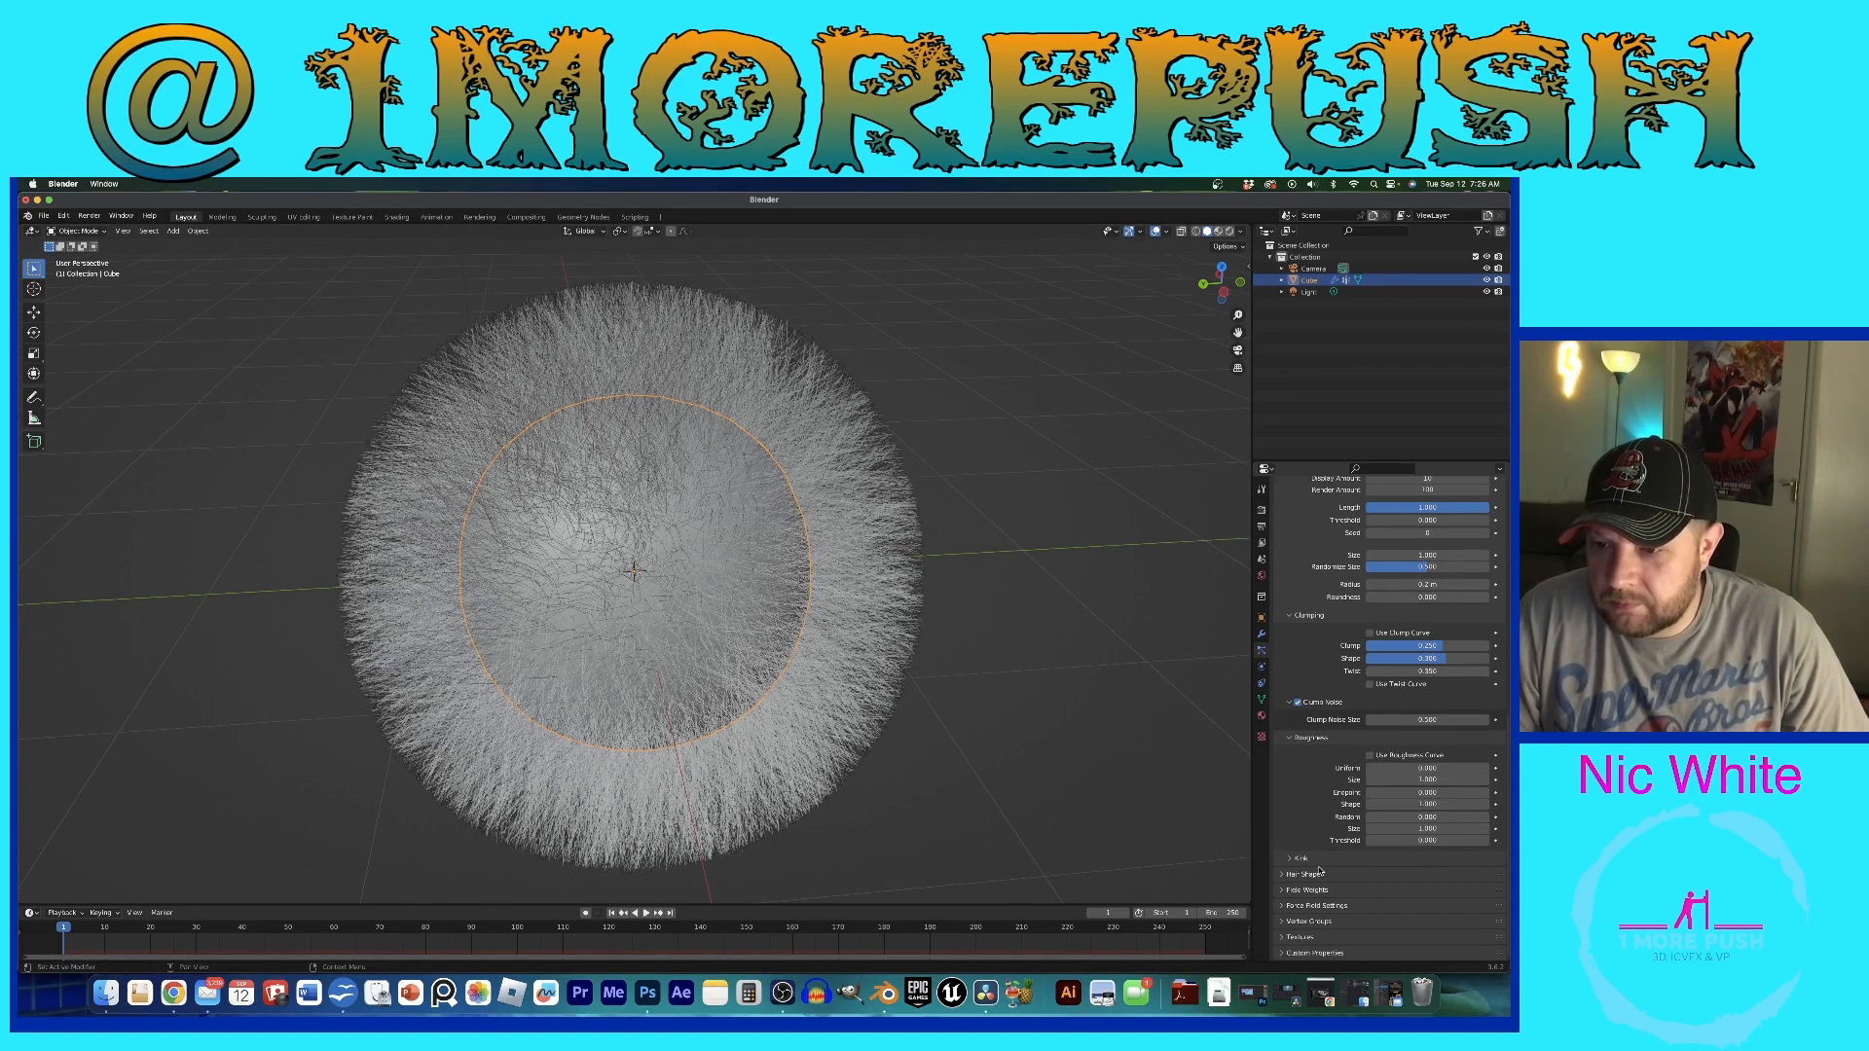
pyautogui.doubleClick(1437, 780)
pyautogui.write('.5')
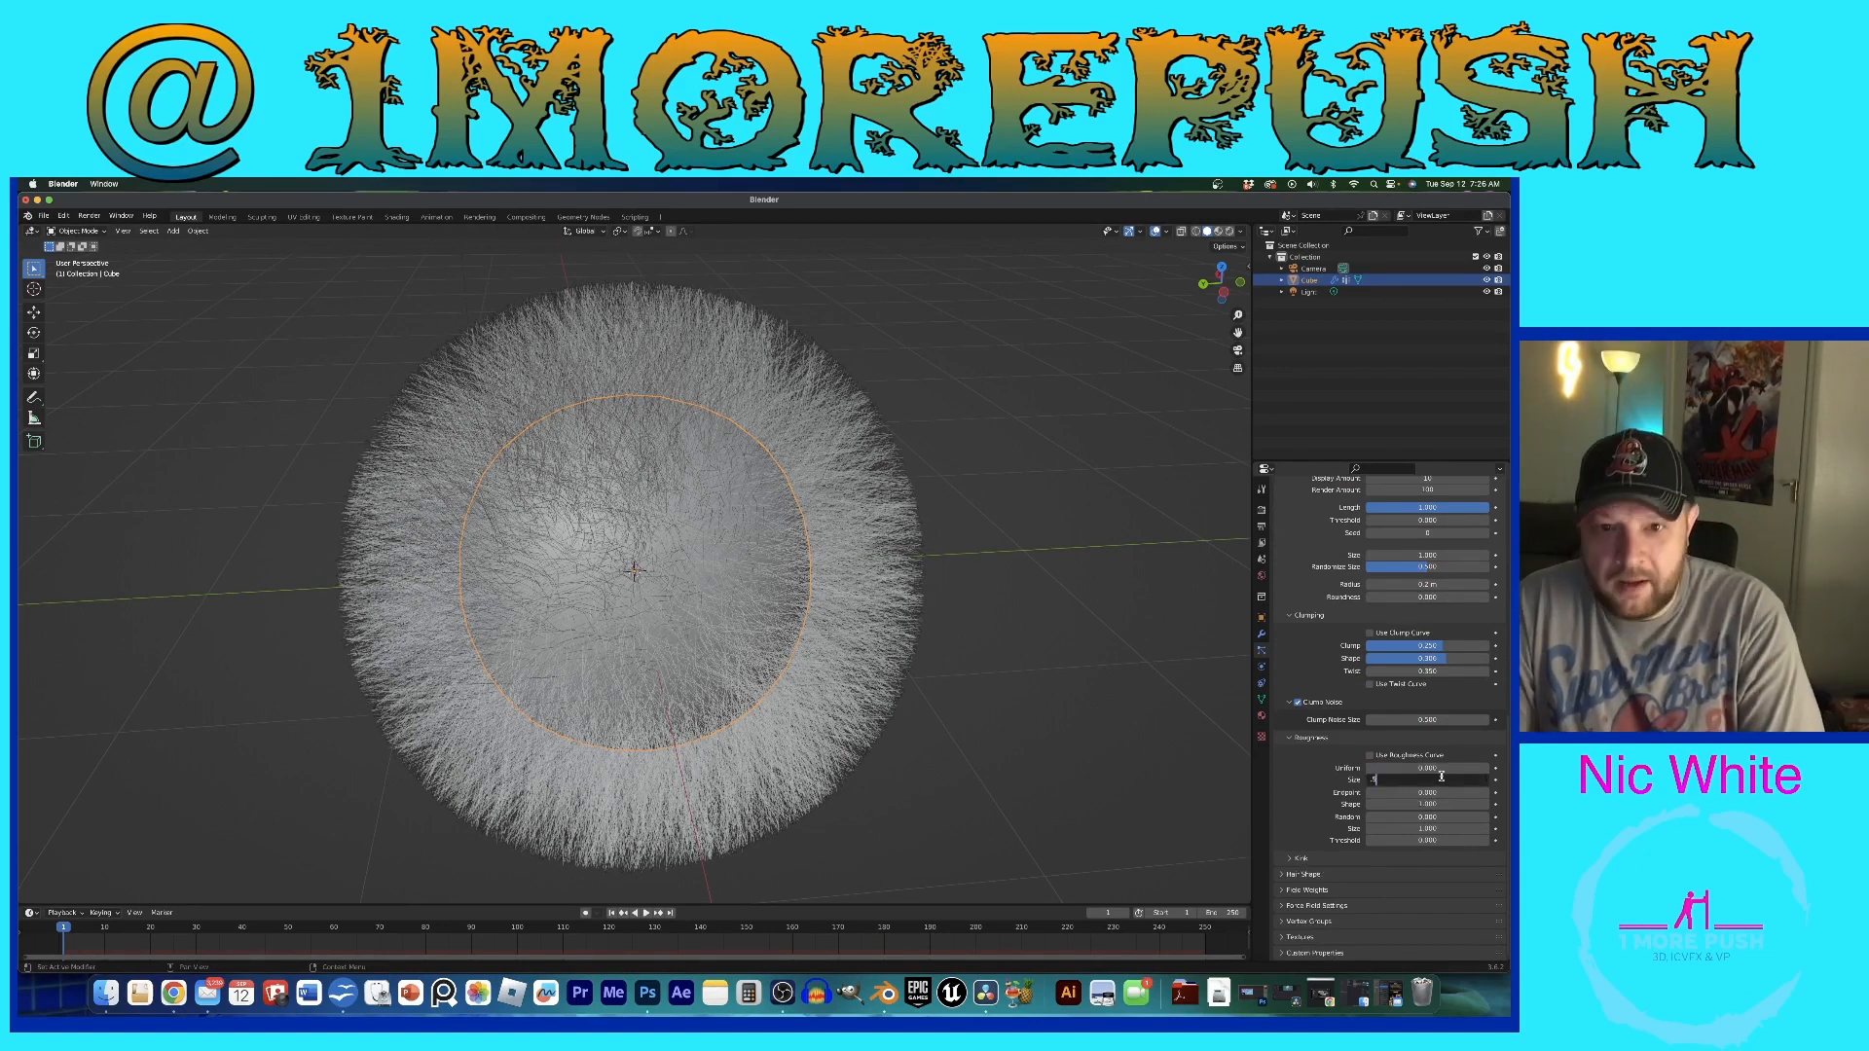
pyautogui.press('Return')
pyautogui.doubleClick(1437, 779)
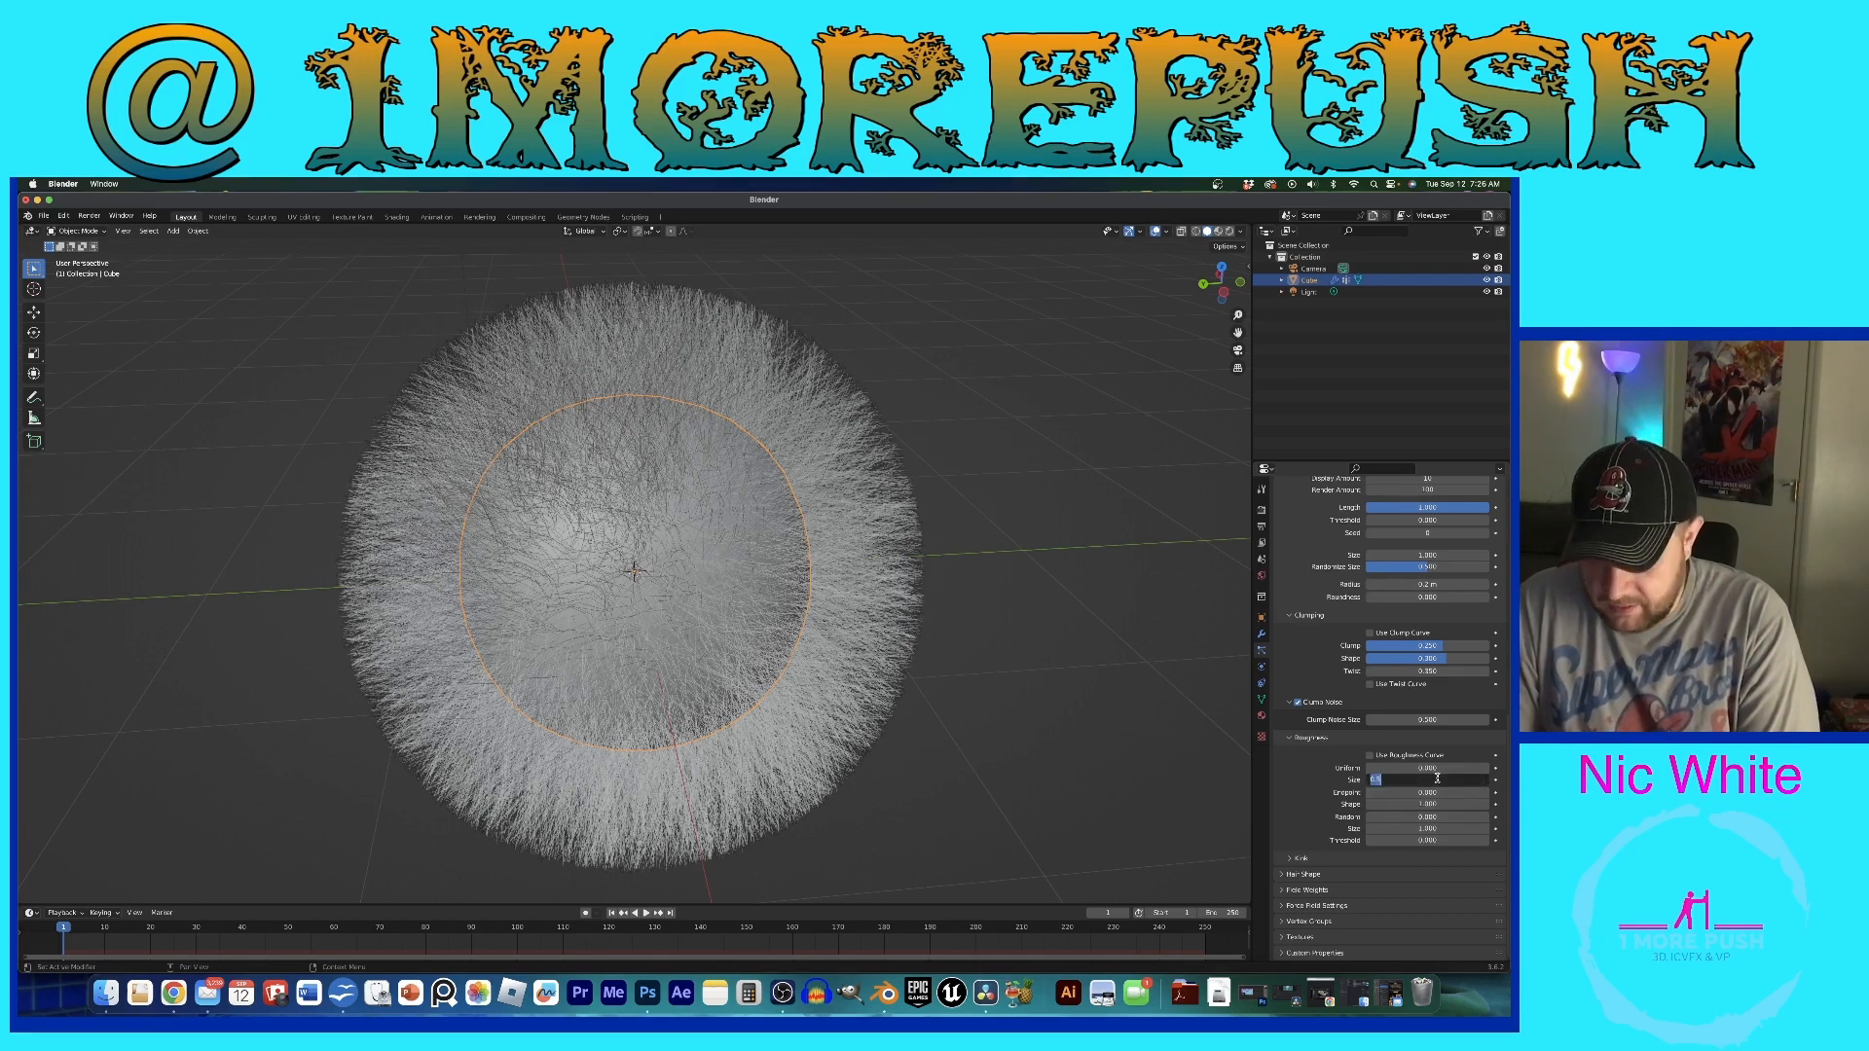
pyautogui.write('1.5')
pyautogui.press('Return')
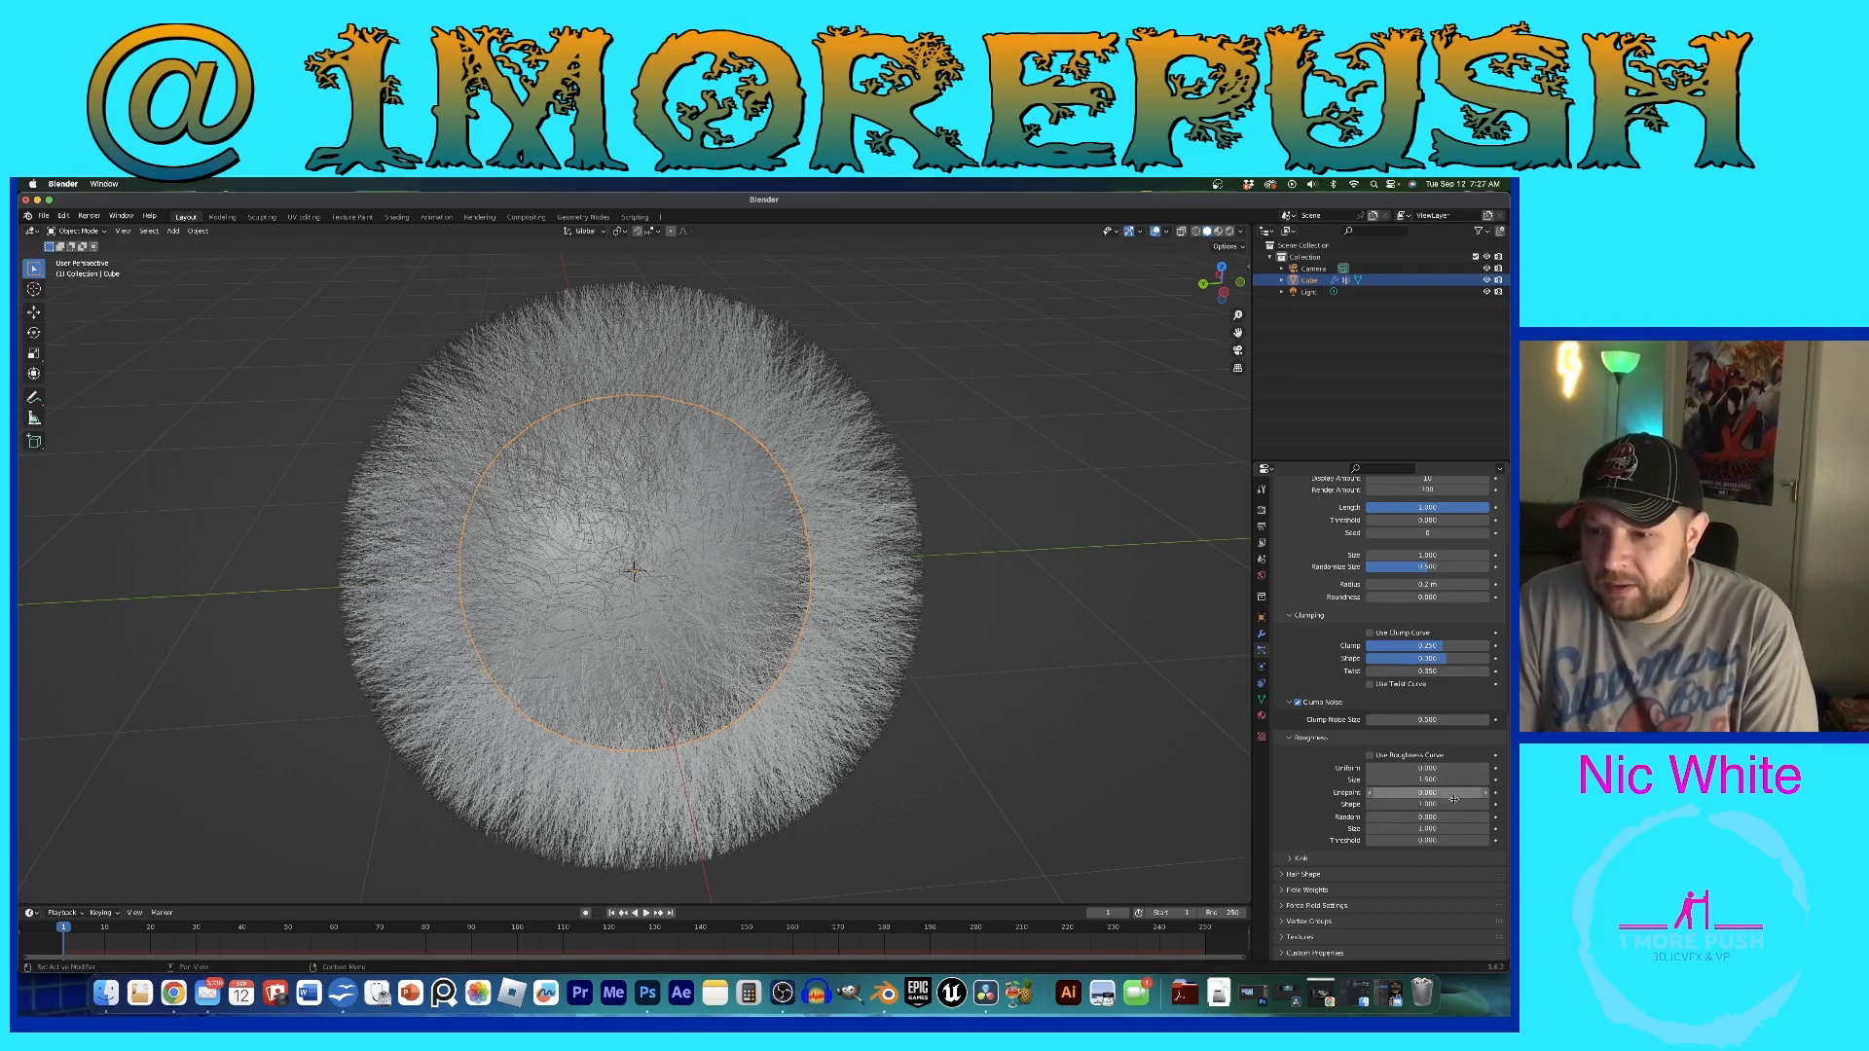
pyautogui.click(1287, 738)
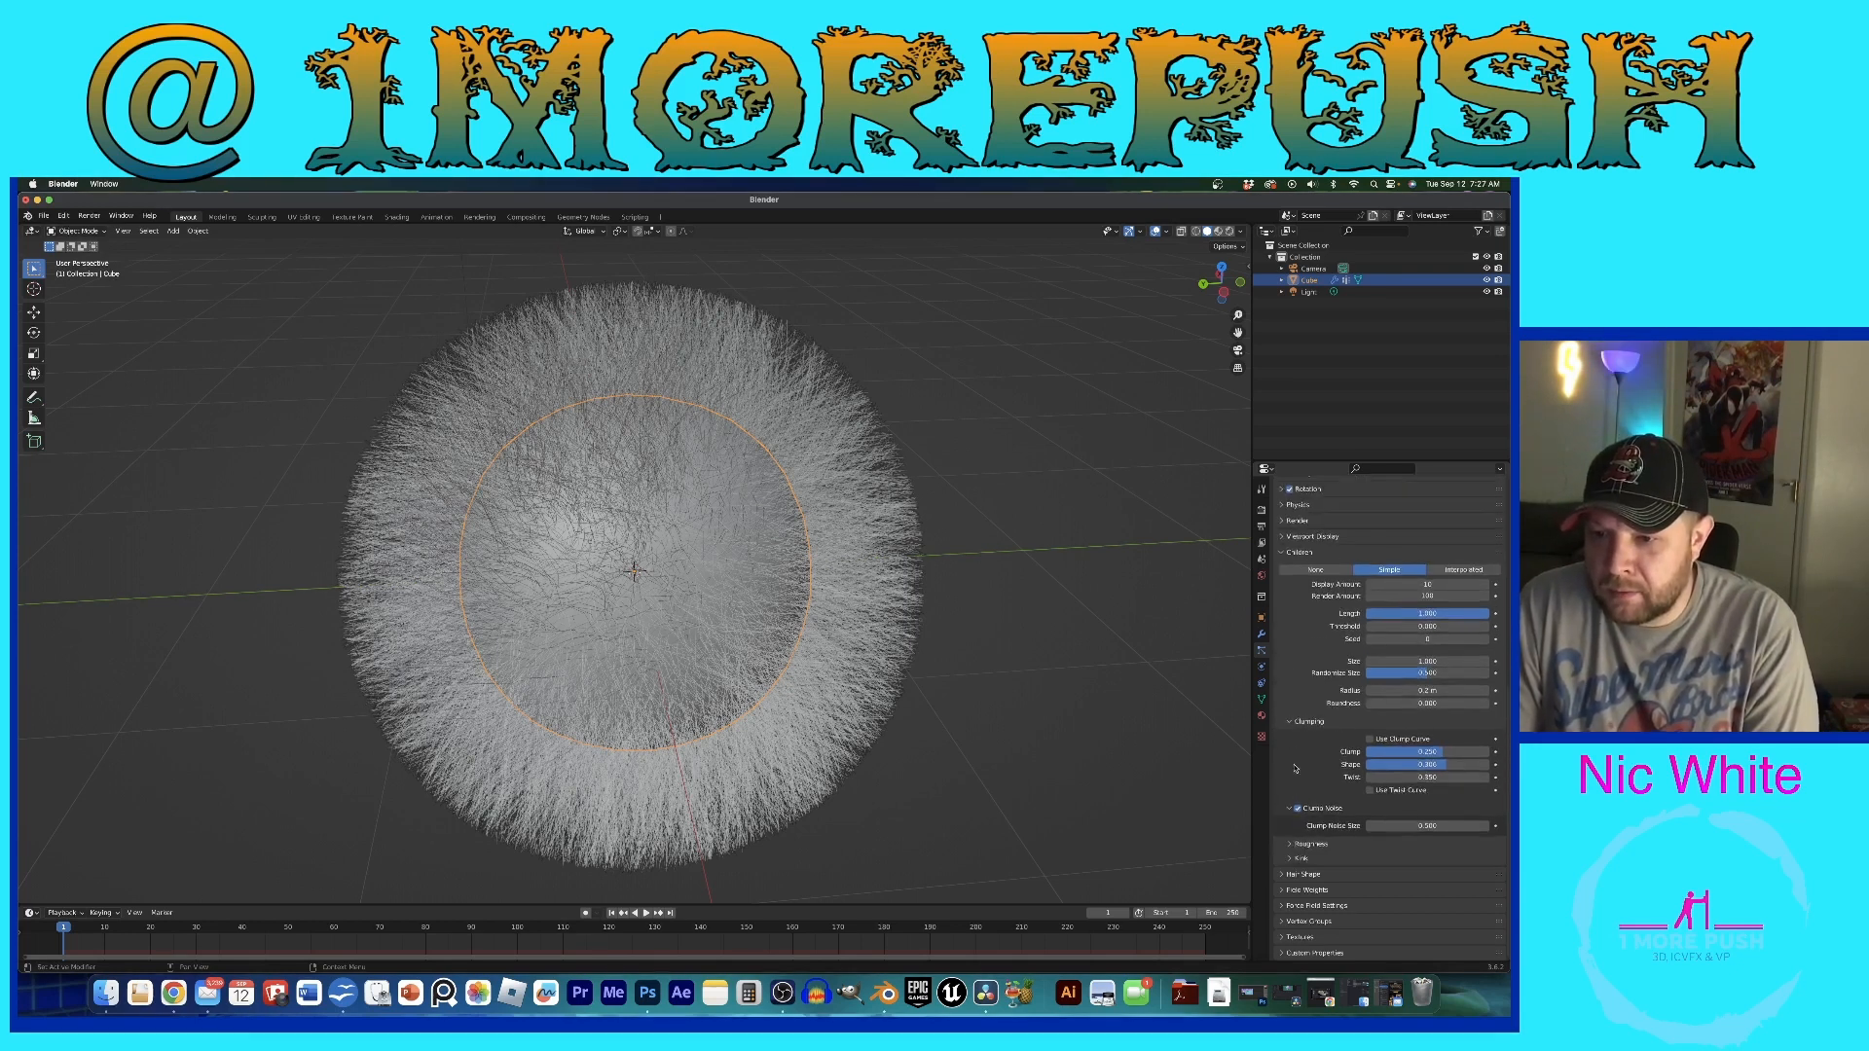
# Step: Set the child hairs' Kink Type to Curl
pyautogui.click(1302, 835)
pyautogui.click(1402, 852)
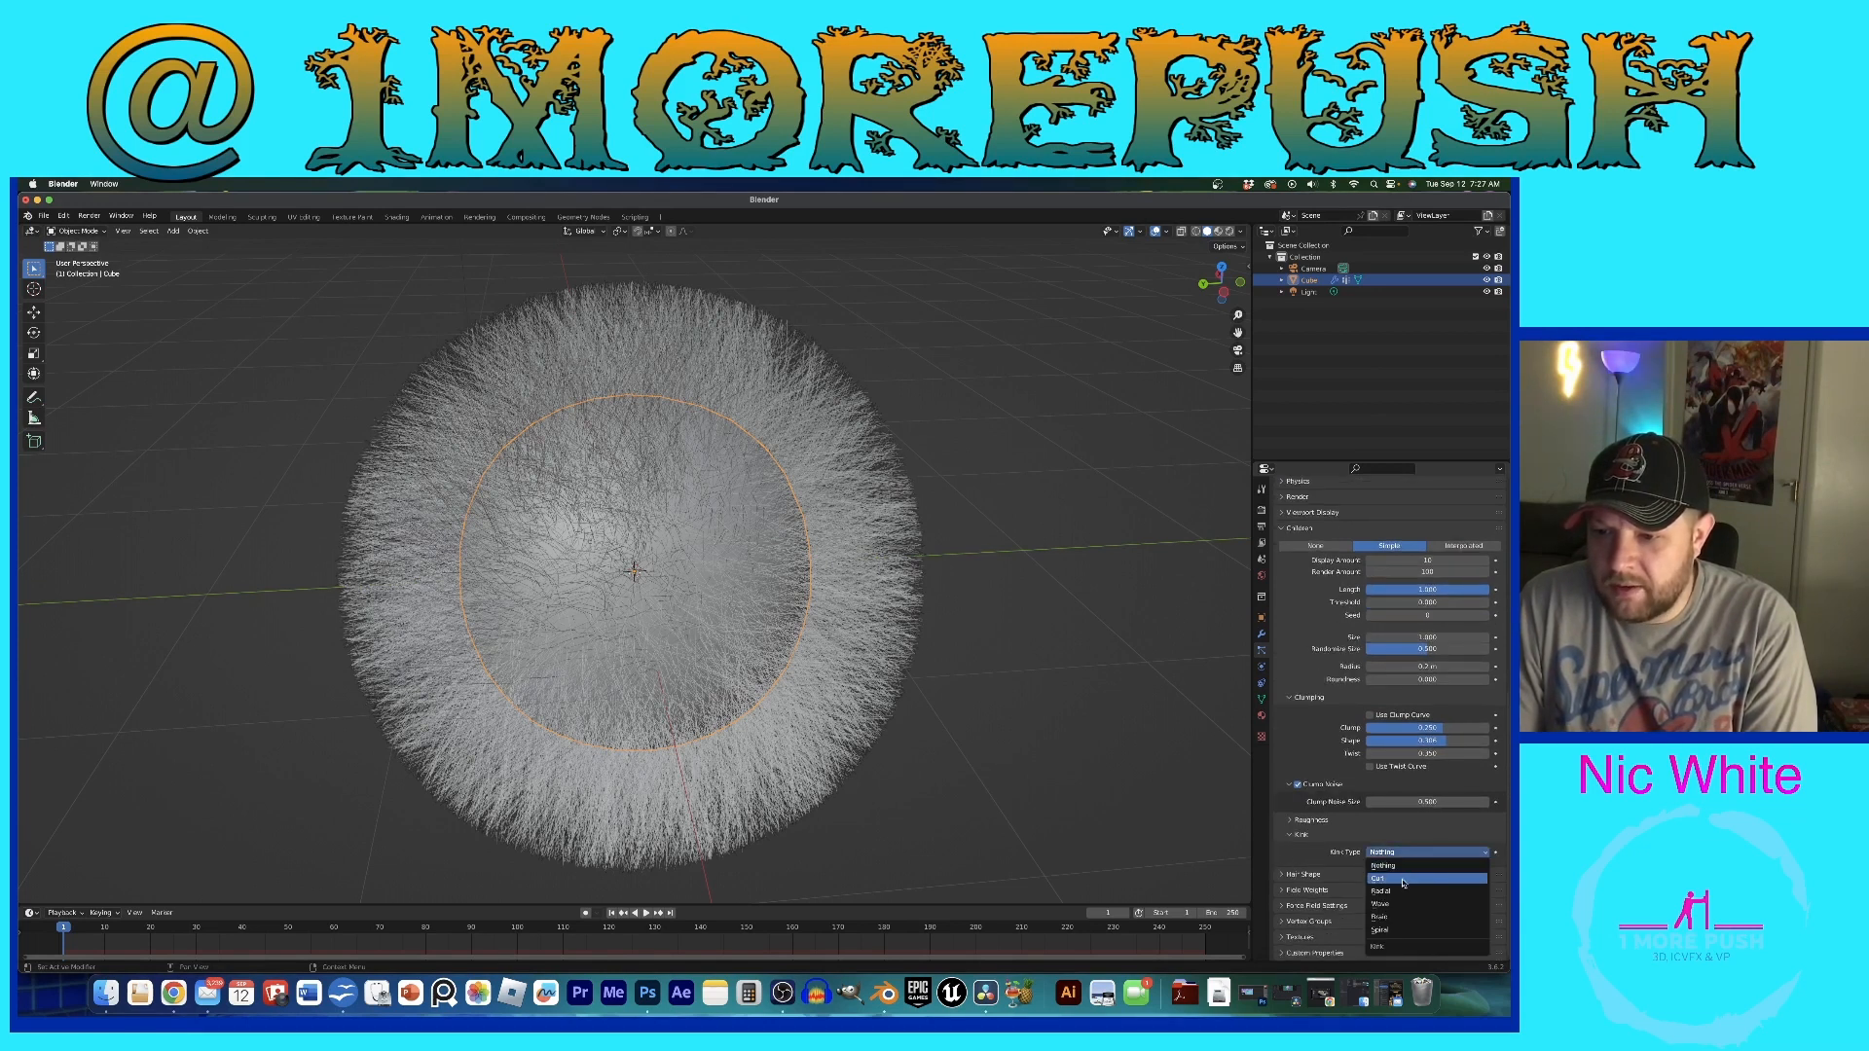
pyautogui.click(1402, 879)
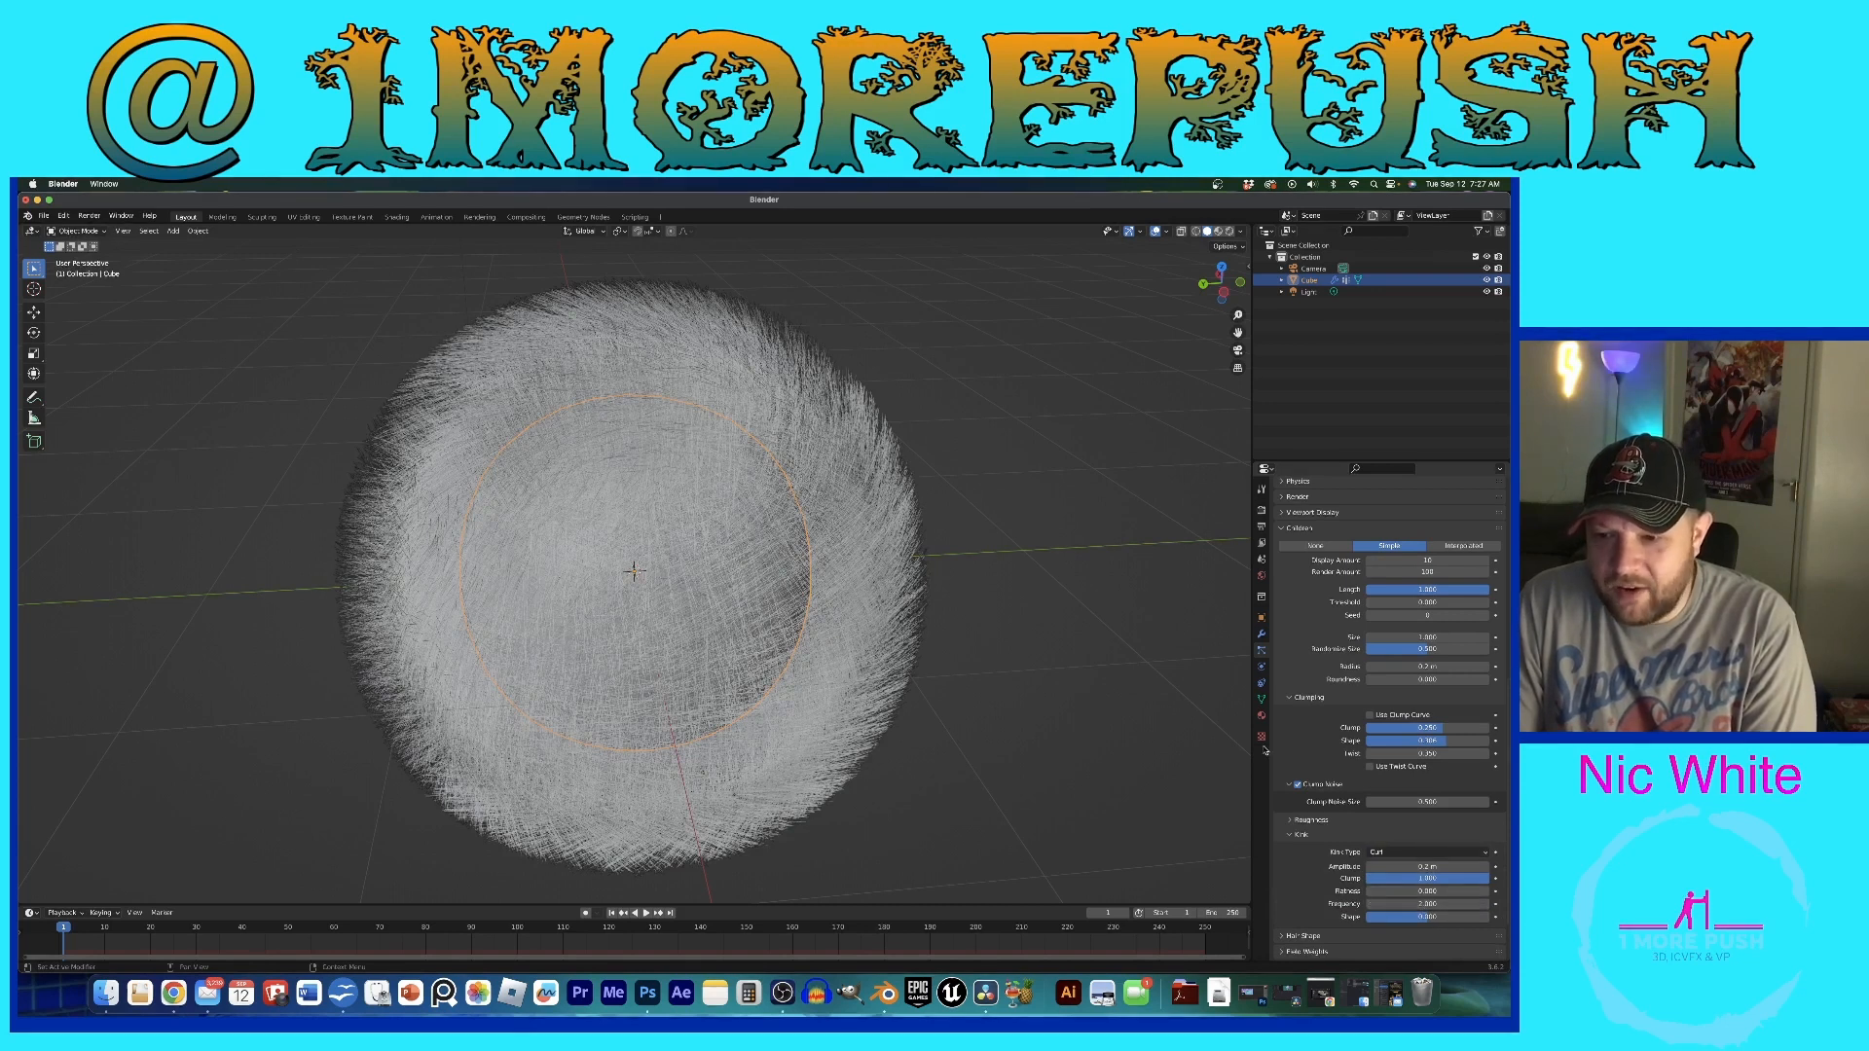
pyautogui.scroll(-1, 1285, 529)
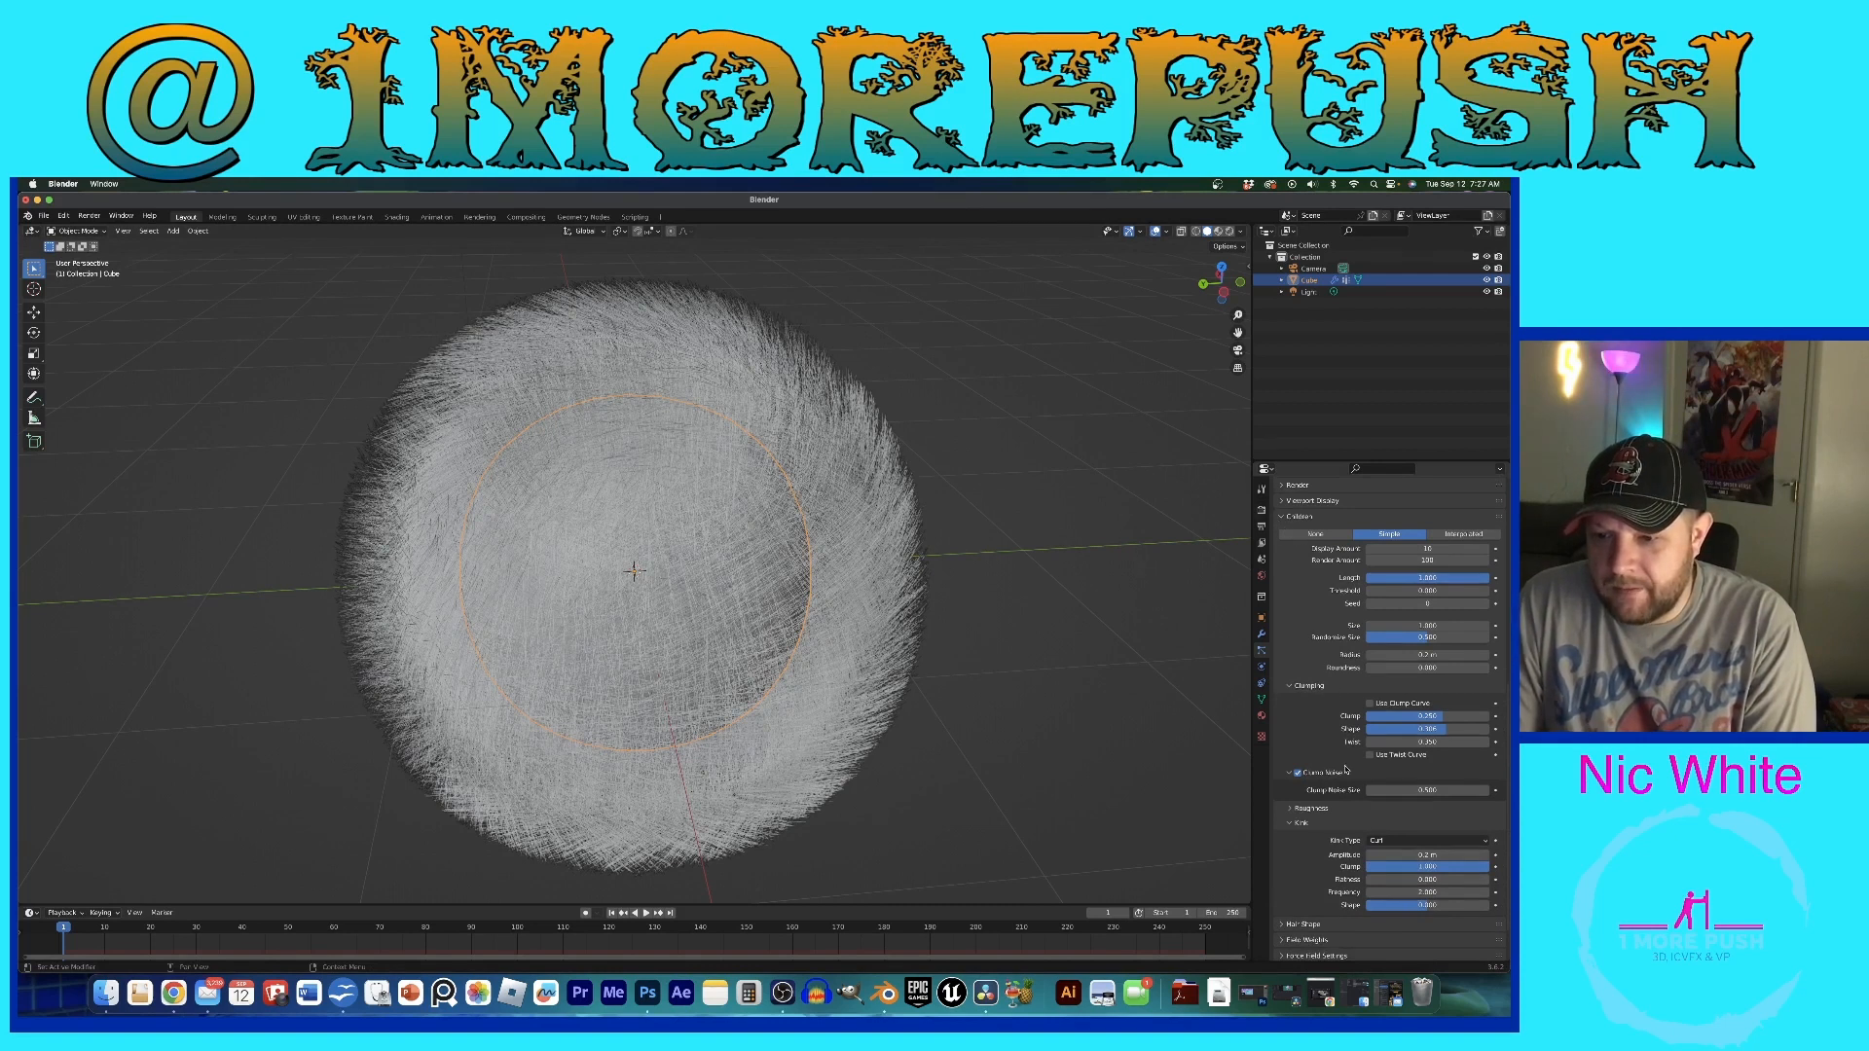
pyautogui.scroll(-2, 1344, 769)
pyautogui.scroll(3, 1325, 654)
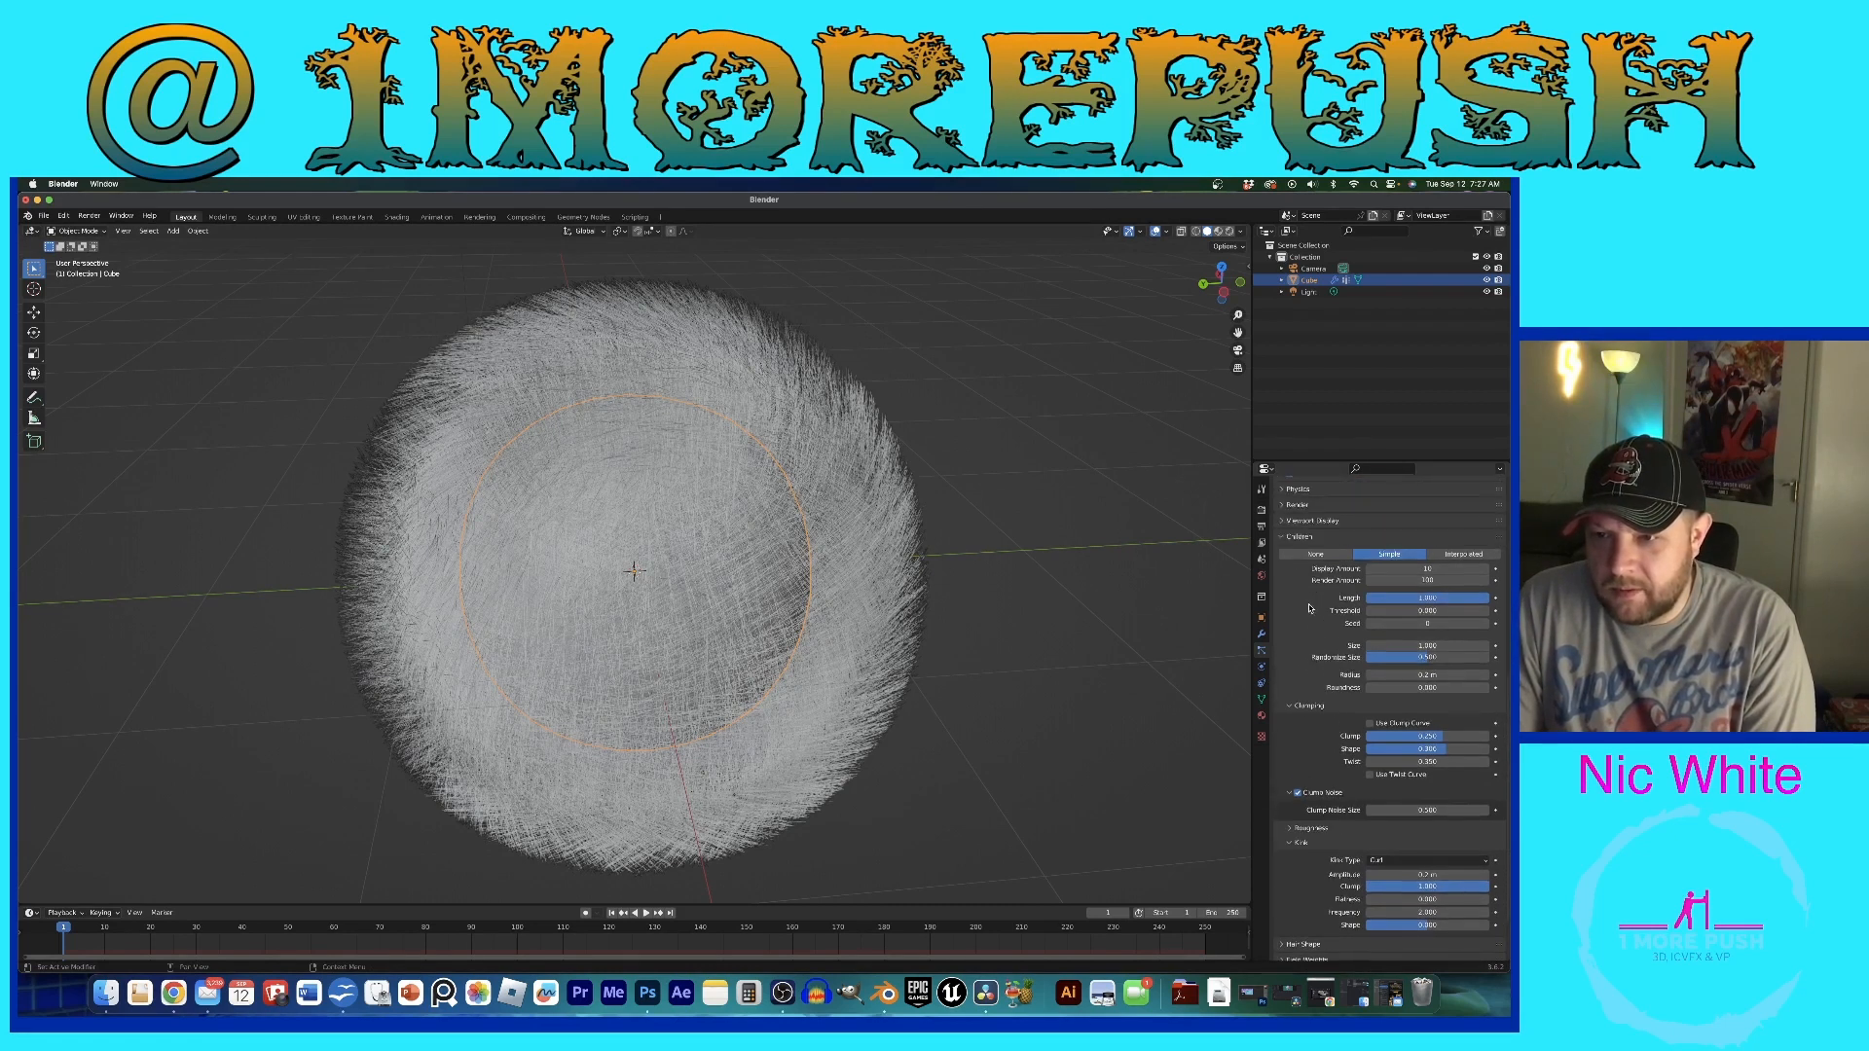
# Step: Set the Diameter Root in the hair shape settings to 0.1 m
pyautogui.click(1285, 540)
pyautogui.click(1304, 873)
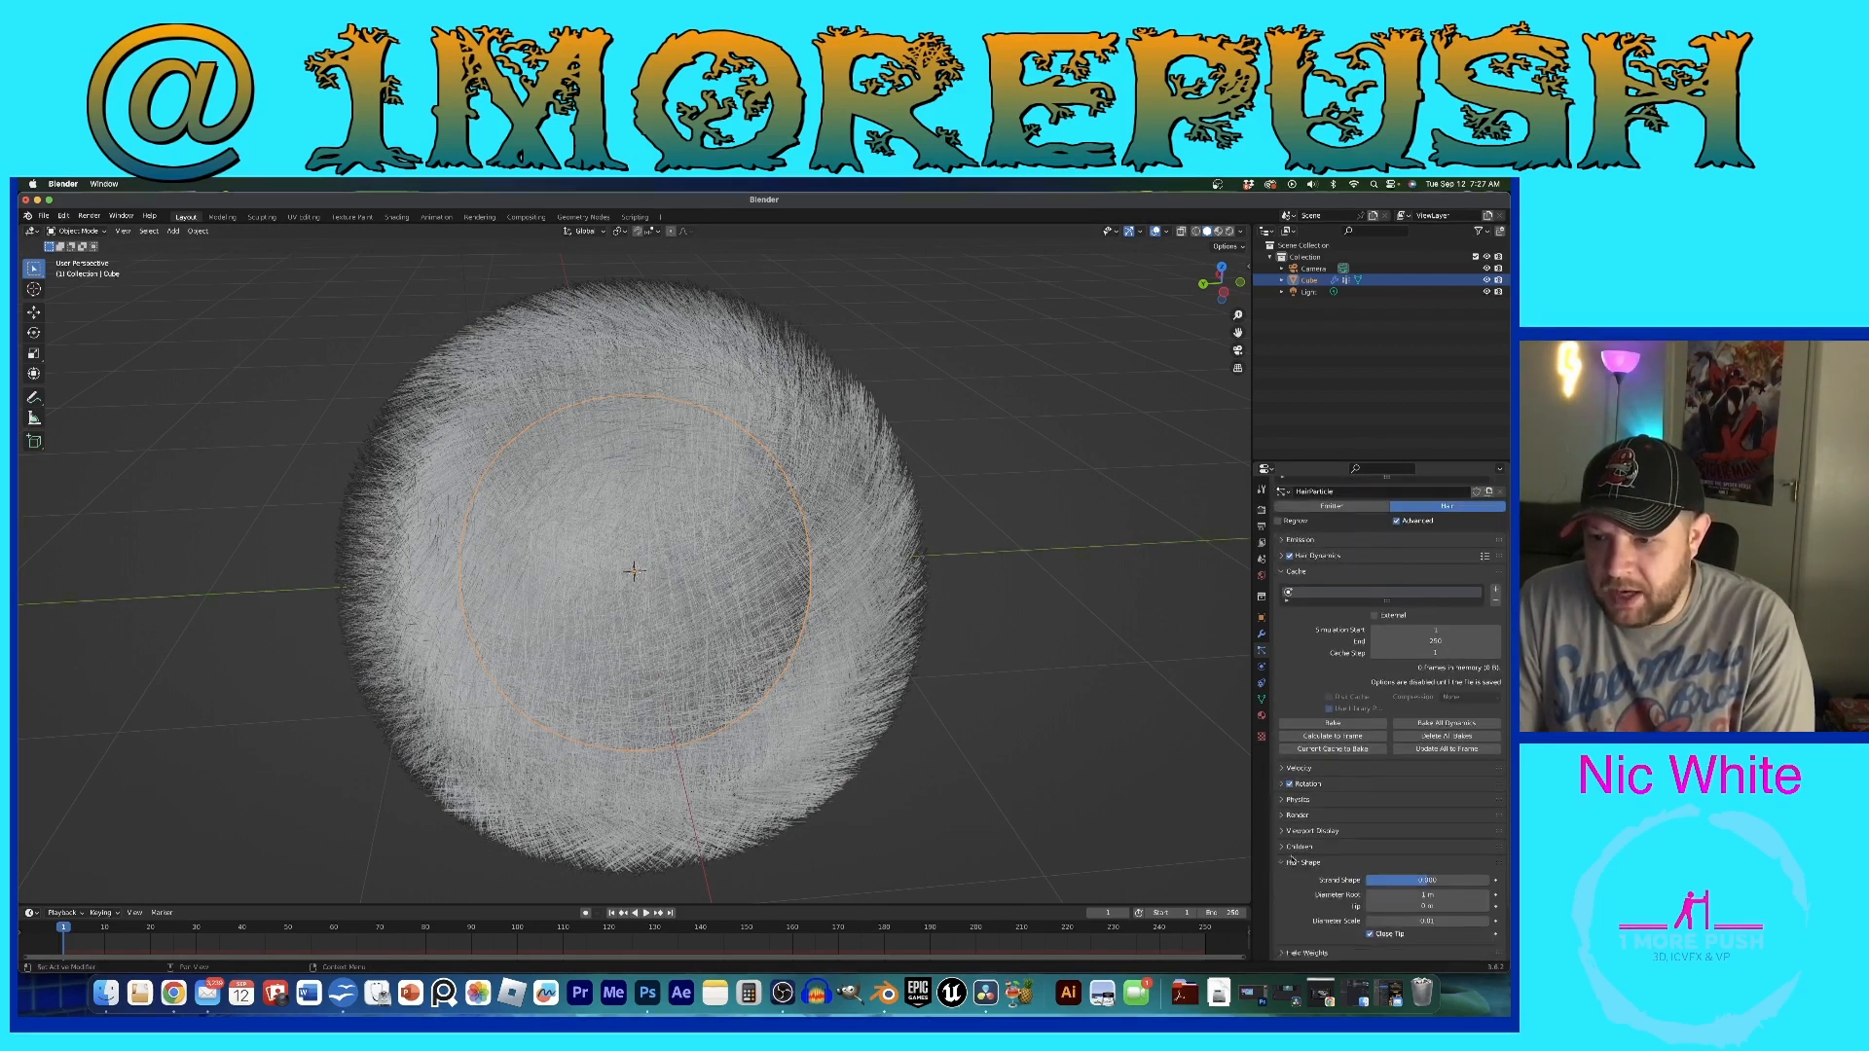
pyautogui.scroll(-2, 1295, 881)
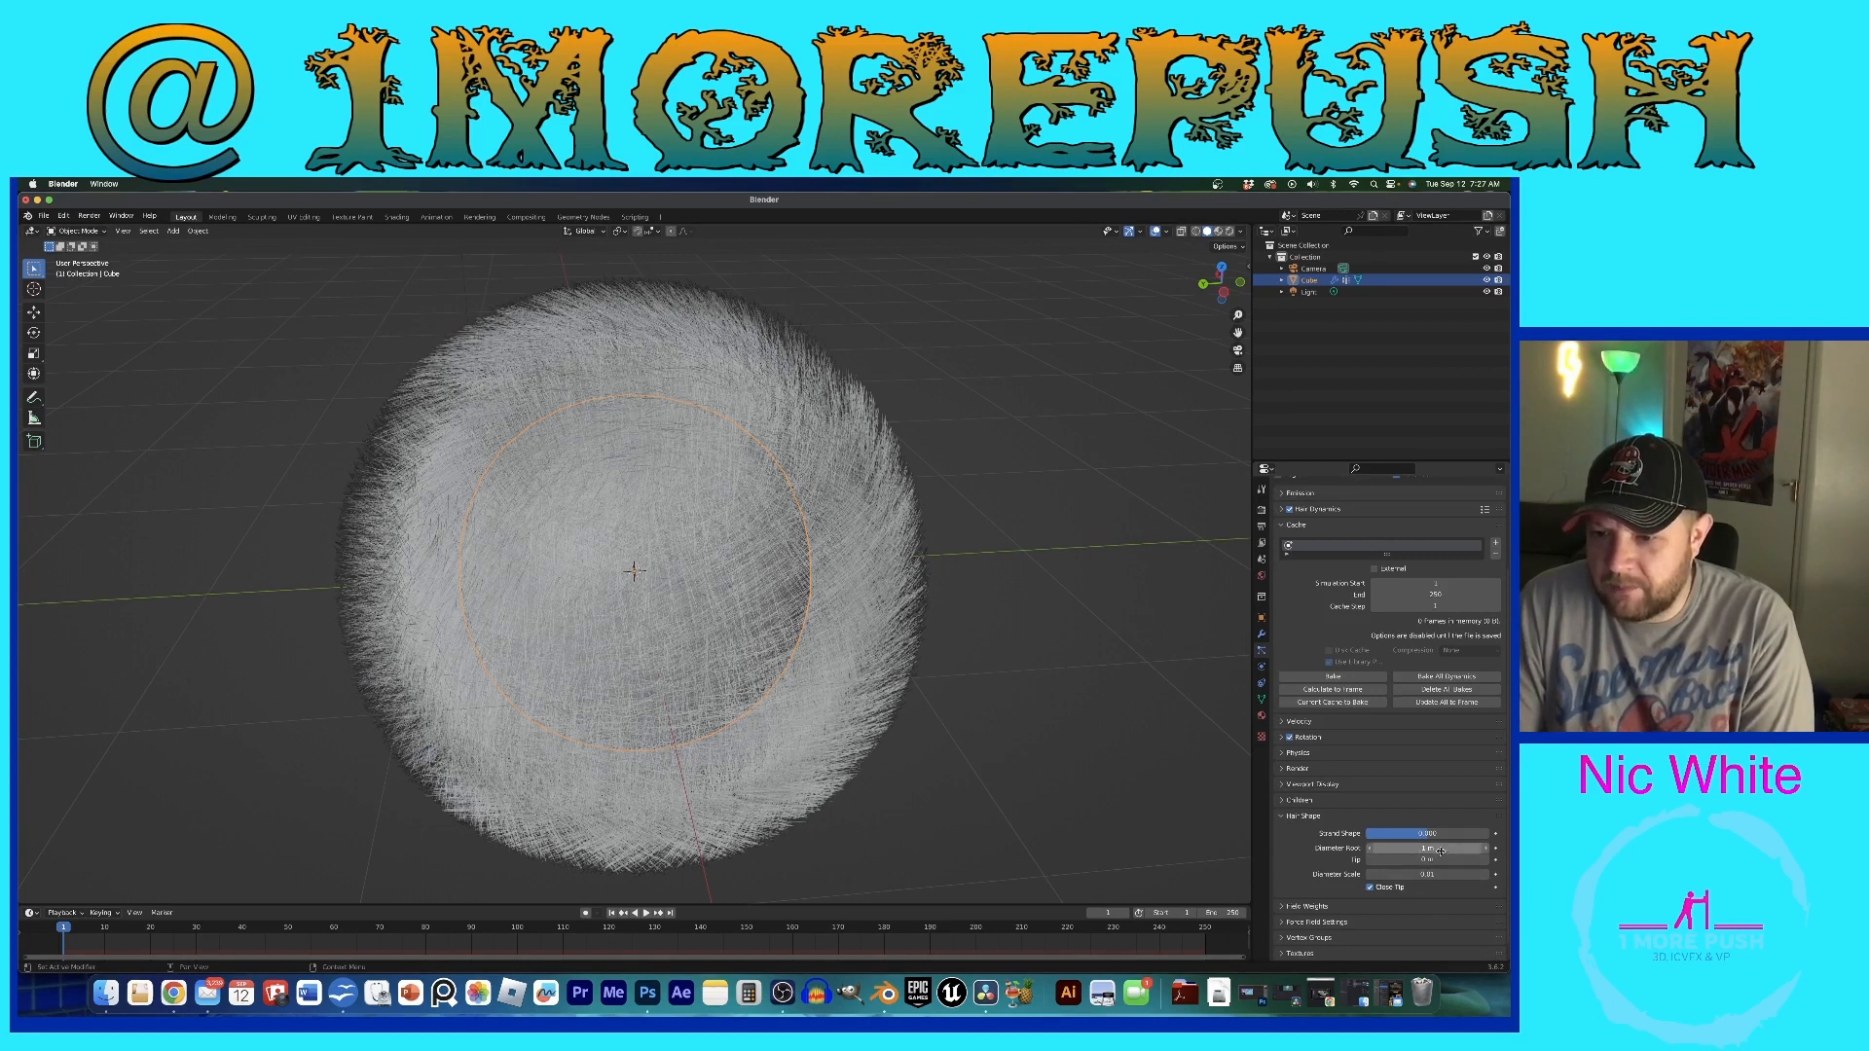
pyautogui.click(1441, 848)
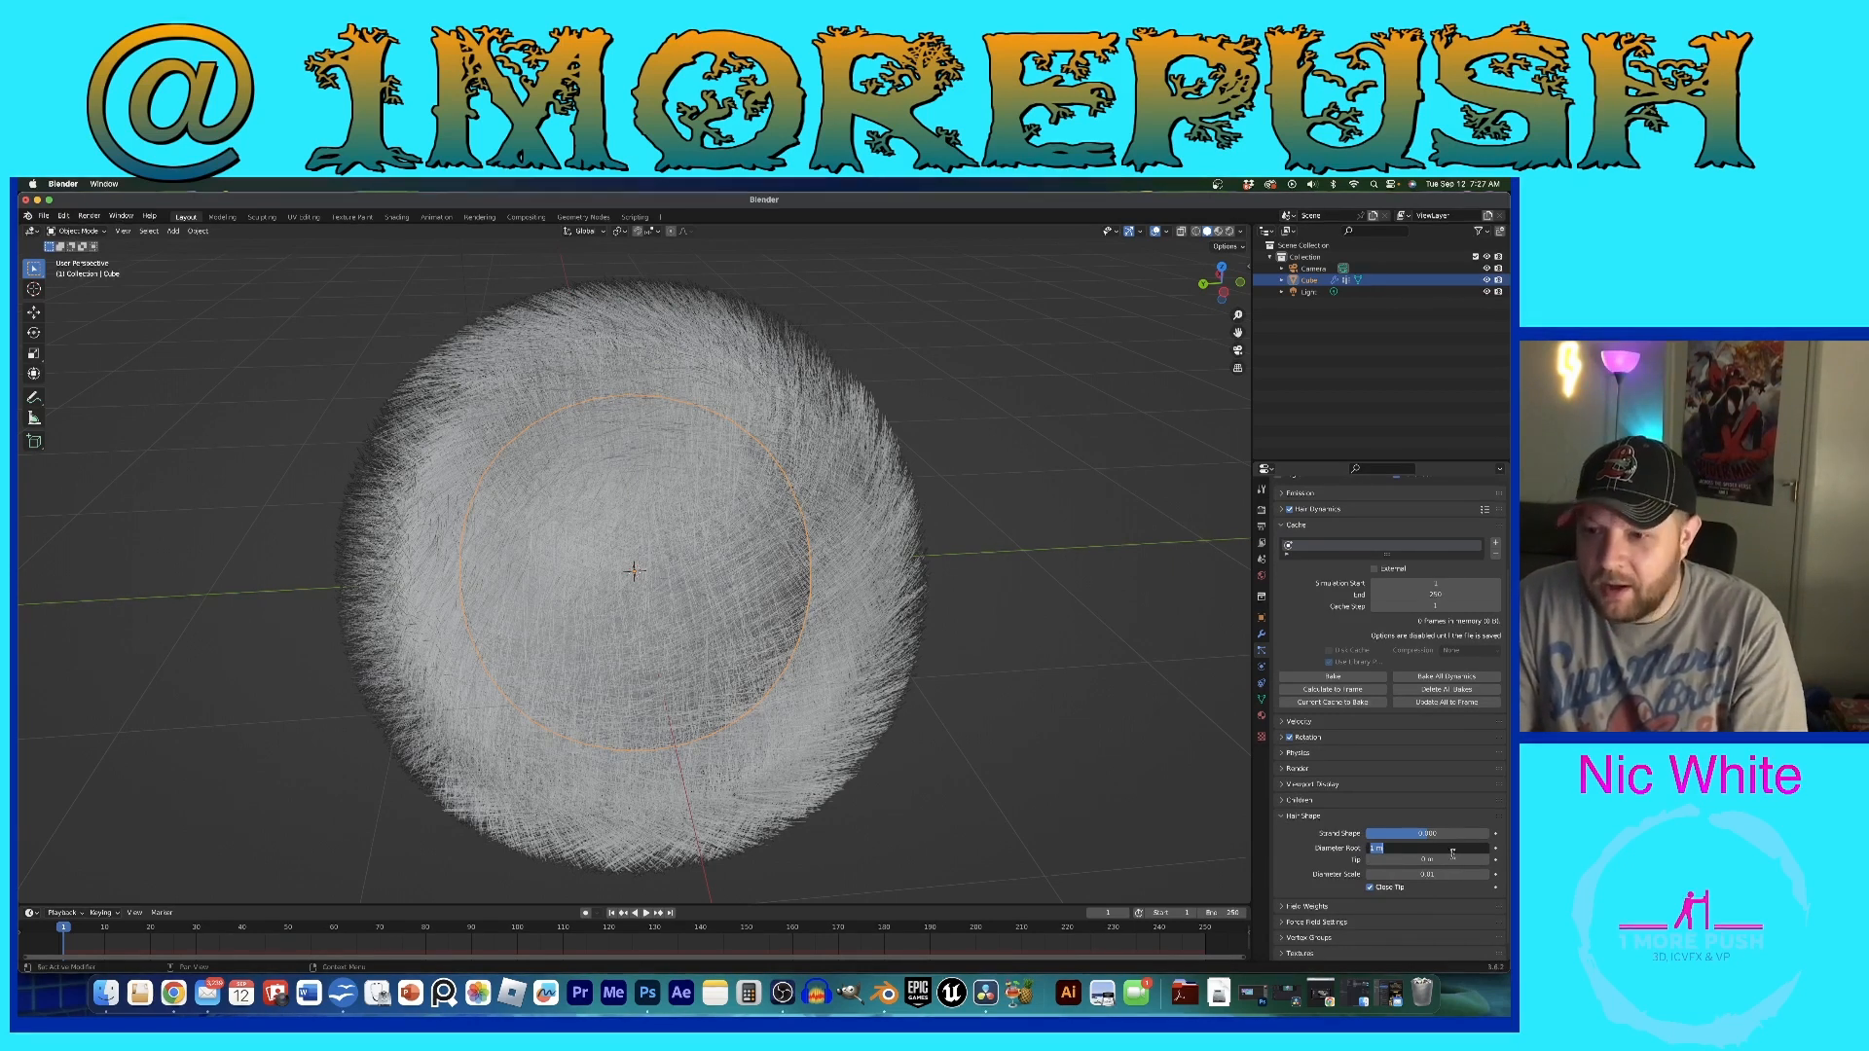
pyautogui.write('.1')
pyautogui.press('Tab')
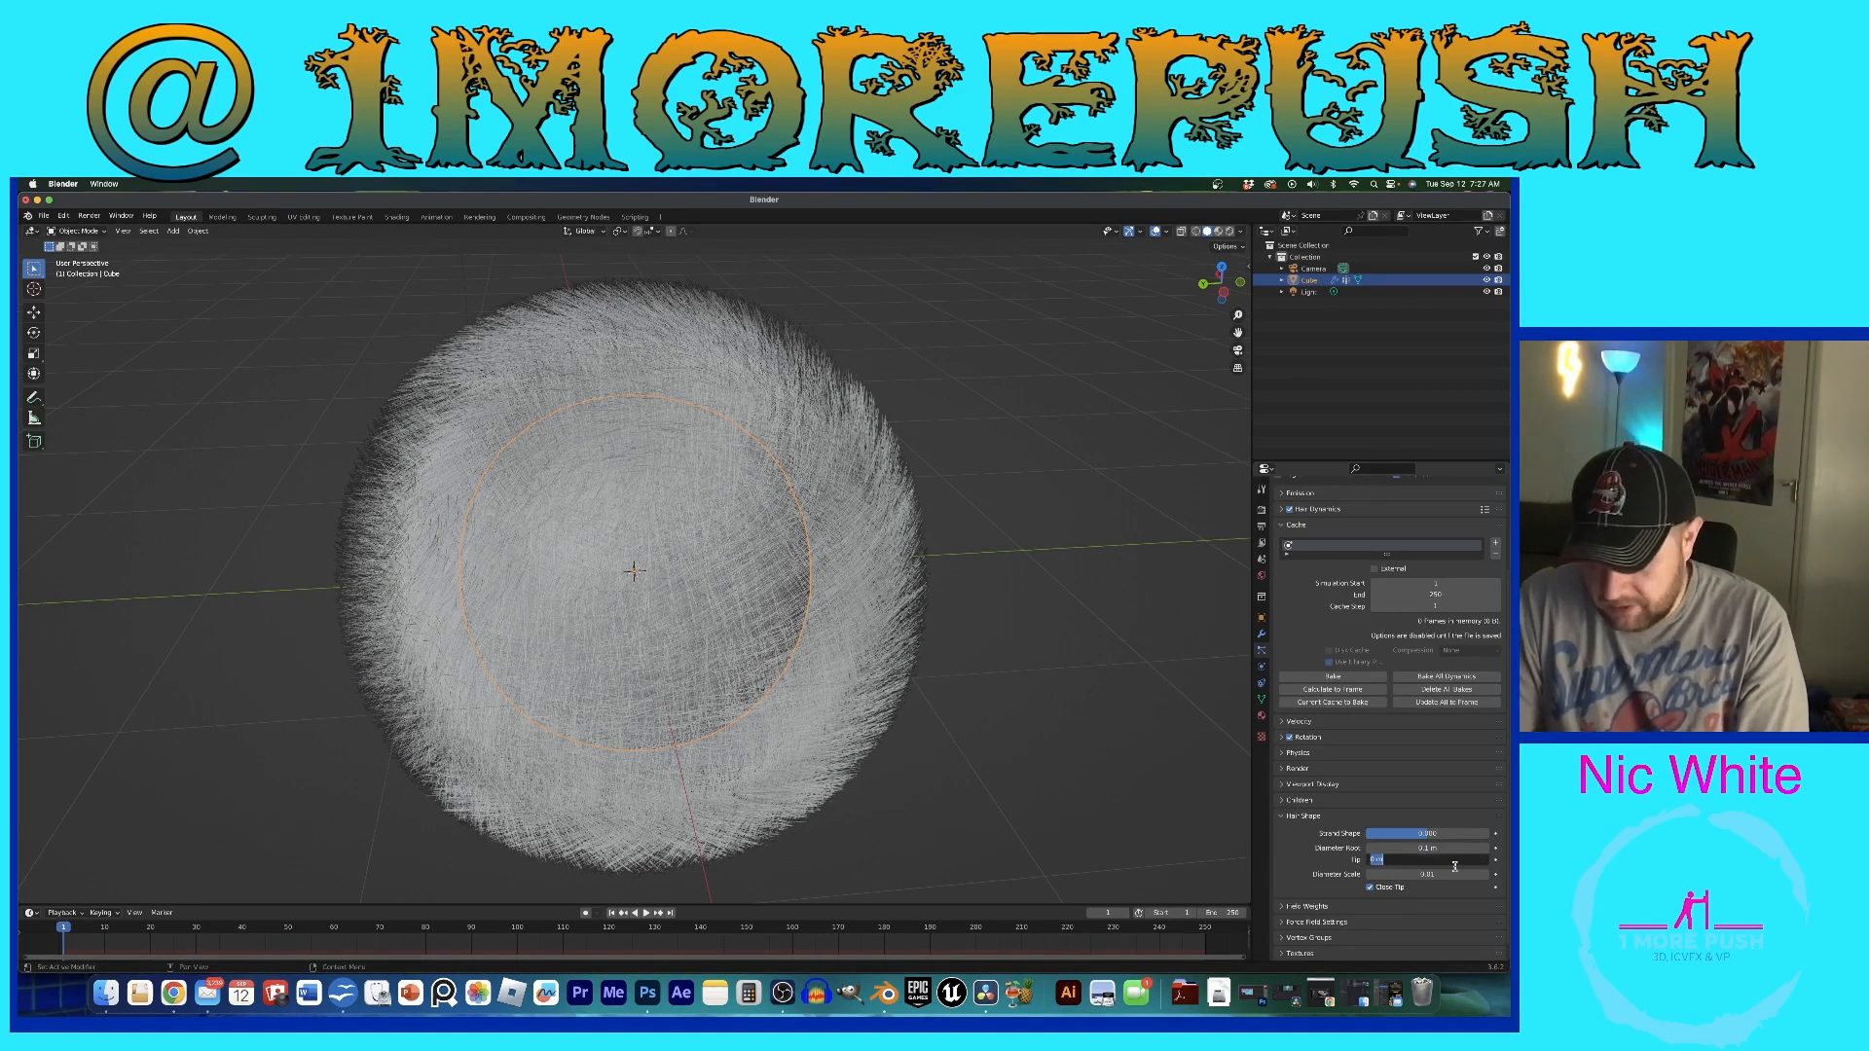
# Step: Set the hair shape's Diameter Tip to 0.01 m and close the hair shape settings
pyautogui.write('.01')
pyautogui.press('Return')
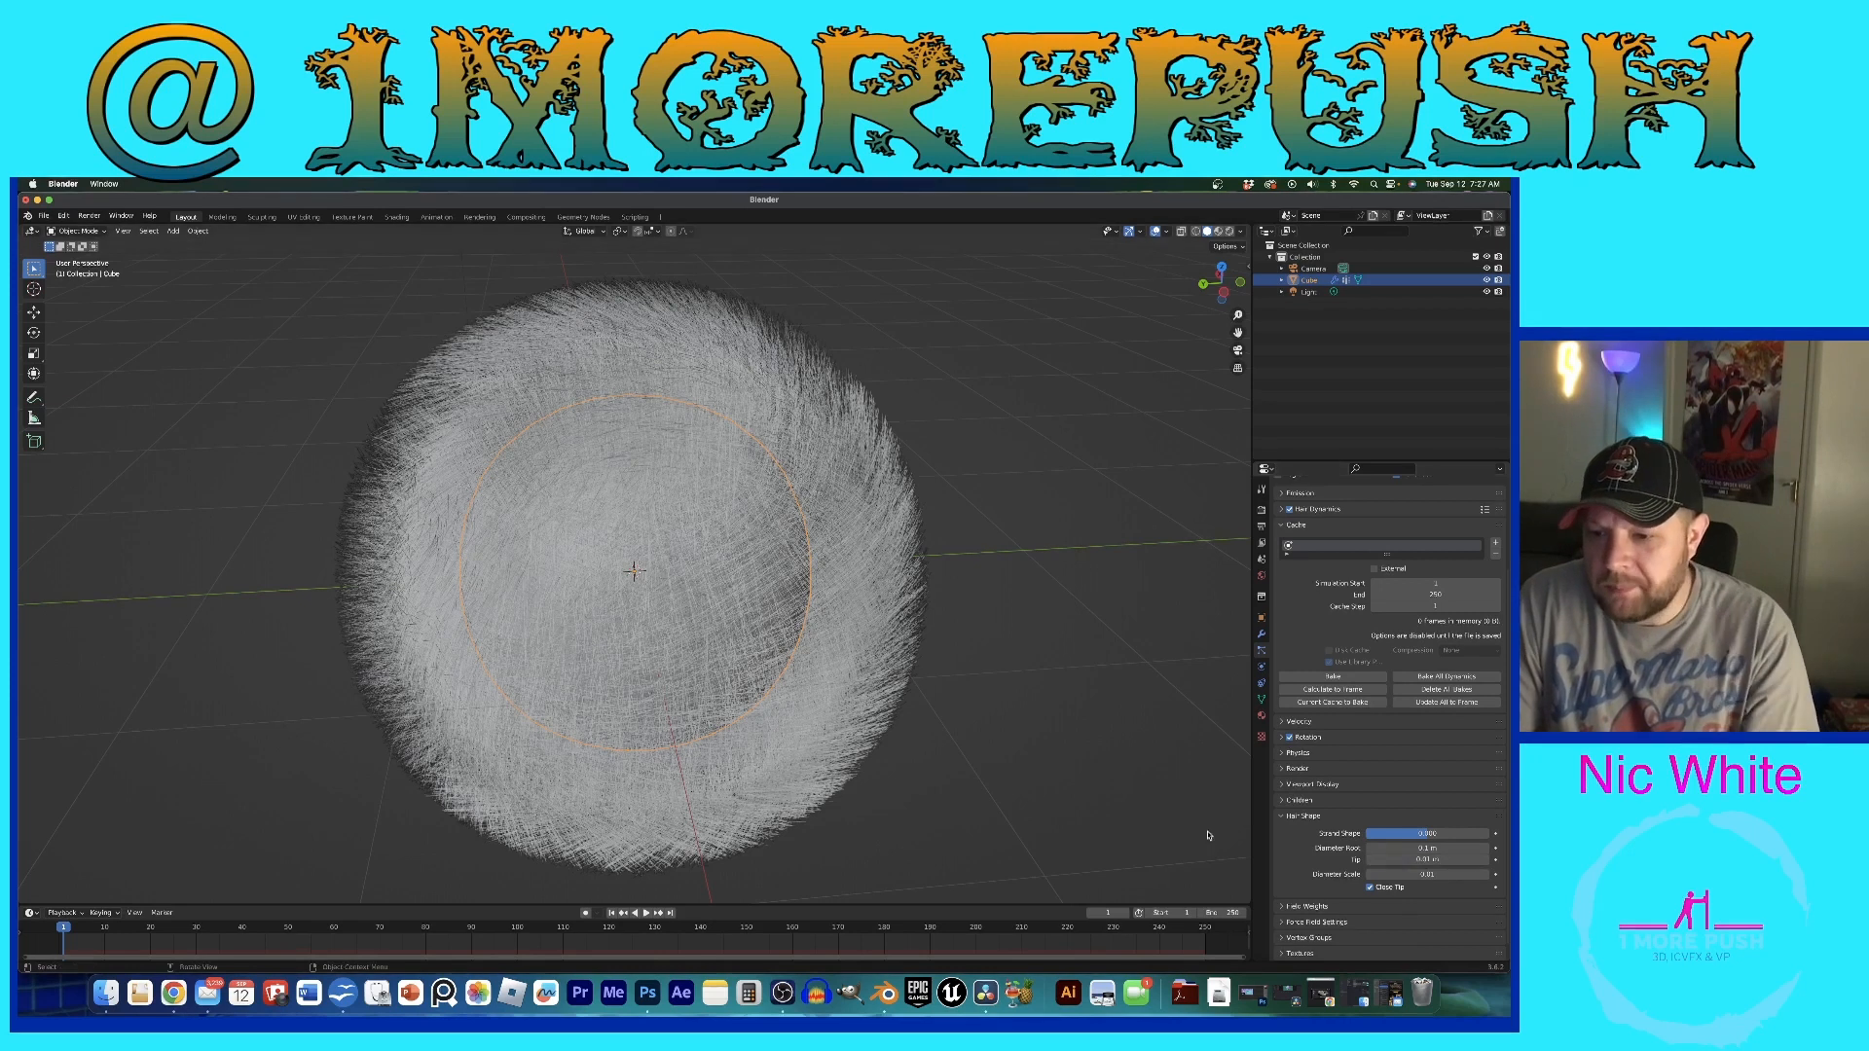
pyautogui.click(1284, 816)
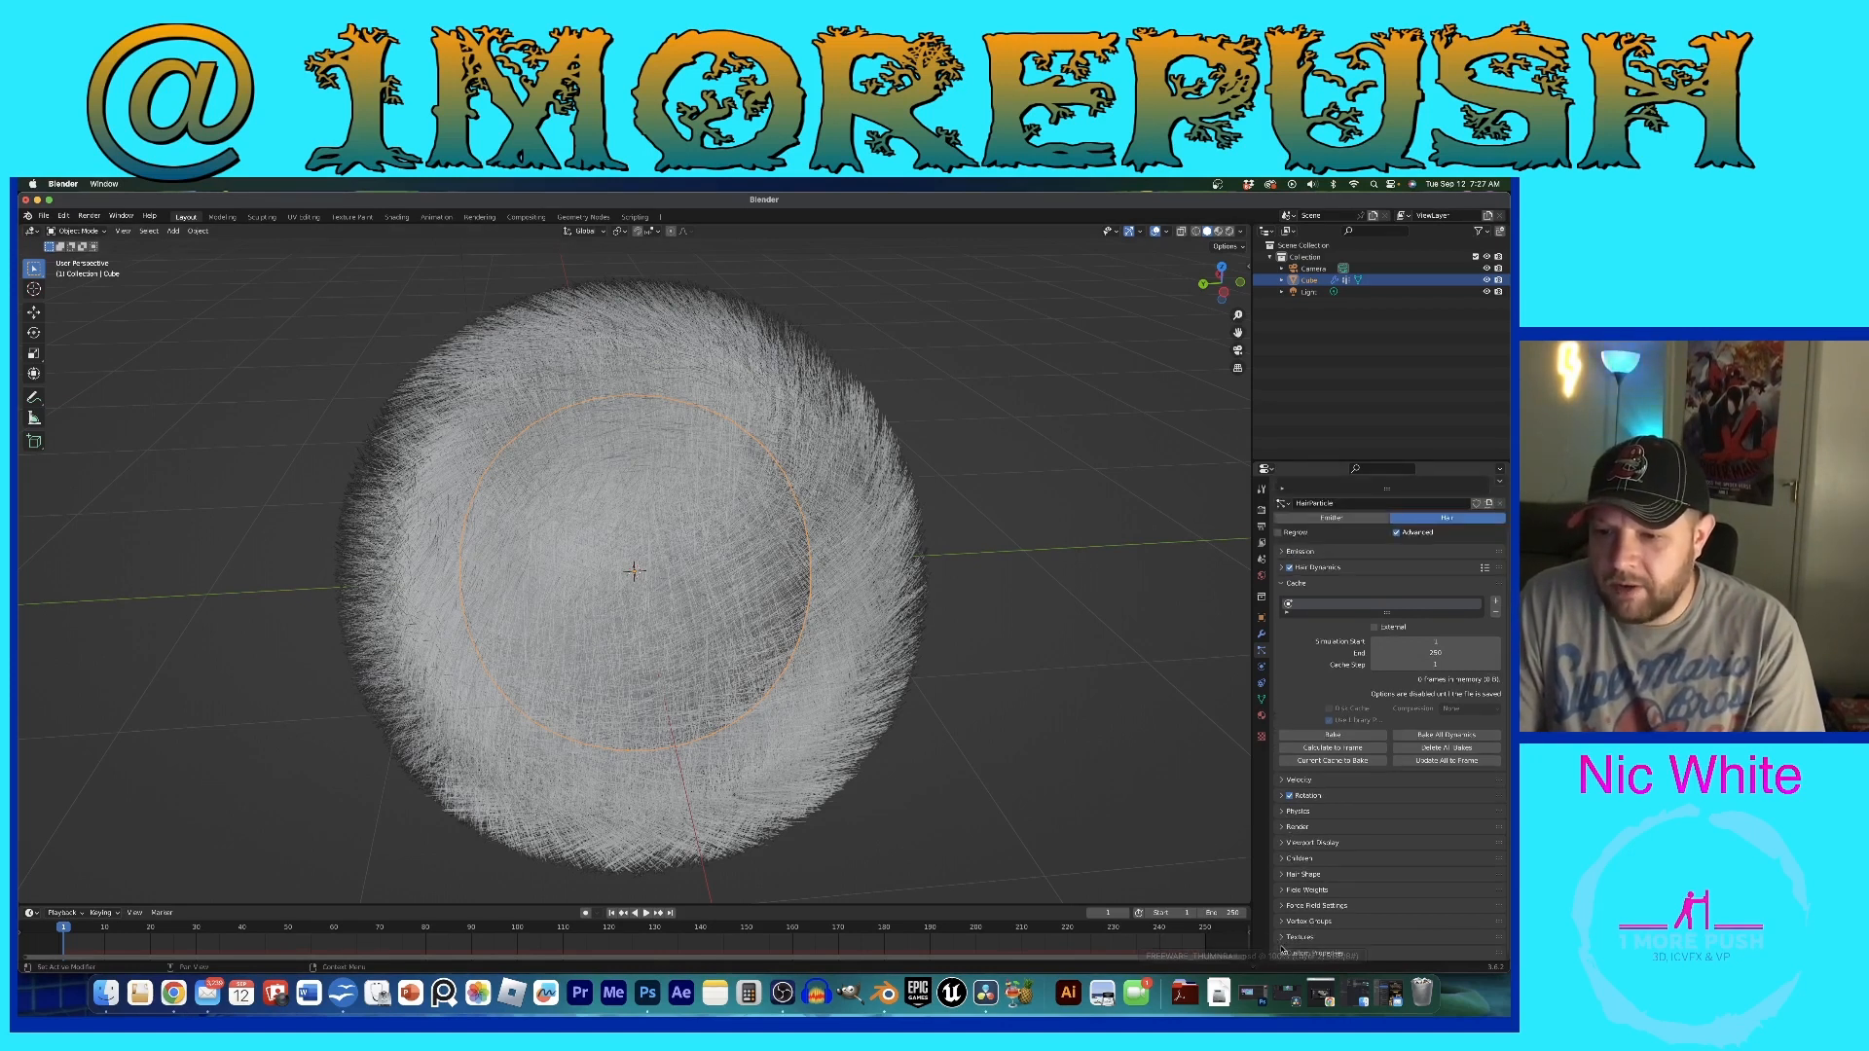
# Step: Assign the Hair vertex group as the particle system's Density group and inspect the sphere's hair coverage
pyautogui.click(1286, 921)
pyautogui.scroll(-3, 1359, 831)
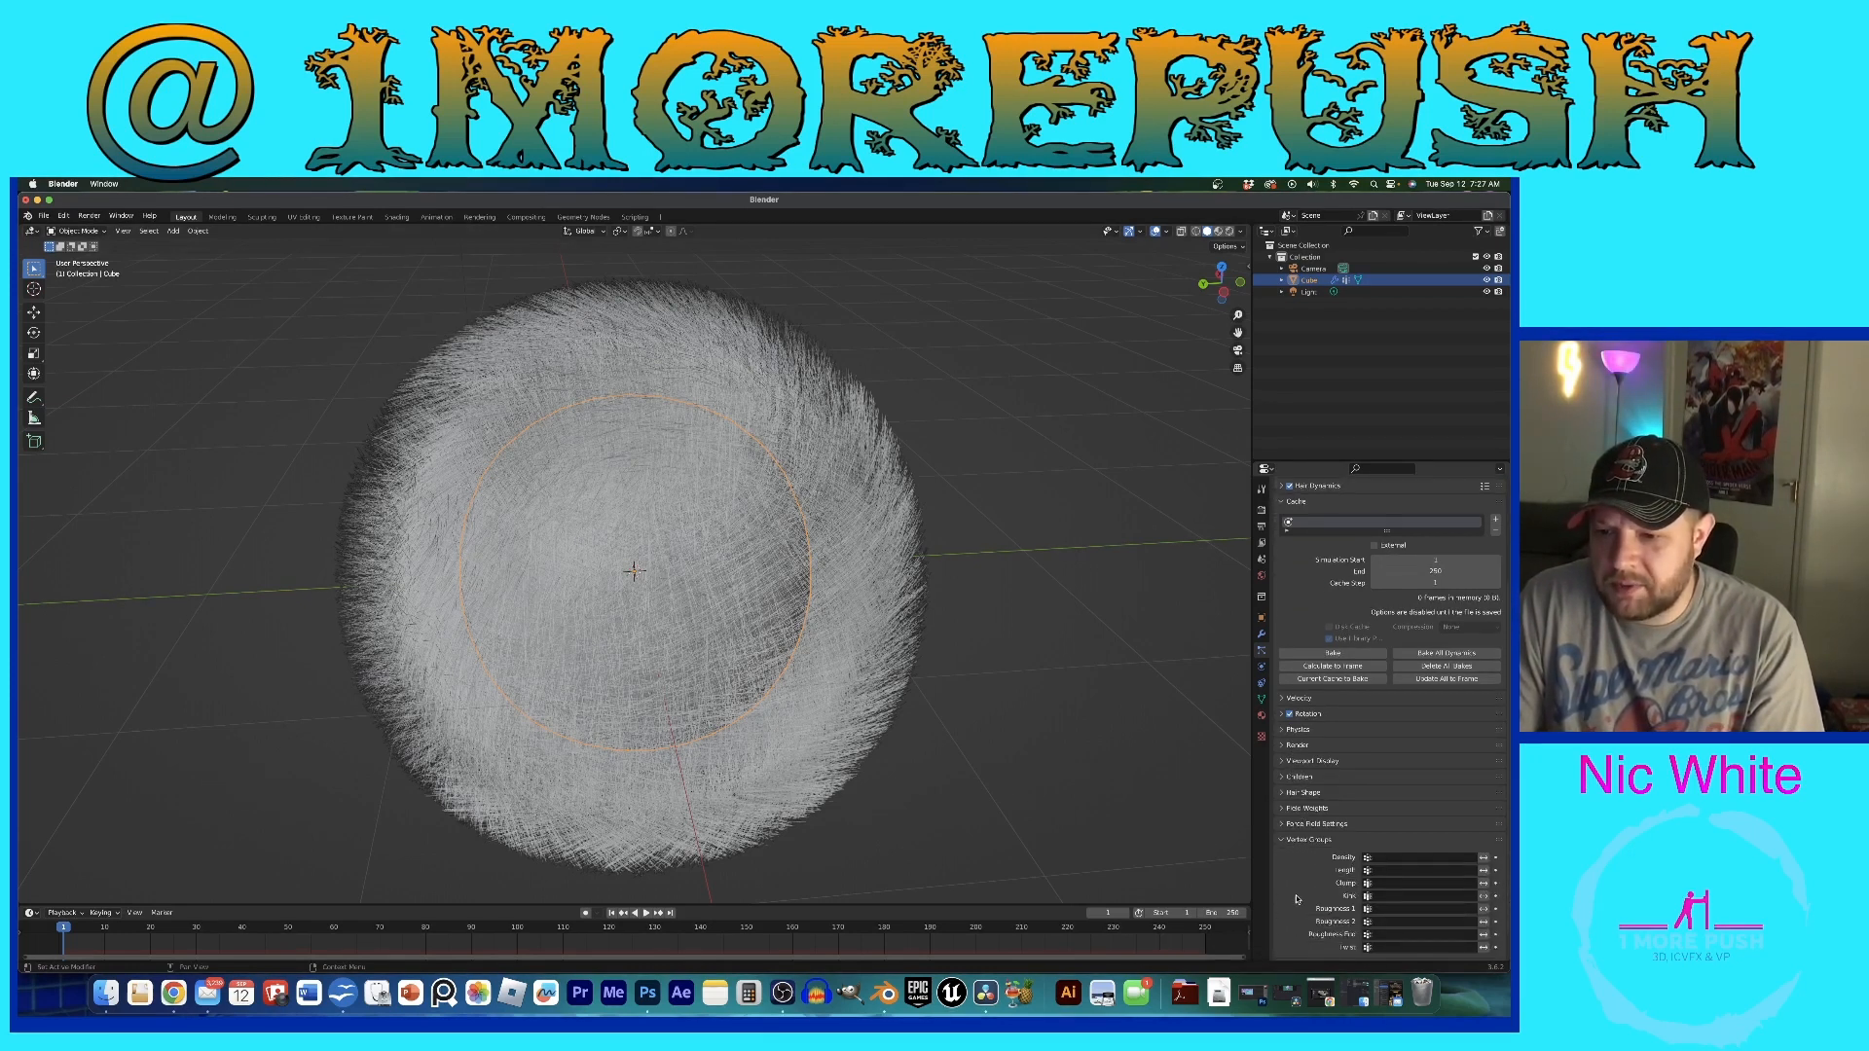
pyautogui.click(1417, 829)
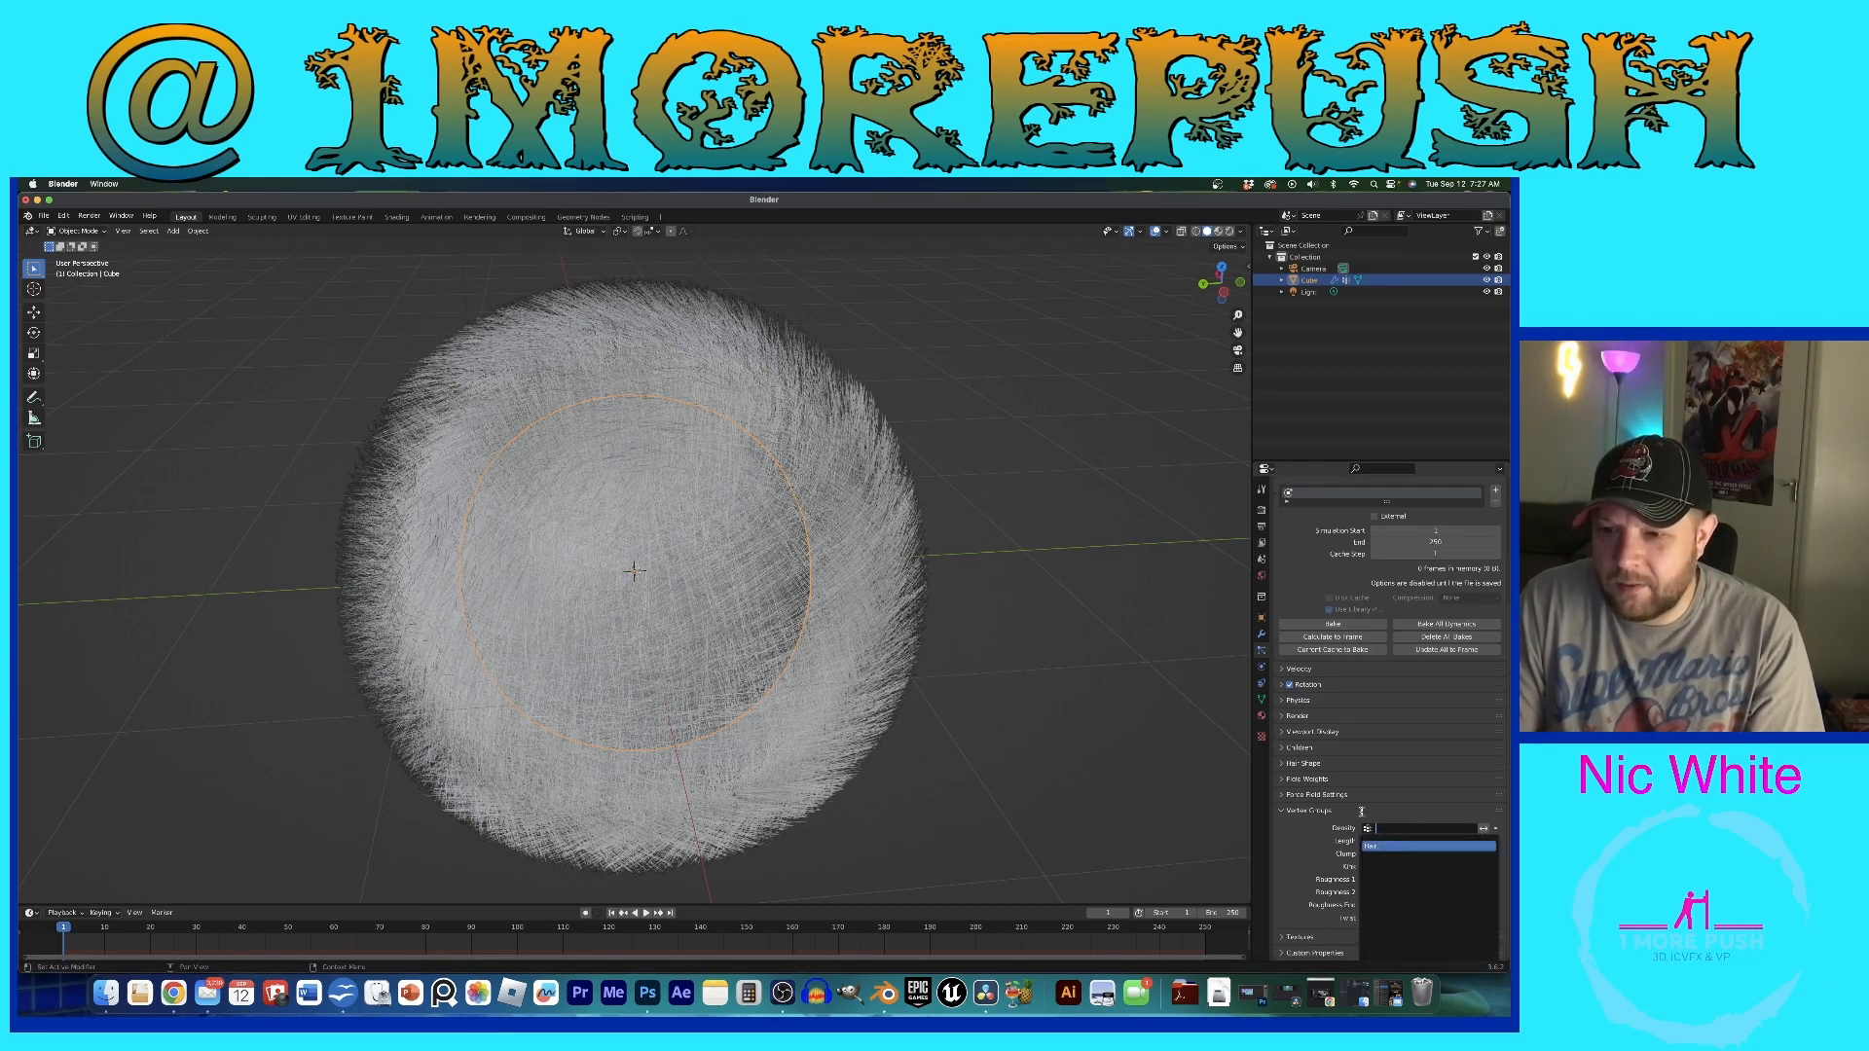
pyautogui.click(1382, 847)
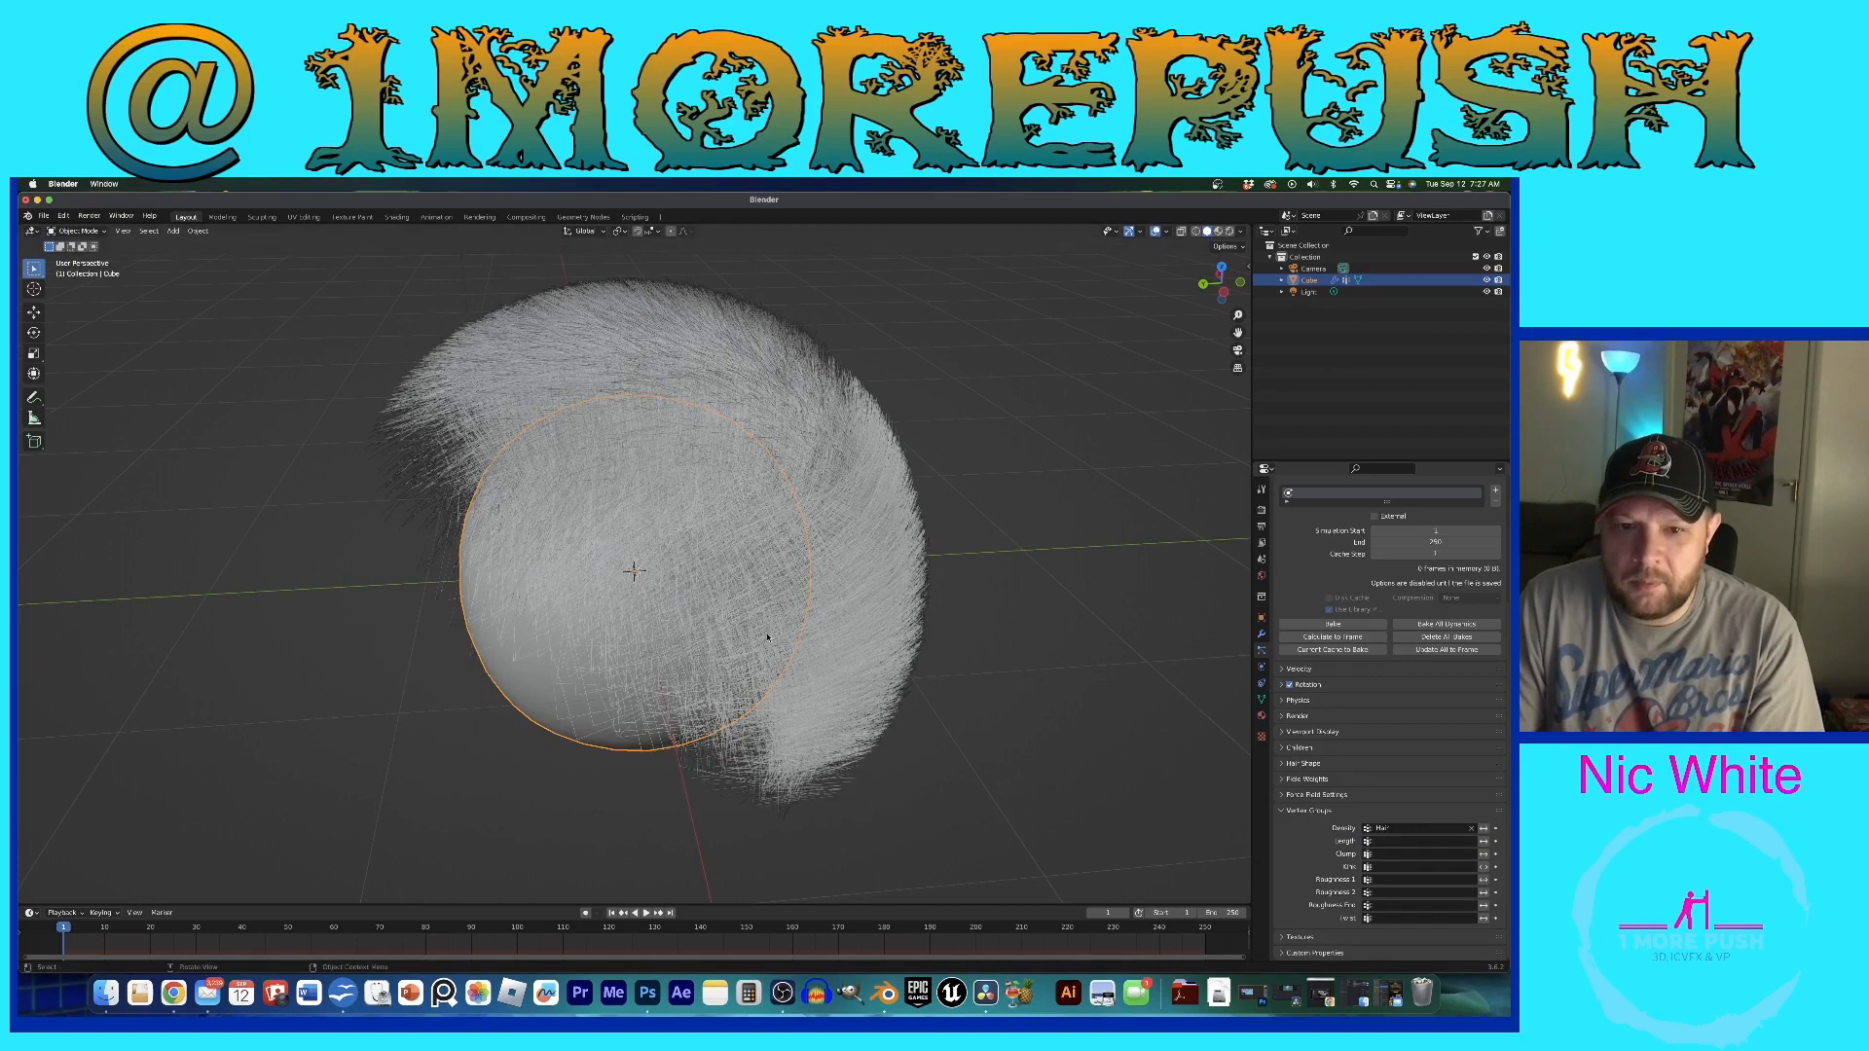
pyautogui.moveTo(806, 621); pyautogui.dragTo(895, 604, button='middle')
pyautogui.scroll(-2, 837, 605)
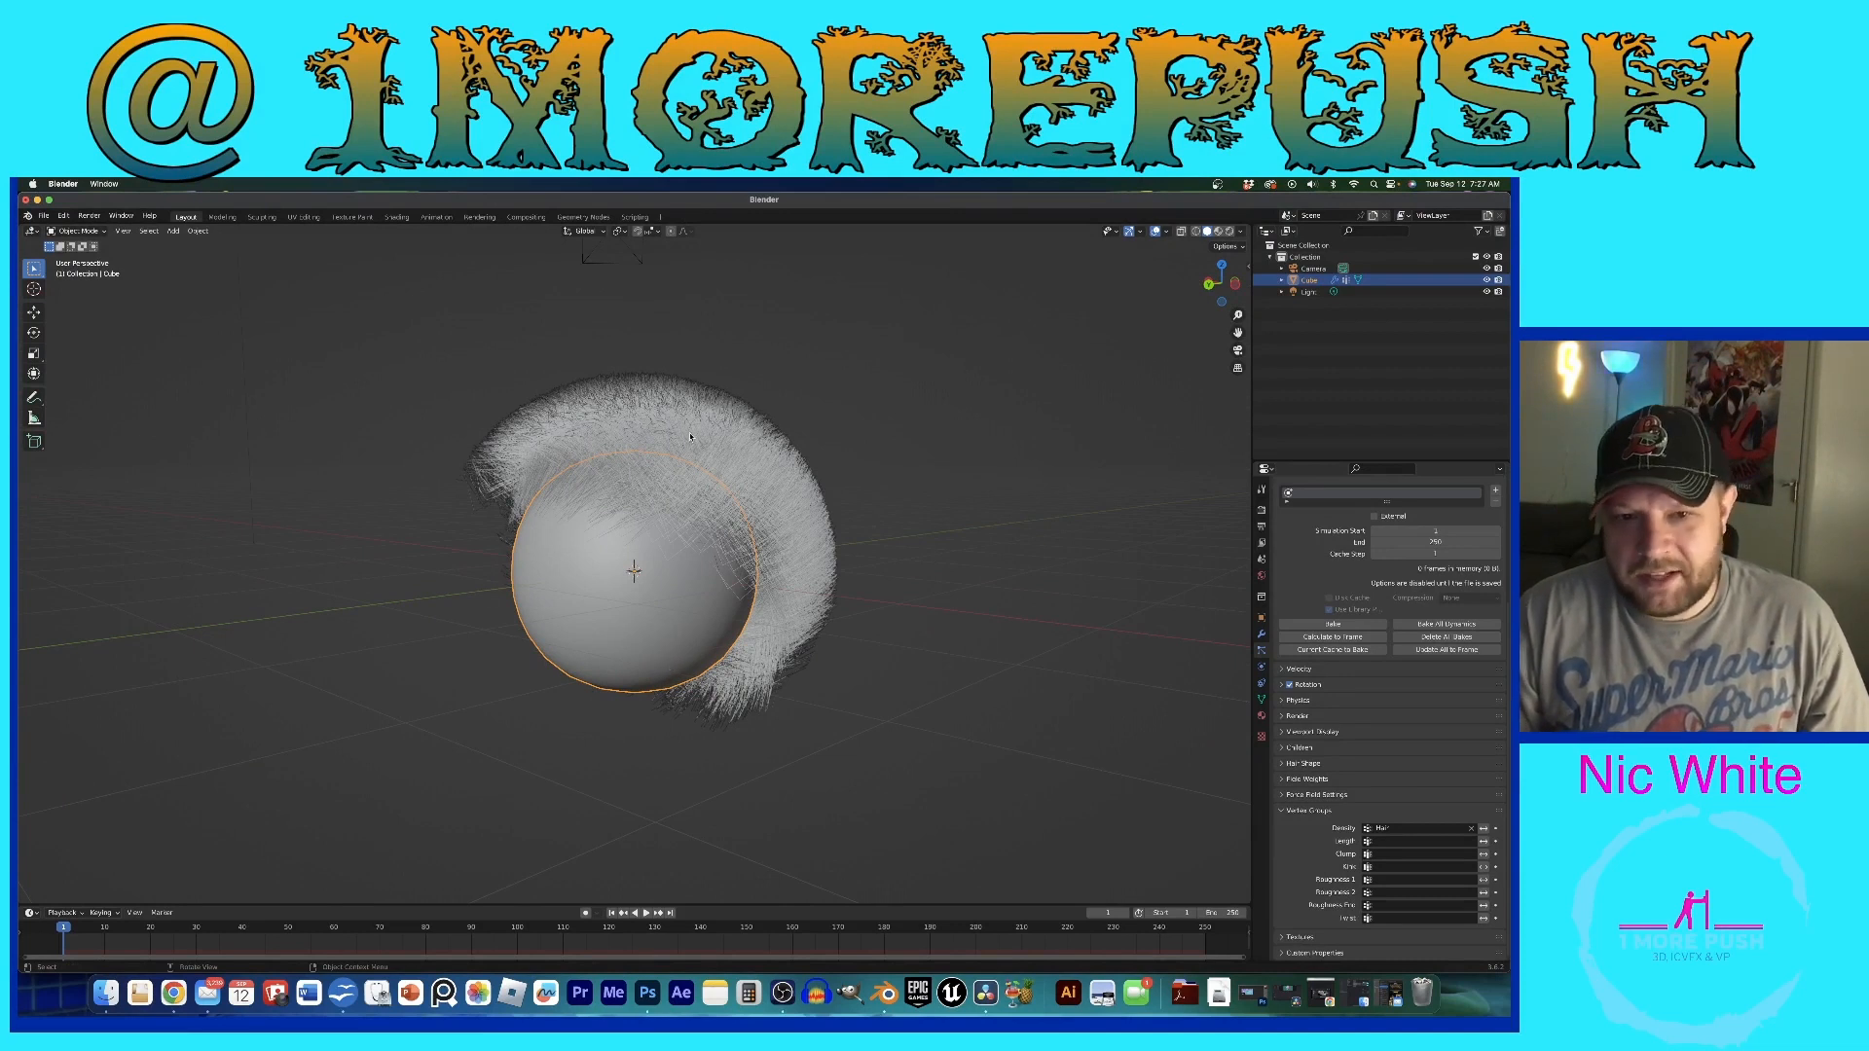
# Step: Set the Base Color of the sphere's existing material to a light peach skin tone
pyautogui.click(1263, 634)
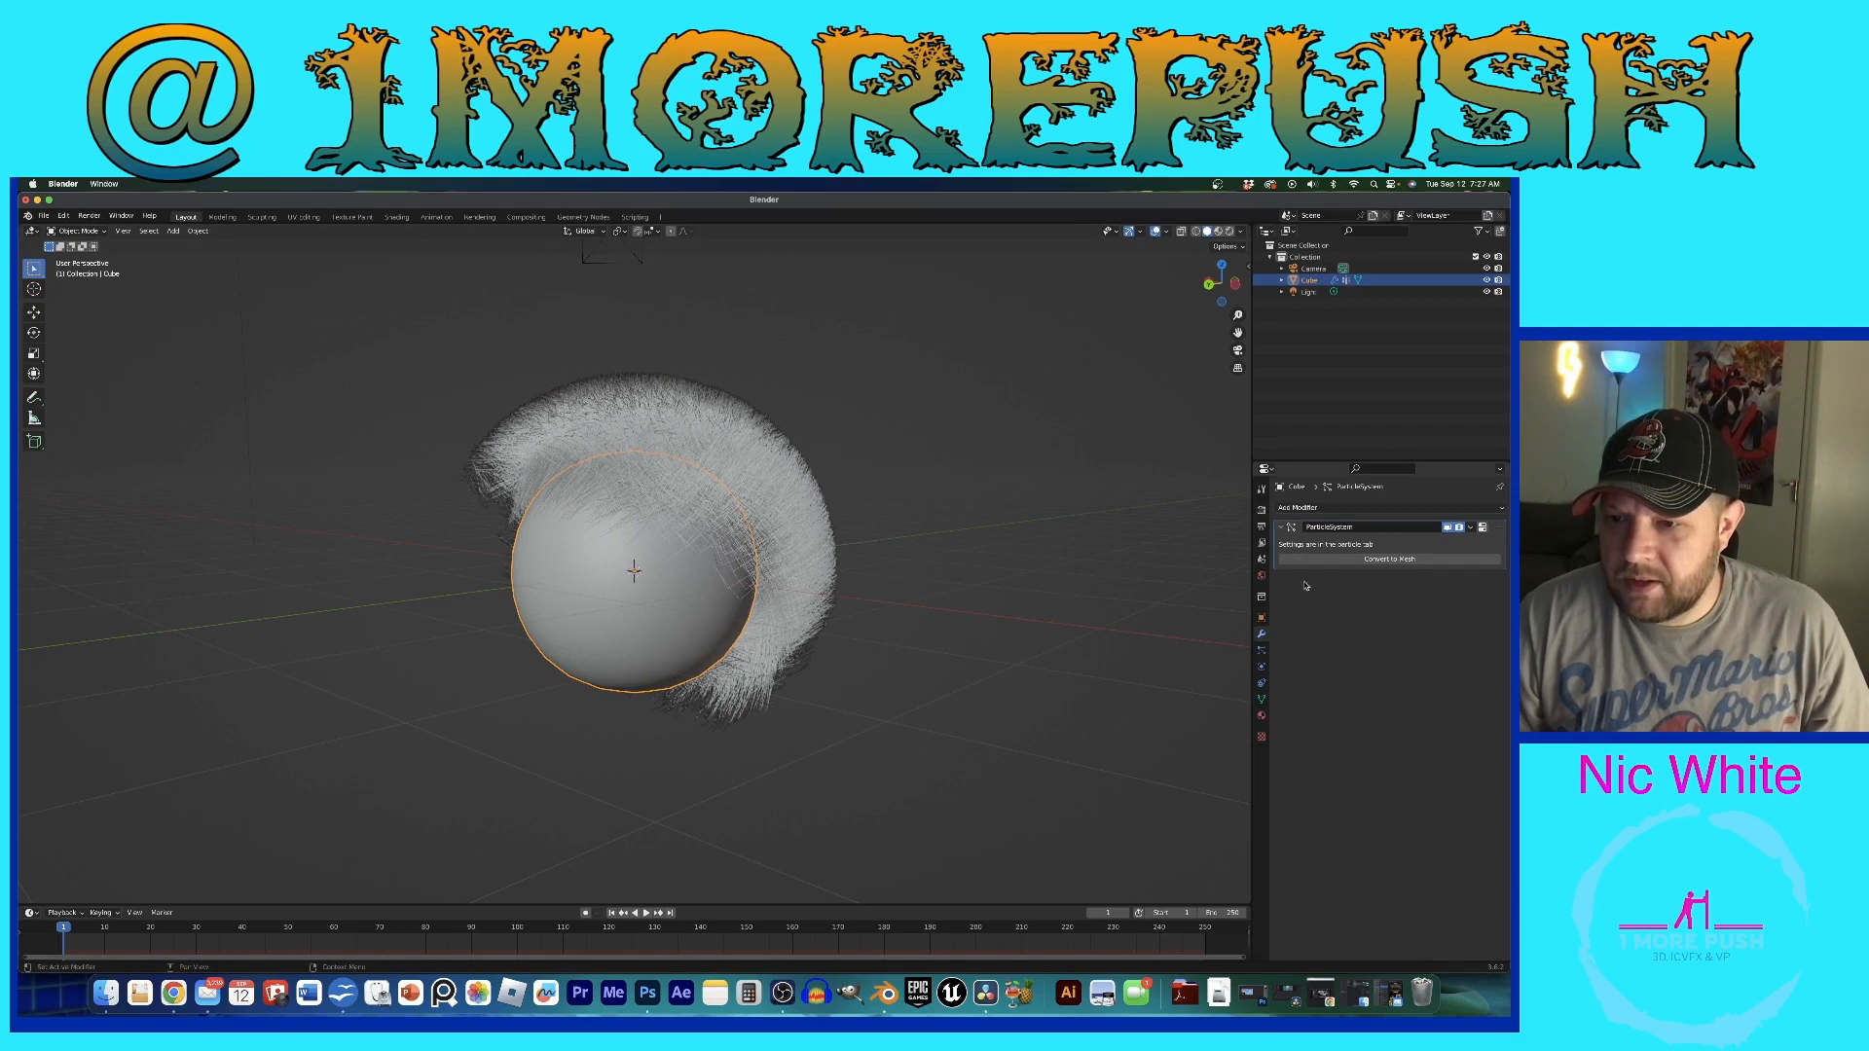
pyautogui.click(1261, 716)
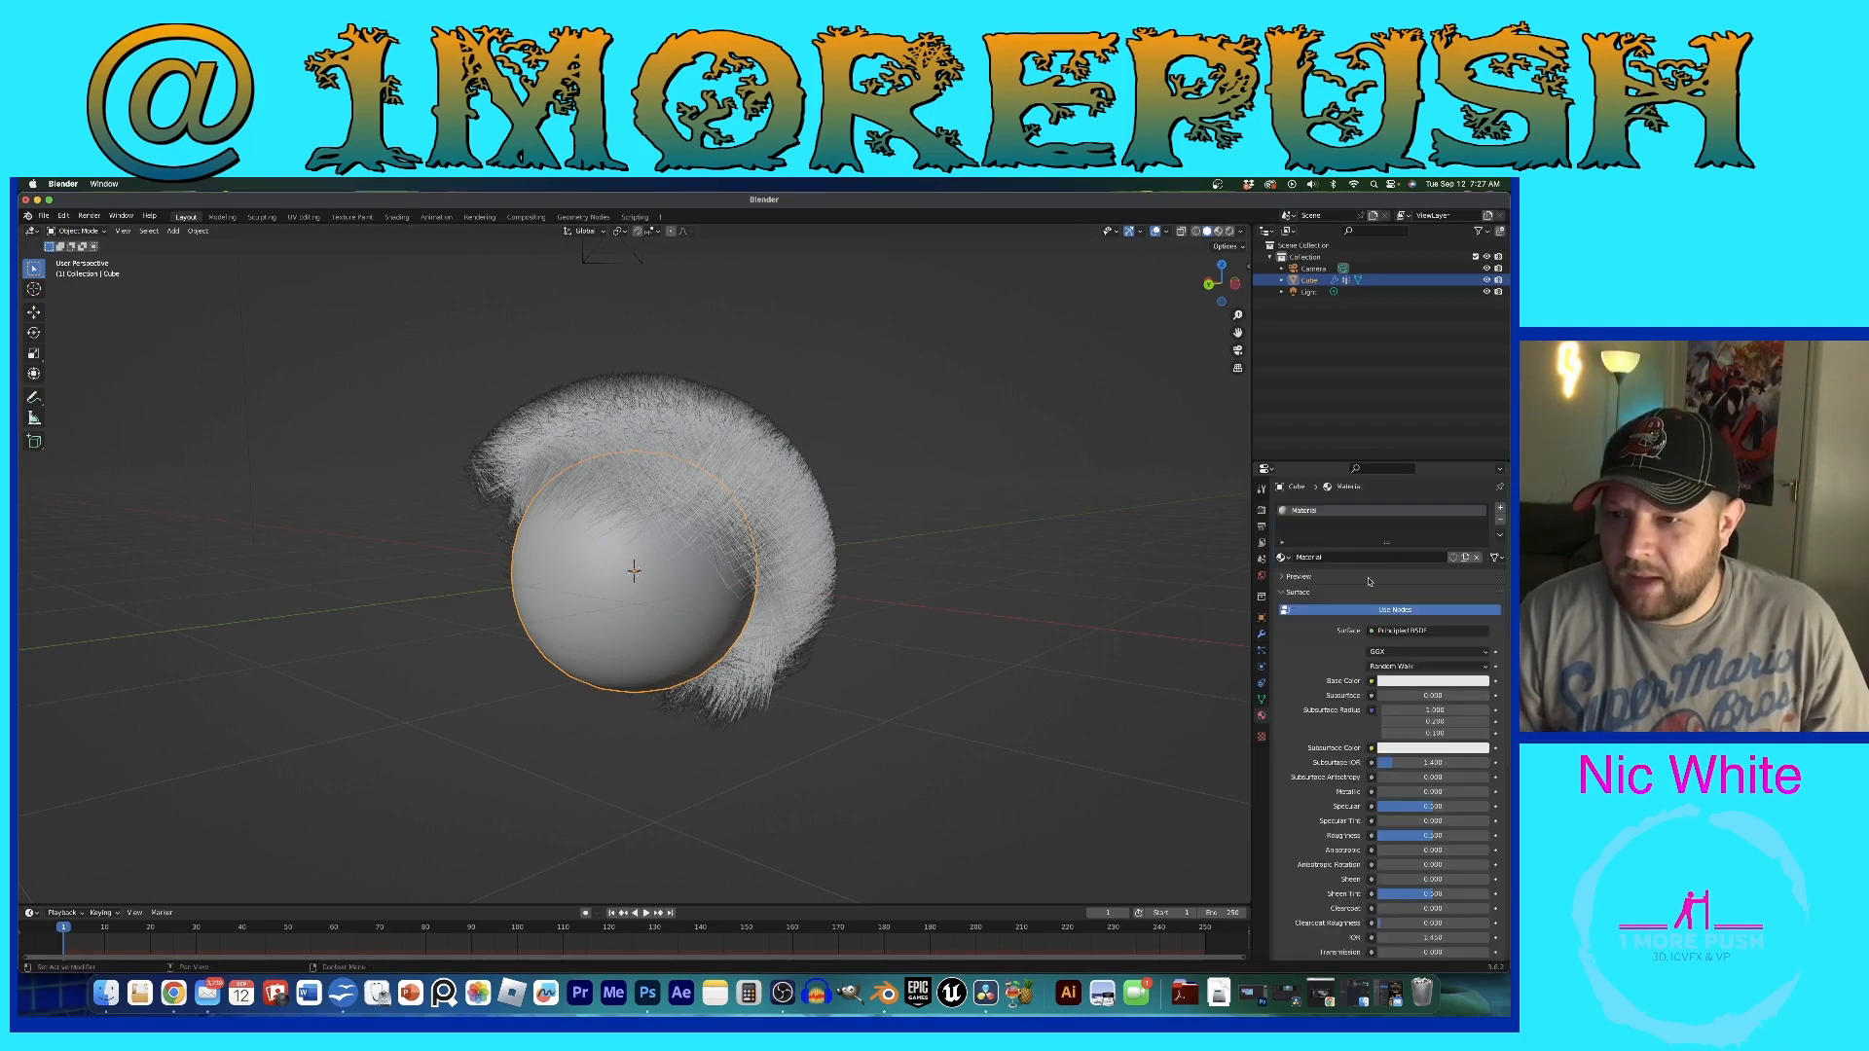
pyautogui.click(1431, 680)
pyautogui.moveTo(1427, 557); pyautogui.dragTo(1421, 562)
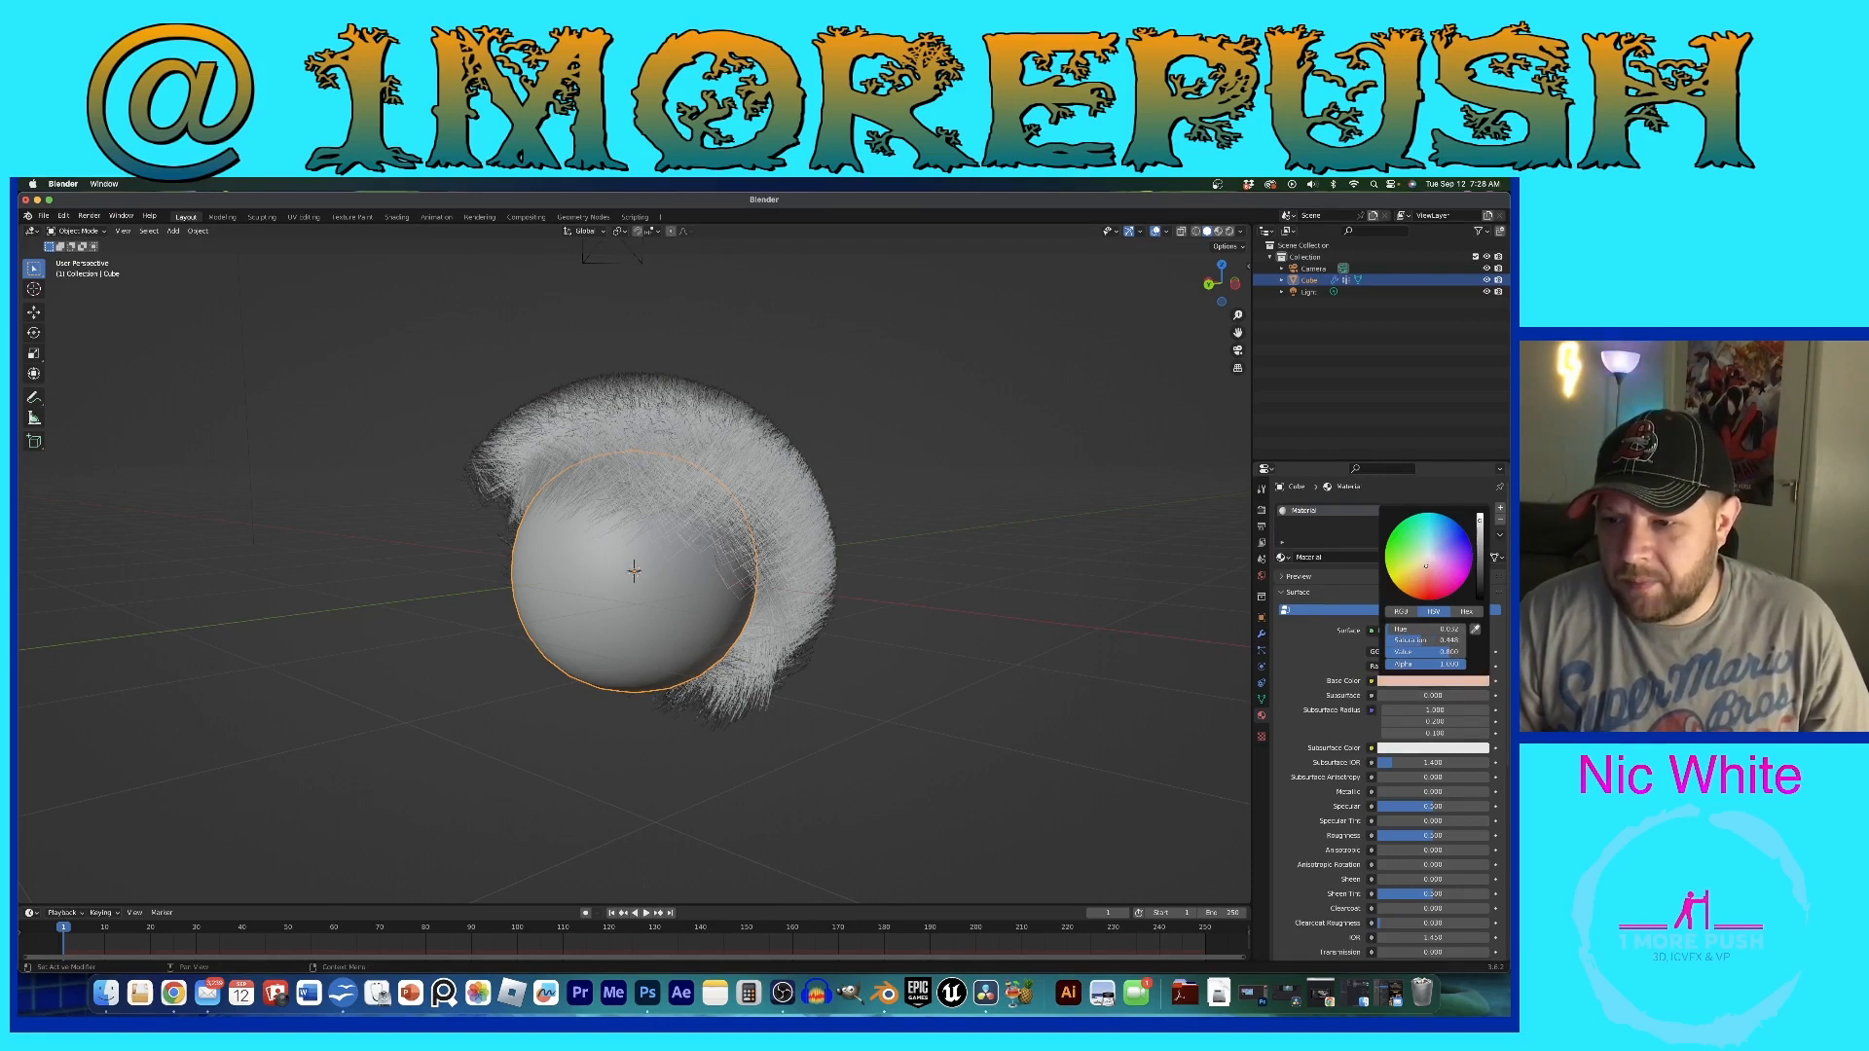
pyautogui.moveTo(1425, 565); pyautogui.dragTo(1422, 562)
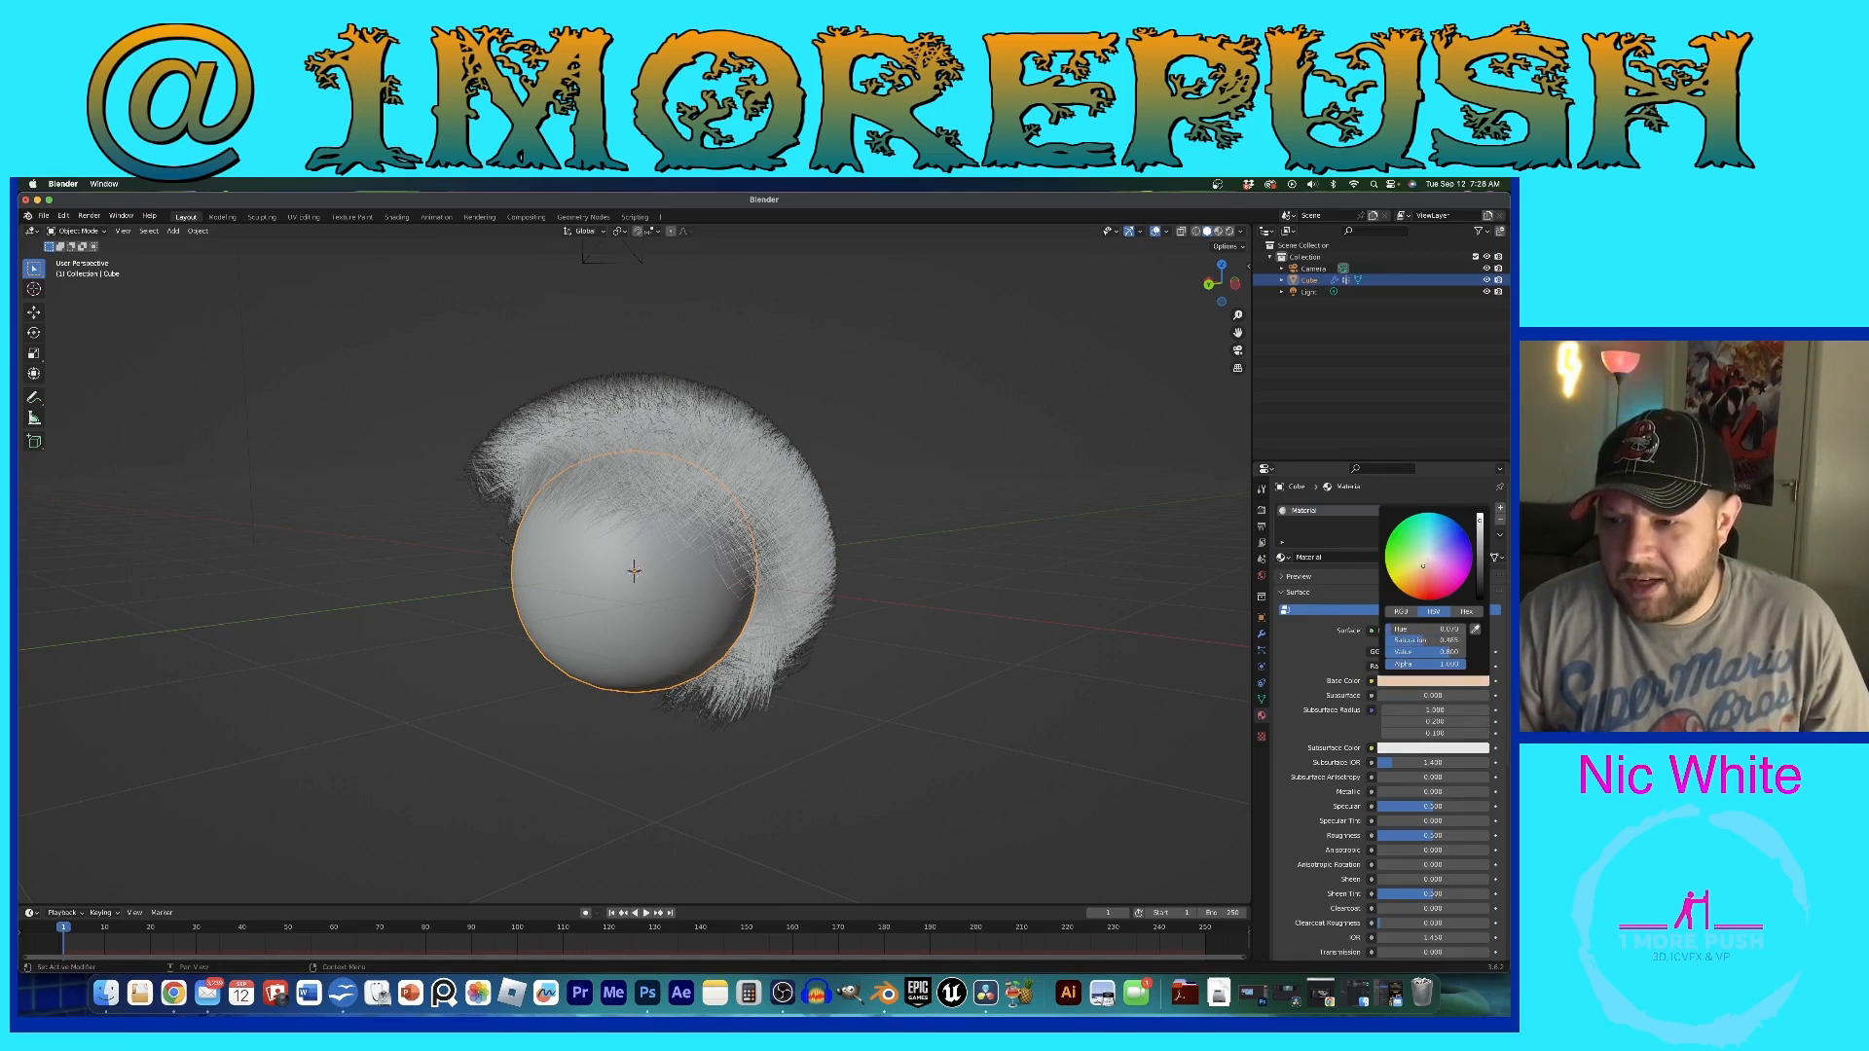
# Step: Set the sphere material's Subsurface value to 0.65
pyautogui.click(1434, 697)
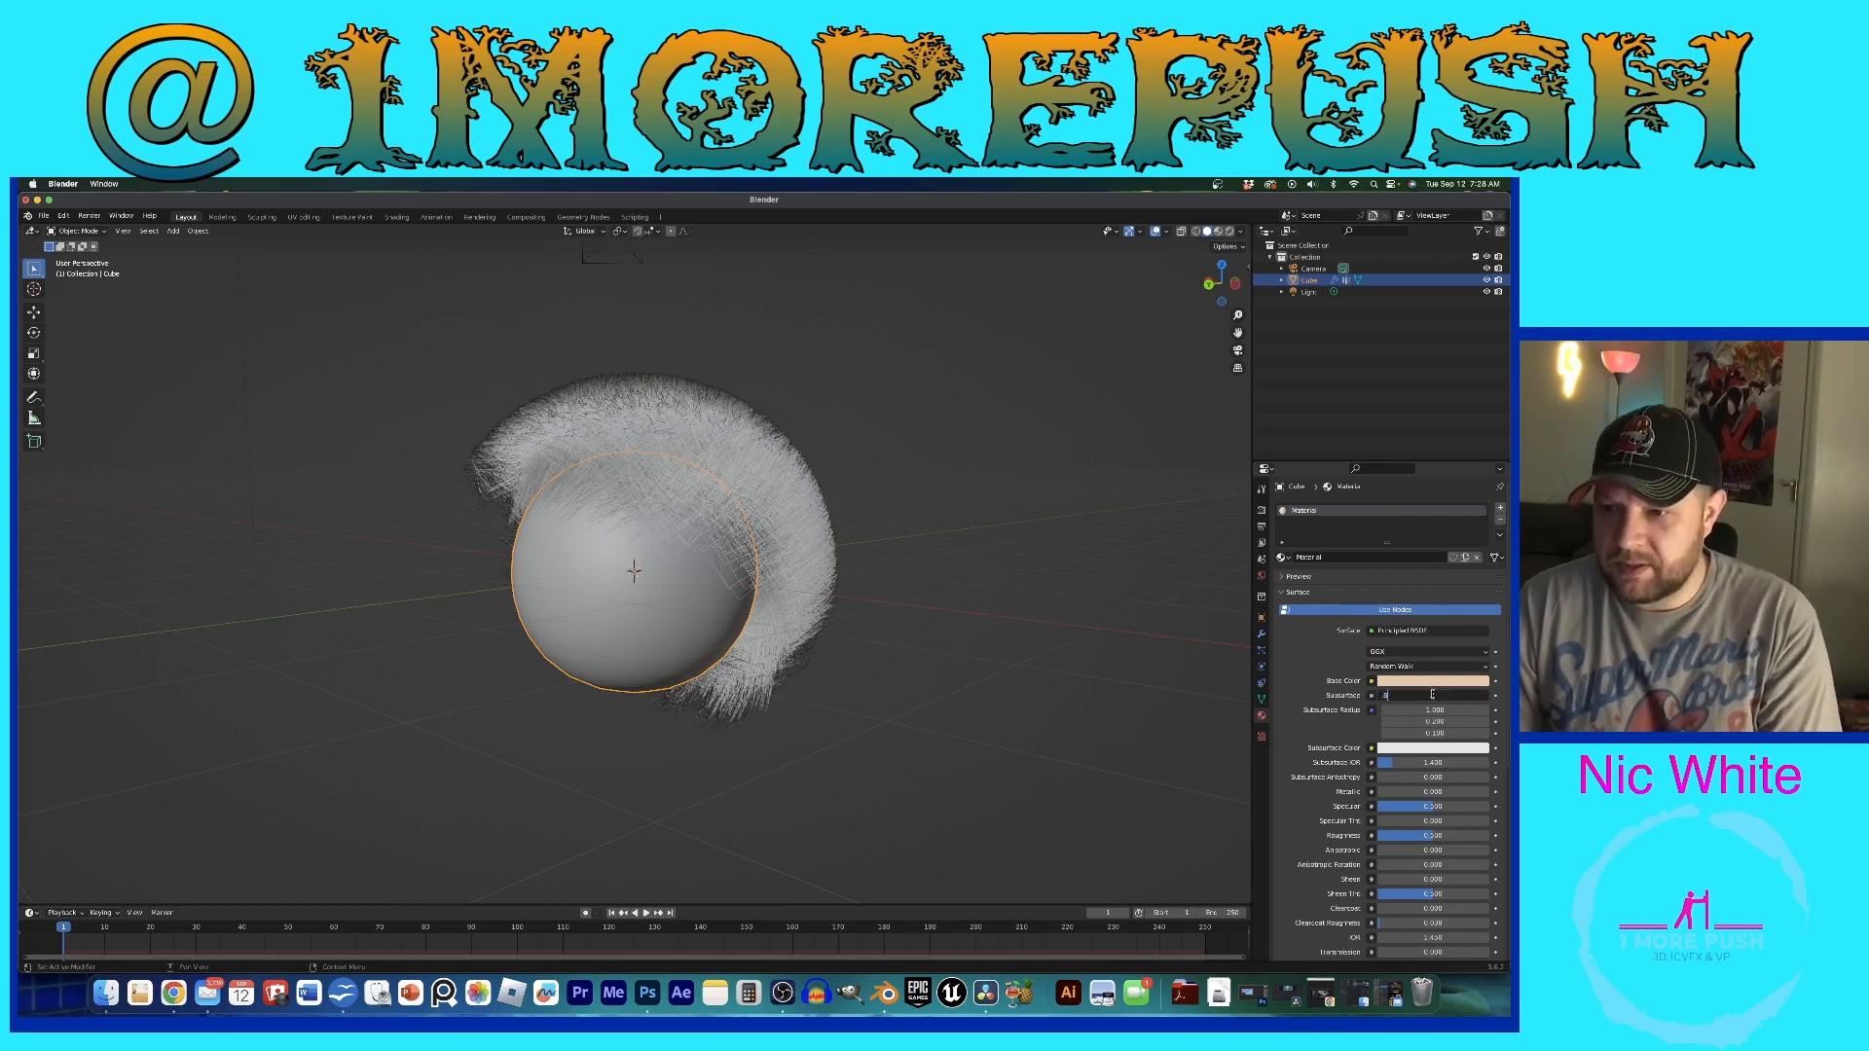
pyautogui.write('.65')
pyautogui.press('Return')
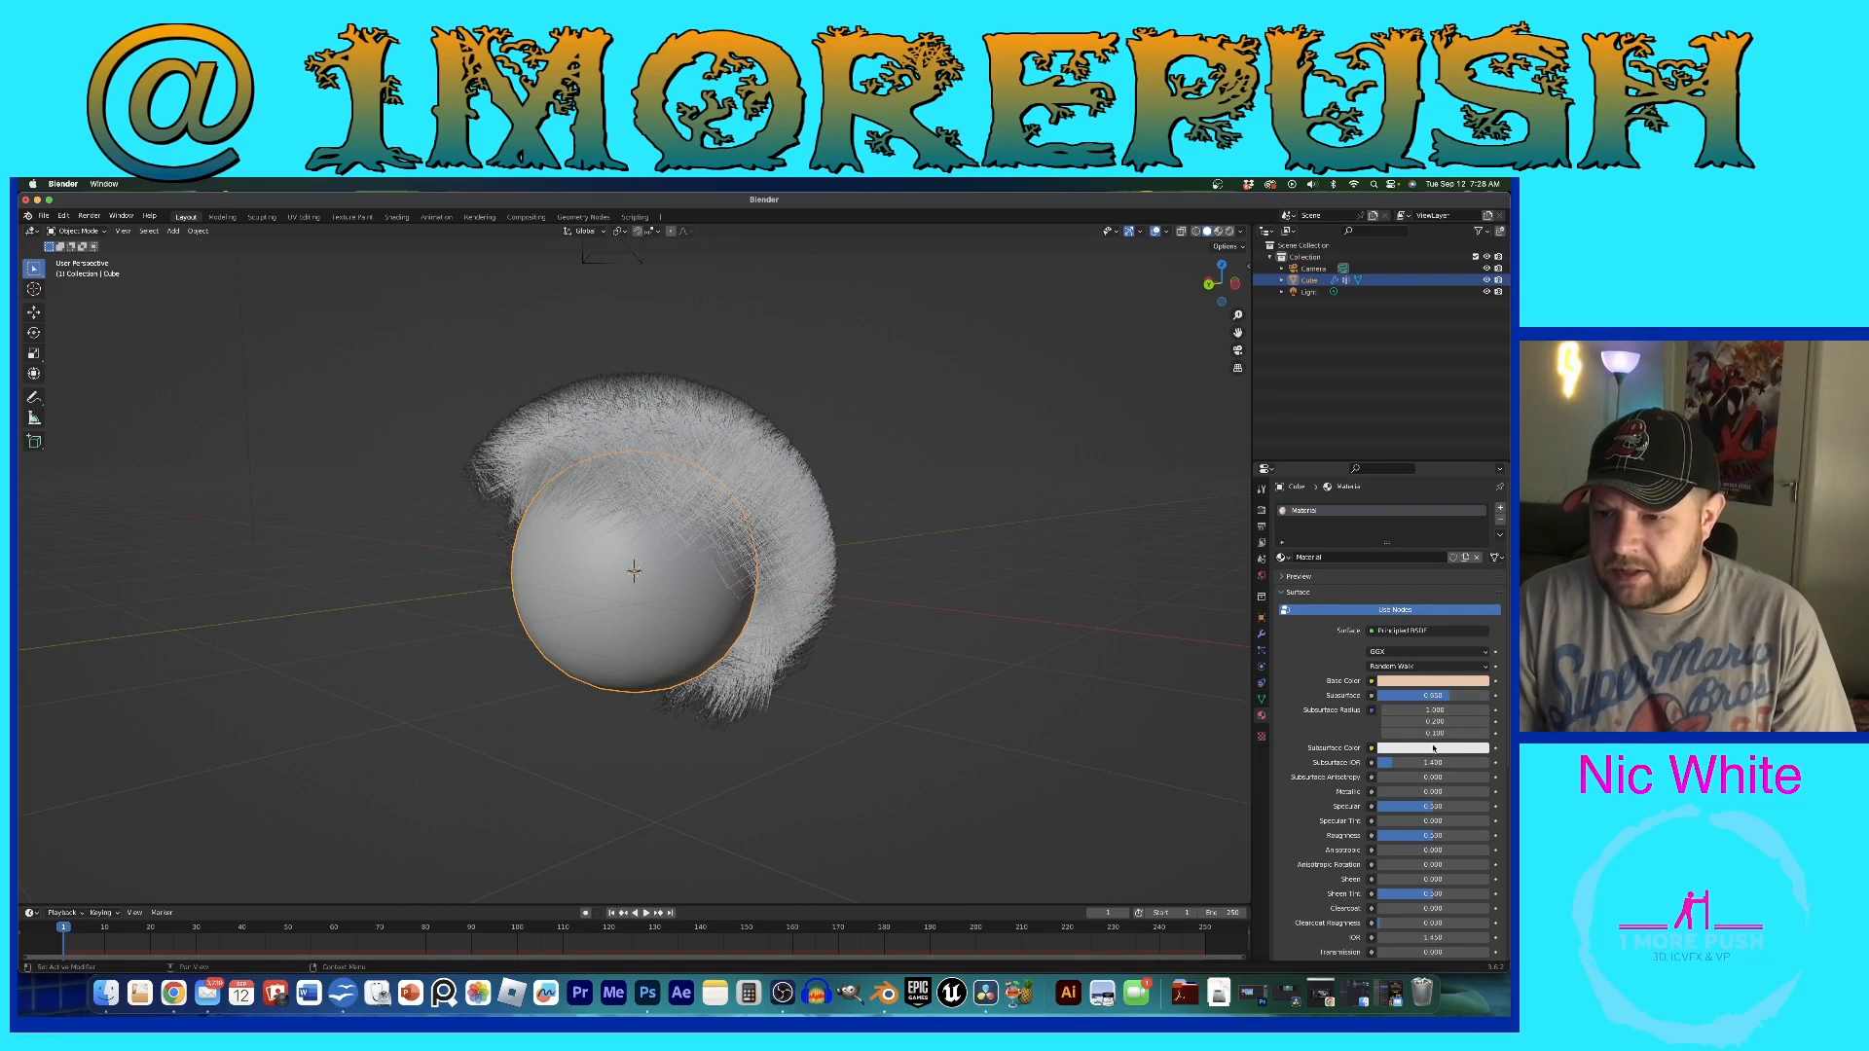
# Step: Set the material's Subsurface Color to pink and show the viewport in material preview shading
pyautogui.click(1434, 747)
pyautogui.moveTo(1428, 636); pyautogui.dragTo(1439, 631)
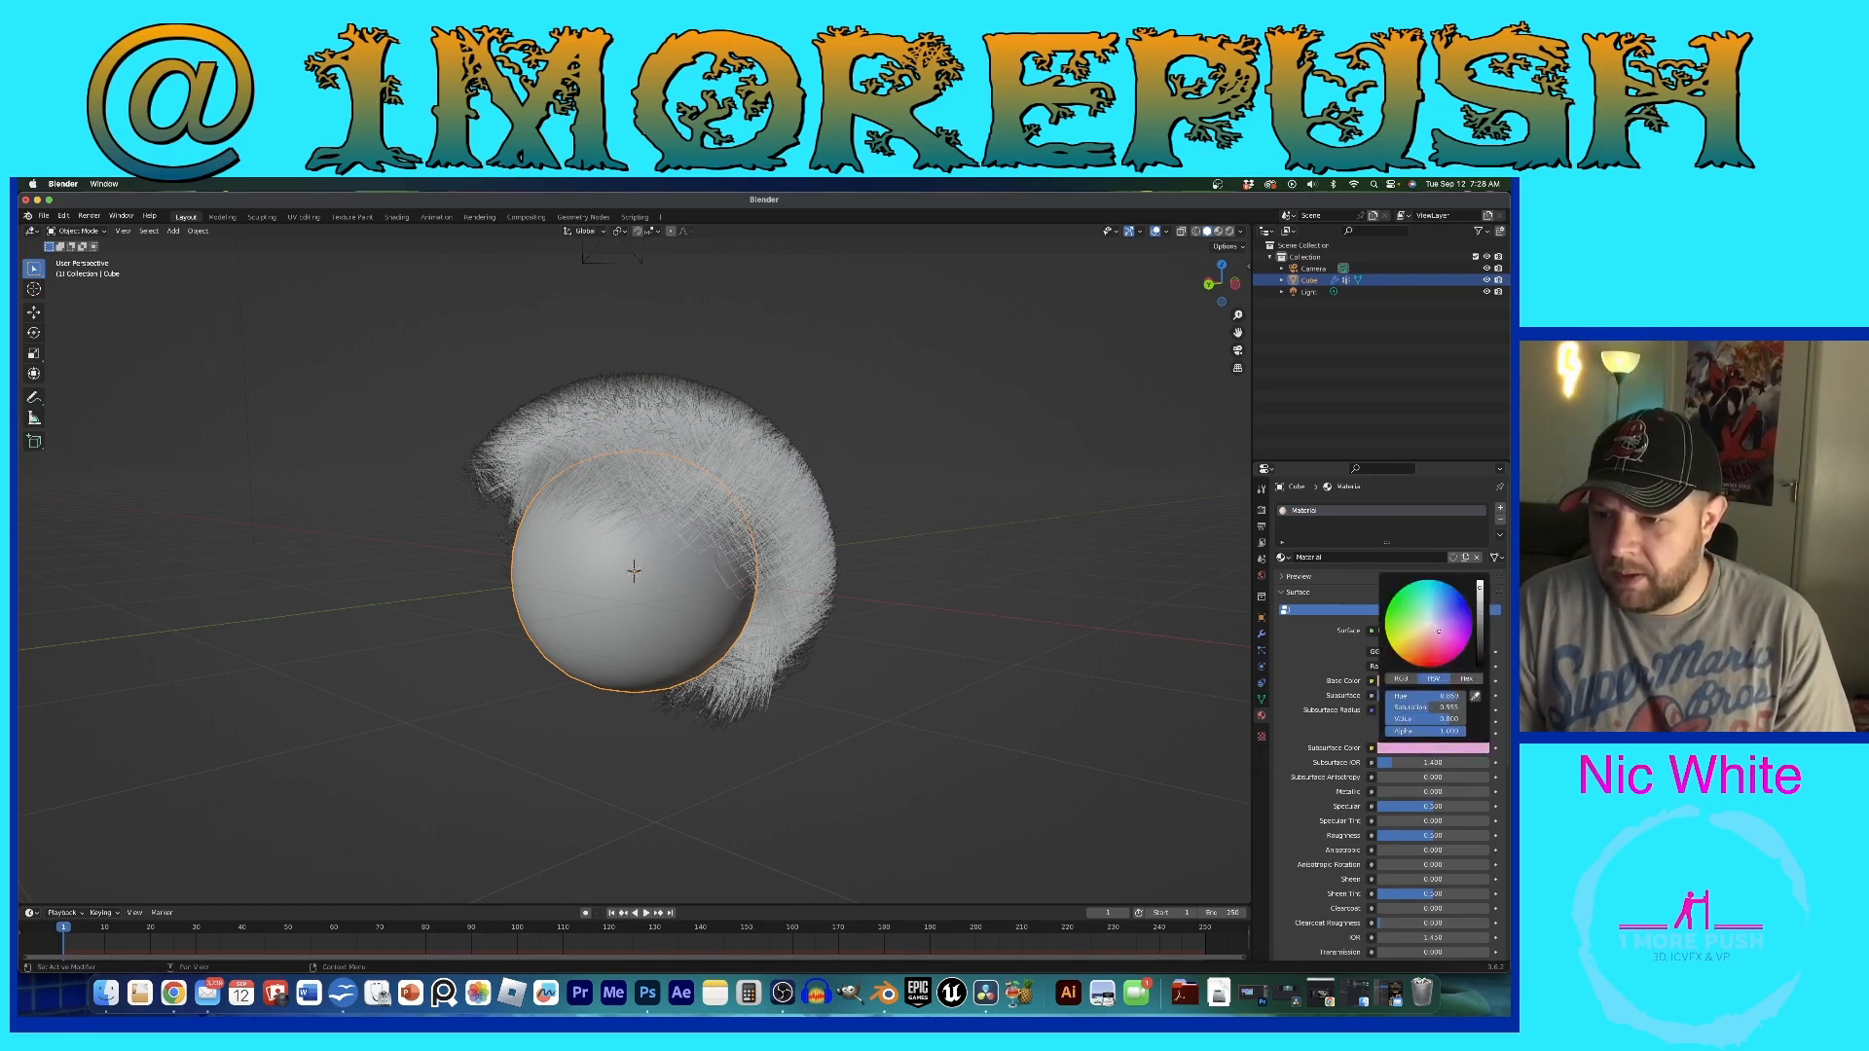
pyautogui.click(1218, 231)
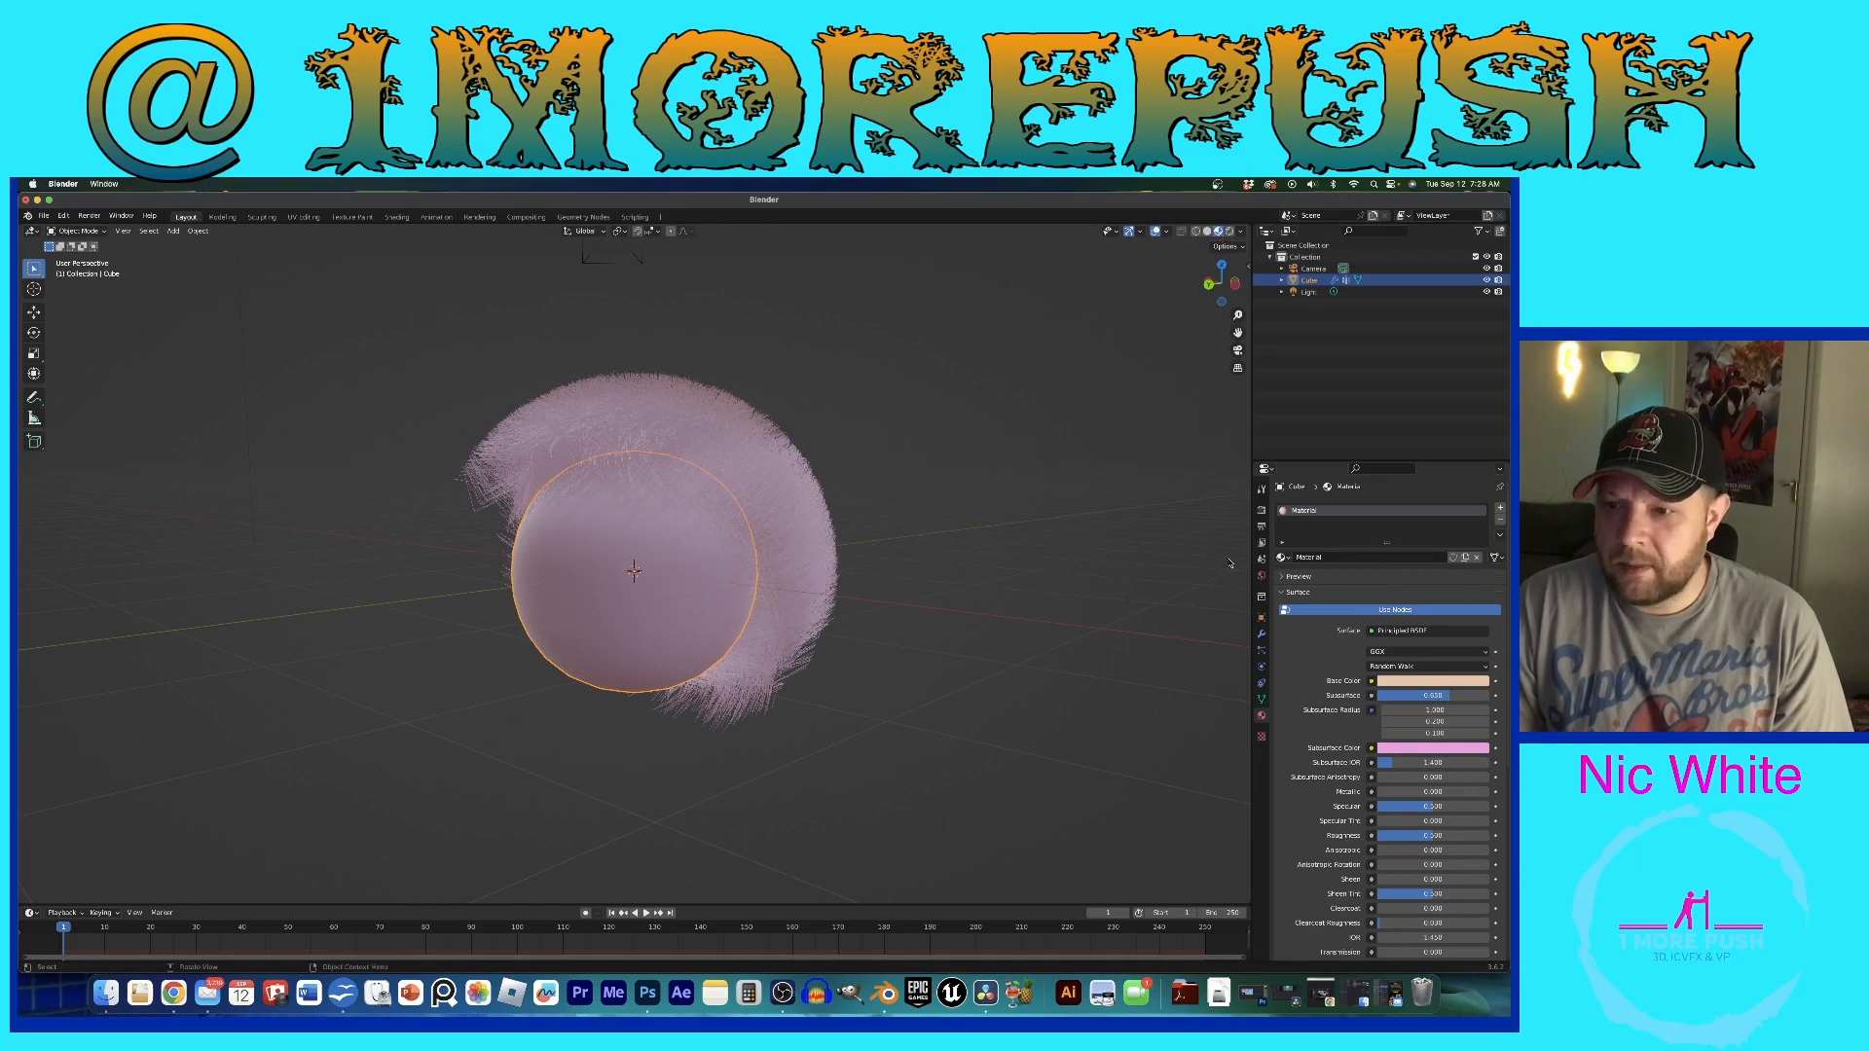
# Step: Add a second material slot with a new material to the sphere and switch to the Shading workspace
pyautogui.click(1287, 592)
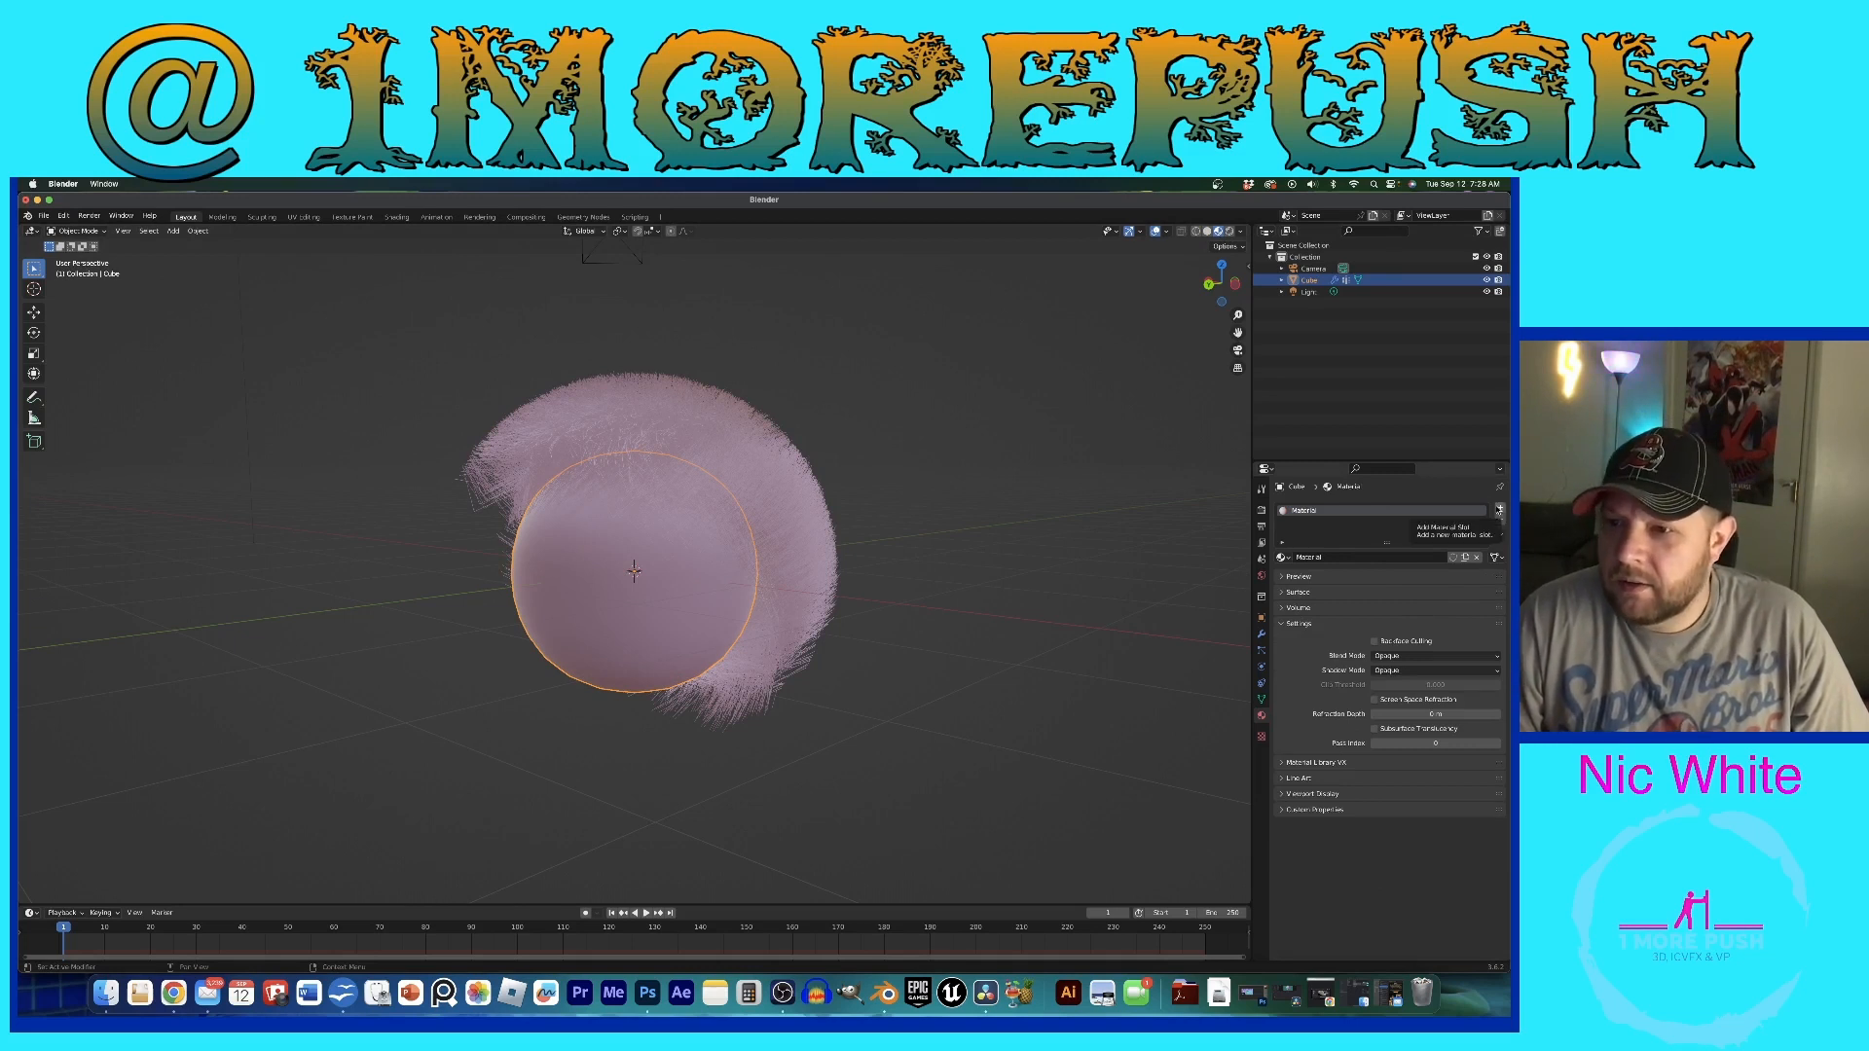
pyautogui.click(1502, 510)
pyautogui.click(1304, 582)
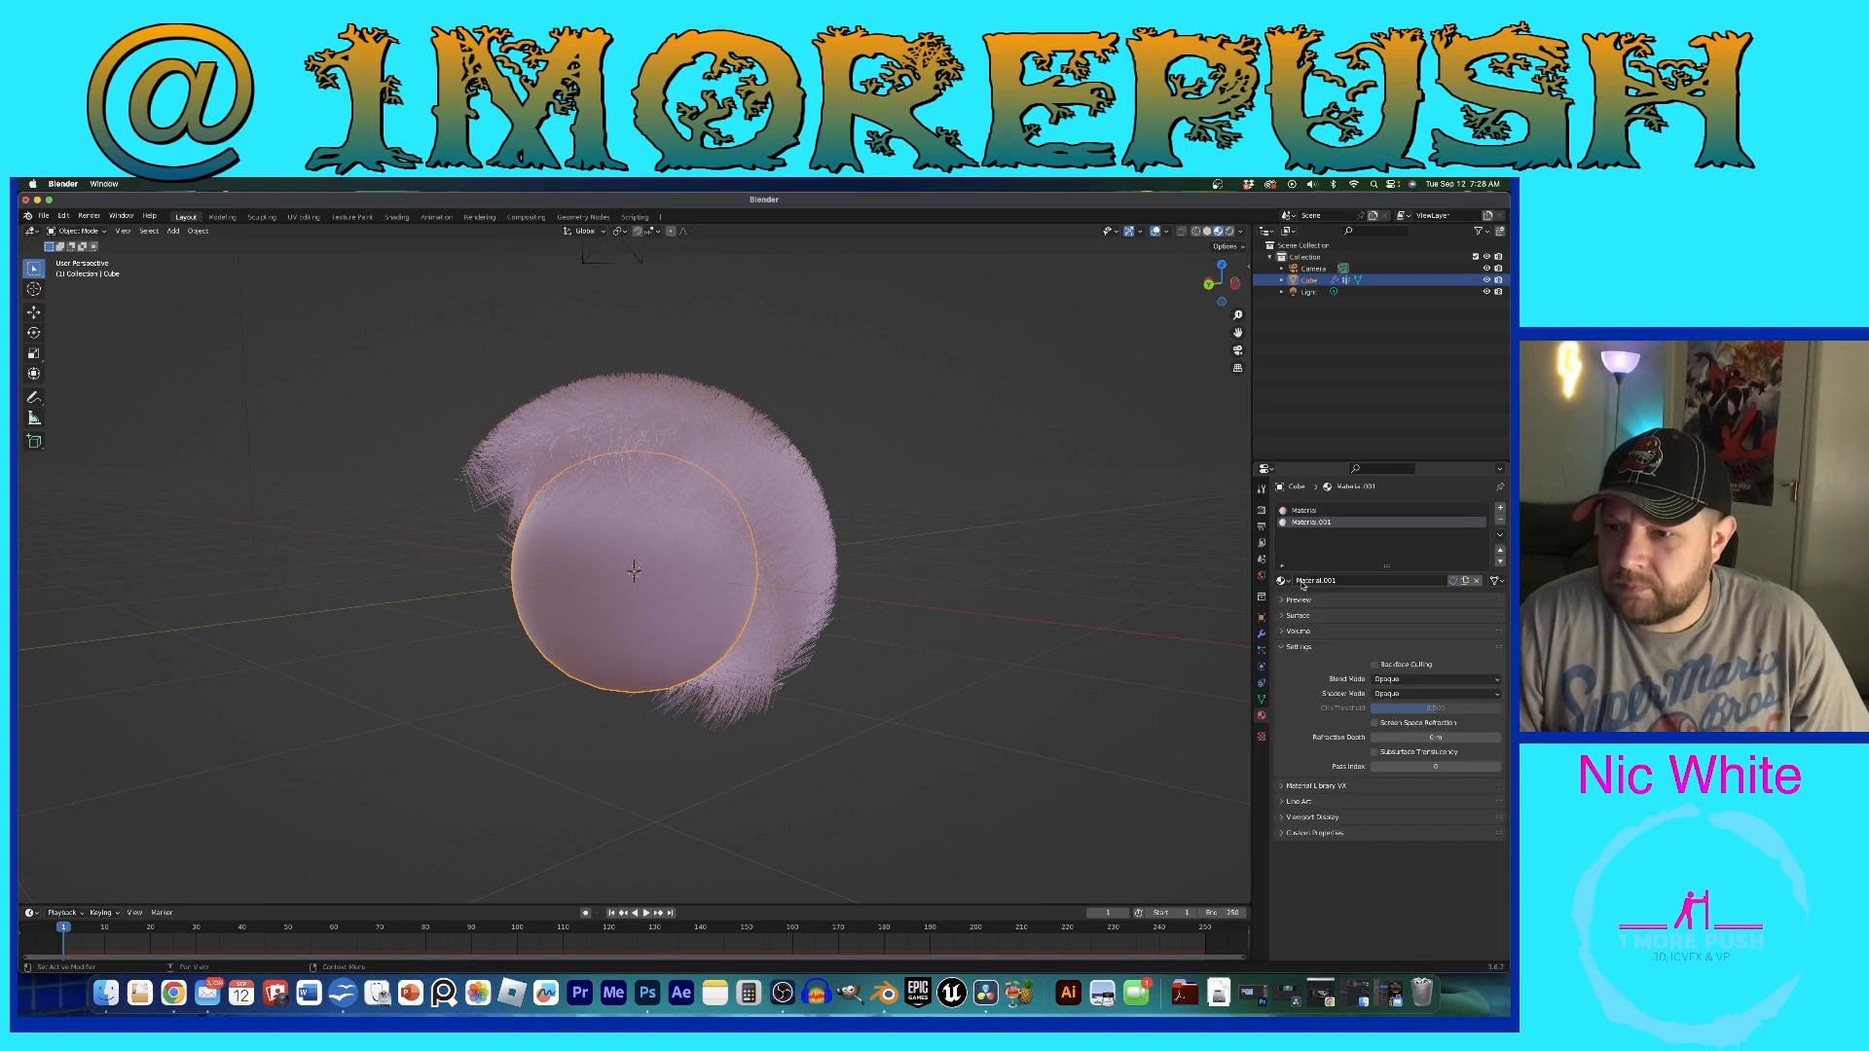
pyautogui.click(396, 217)
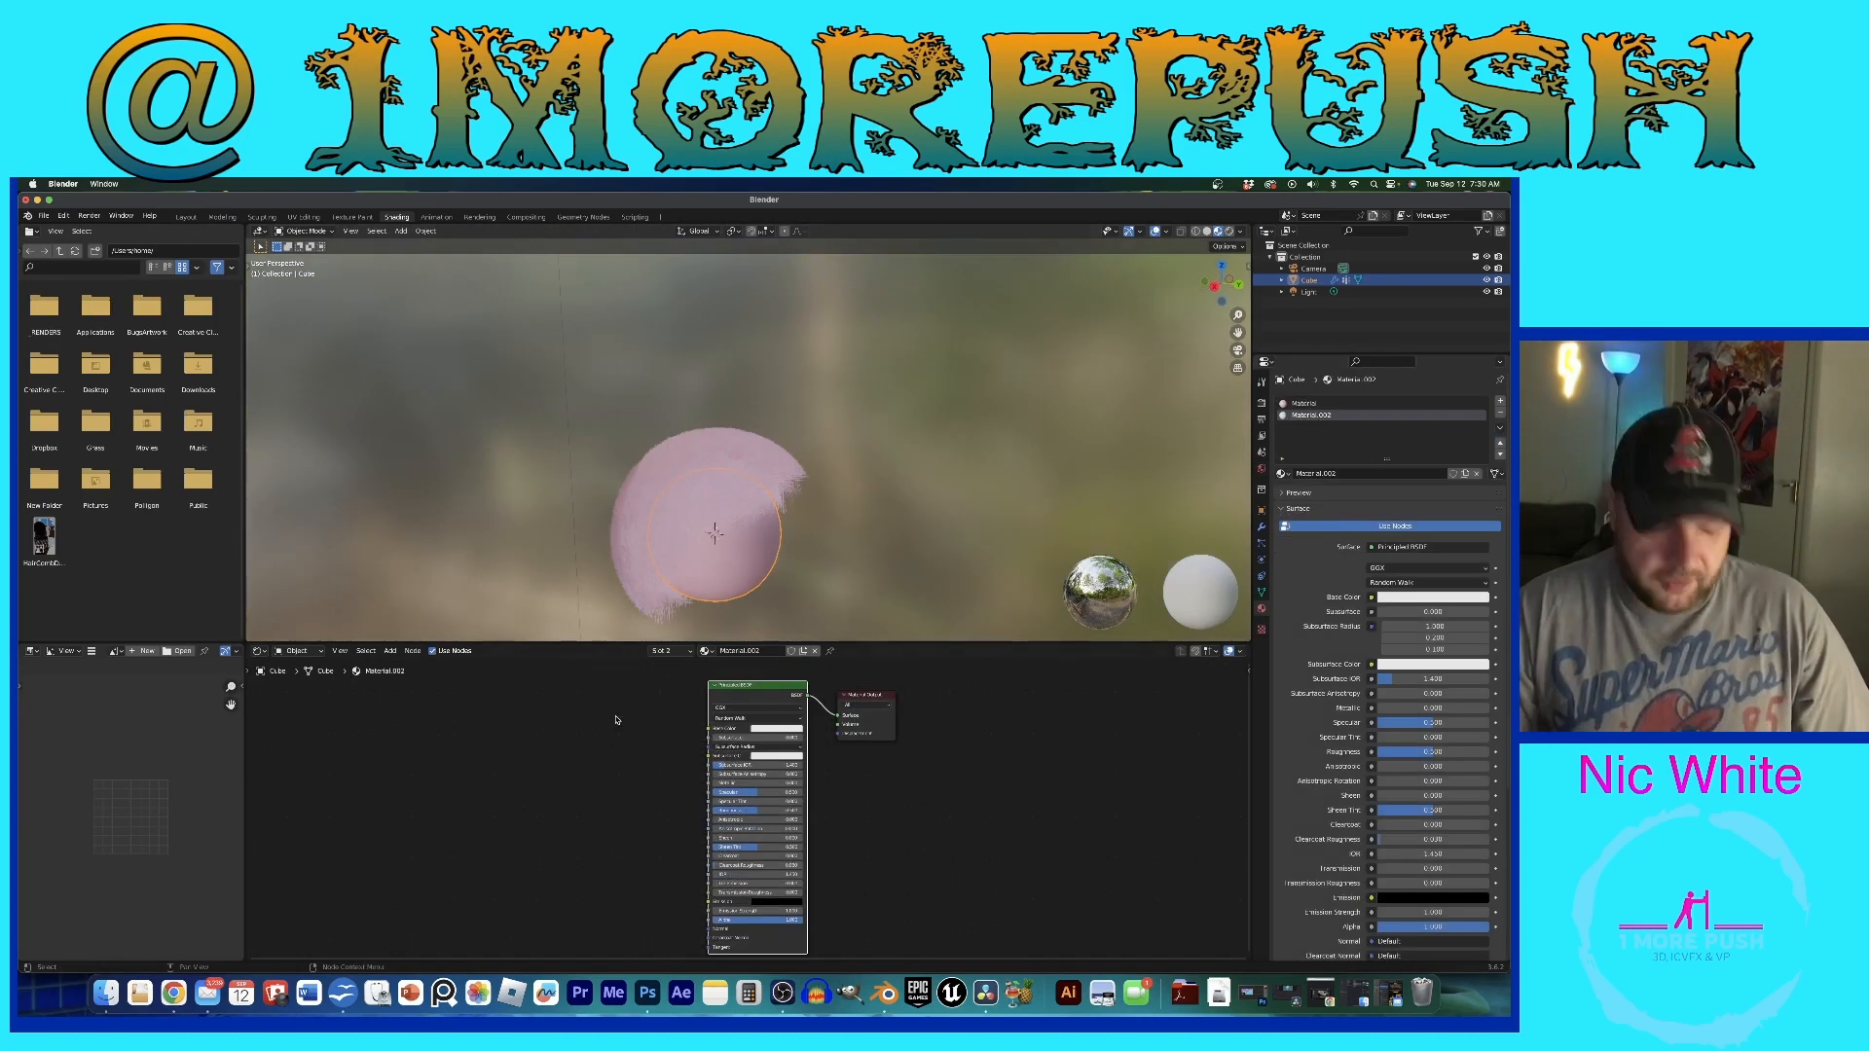
# Step: Add a Color Ramp node and connect its Color output to the Principled BSDF's Base Color
pyautogui.hotkey('shift', 'a')
pyautogui.click(607, 732)
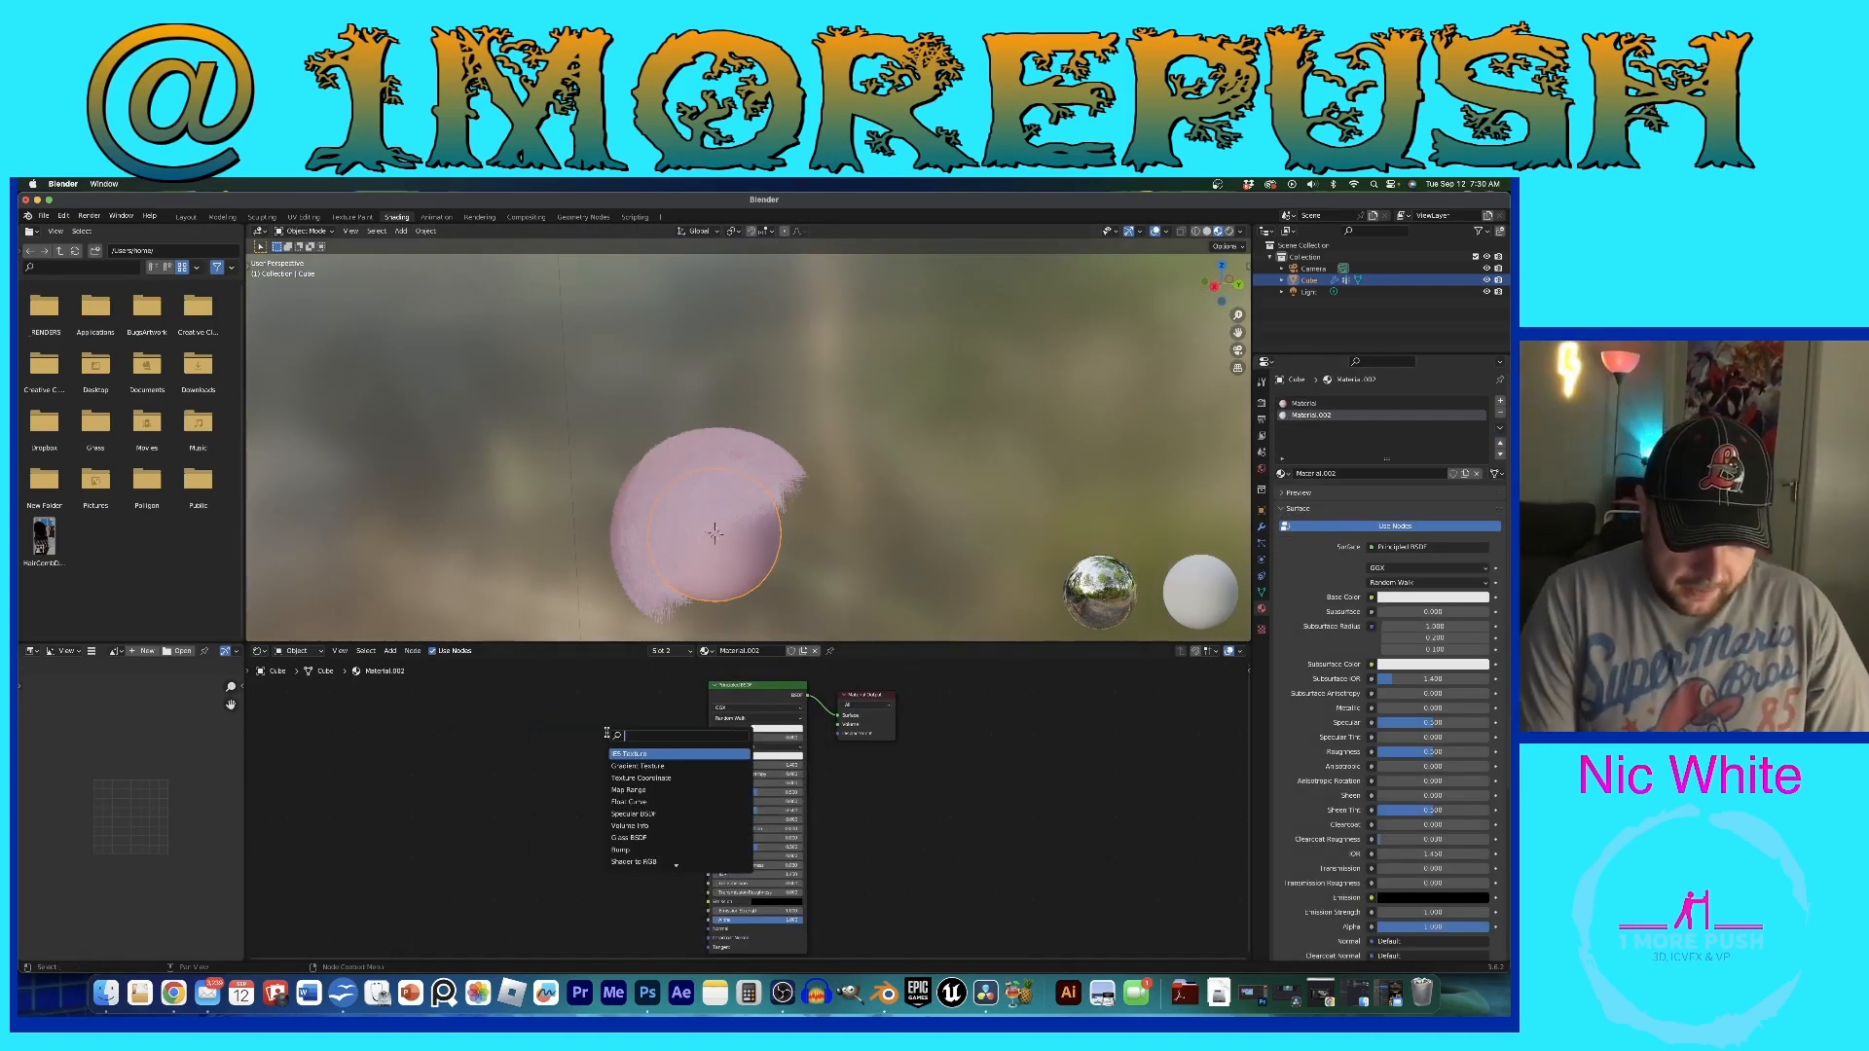
pyautogui.write('ramp')
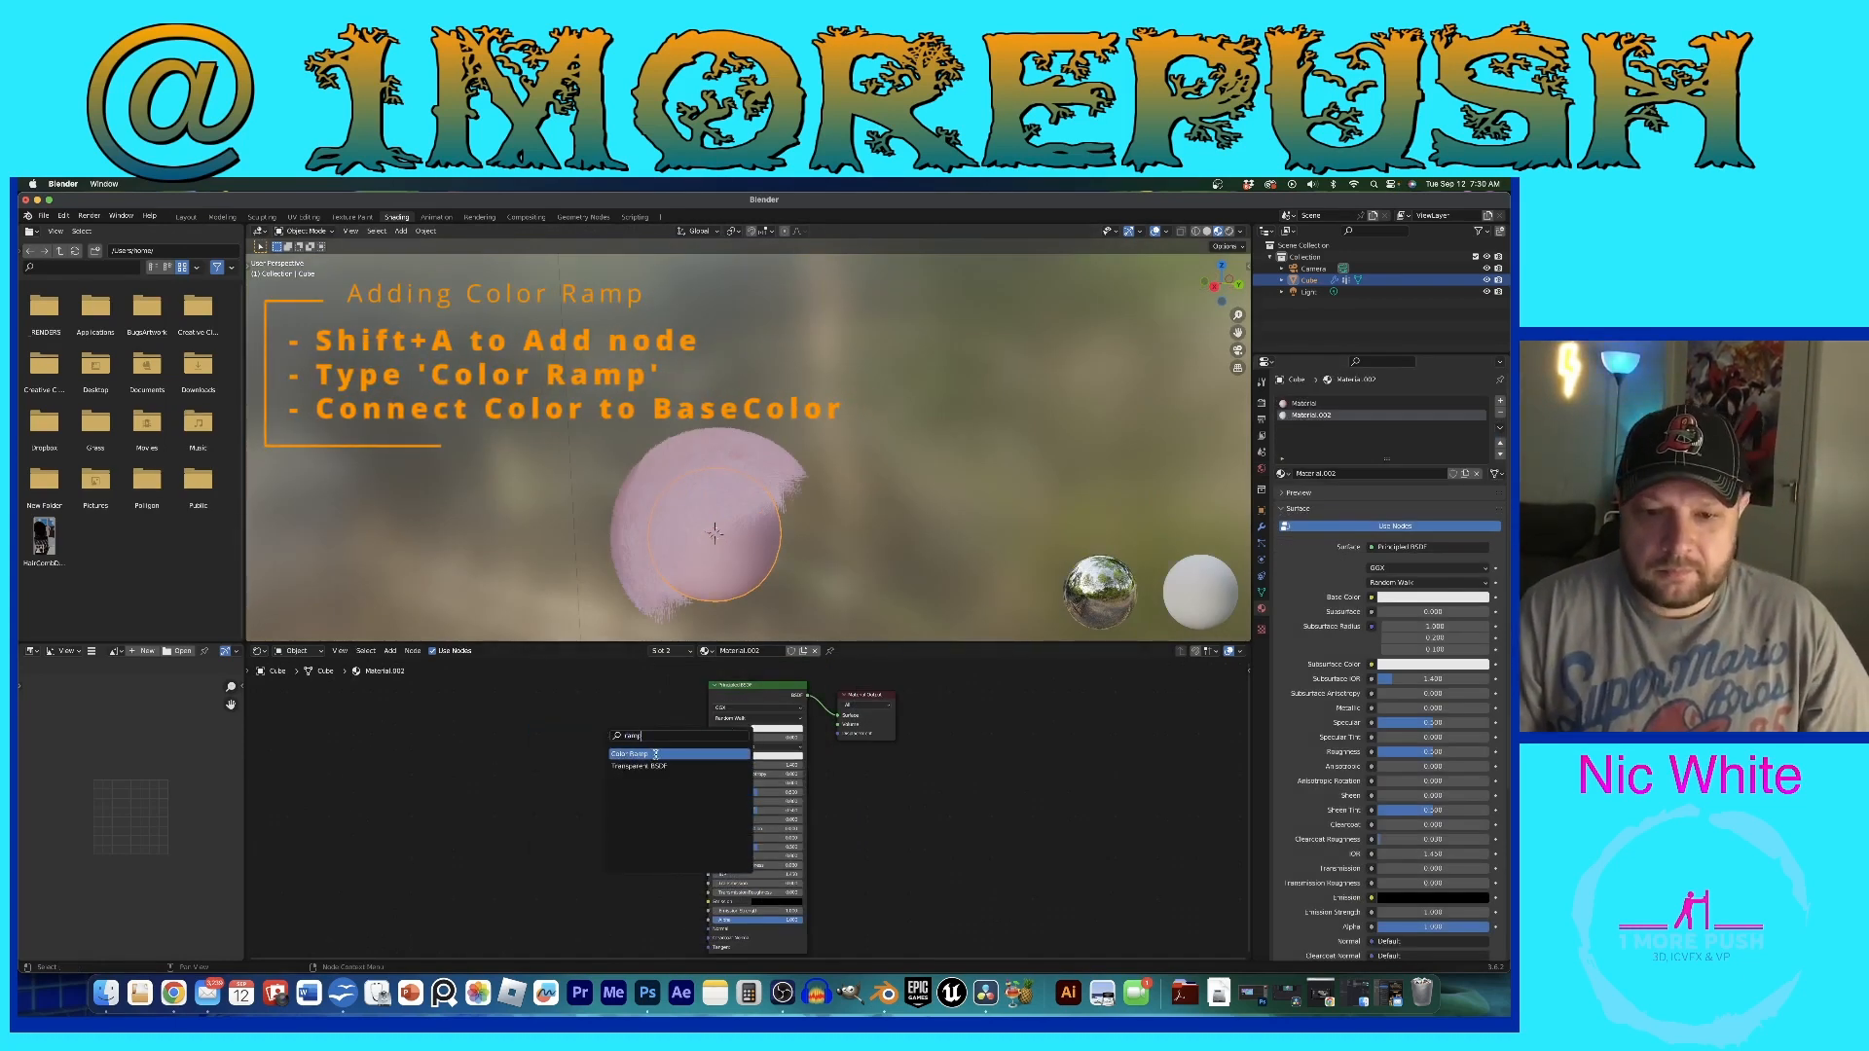
pyautogui.click(655, 755)
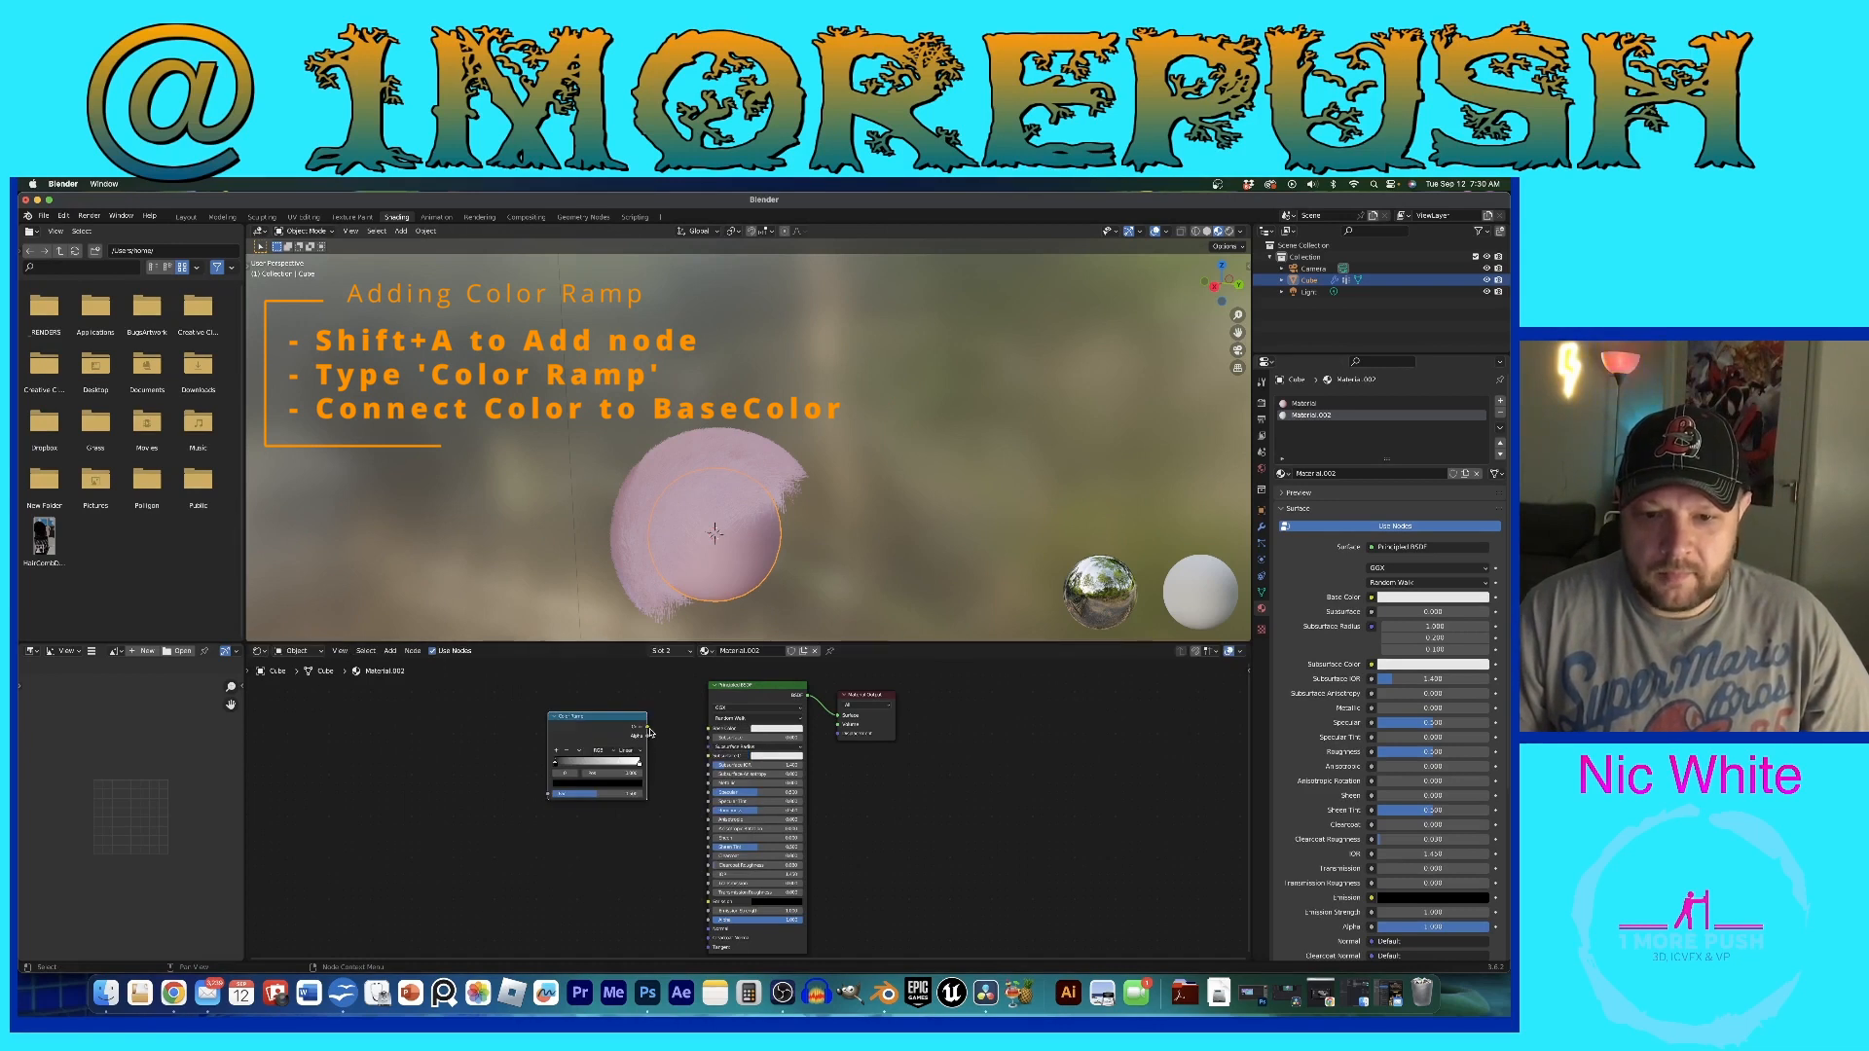
pyautogui.click(650, 731)
pyautogui.moveTo(649, 730); pyautogui.dragTo(708, 728)
pyautogui.click(648, 730)
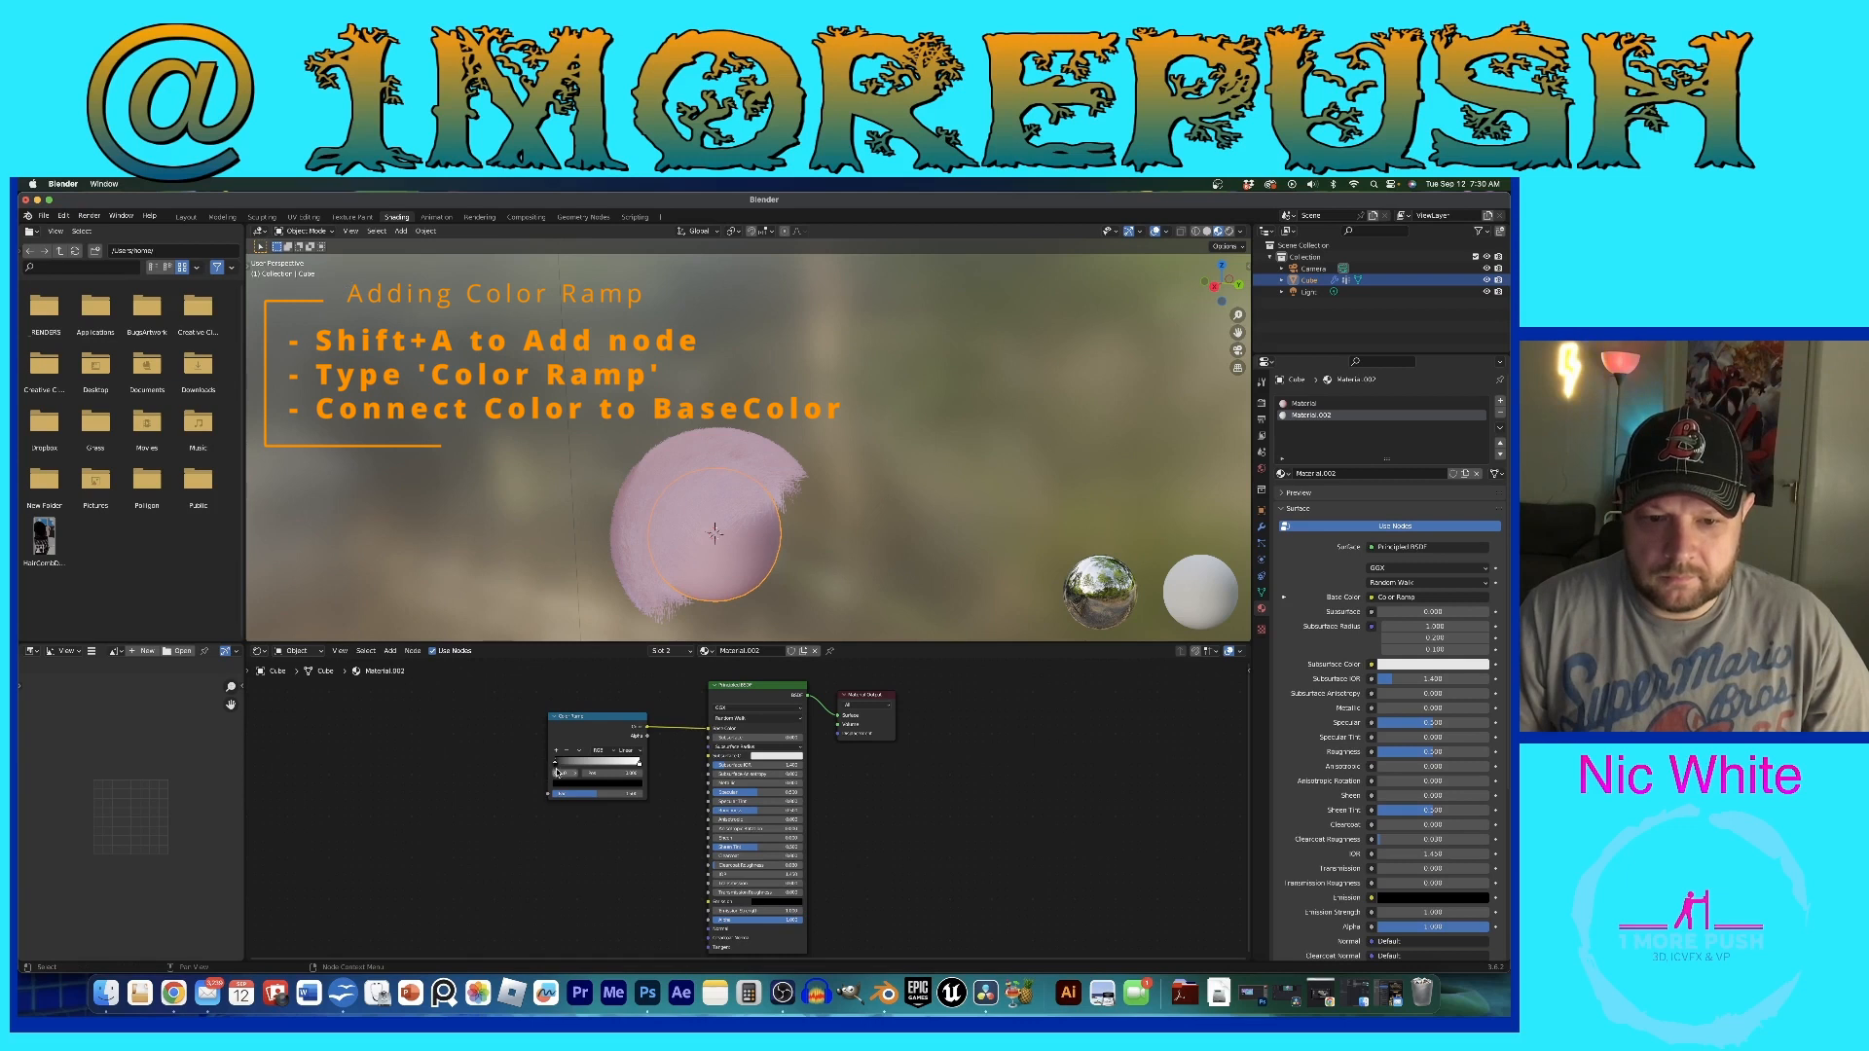
# Step: Color the ramp's first stop magenta and its last stop cyan blue
pyautogui.click(589, 787)
pyautogui.moveTo(623, 693); pyautogui.dragTo(623, 670)
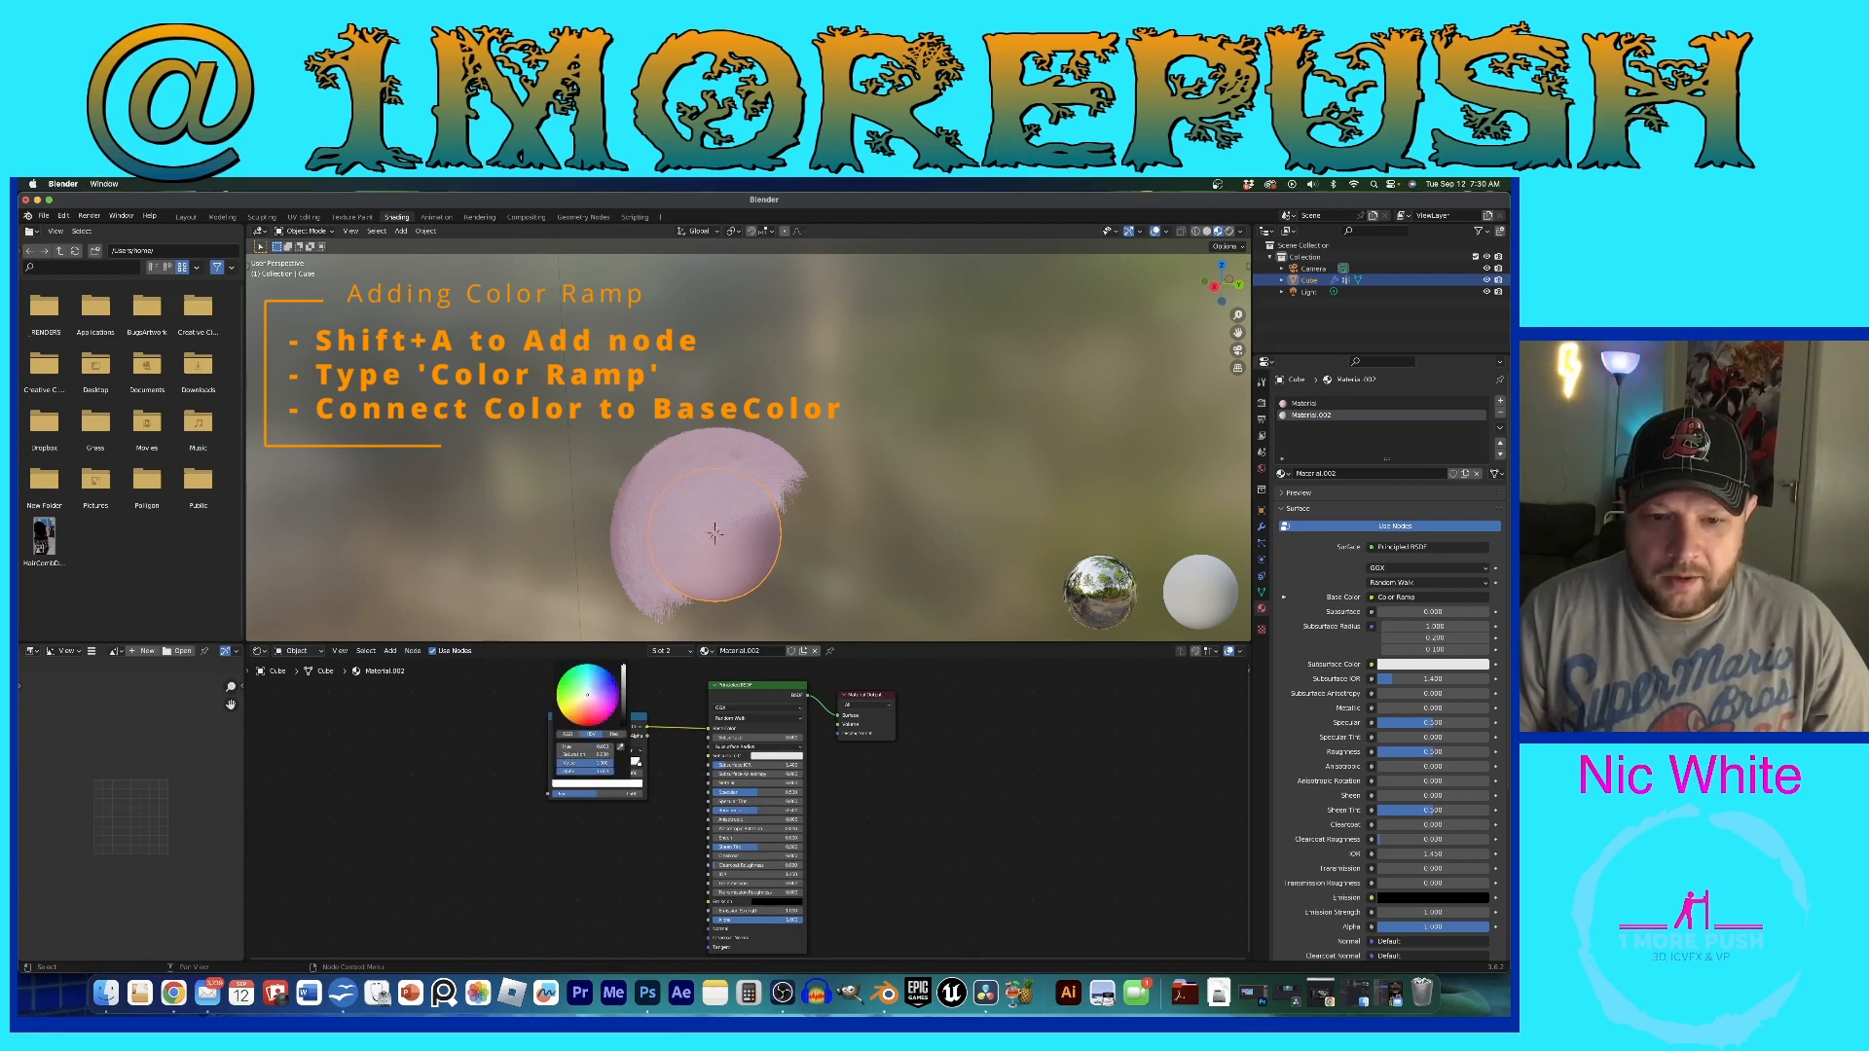
pyautogui.click(597, 708)
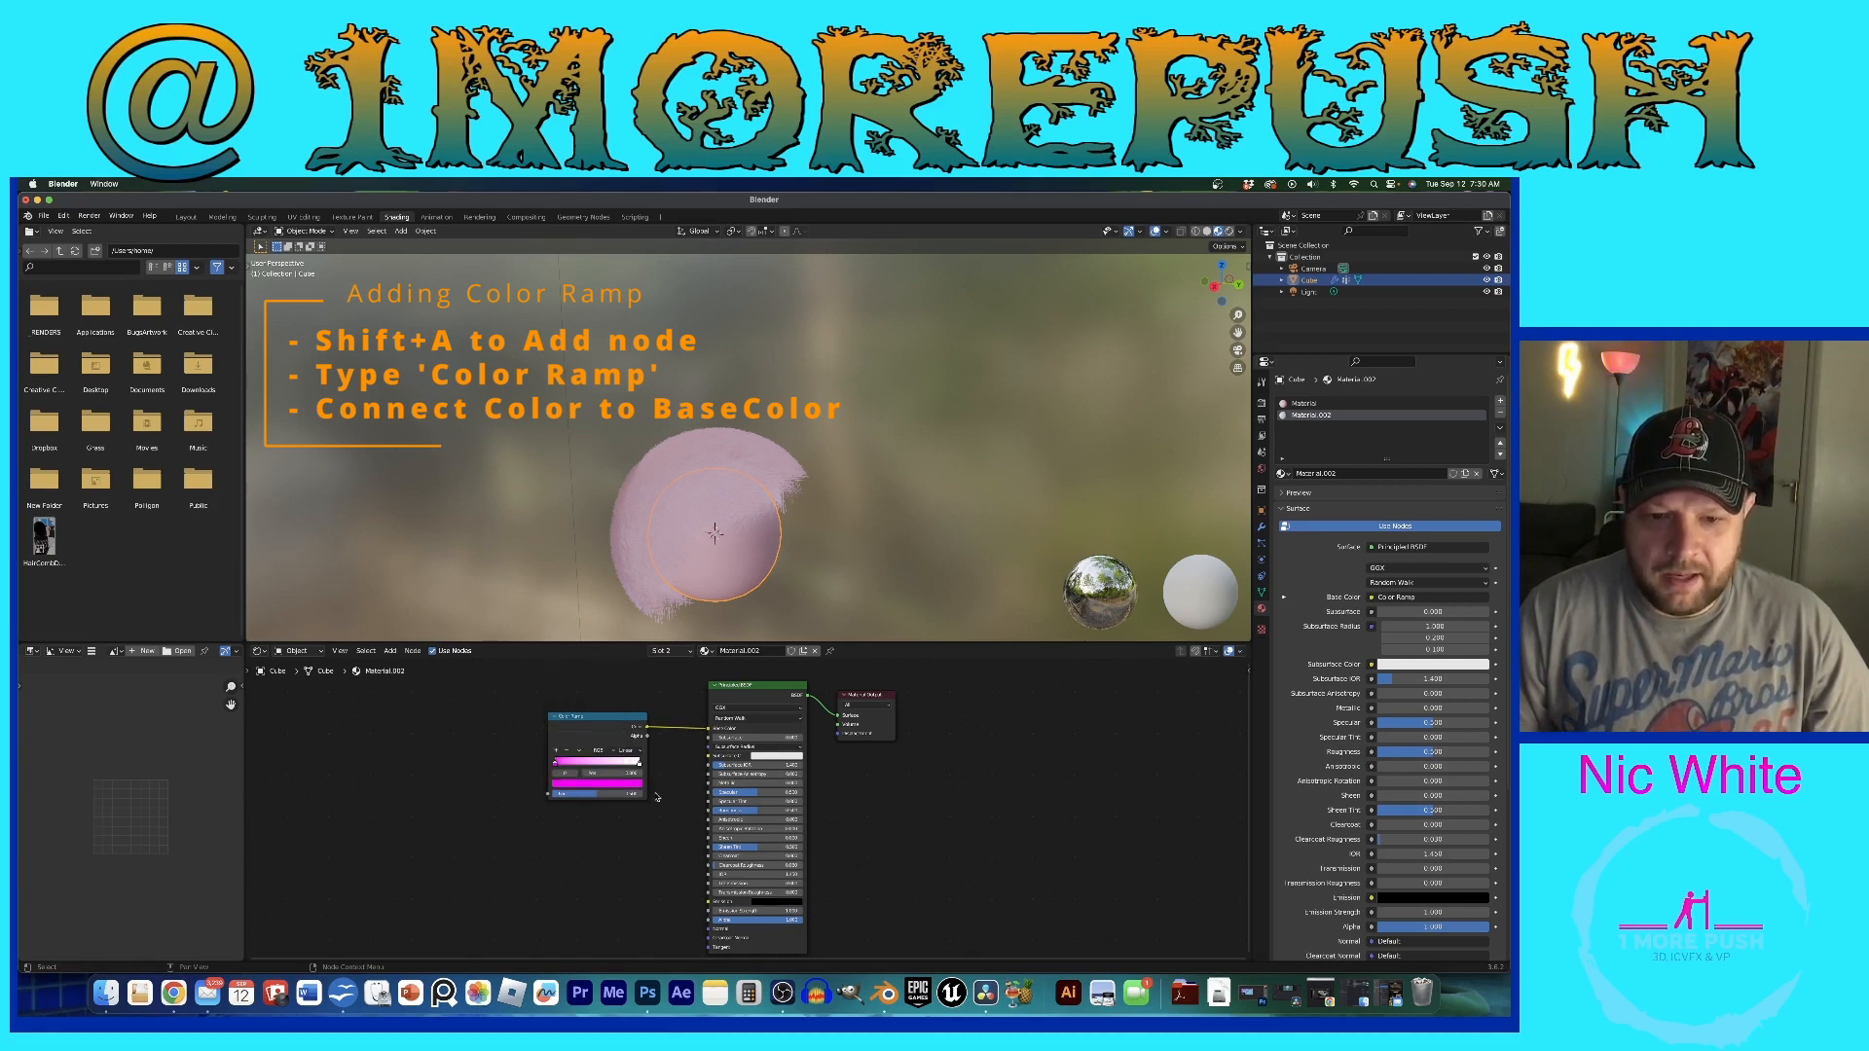
pyautogui.click(639, 766)
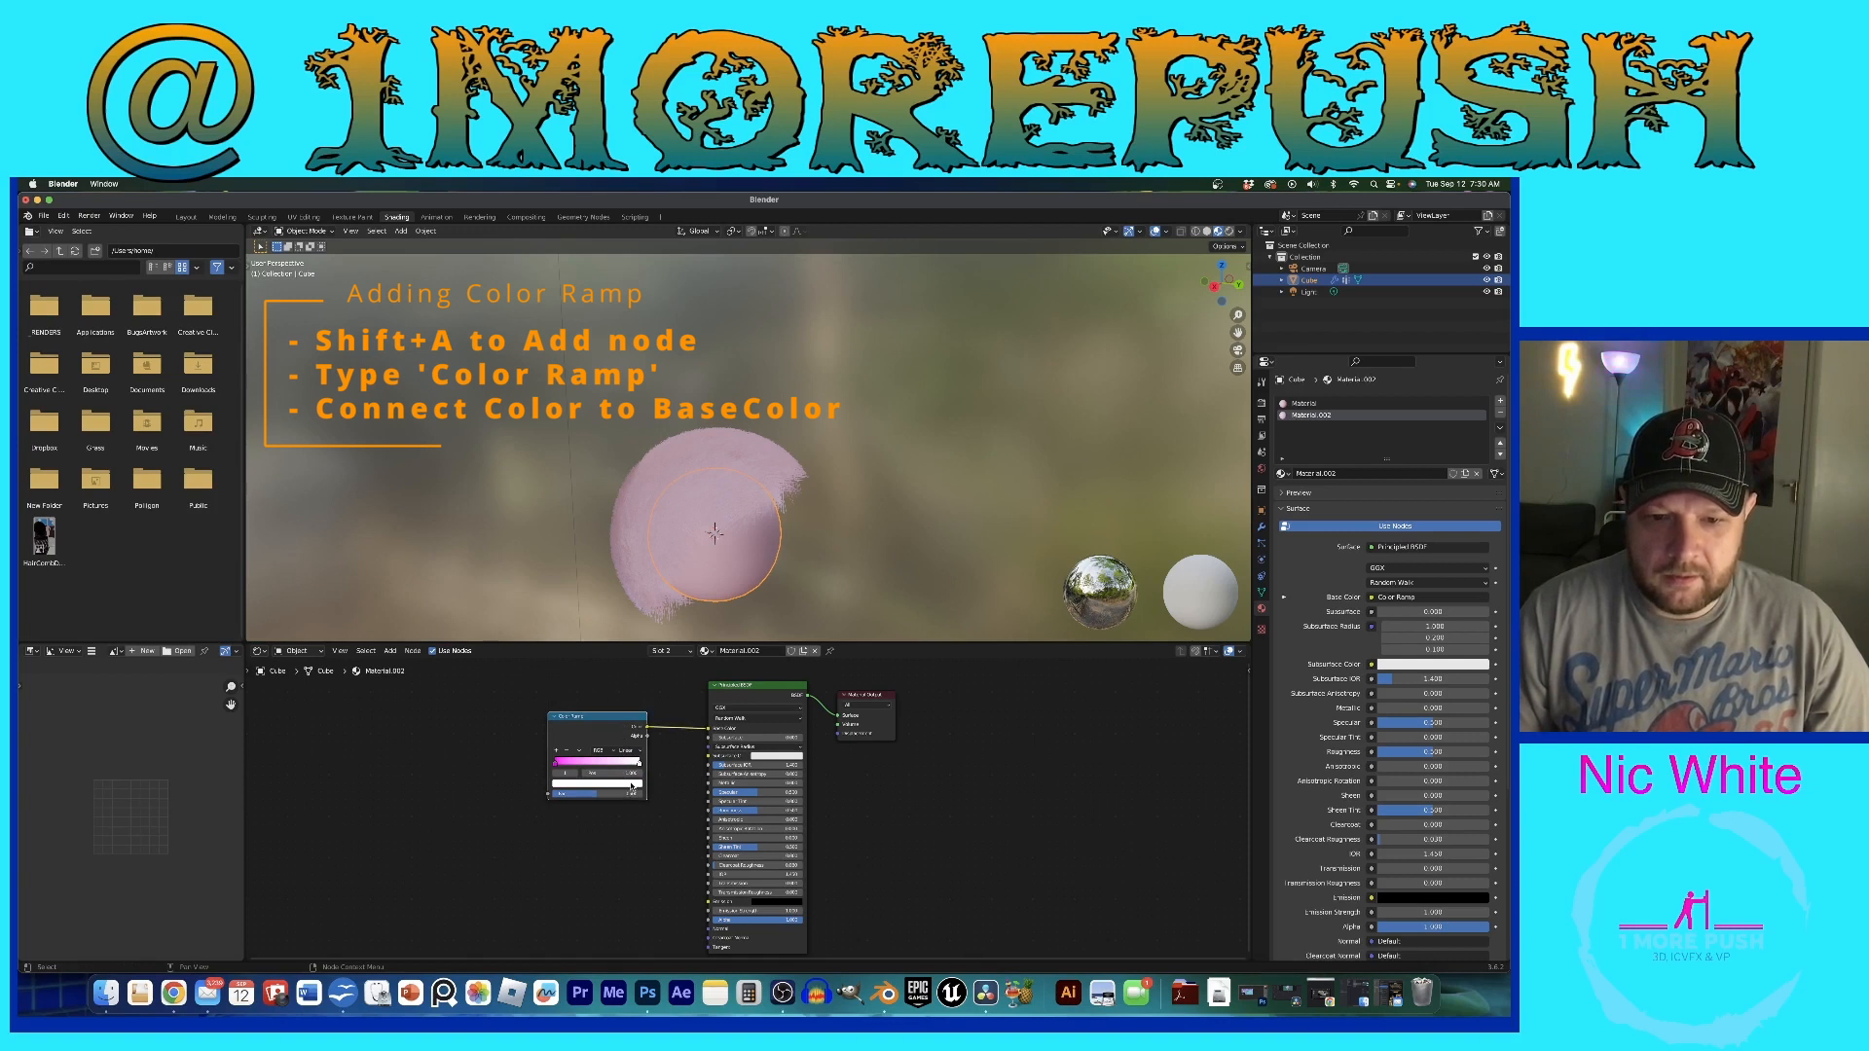
pyautogui.click(632, 785)
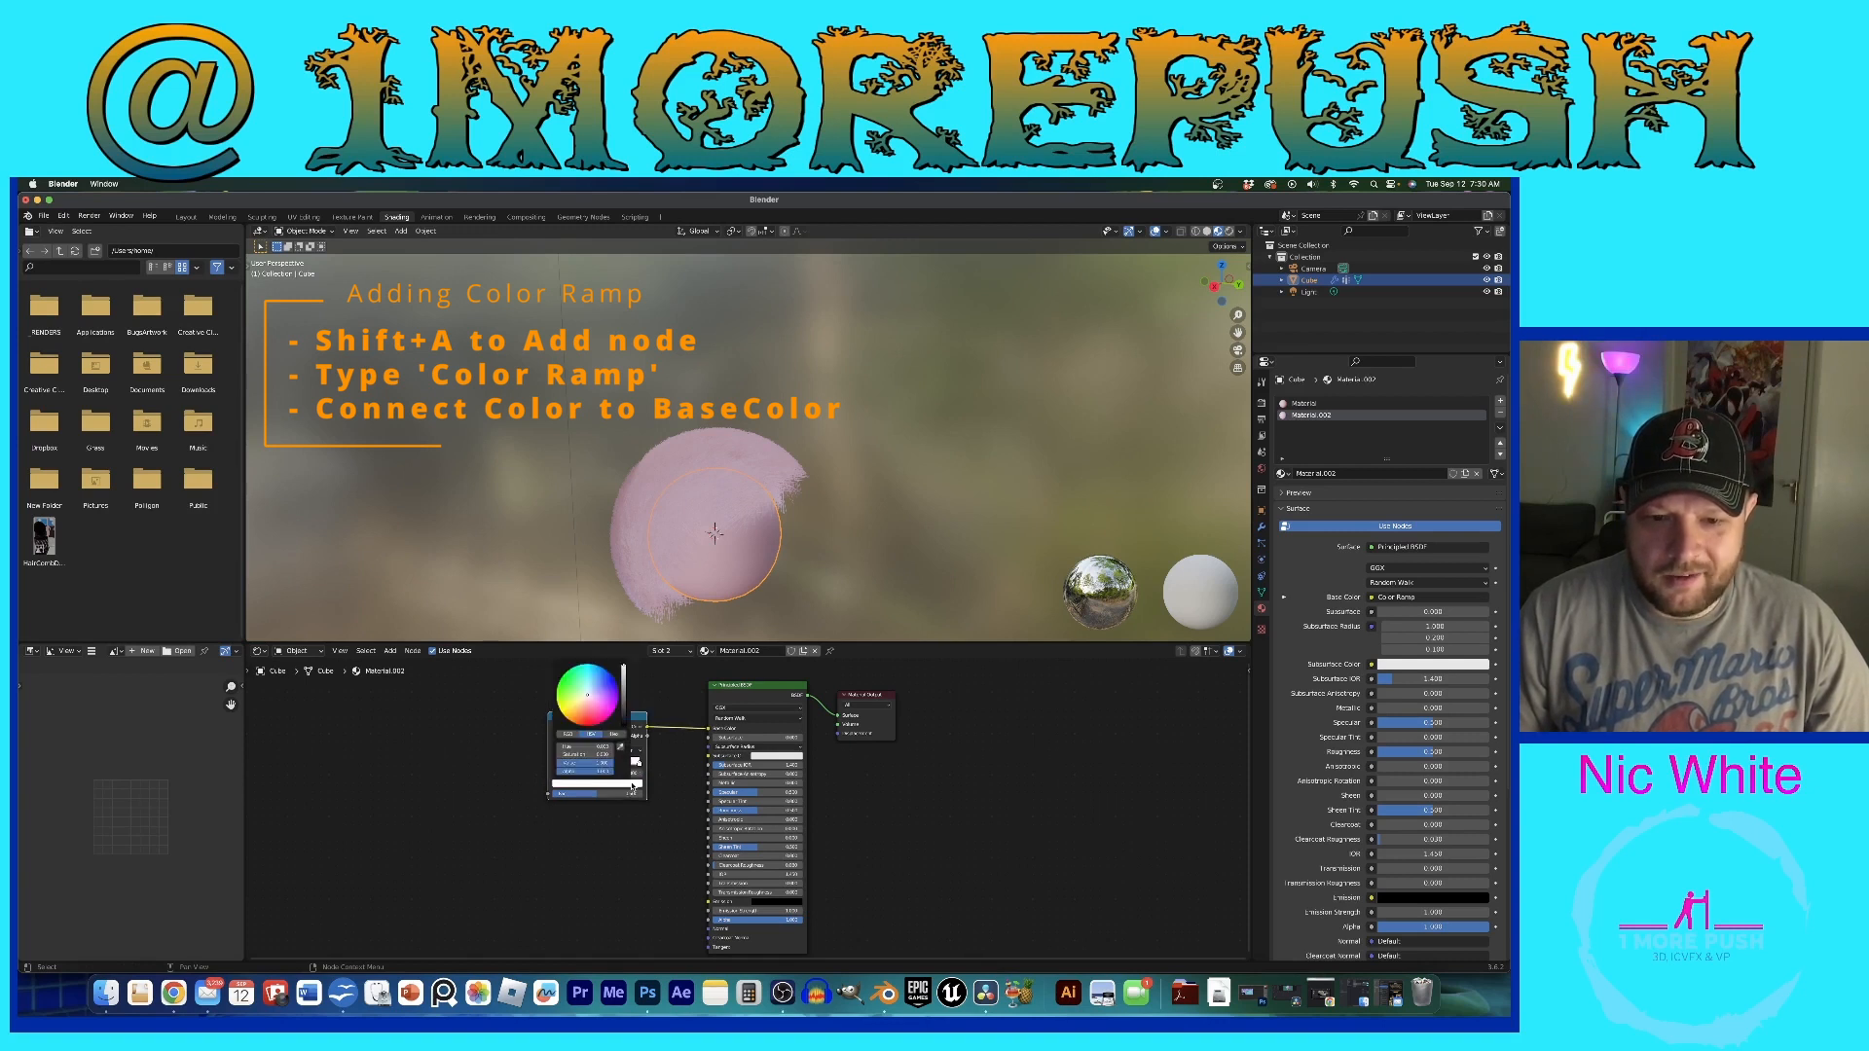
pyautogui.click(580, 685)
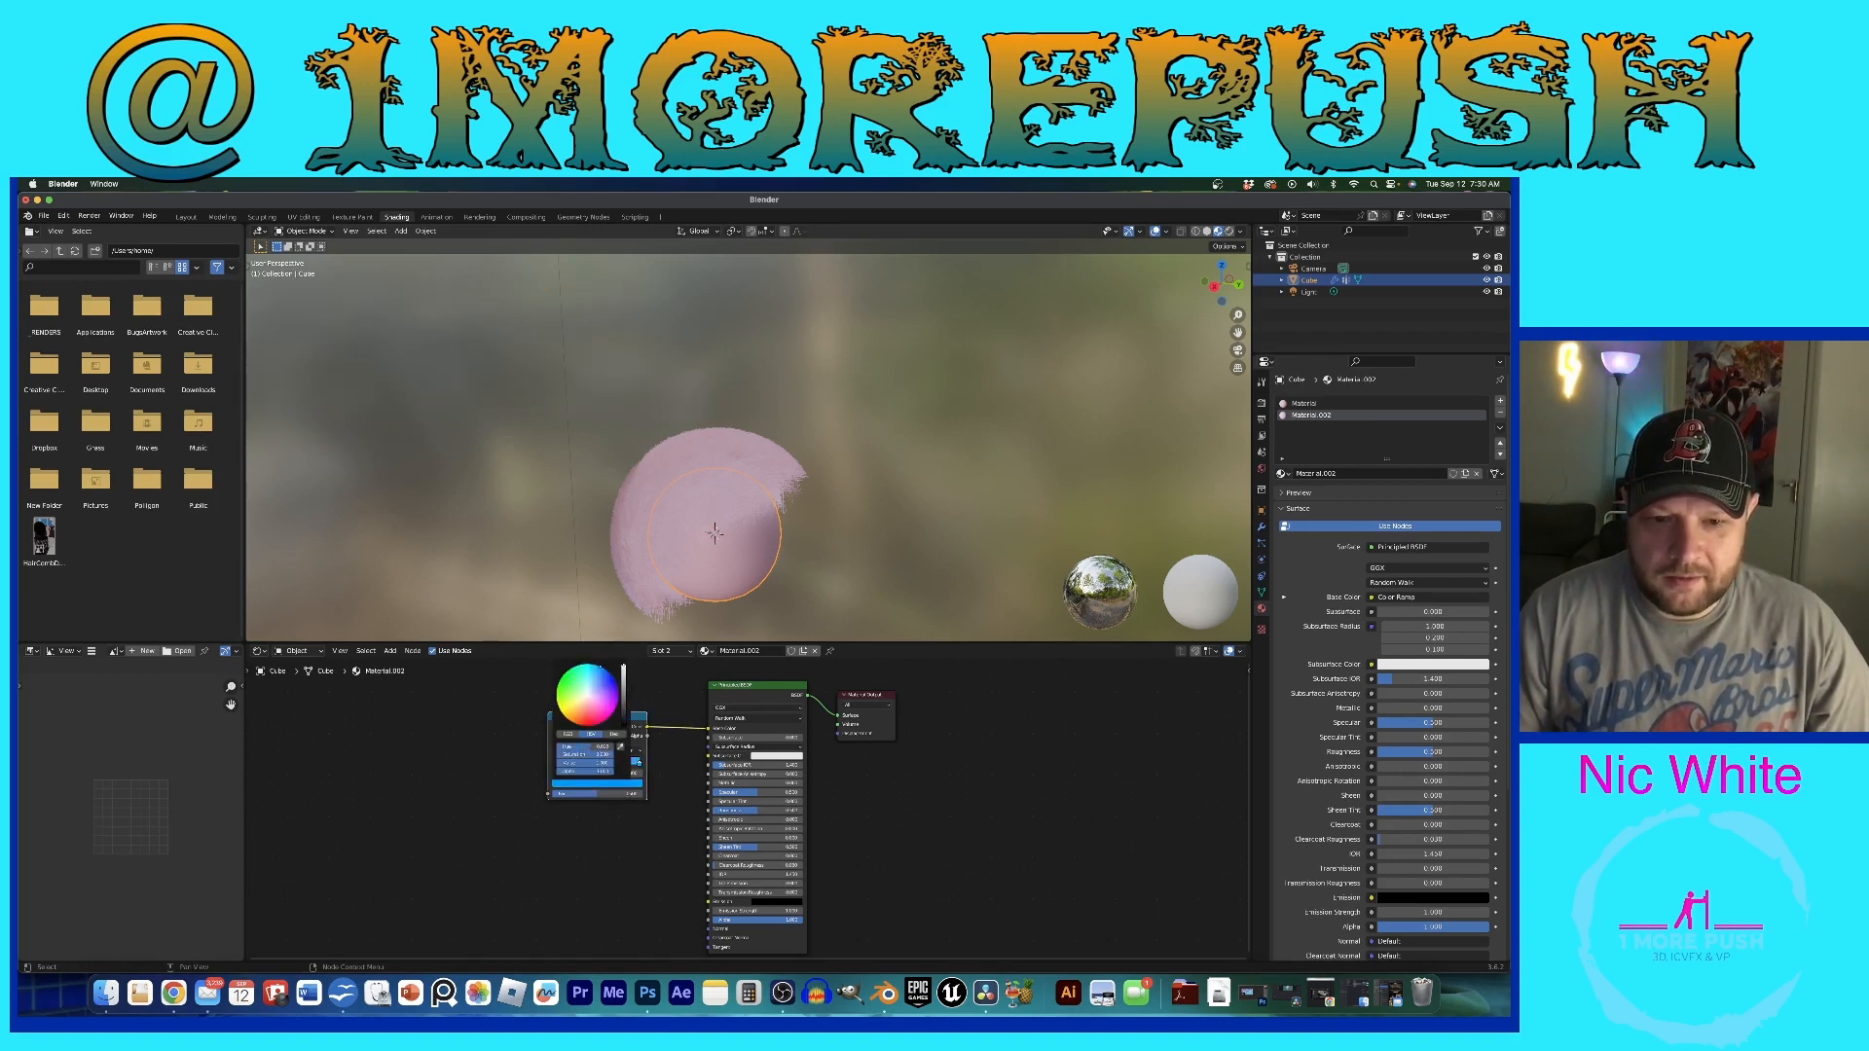
pyautogui.hotkey('shift', 'a')
pyautogui.click(454, 726)
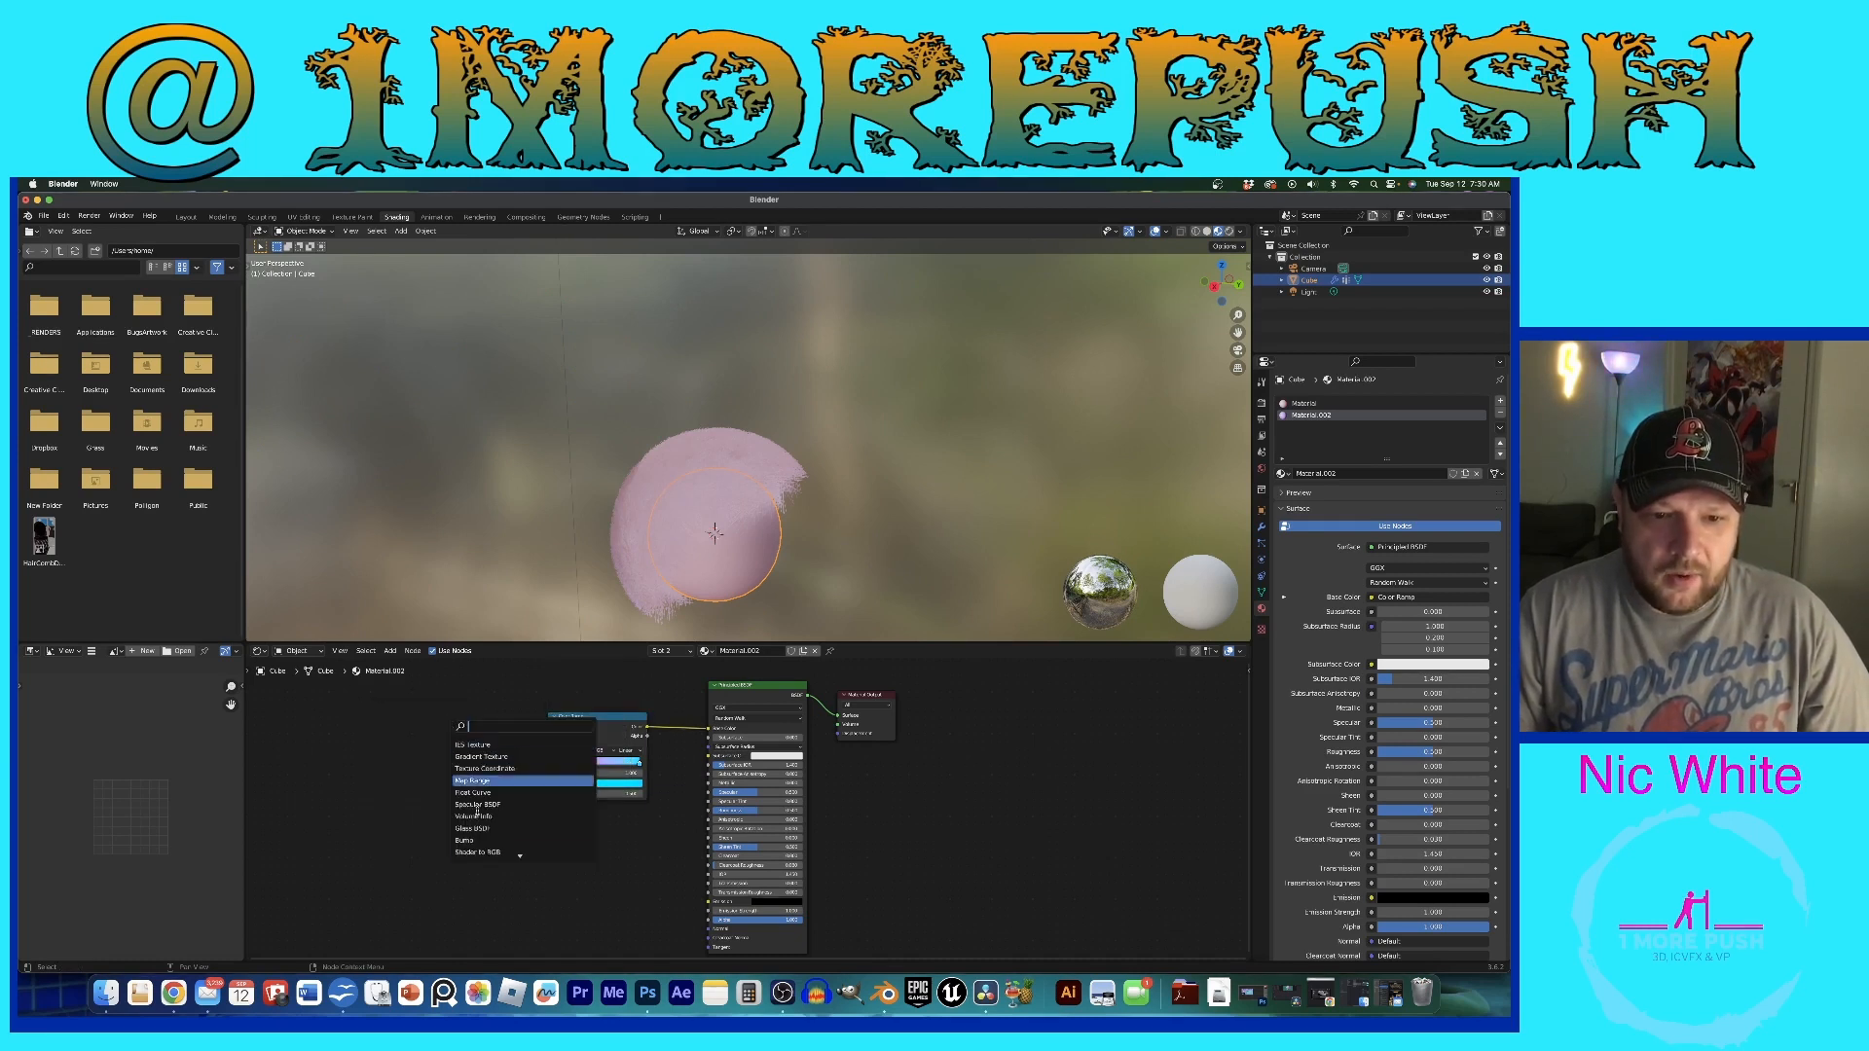
pyautogui.click(644, 700)
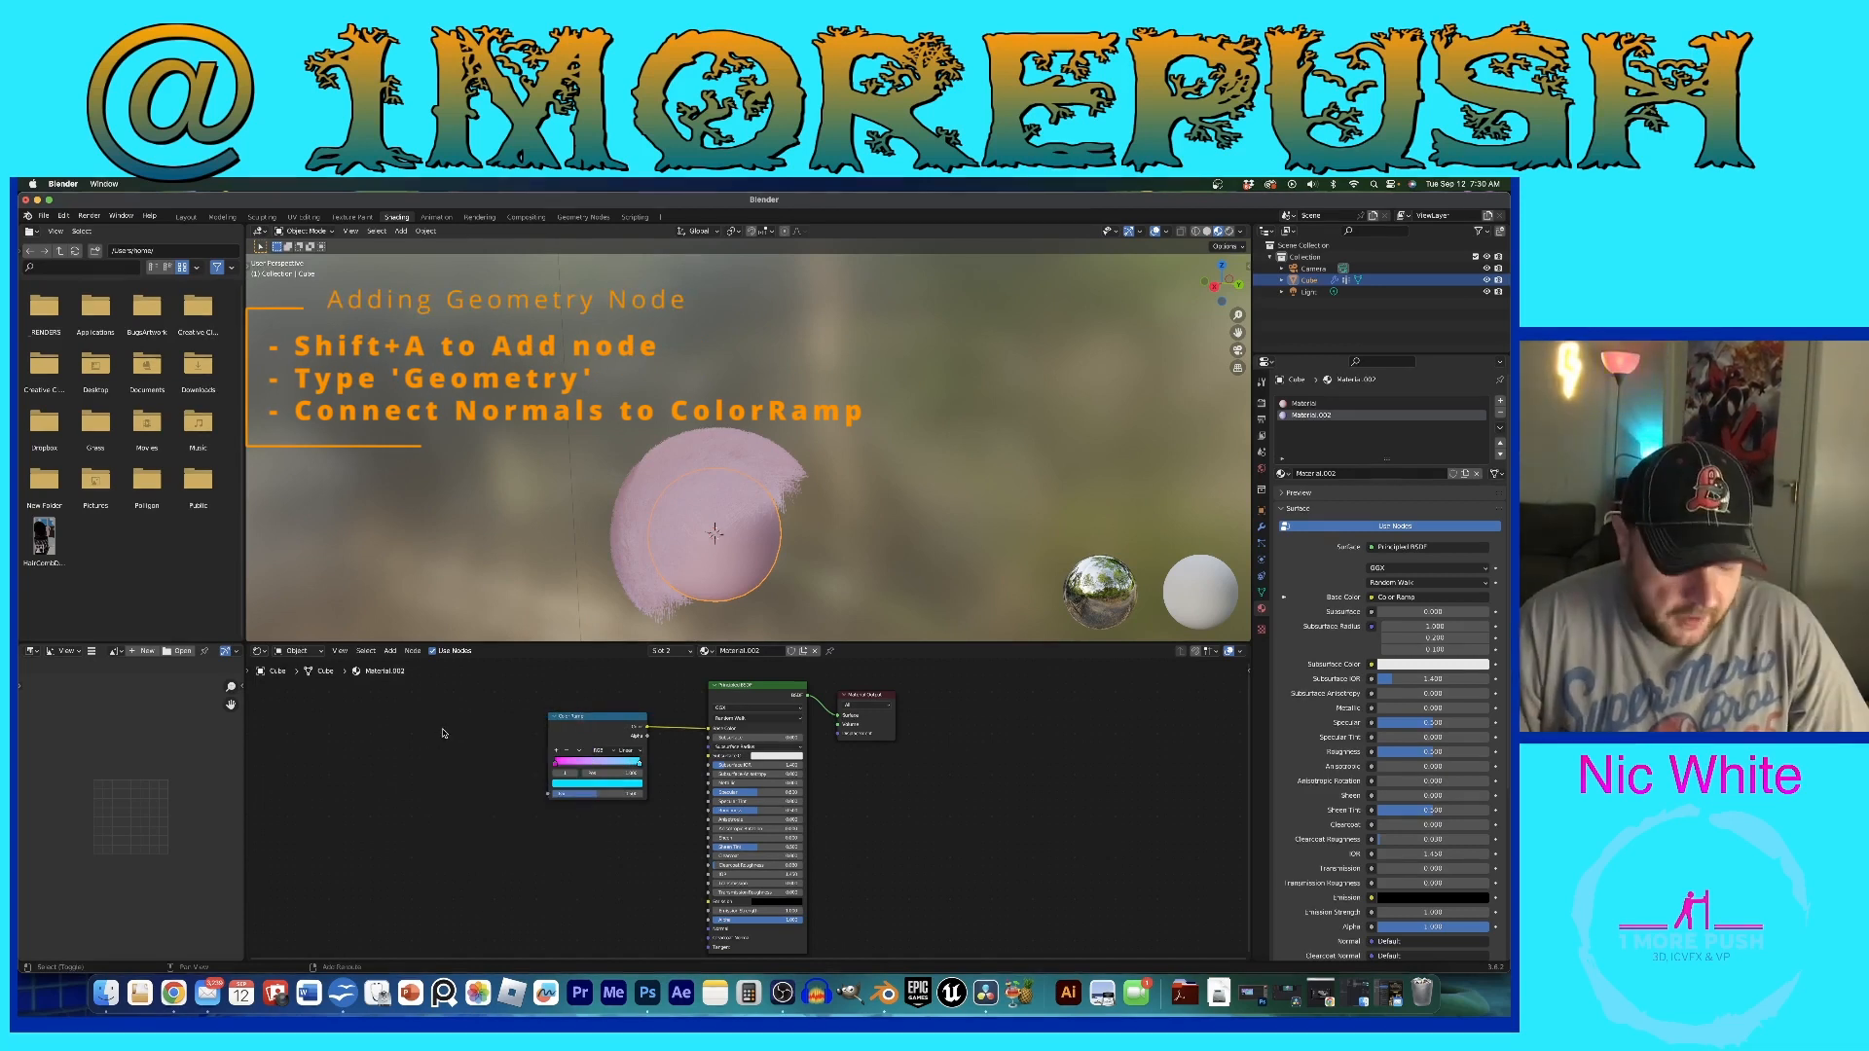
# Step: Add a Geometry input node and connect its Normal output to the Color Ramp's Fac input
pyautogui.hotkey('shift', 'a')
pyautogui.moveTo(449, 746)
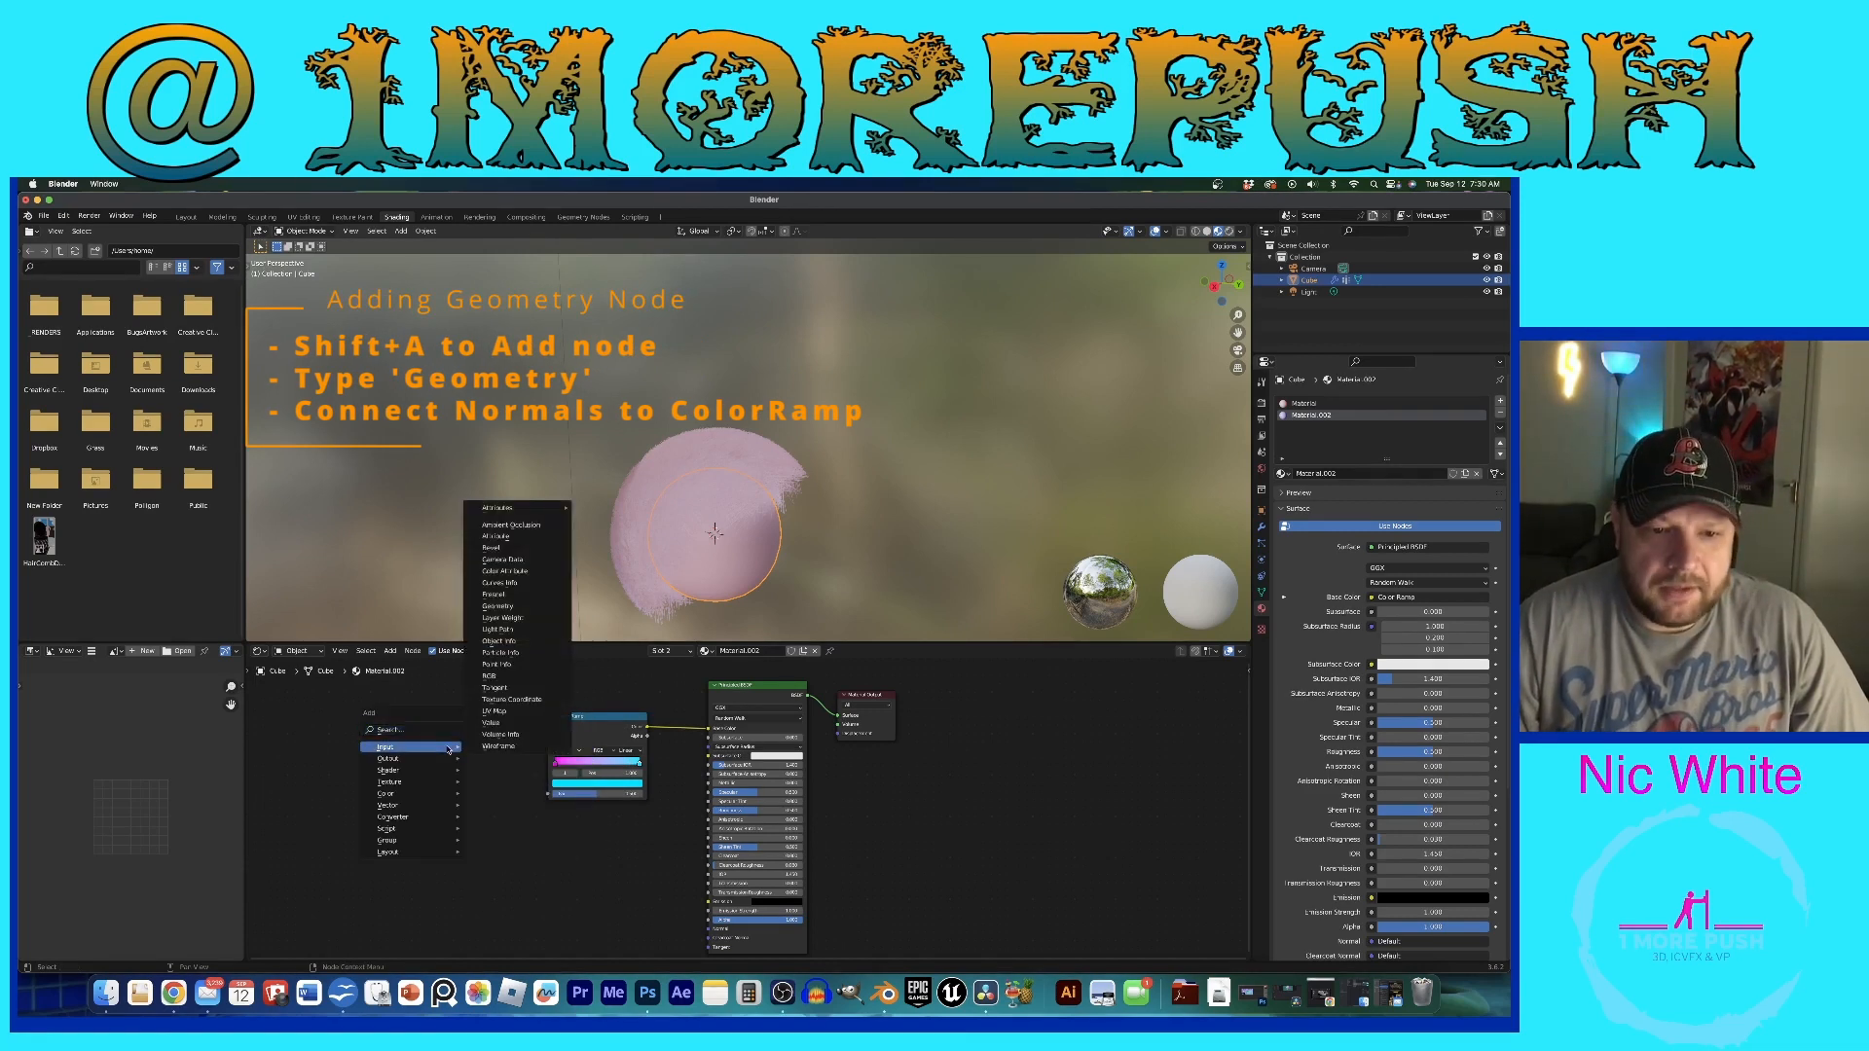
pyautogui.click(498, 605)
pyautogui.click(425, 682)
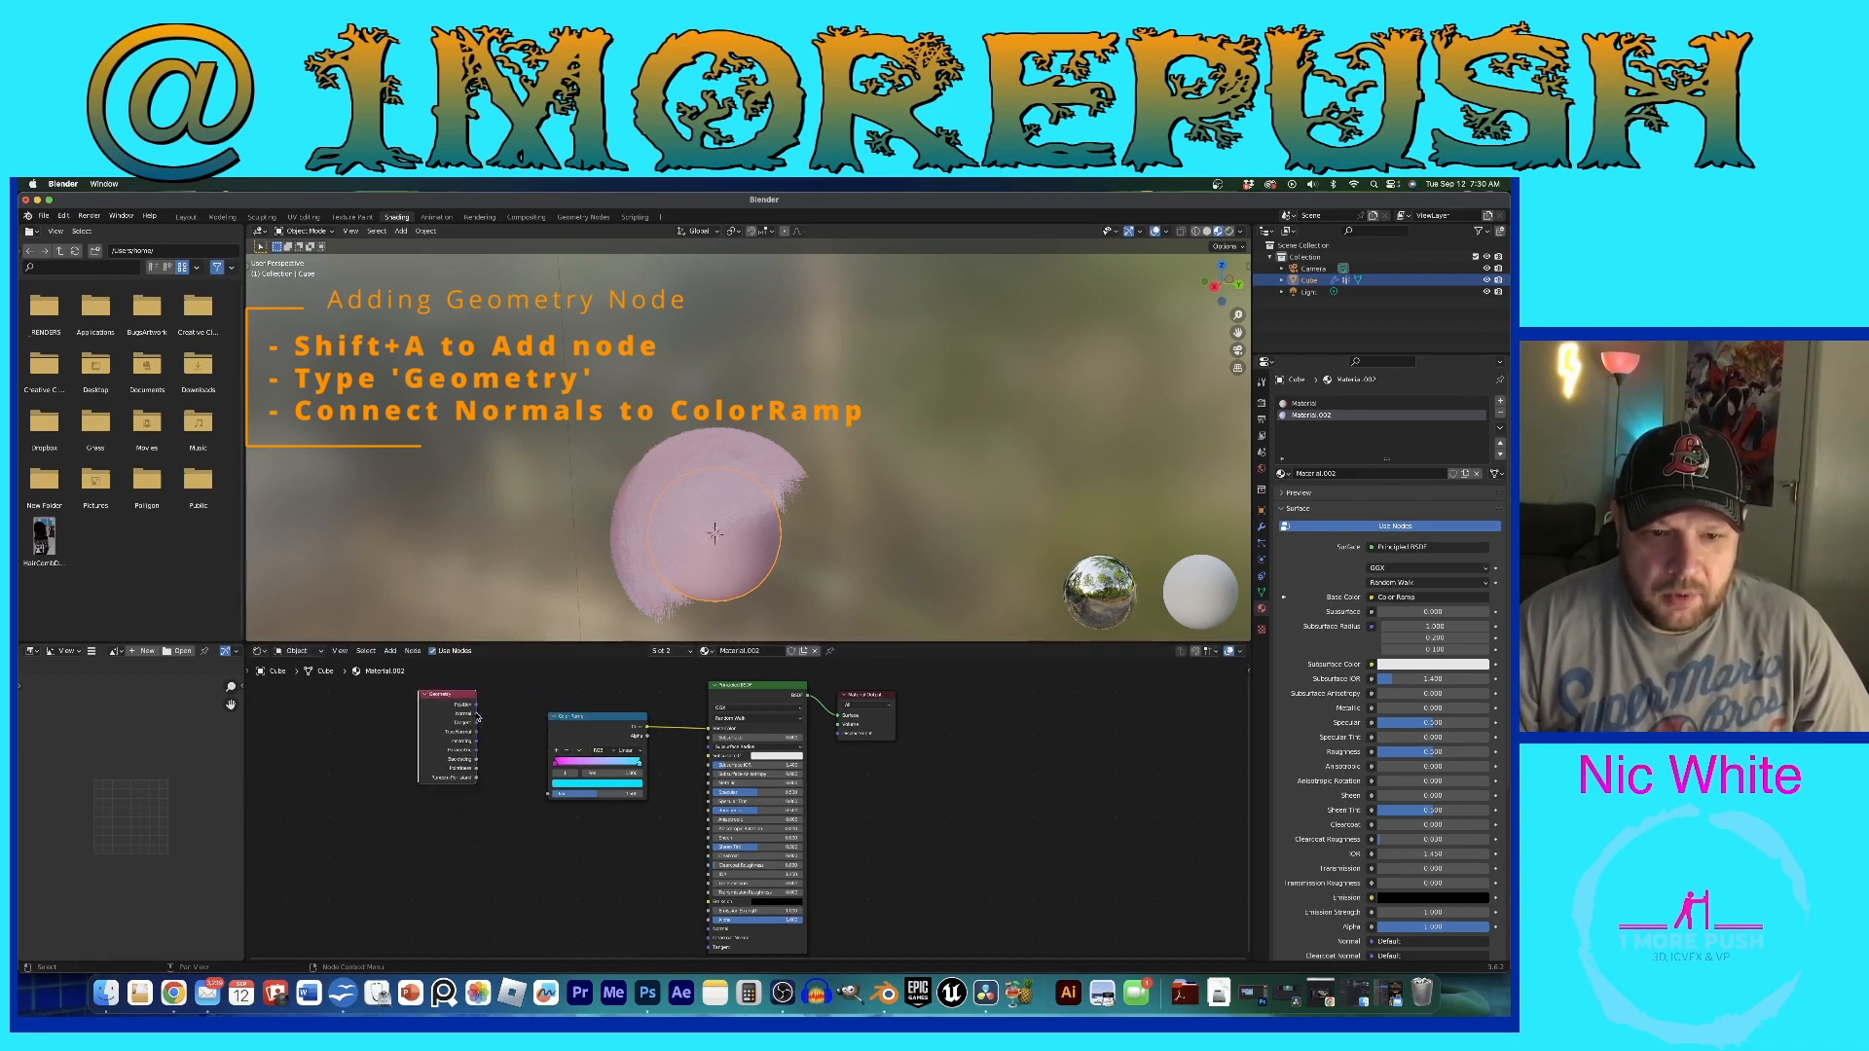
pyautogui.moveTo(476, 715); pyautogui.dragTo(551, 794)
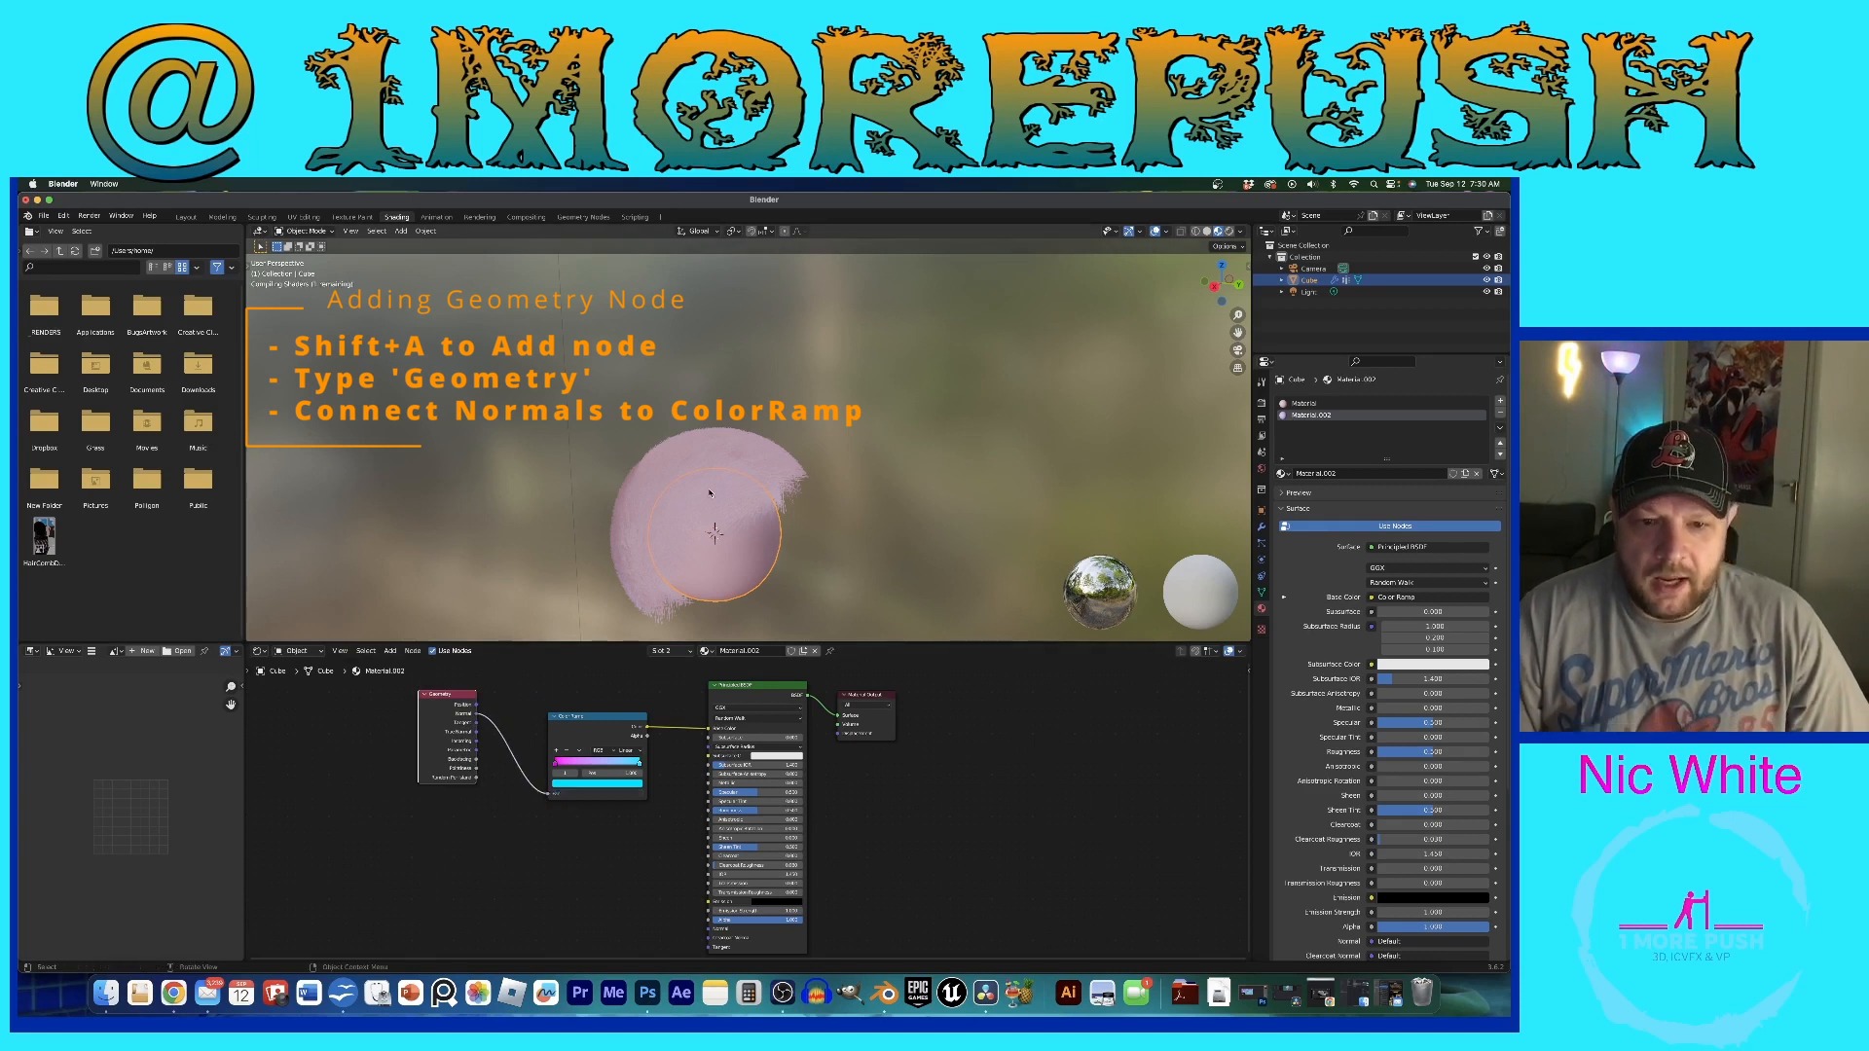
# Step: Rename the new material as HairMaterial
pyautogui.click(762, 687)
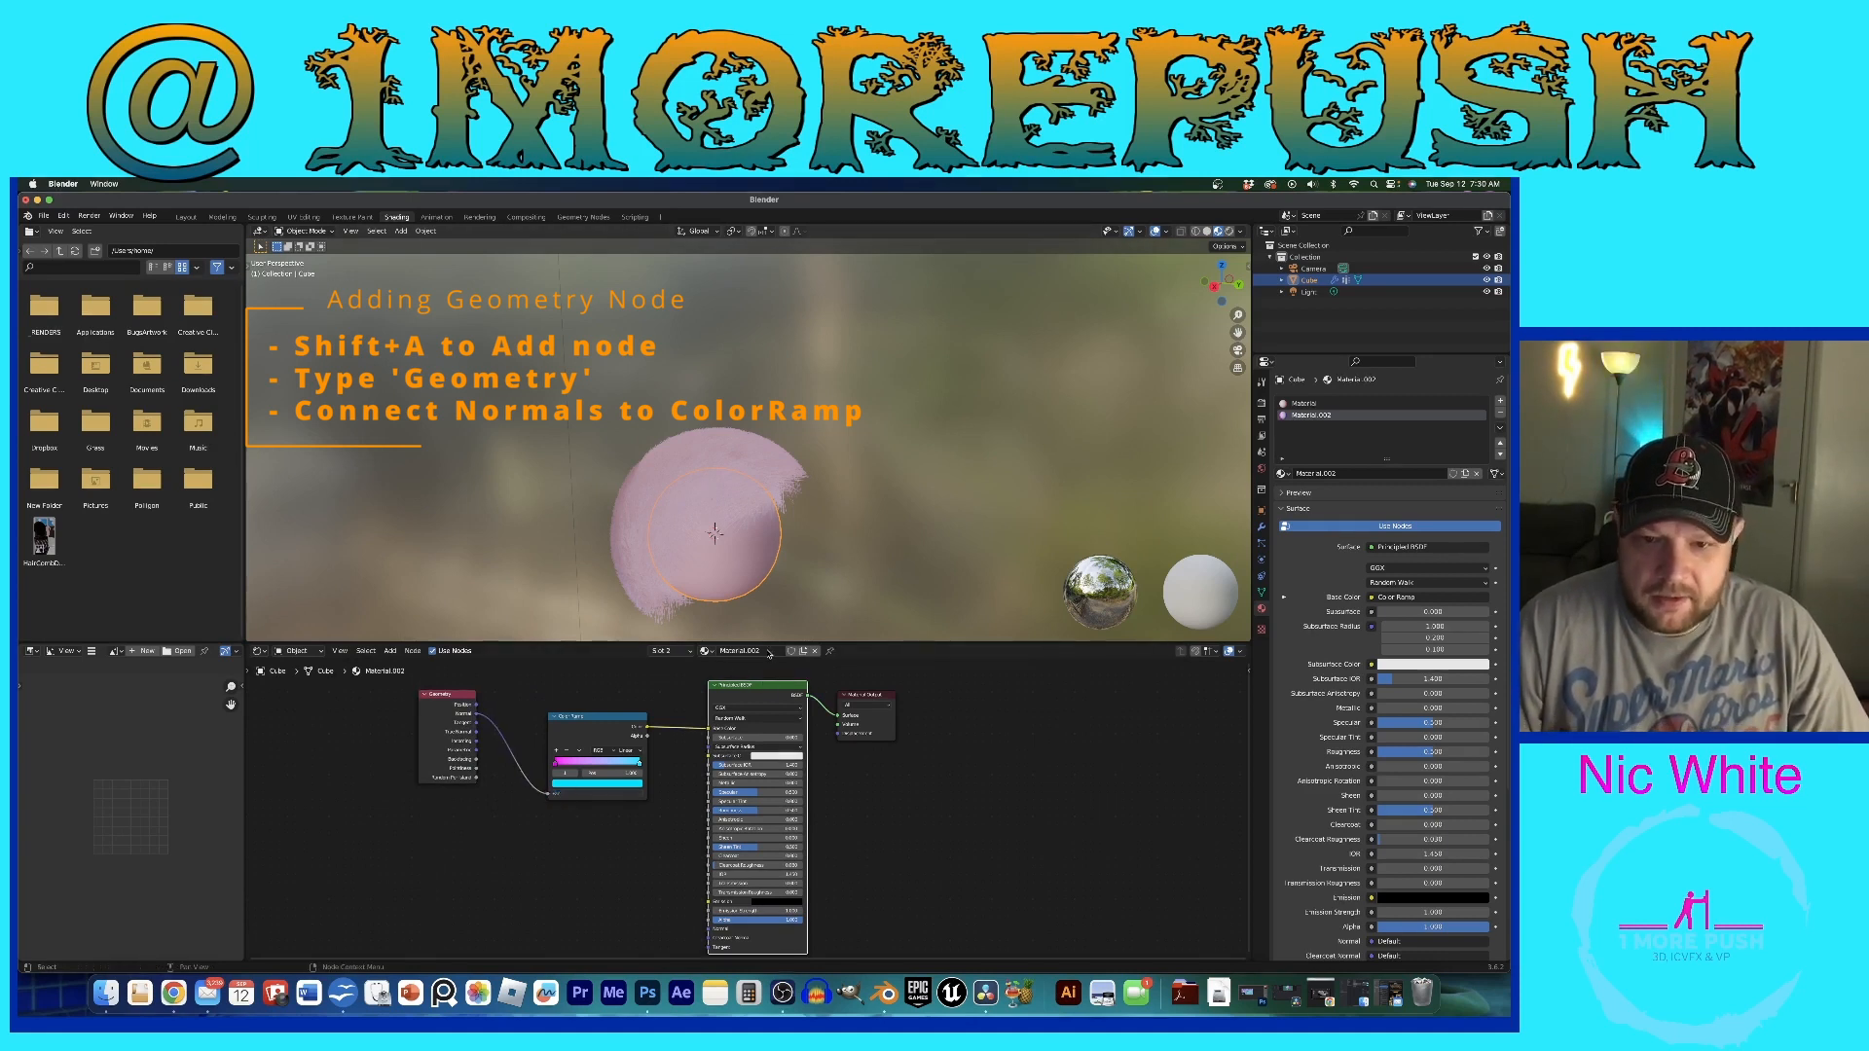
pyautogui.click(750, 650)
pyautogui.write('Hair')
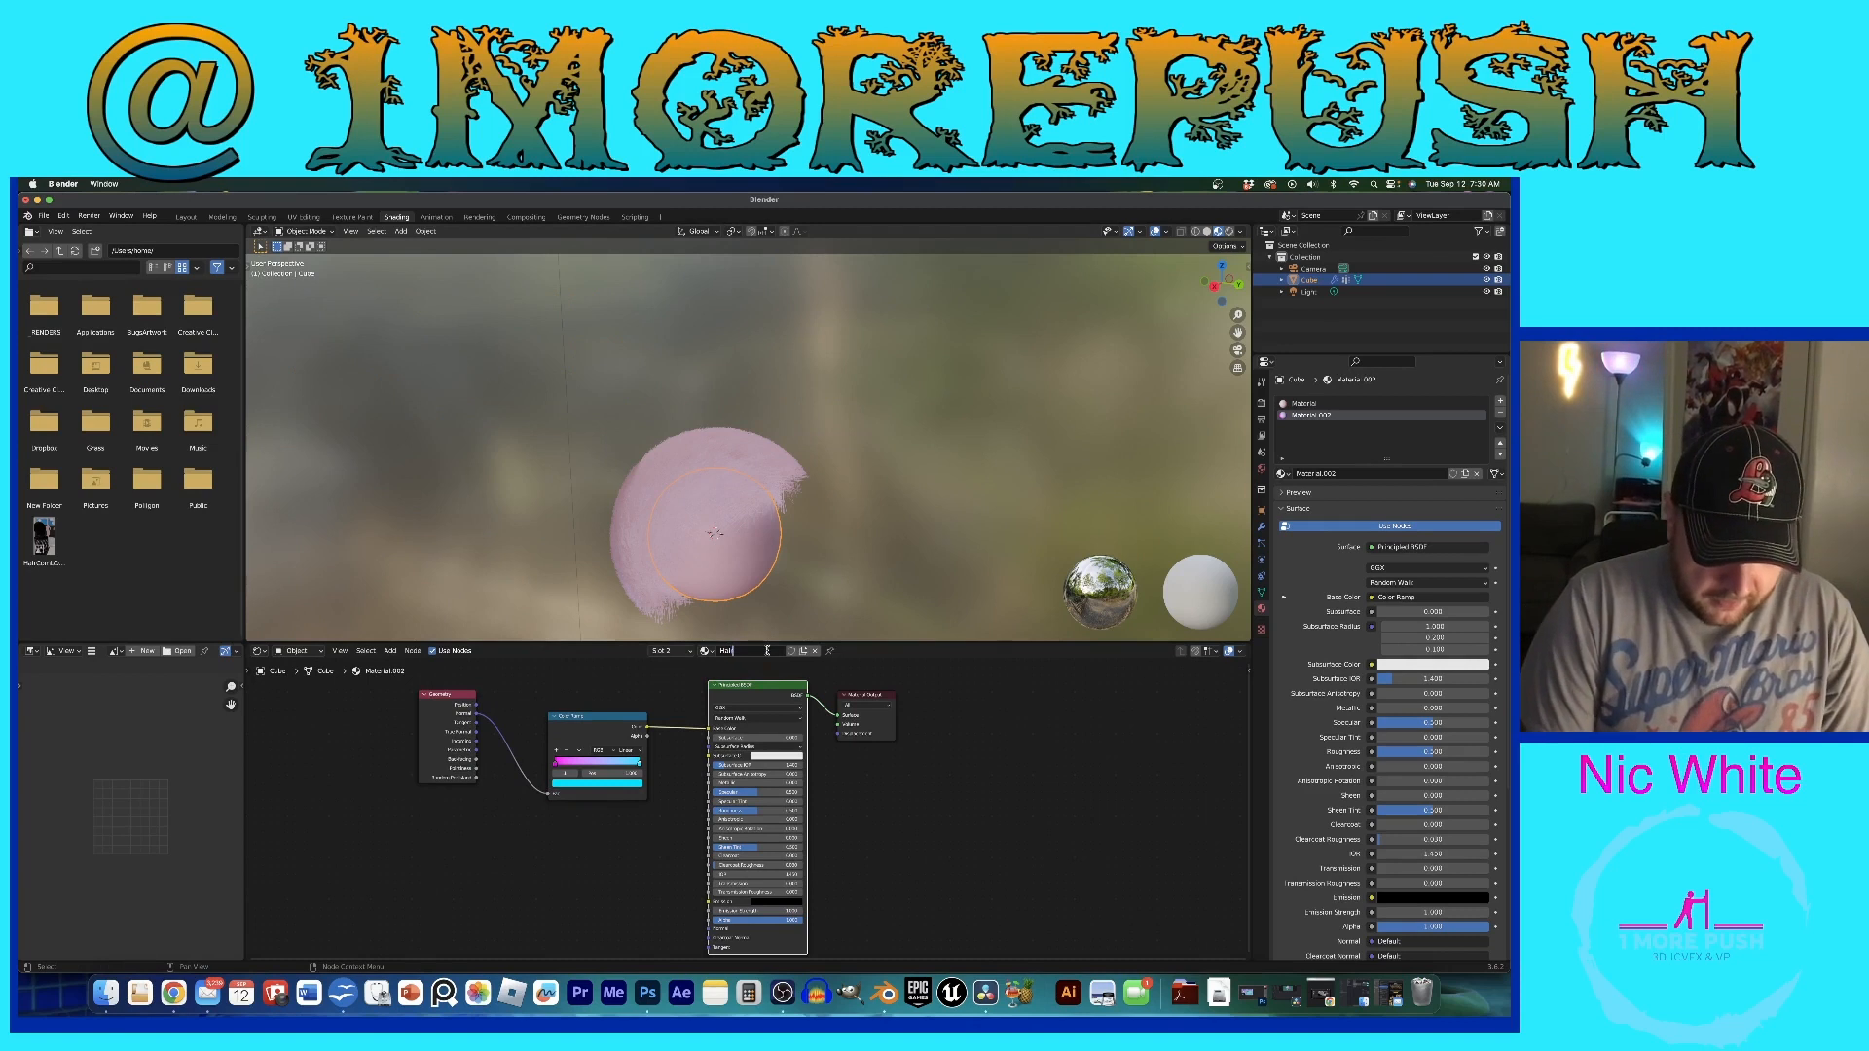
pyautogui.write('Material')
pyautogui.press('Return')
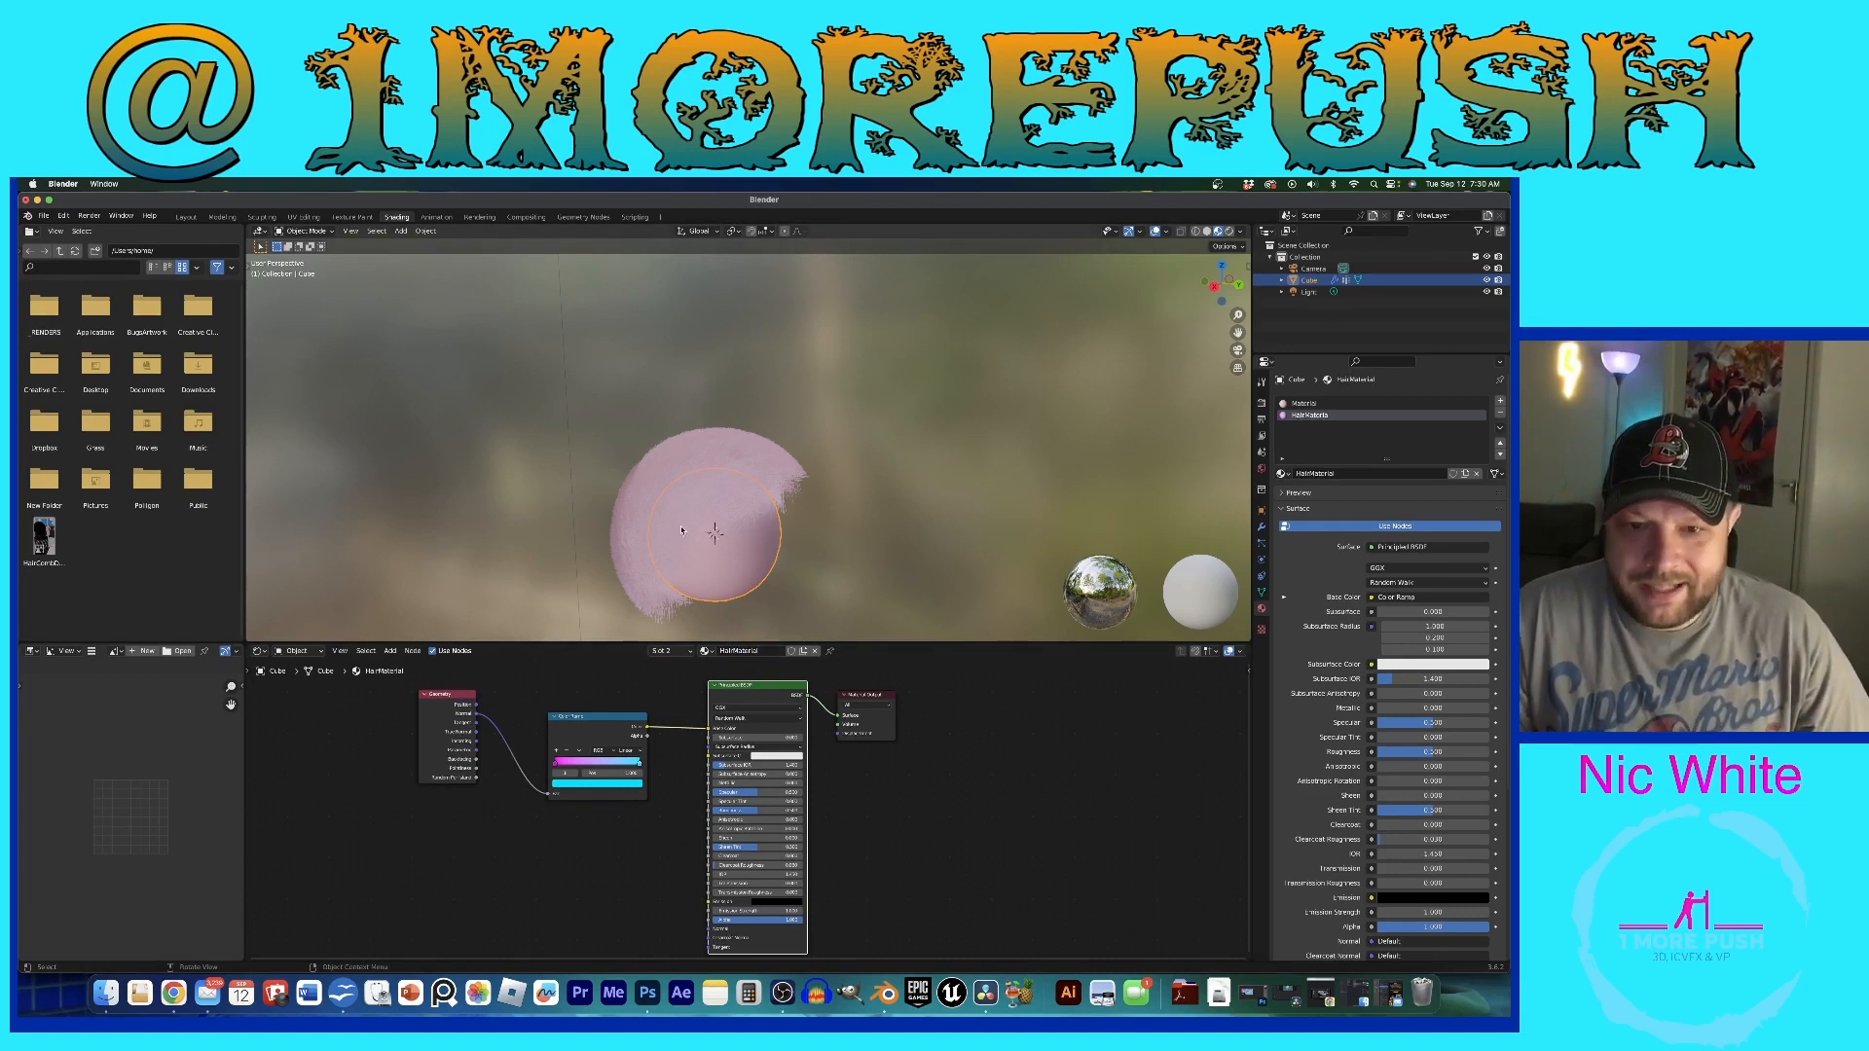
# Step: Assign HairMaterial as the render material of the sphere's hair particle system
pyautogui.click(1262, 544)
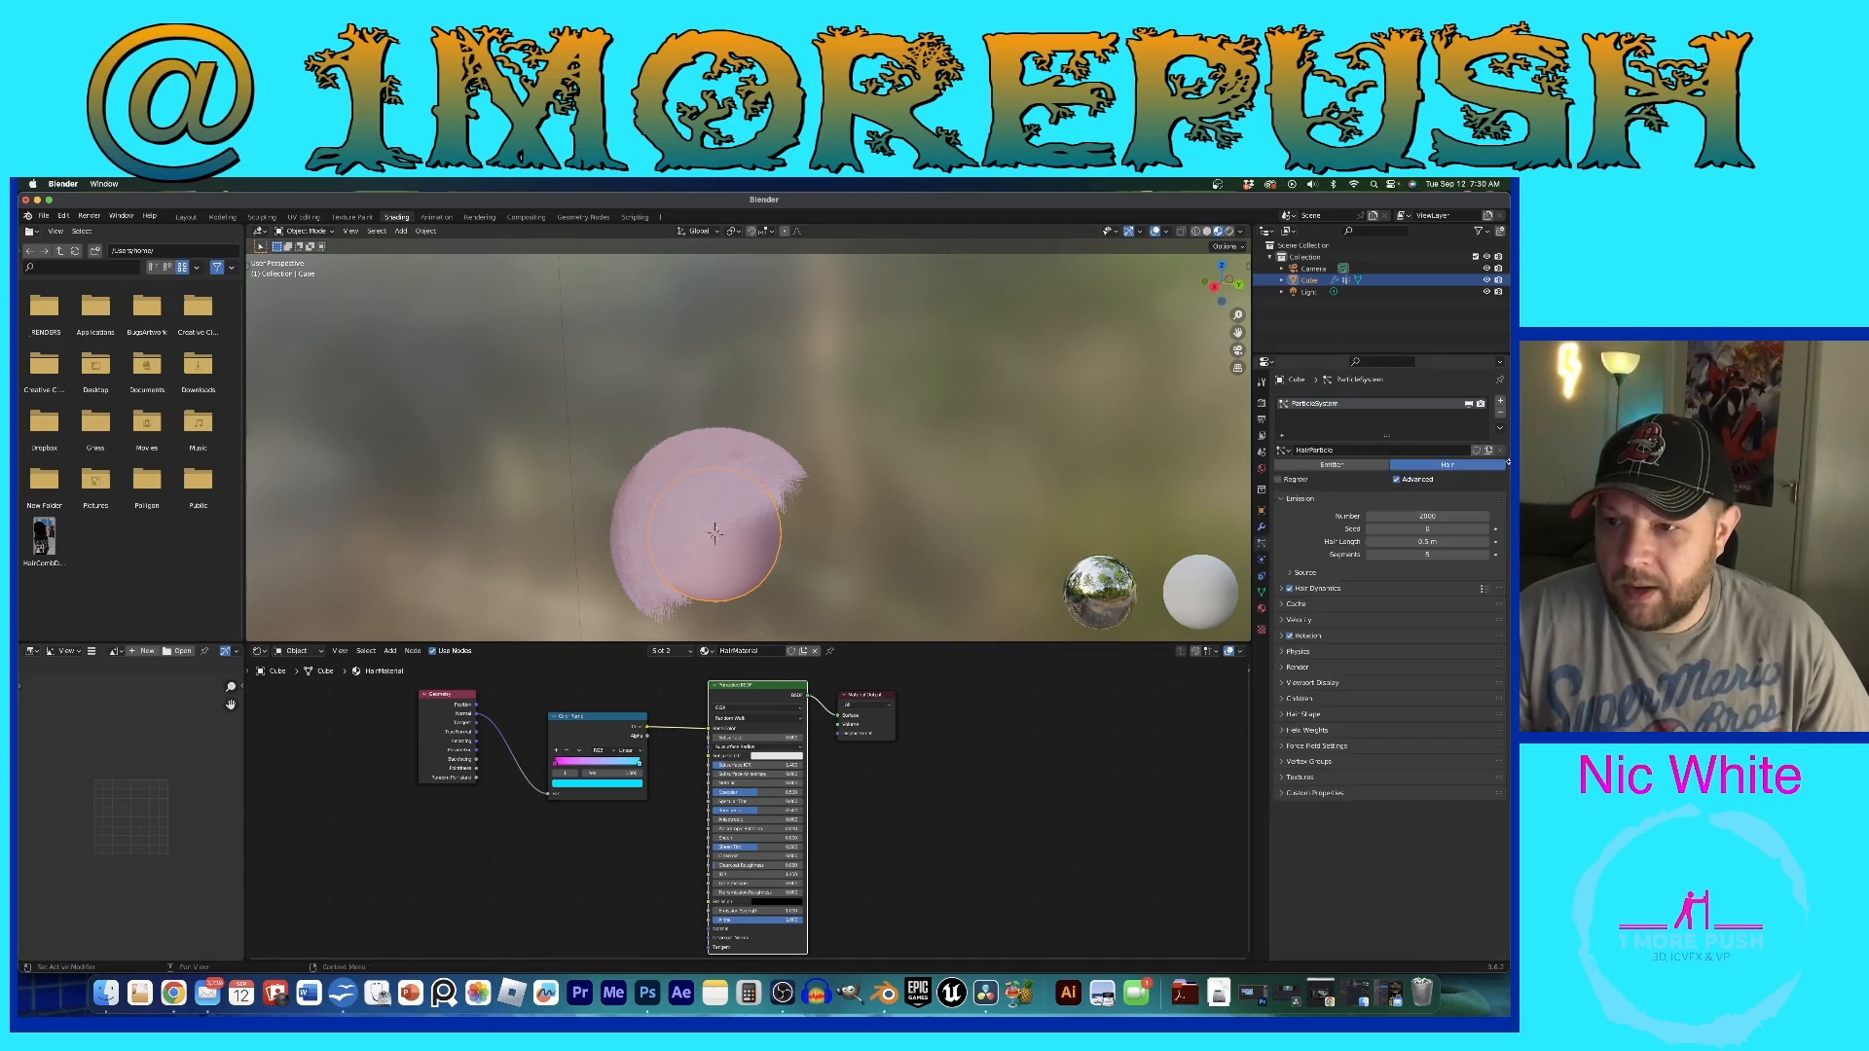
pyautogui.click(1282, 665)
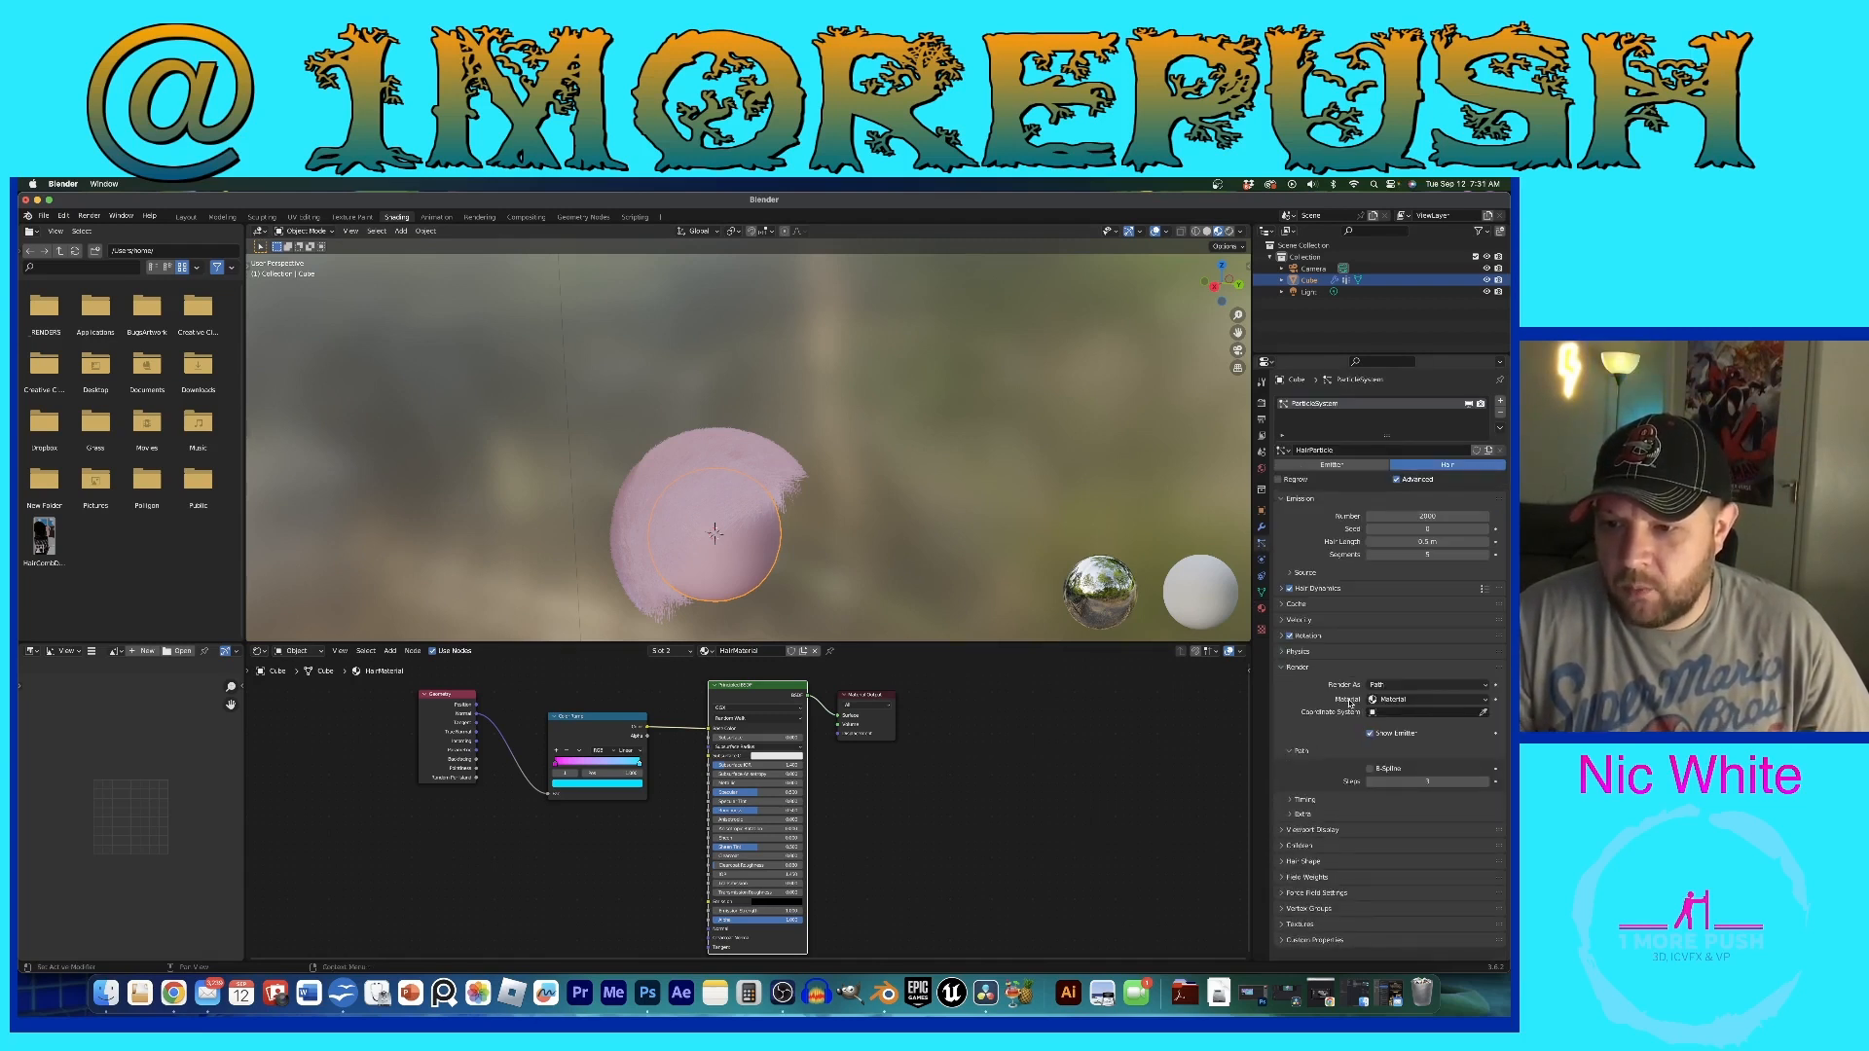
pyautogui.click(1422, 699)
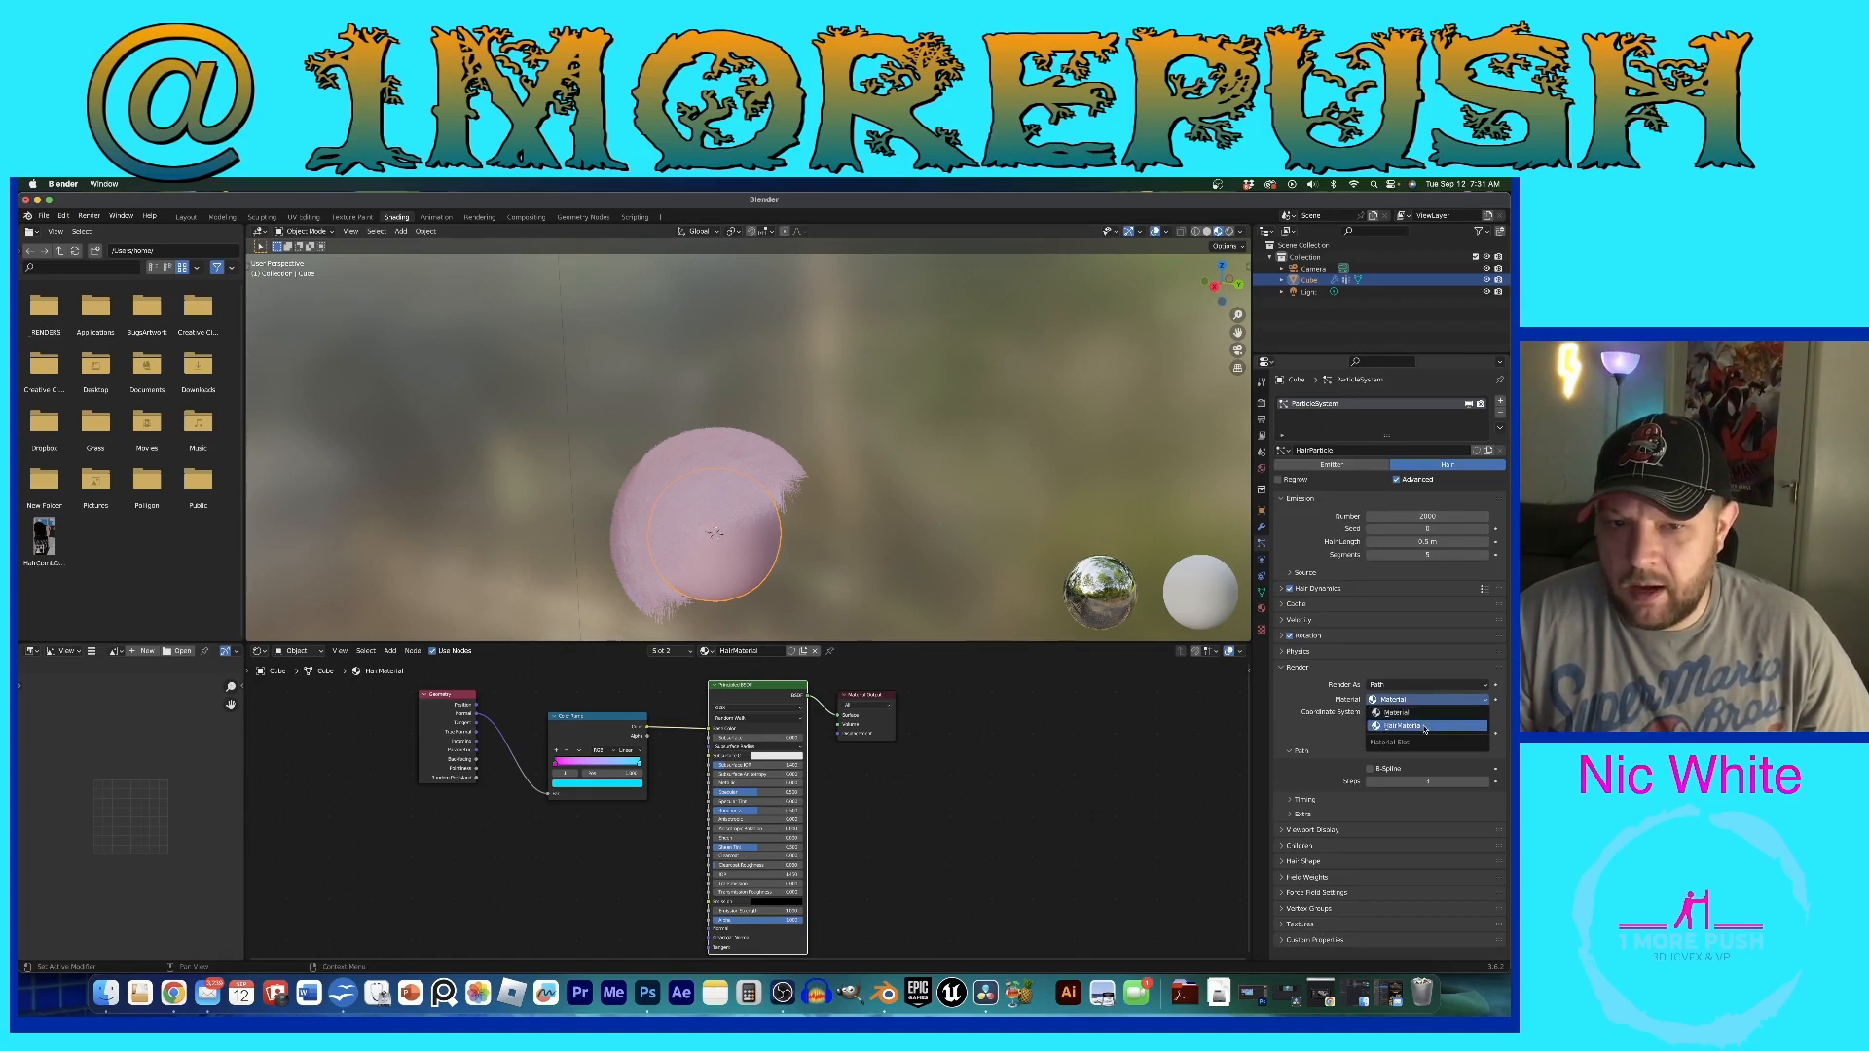
pyautogui.click(1424, 726)
# Step: Shift the Color Ramp's cyan stop slightly toward the magenta stop and inspect the hair coloring around the head
pyautogui.moveTo(868, 547); pyautogui.dragTo(716, 527, button='middle')
pyautogui.moveTo(641, 766)
pyautogui.mouseDown()
pyautogui.moveTo(565, 767)
pyautogui.moveTo(626, 769)
pyautogui.mouseUp()
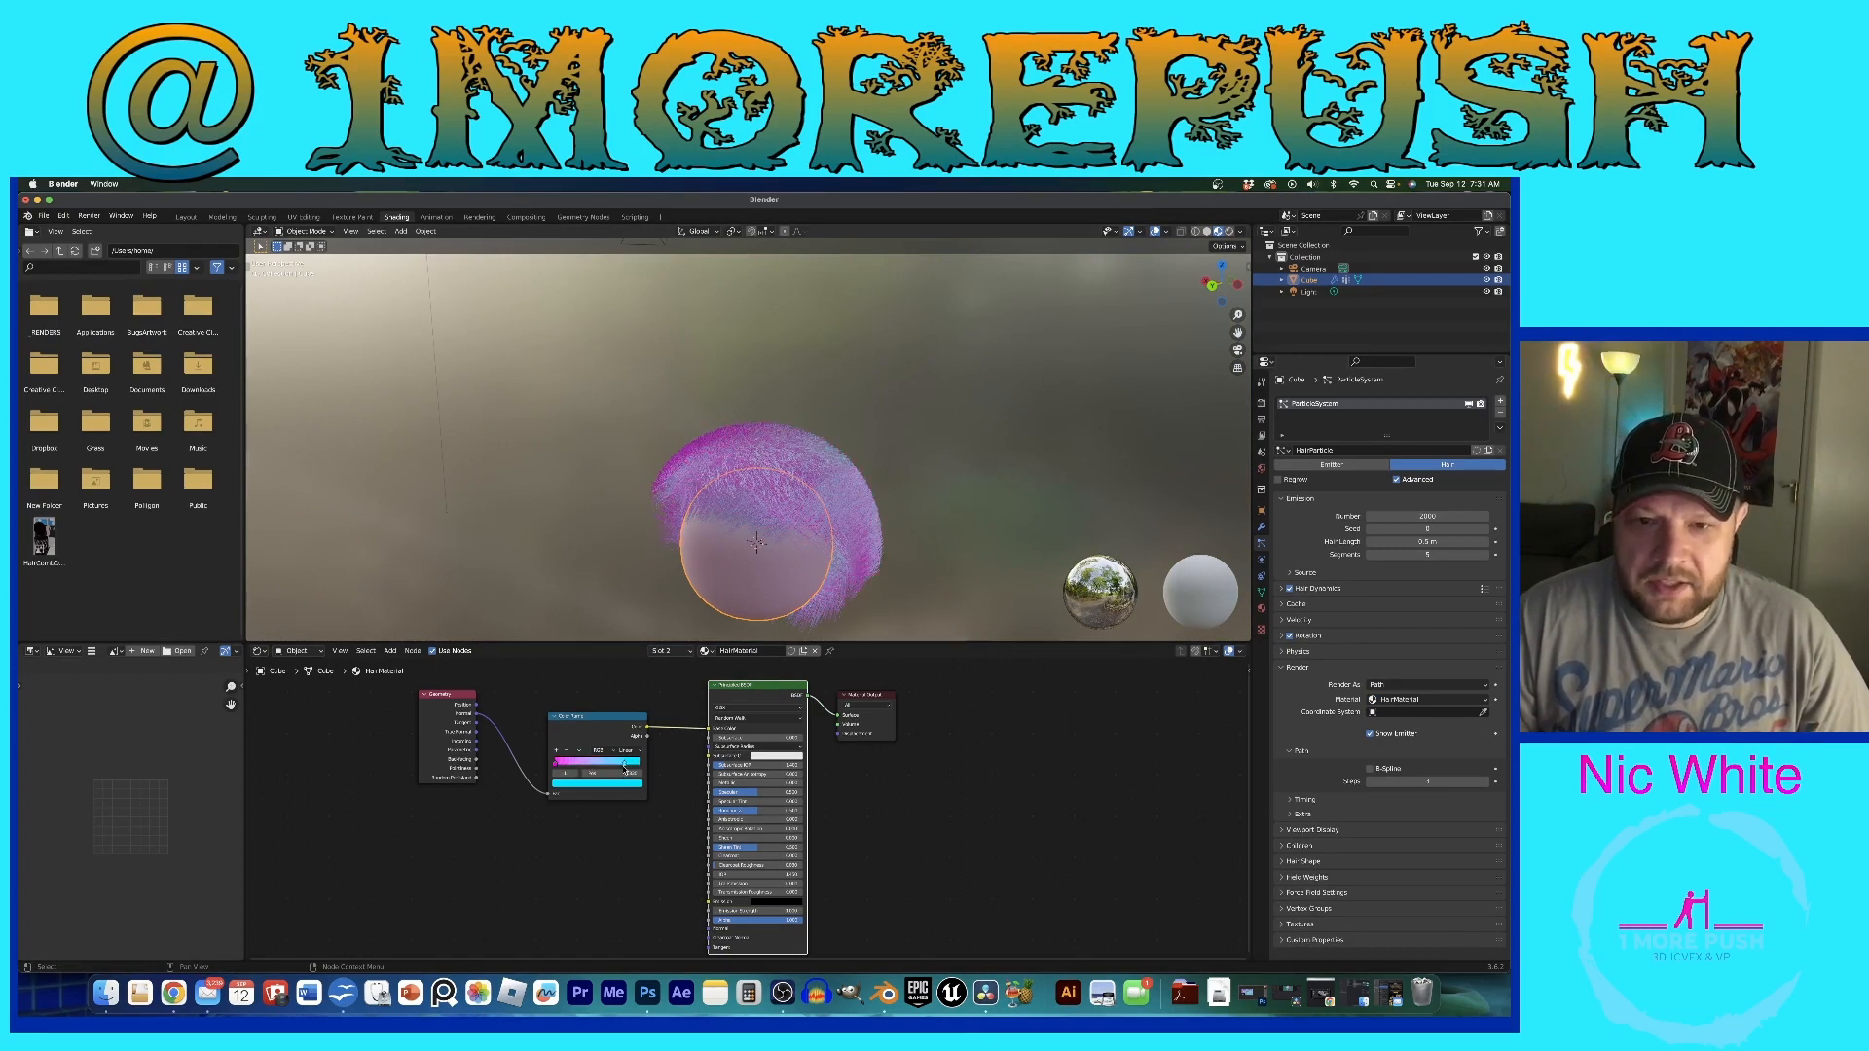
pyautogui.moveTo(875, 542); pyautogui.dragTo(943, 481, button='middle')
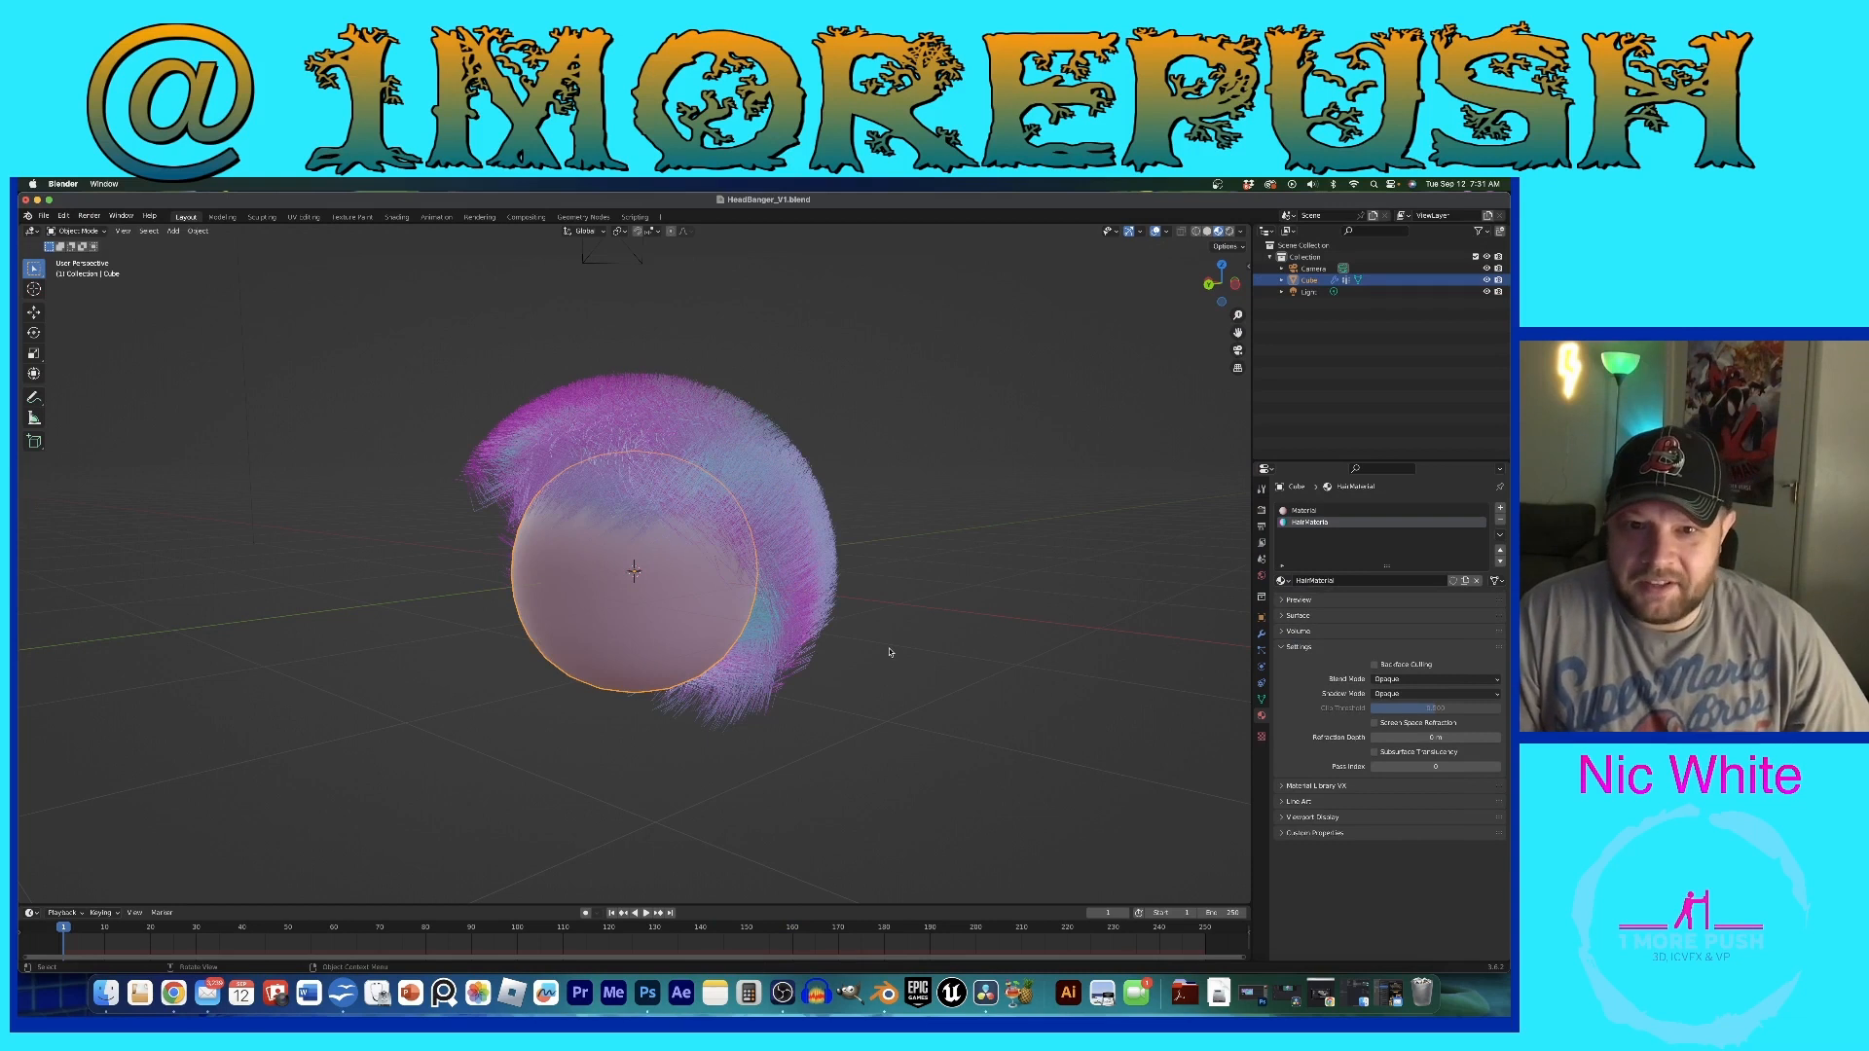
# Step: Keyframe the sphere's Y rotation at 0° on frame 1
pyautogui.click(1262, 633)
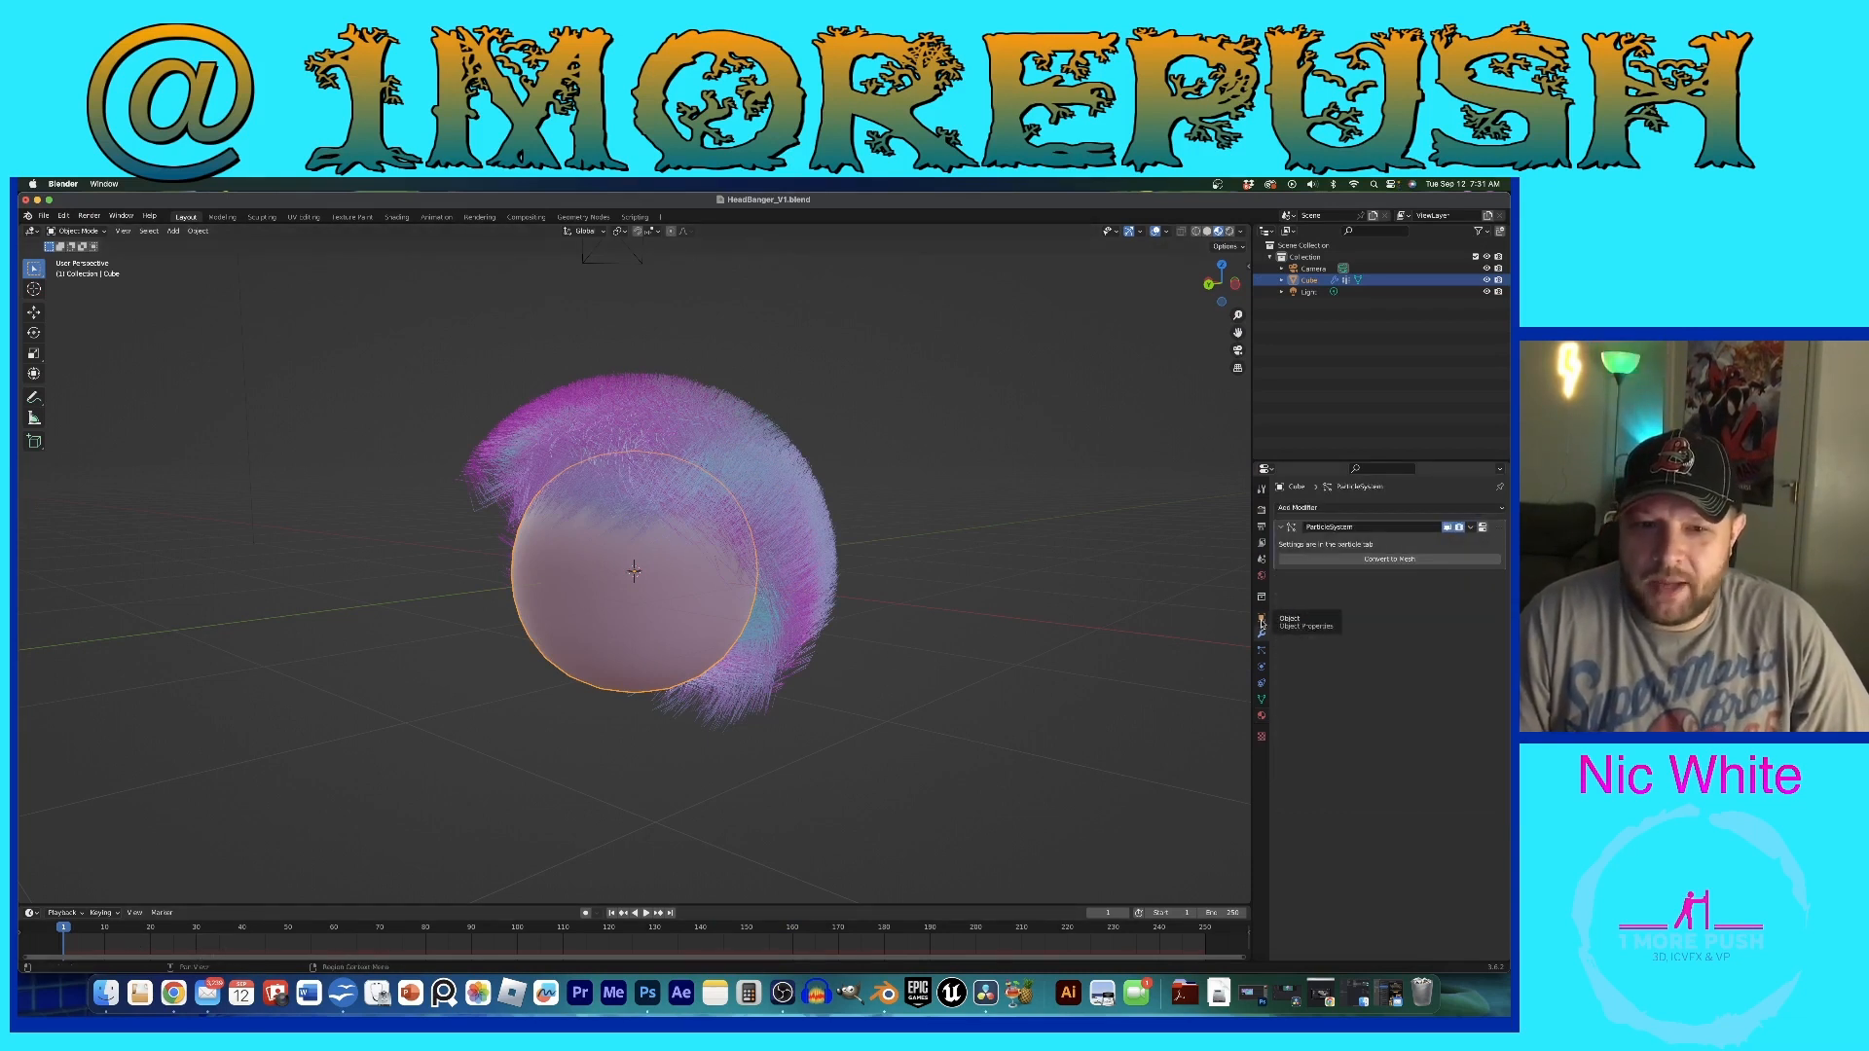
pyautogui.click(1261, 620)
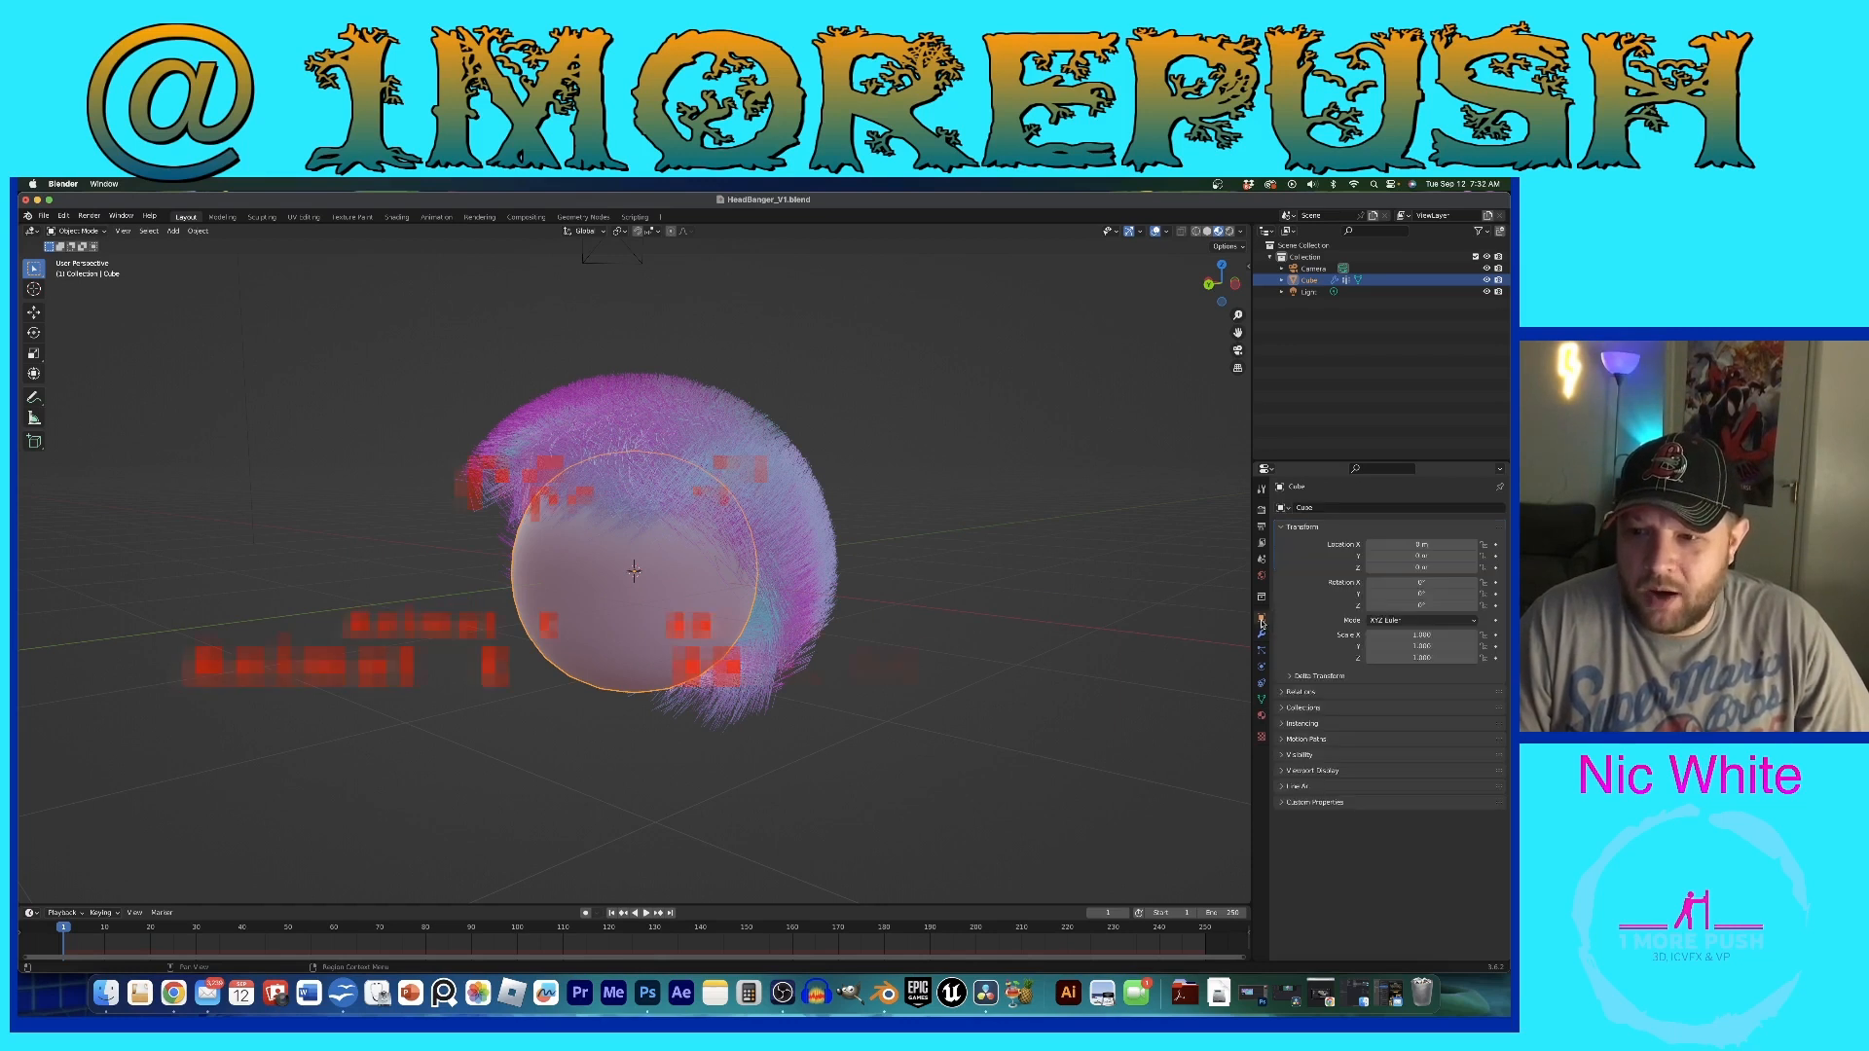
pyautogui.click(1496, 594)
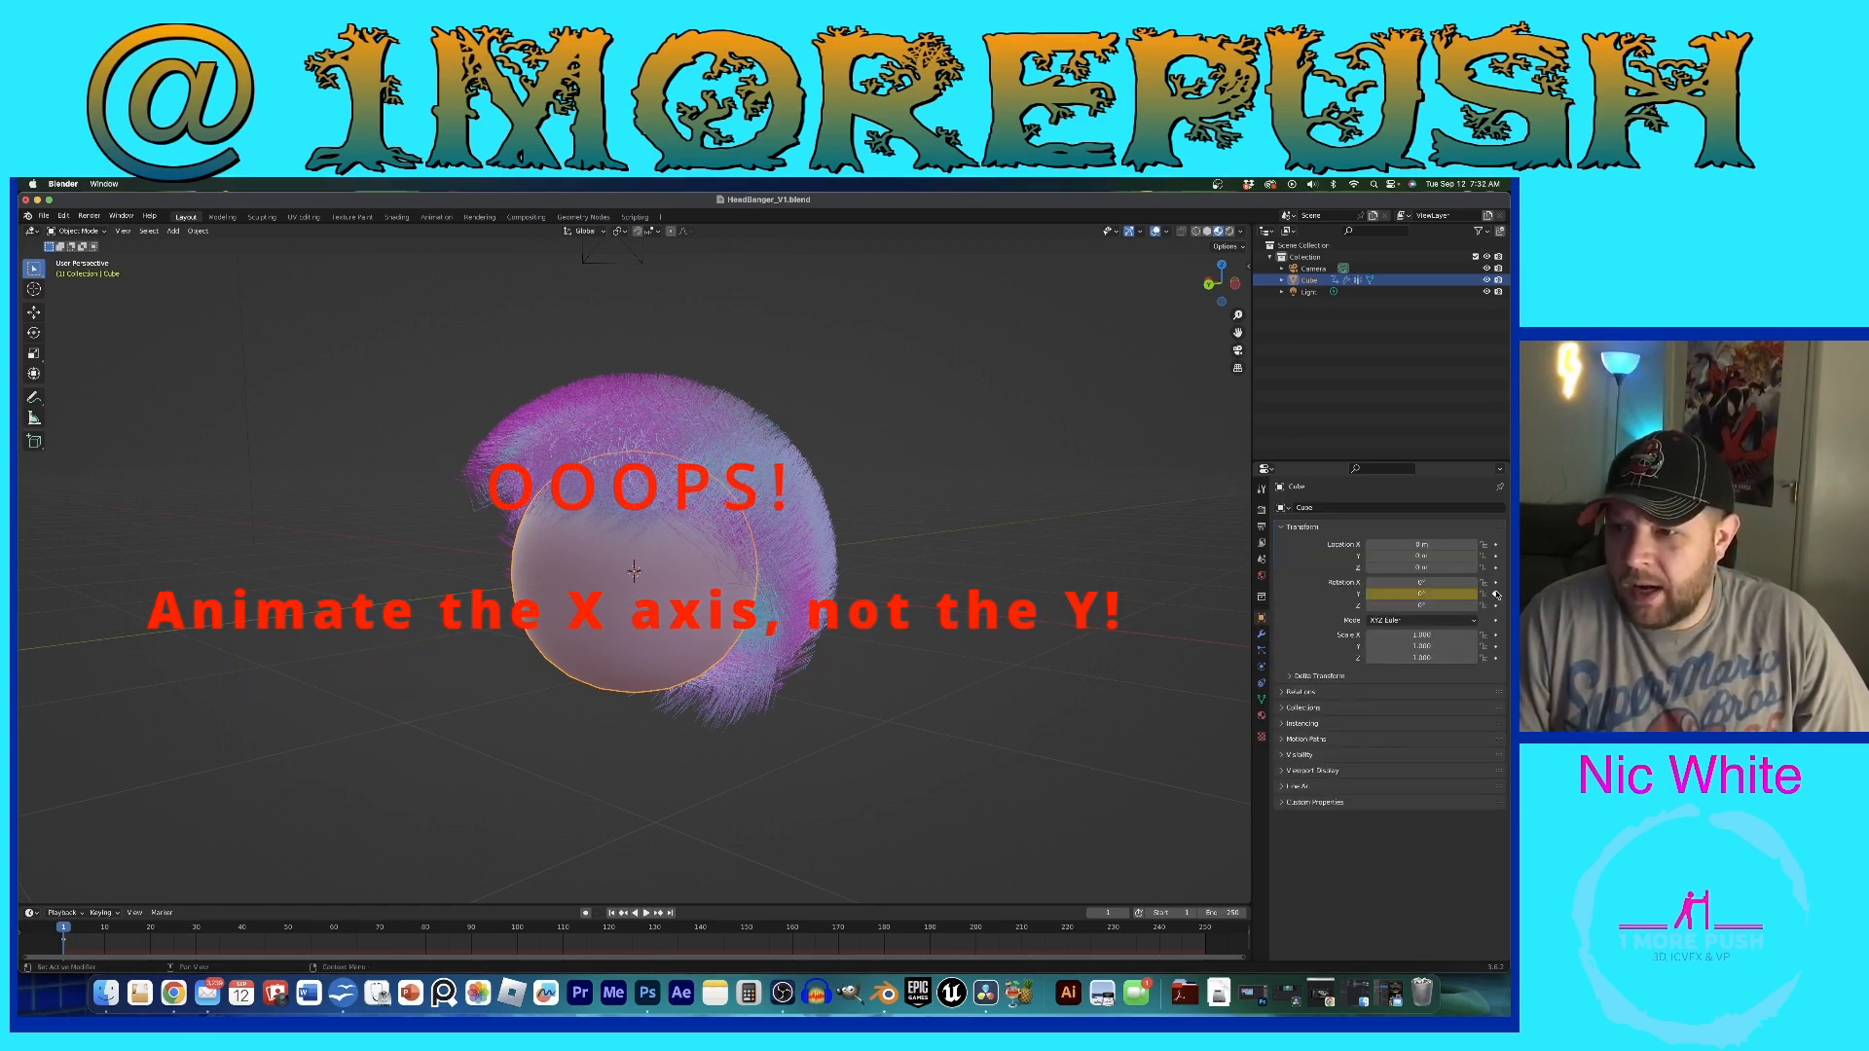
# Step: Move to frame 20 and switch the viewport to solid shading
pyautogui.click(152, 928)
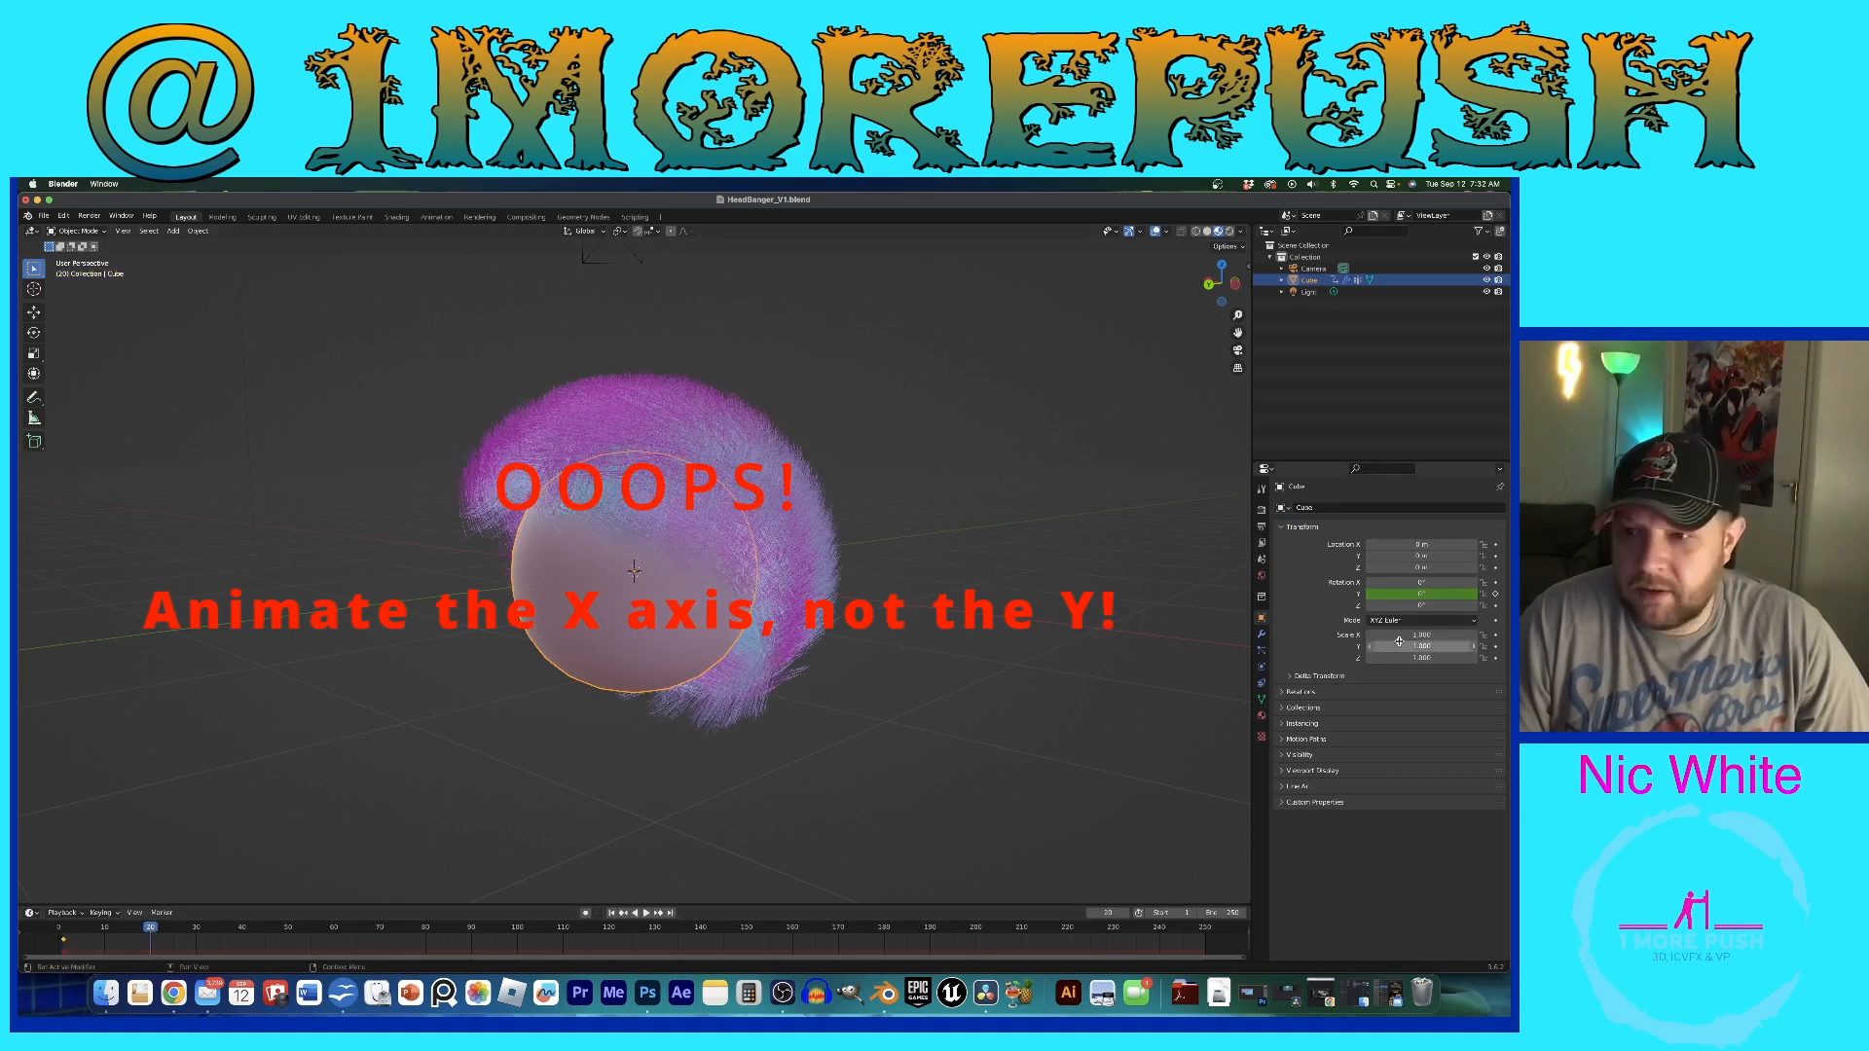
pyautogui.moveTo(1421, 594); pyautogui.dragTo(1472, 594)
pyautogui.moveTo(1422, 594); pyautogui.dragTo(1441, 594)
pyautogui.press('super+z')
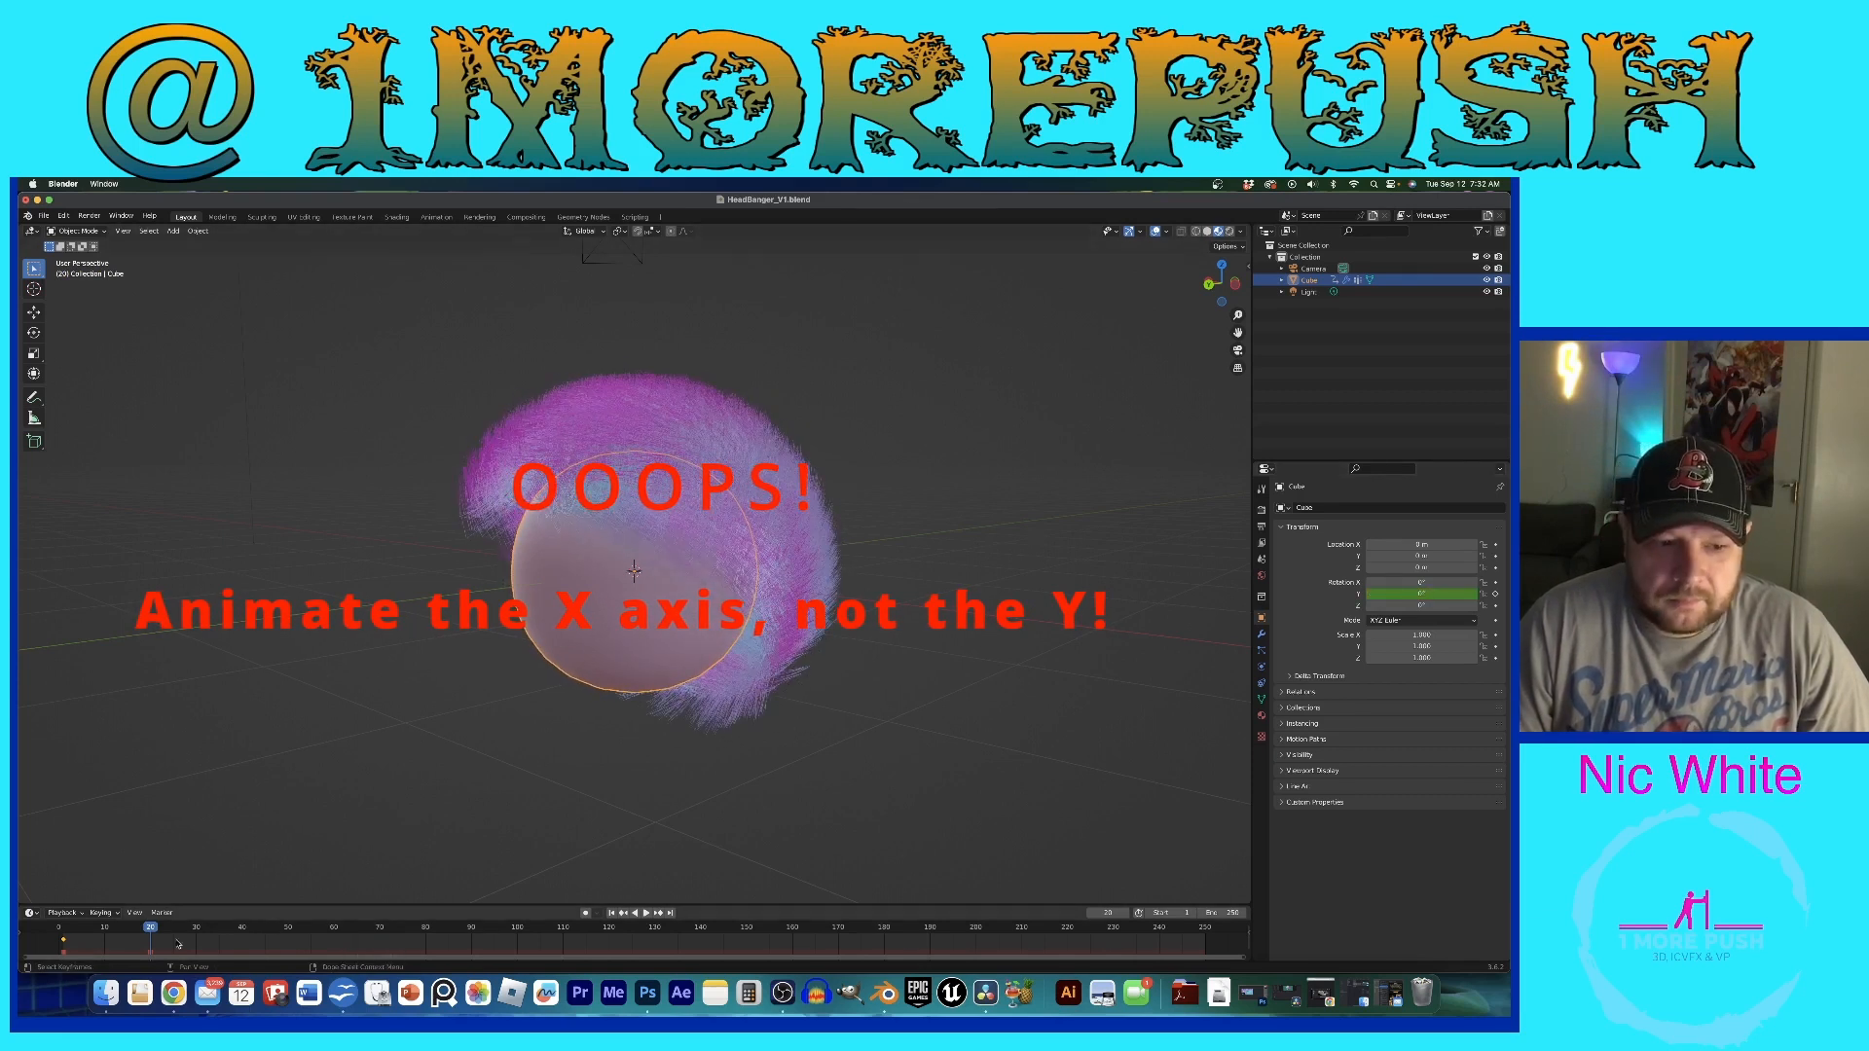
pyautogui.click(1449, 597)
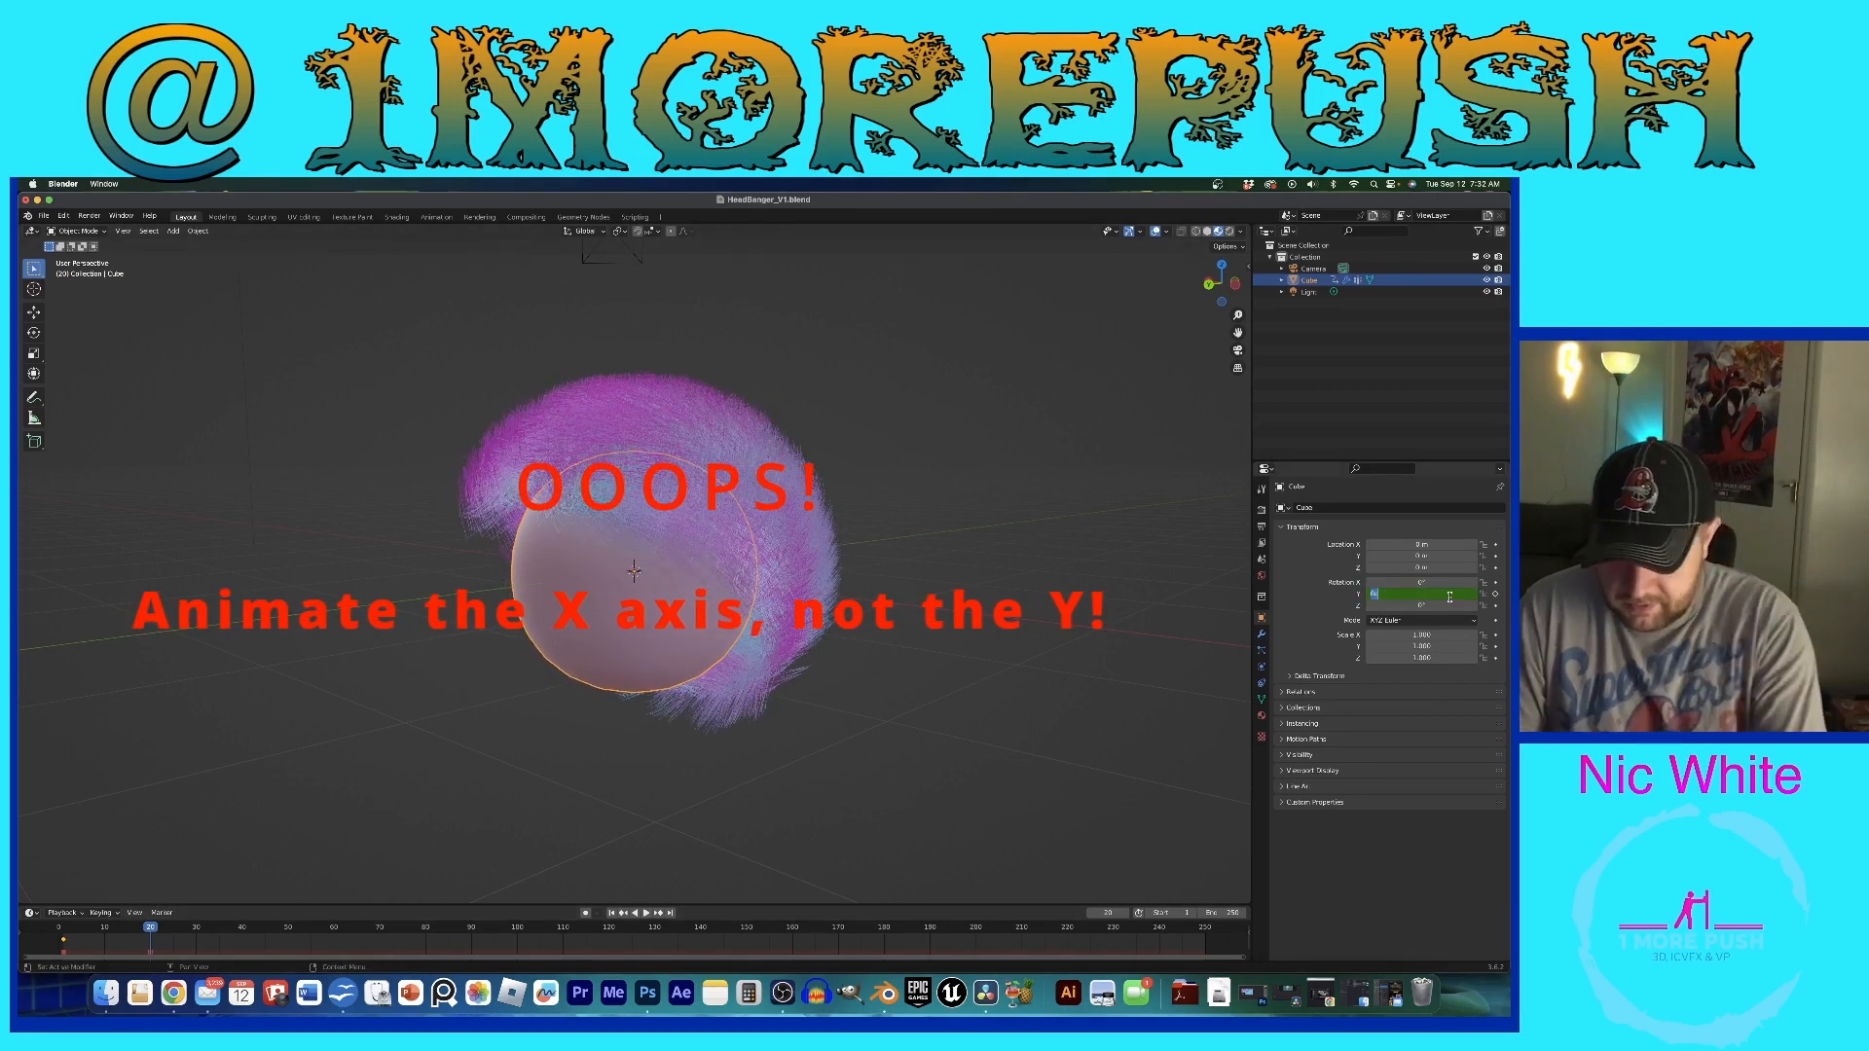
pyautogui.click(1207, 231)
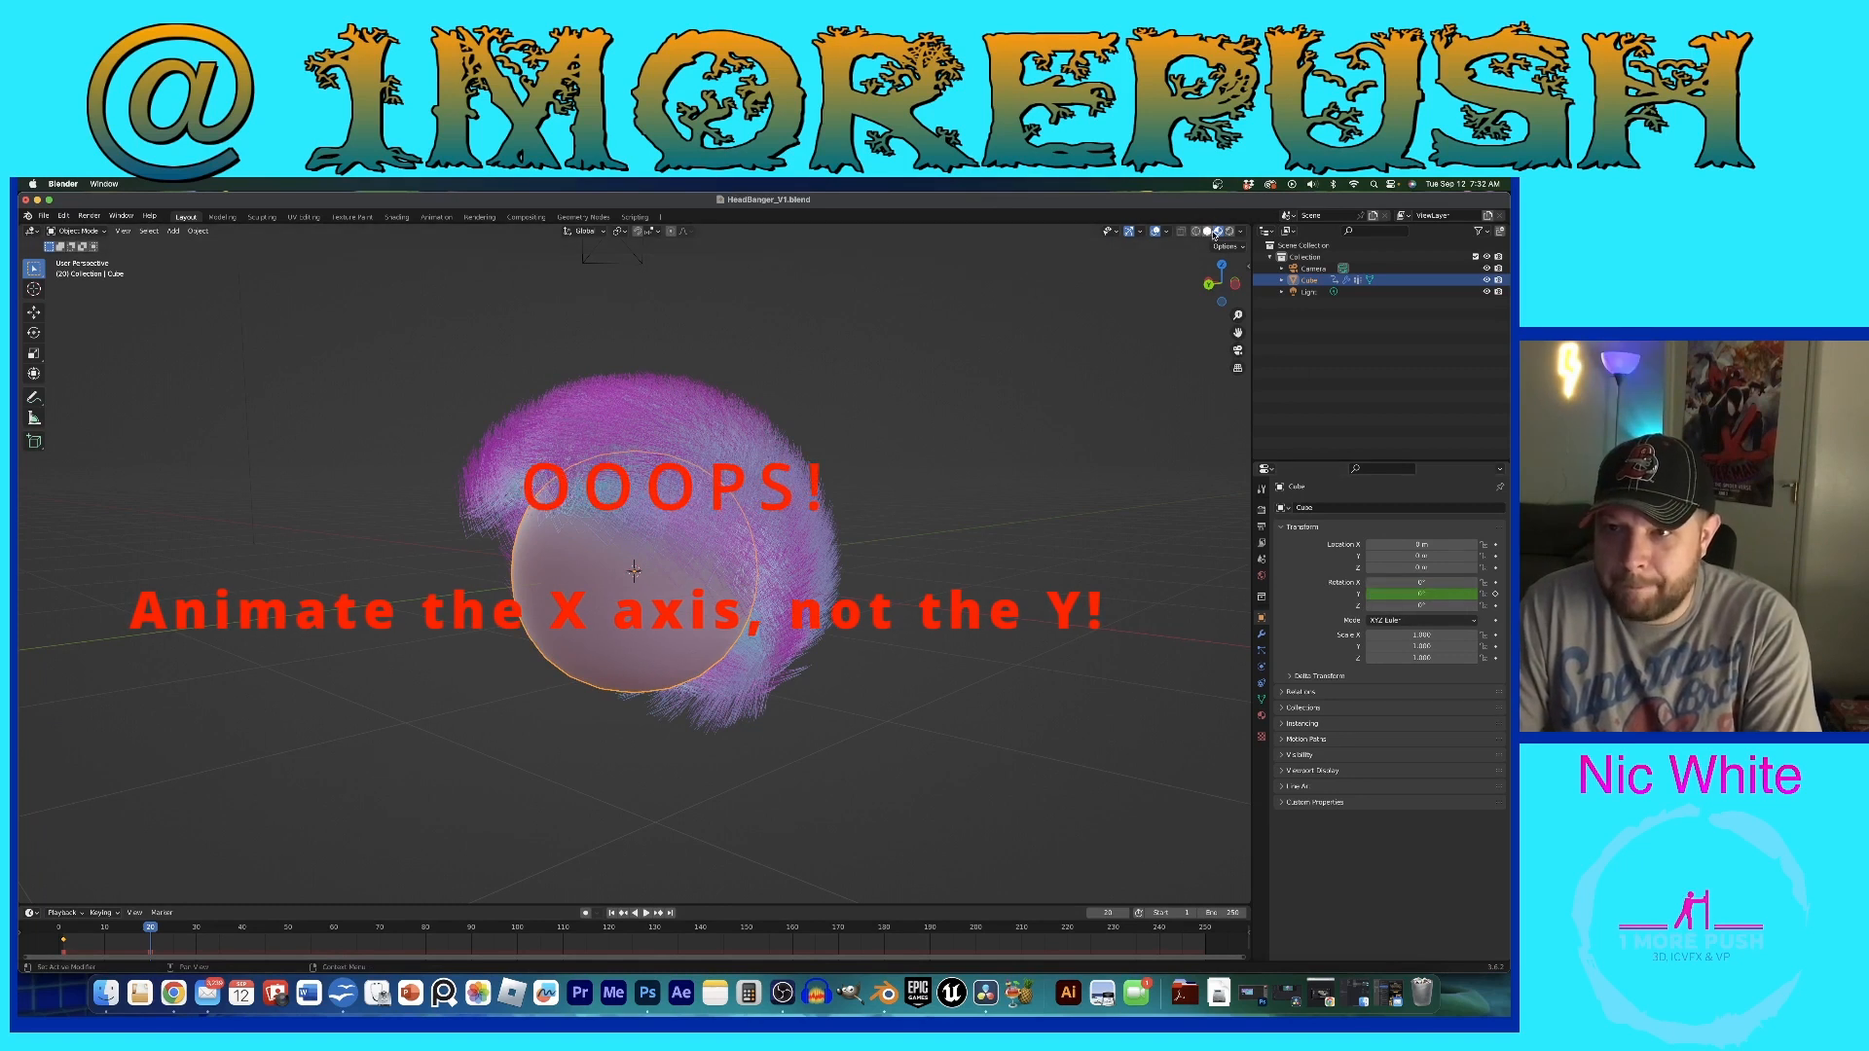
# Step: Keyframe the sphere's Y rotation at 90° on frame 20
pyautogui.click(1431, 596)
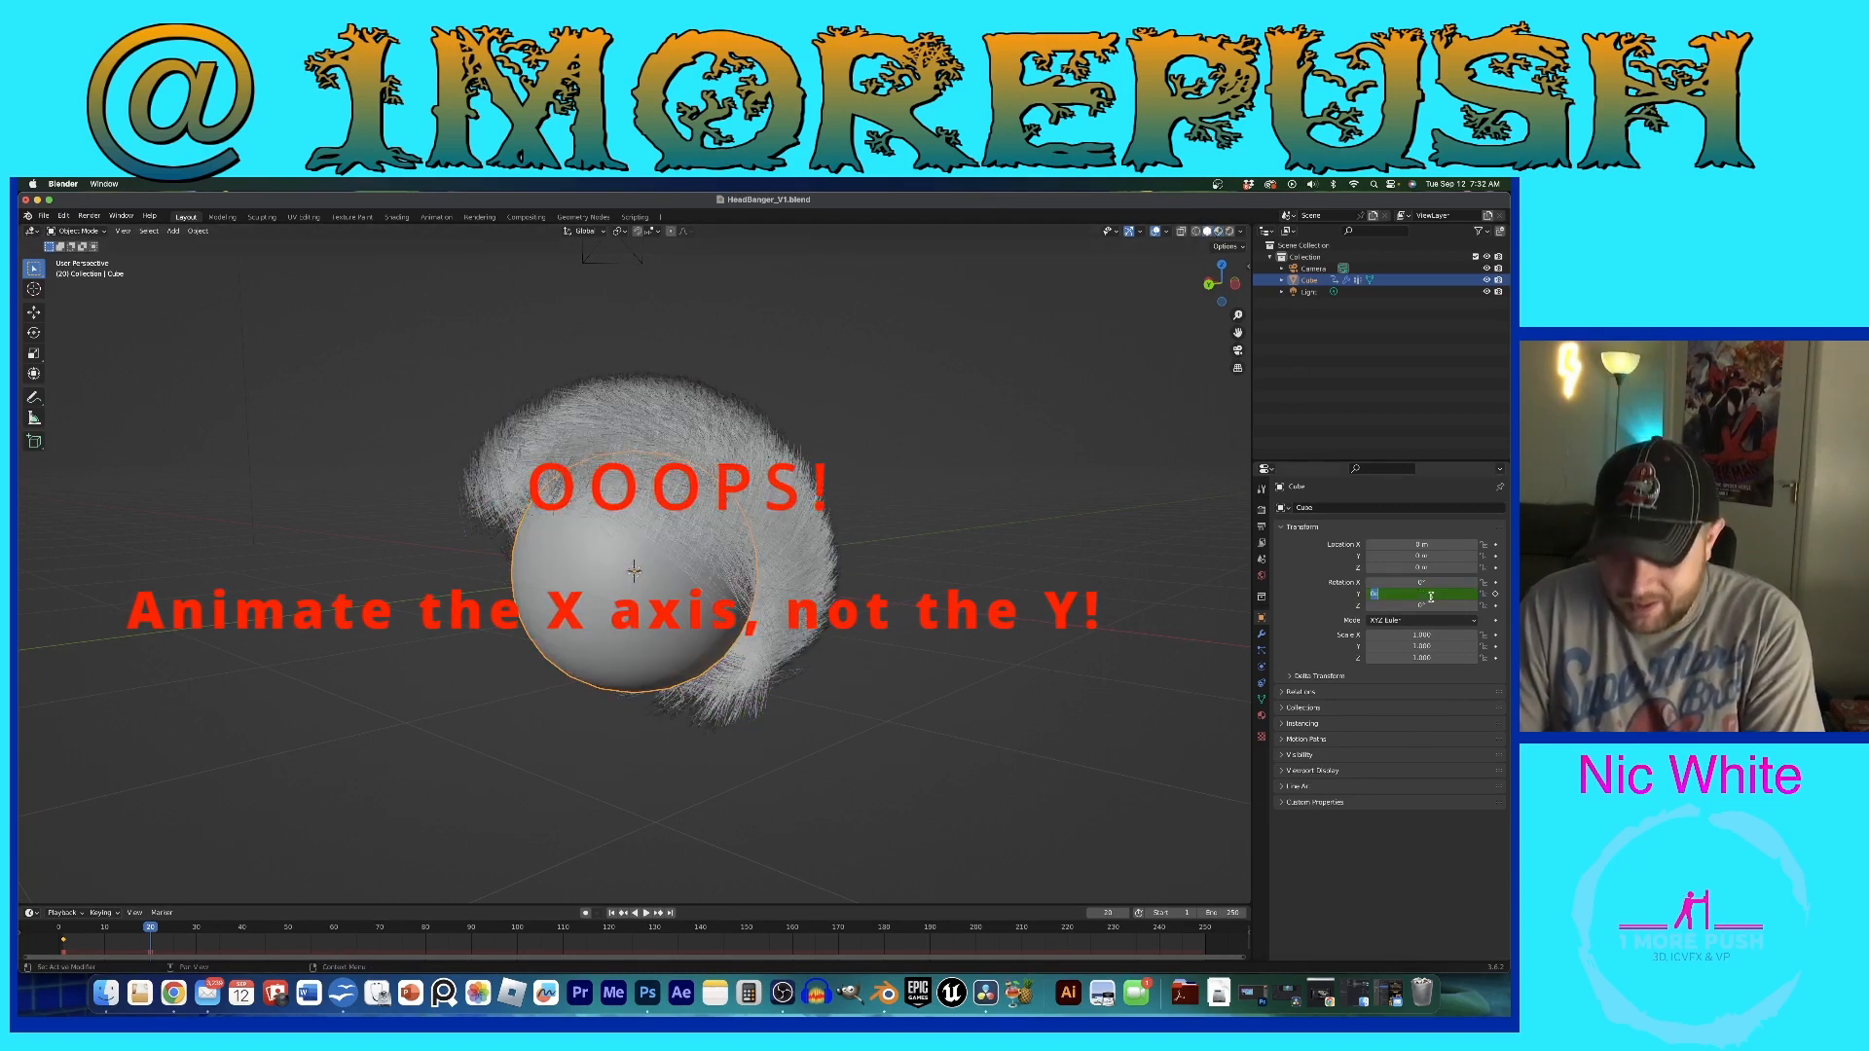
pyautogui.write('90')
pyautogui.press('Return')
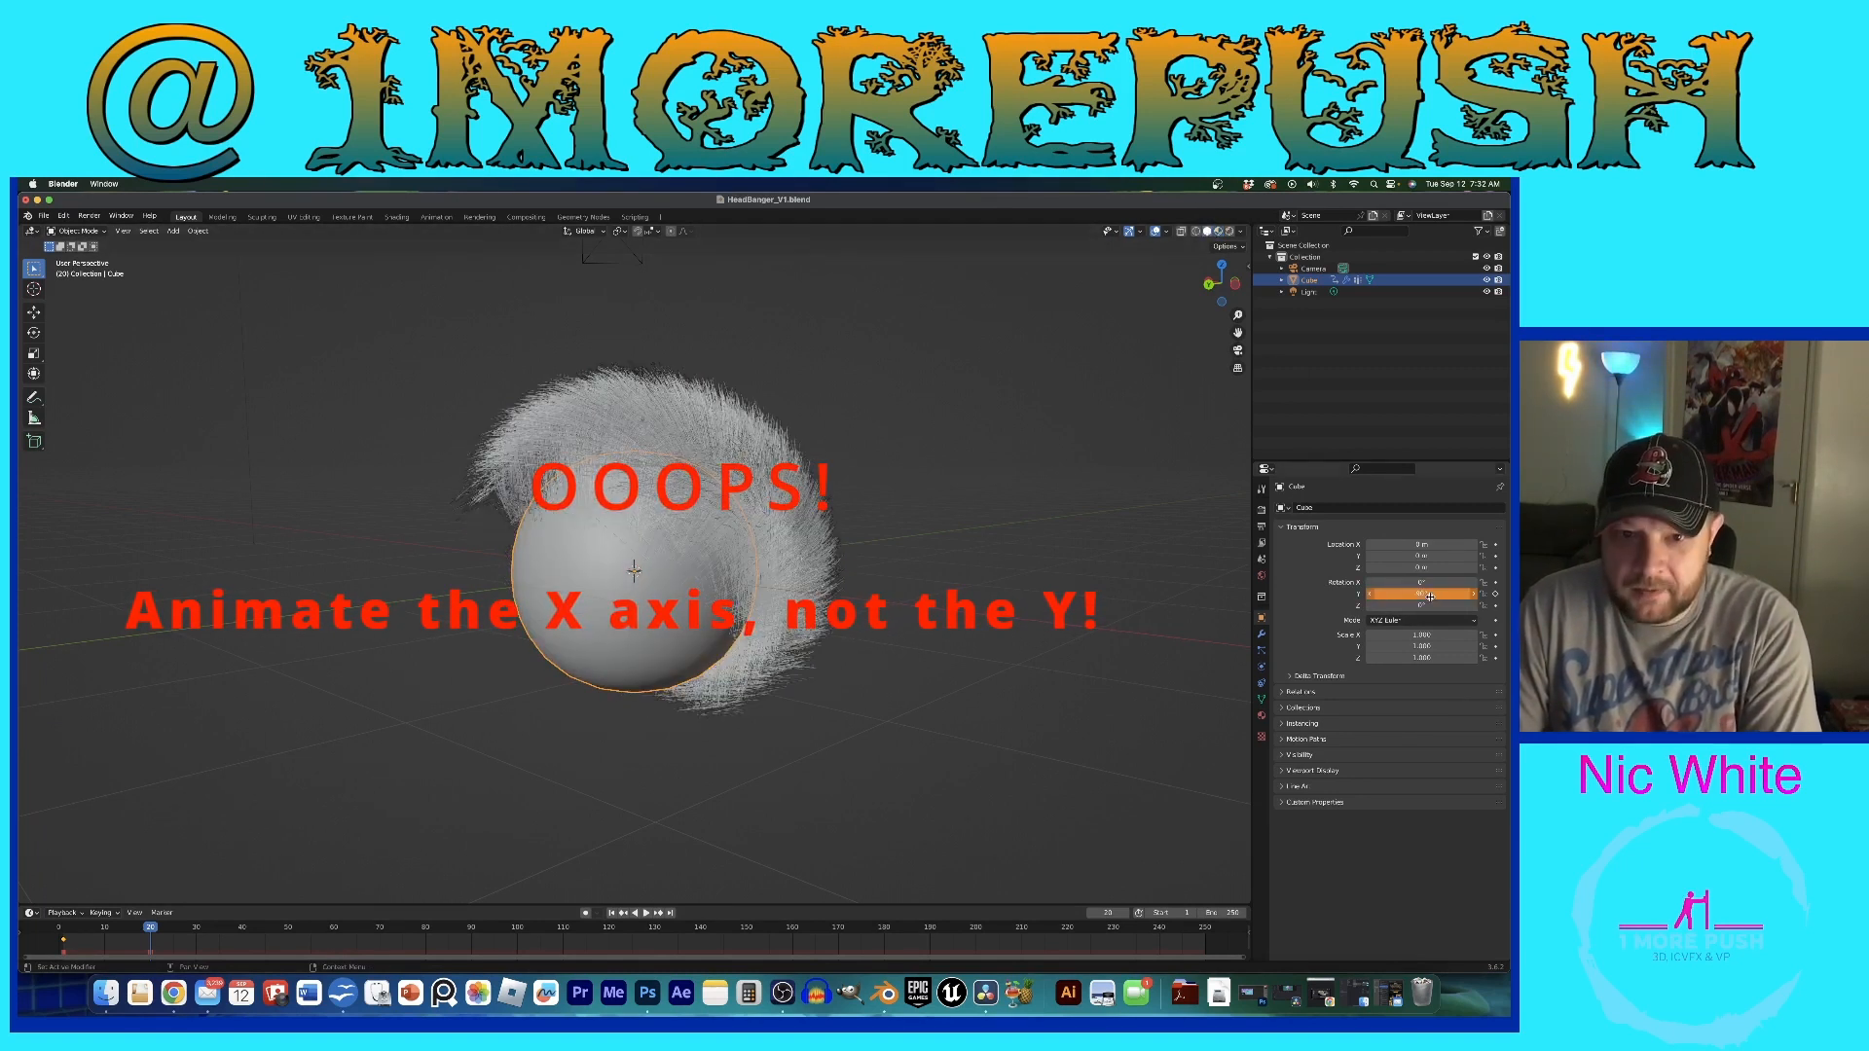
pyautogui.click(1496, 595)
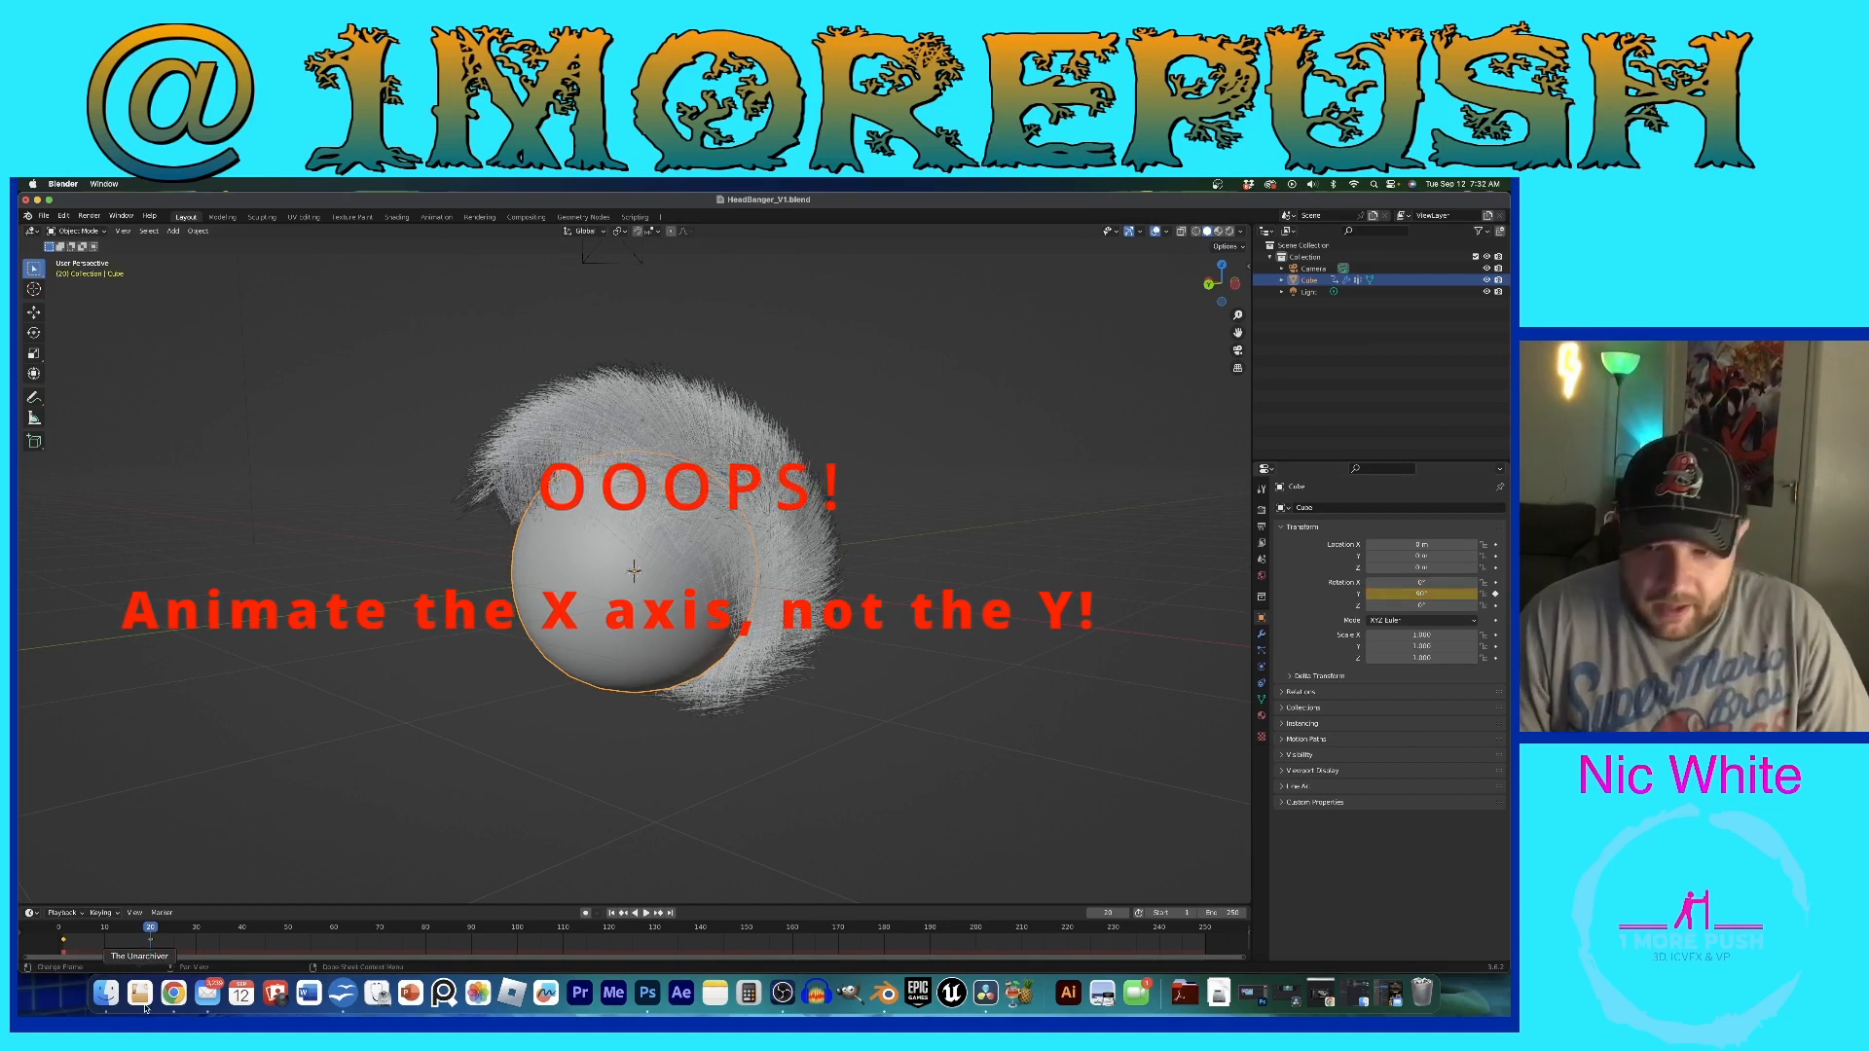
# Step: Change the timeline area to a Graph Editor, enlarge it and expand the sphere's animation channels
pyautogui.click(32, 914)
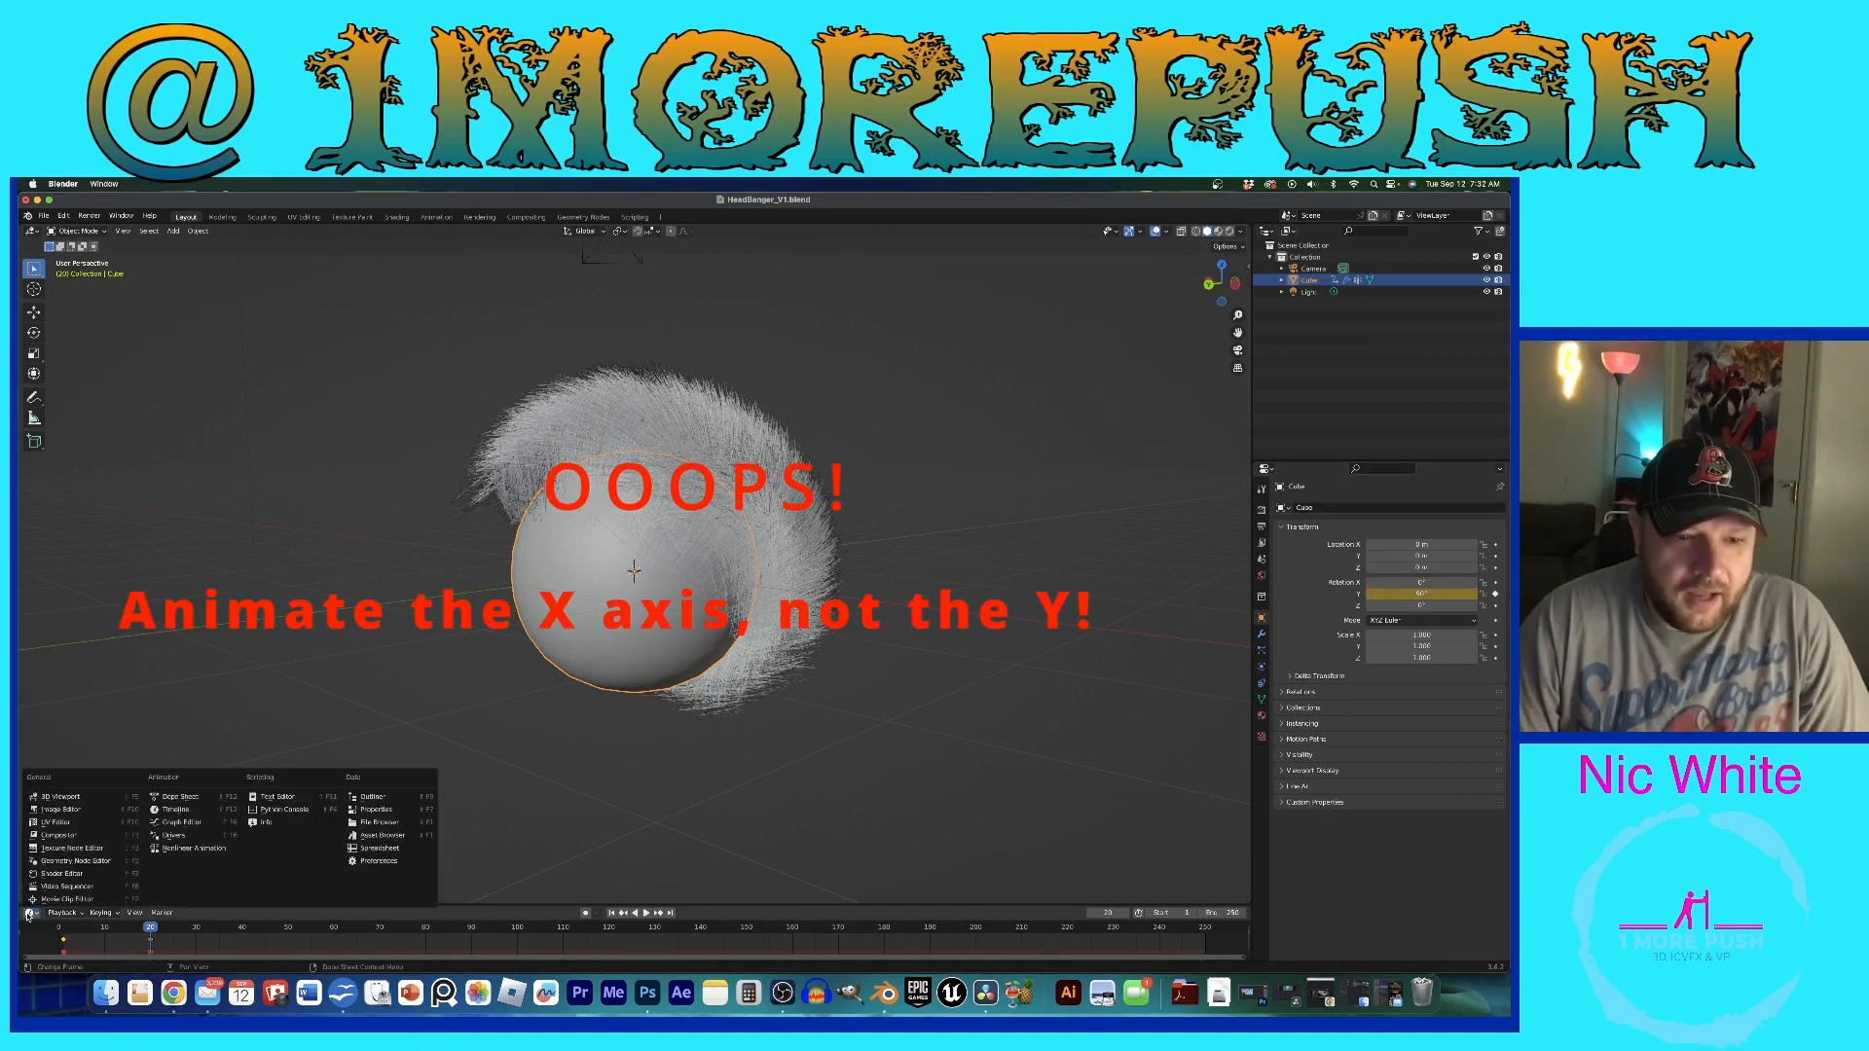
pyautogui.click(81, 915)
pyautogui.click(30, 914)
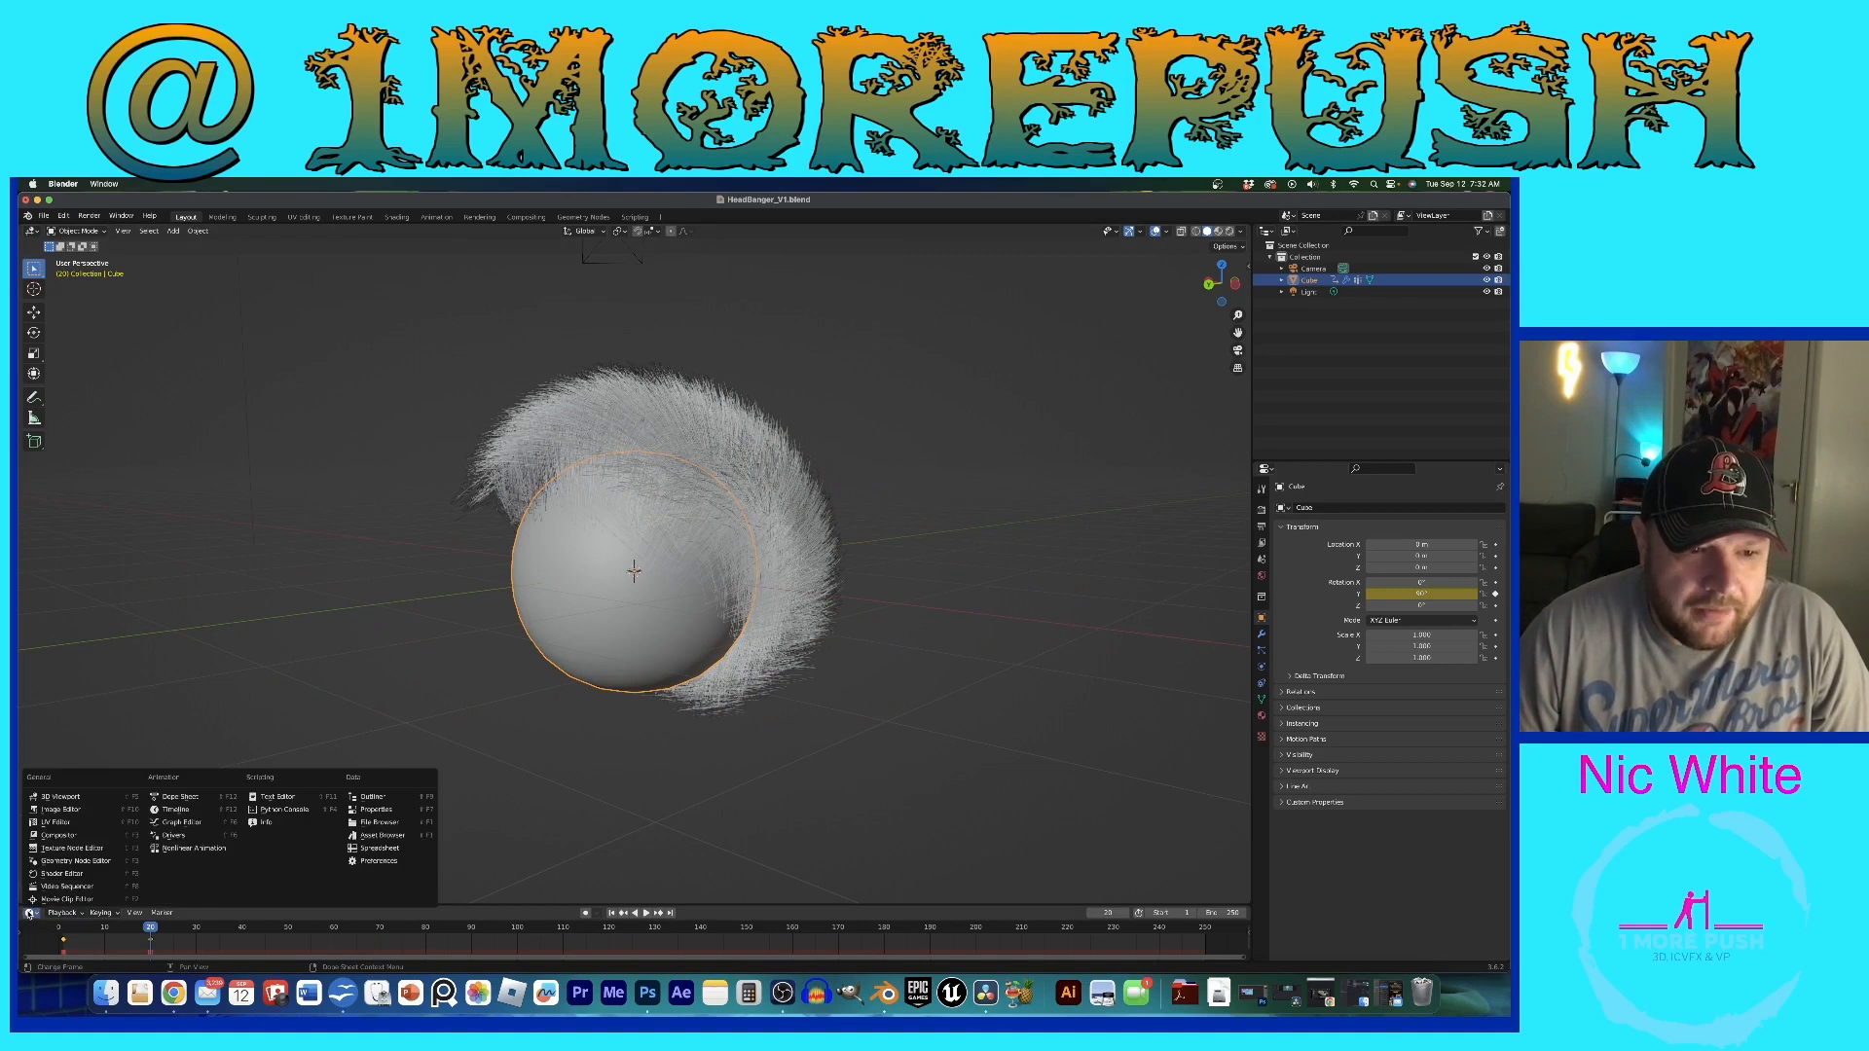
pyautogui.click(191, 826)
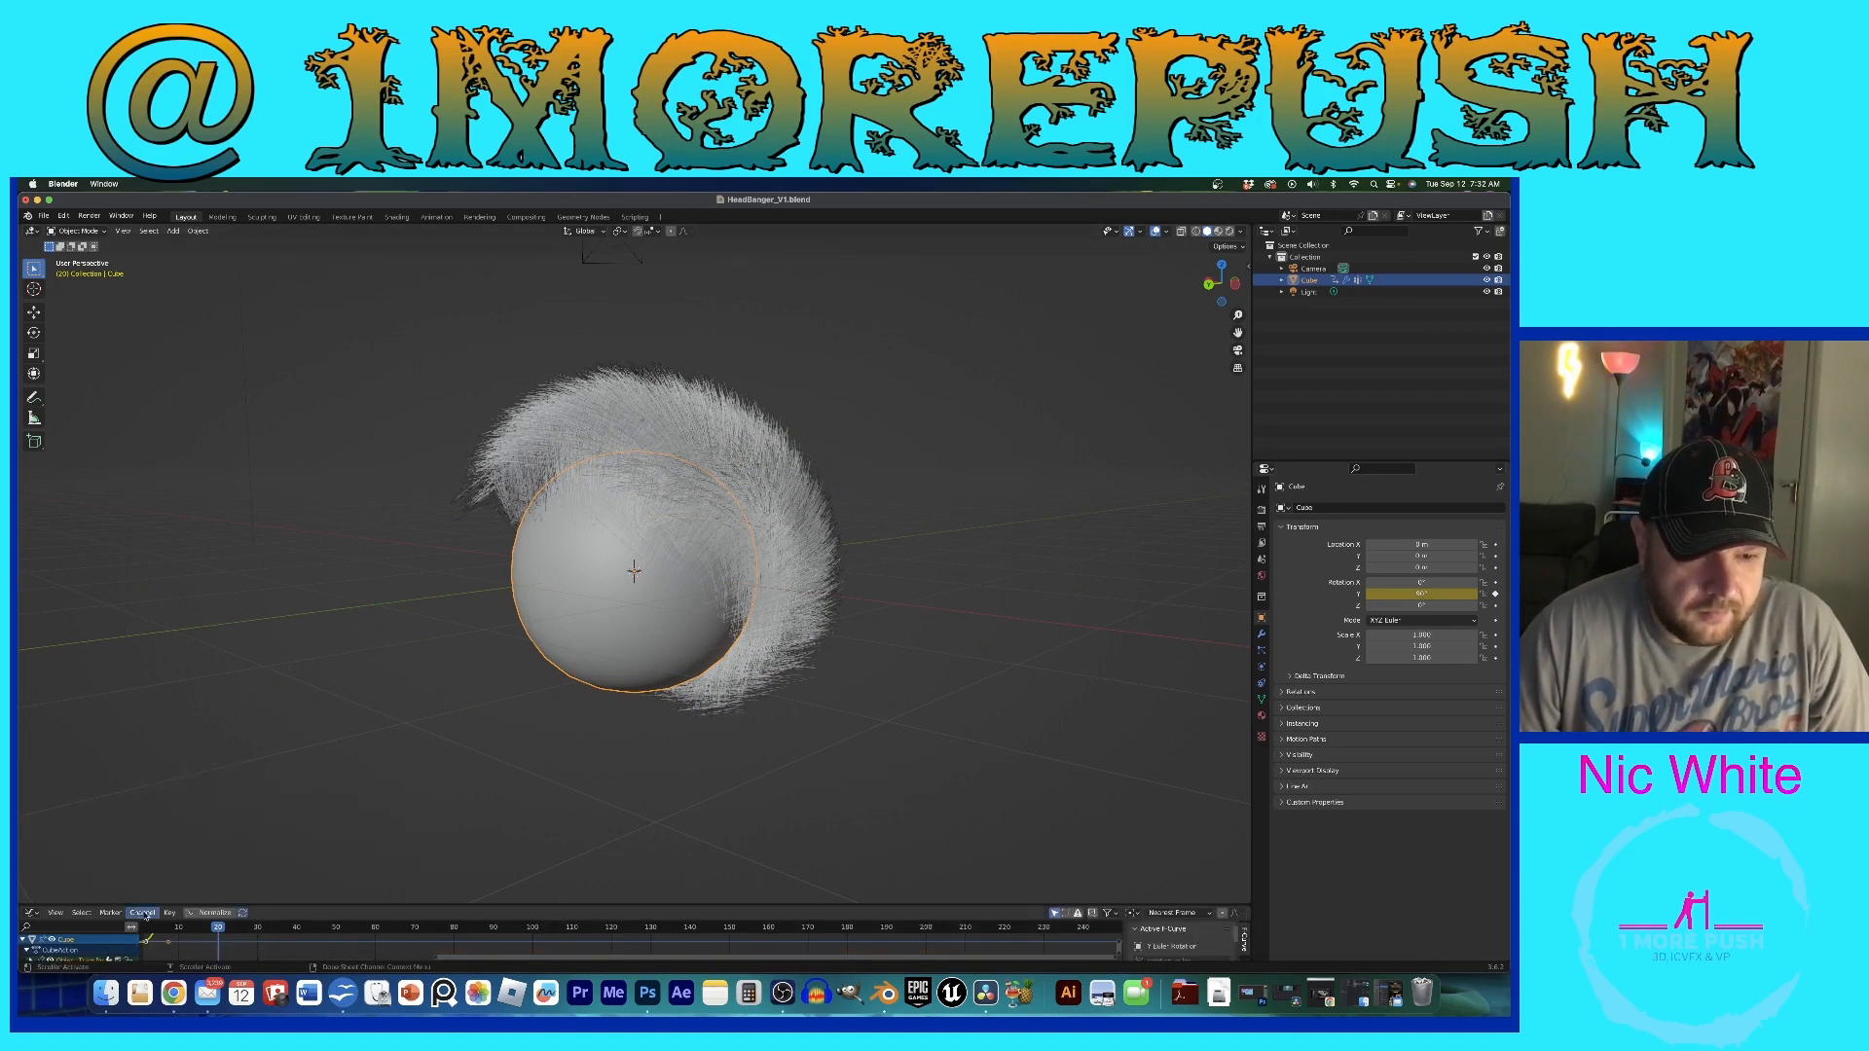
pyautogui.moveTo(146, 905); pyautogui.dragTo(136, 501)
pyautogui.click(31, 554)
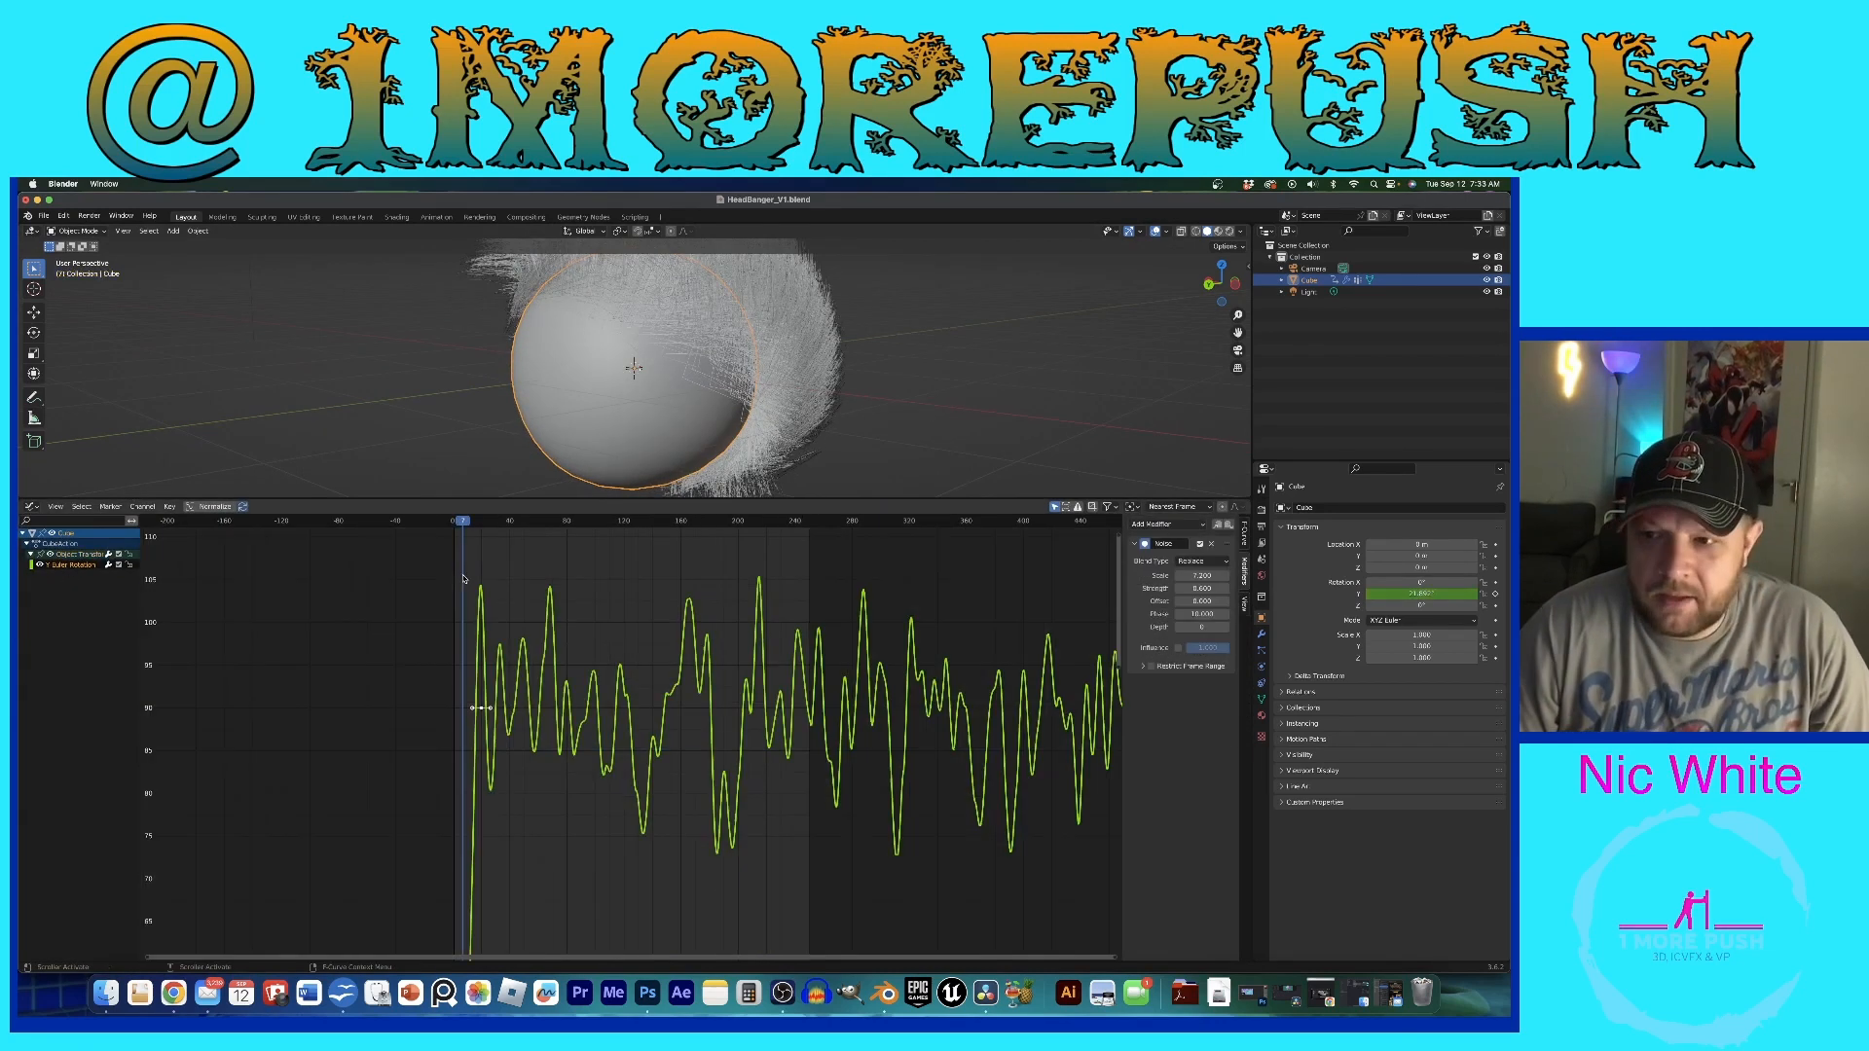
# Step: Delete the sphere's Y rotation animation channel
pyautogui.rightClick(77, 567)
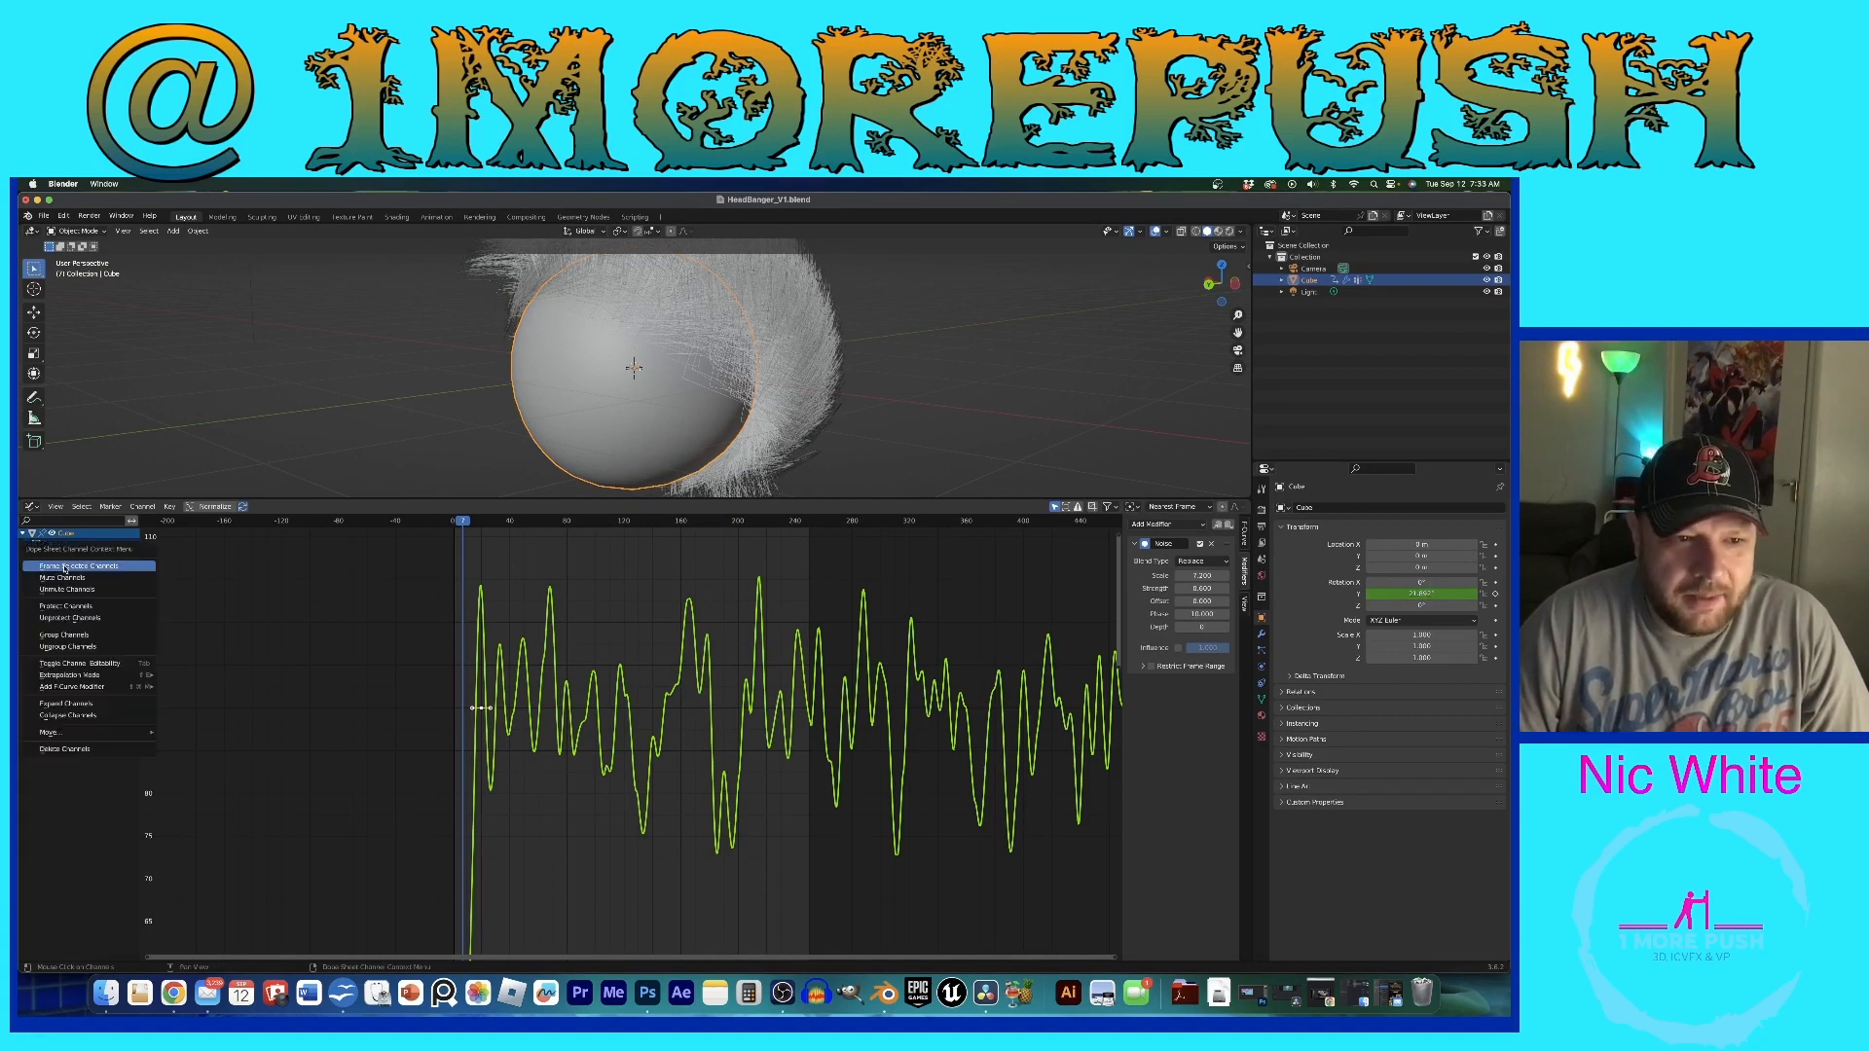
pyautogui.click(61, 718)
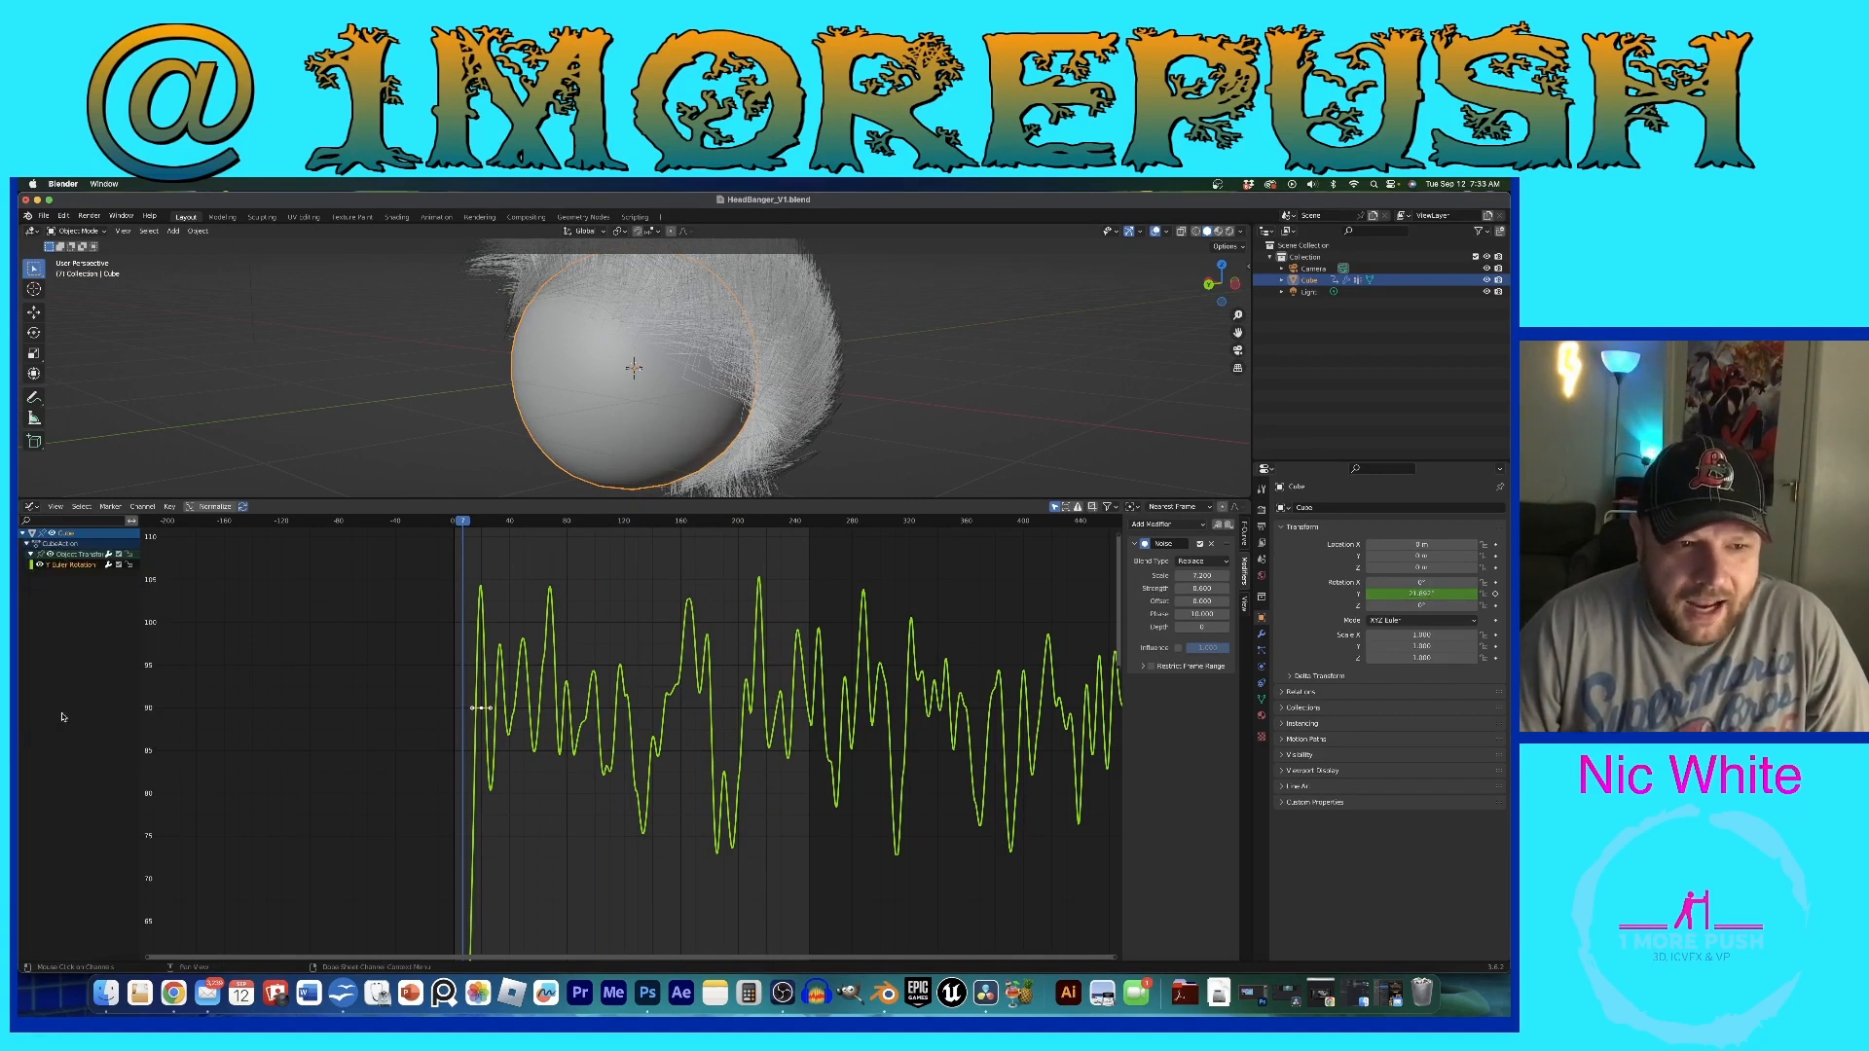
pyautogui.click(73, 554)
pyautogui.click(73, 567)
pyautogui.press('Delete')
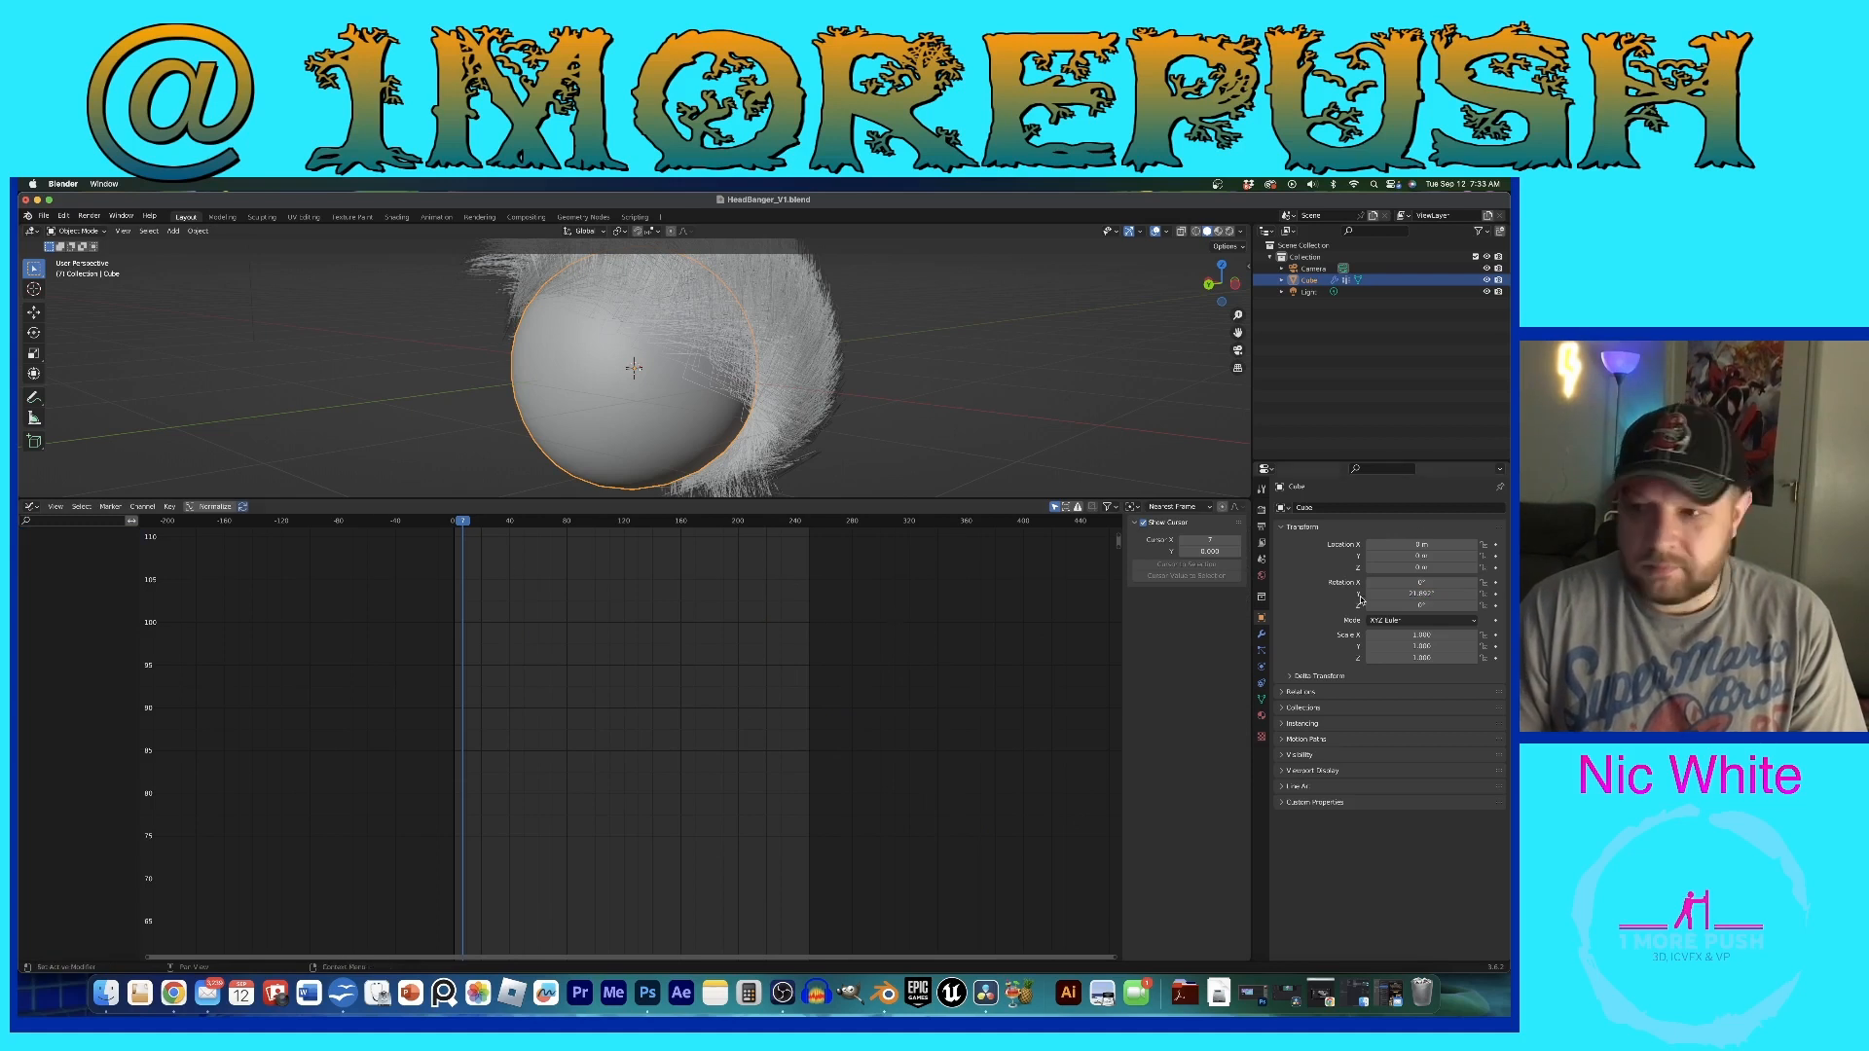
# Step: Reset the sphere's Y rotation to 0° and keyframe its X rotation at 0° on frame 1
pyautogui.moveTo(465, 523); pyautogui.dragTo(455, 532)
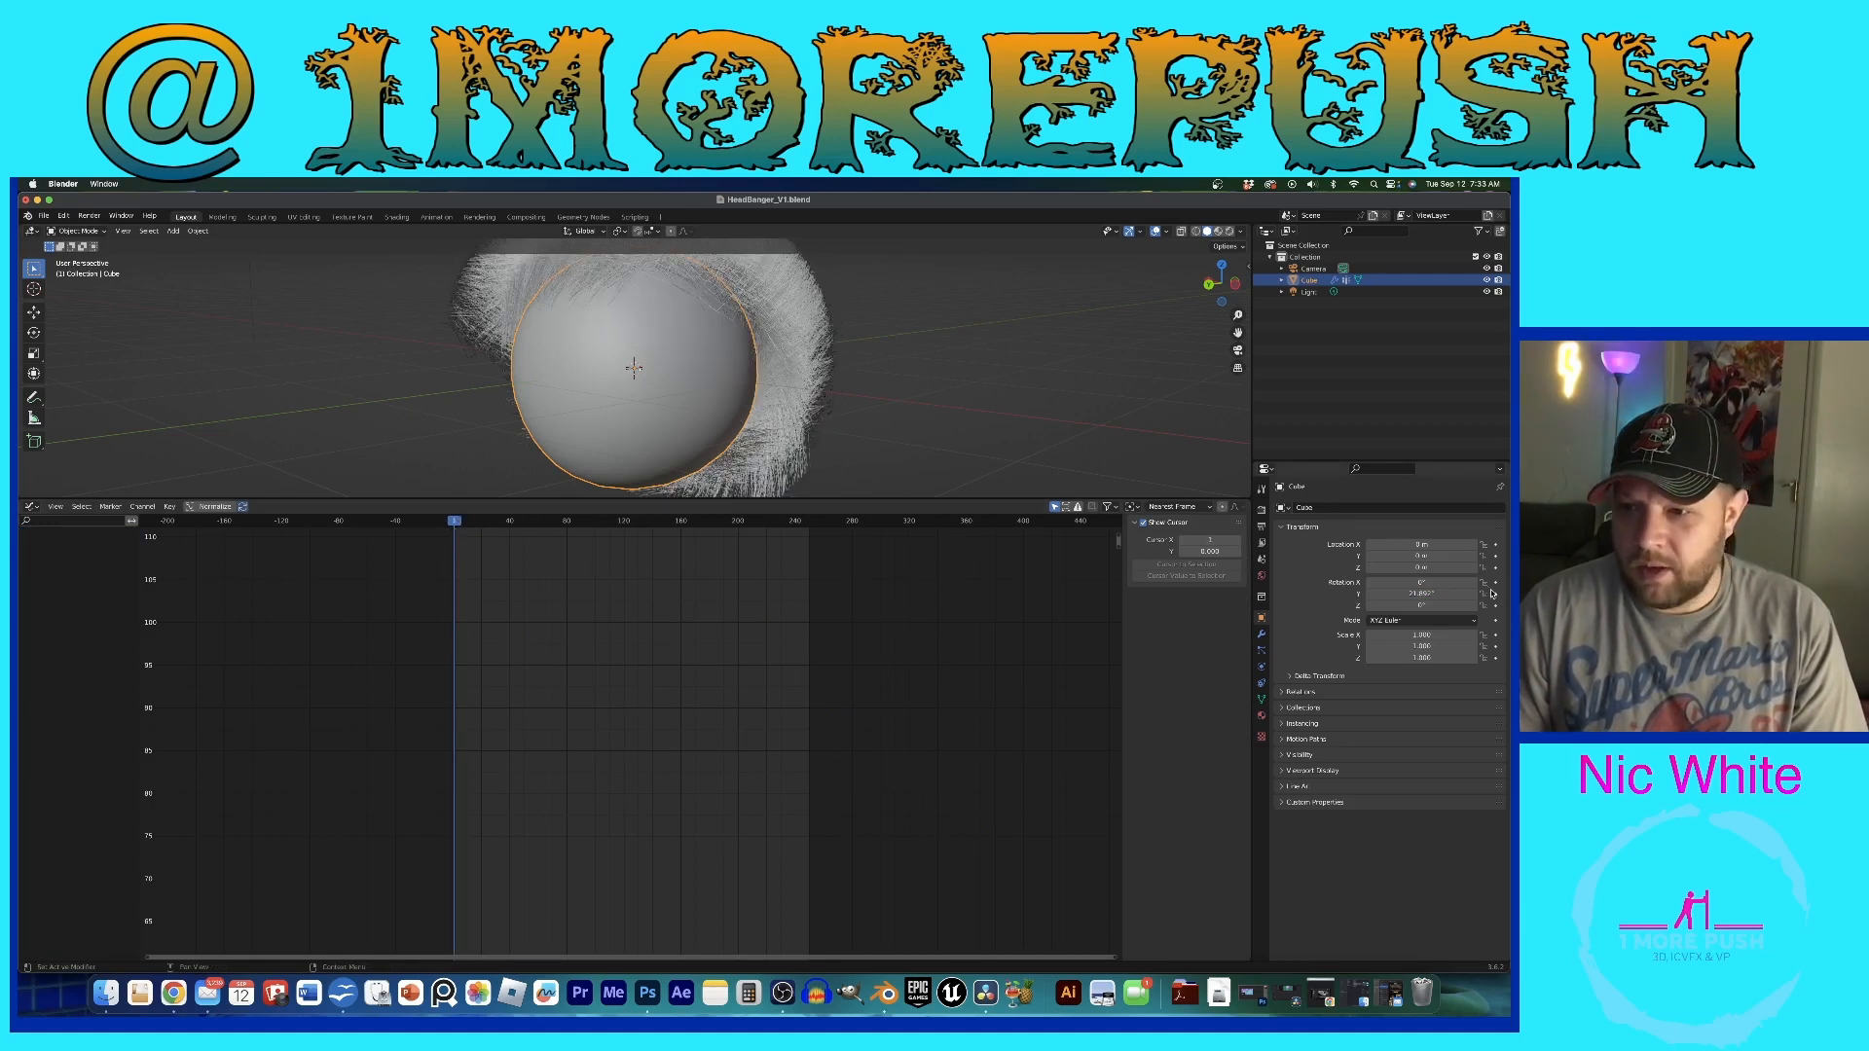
pyautogui.click(1450, 596)
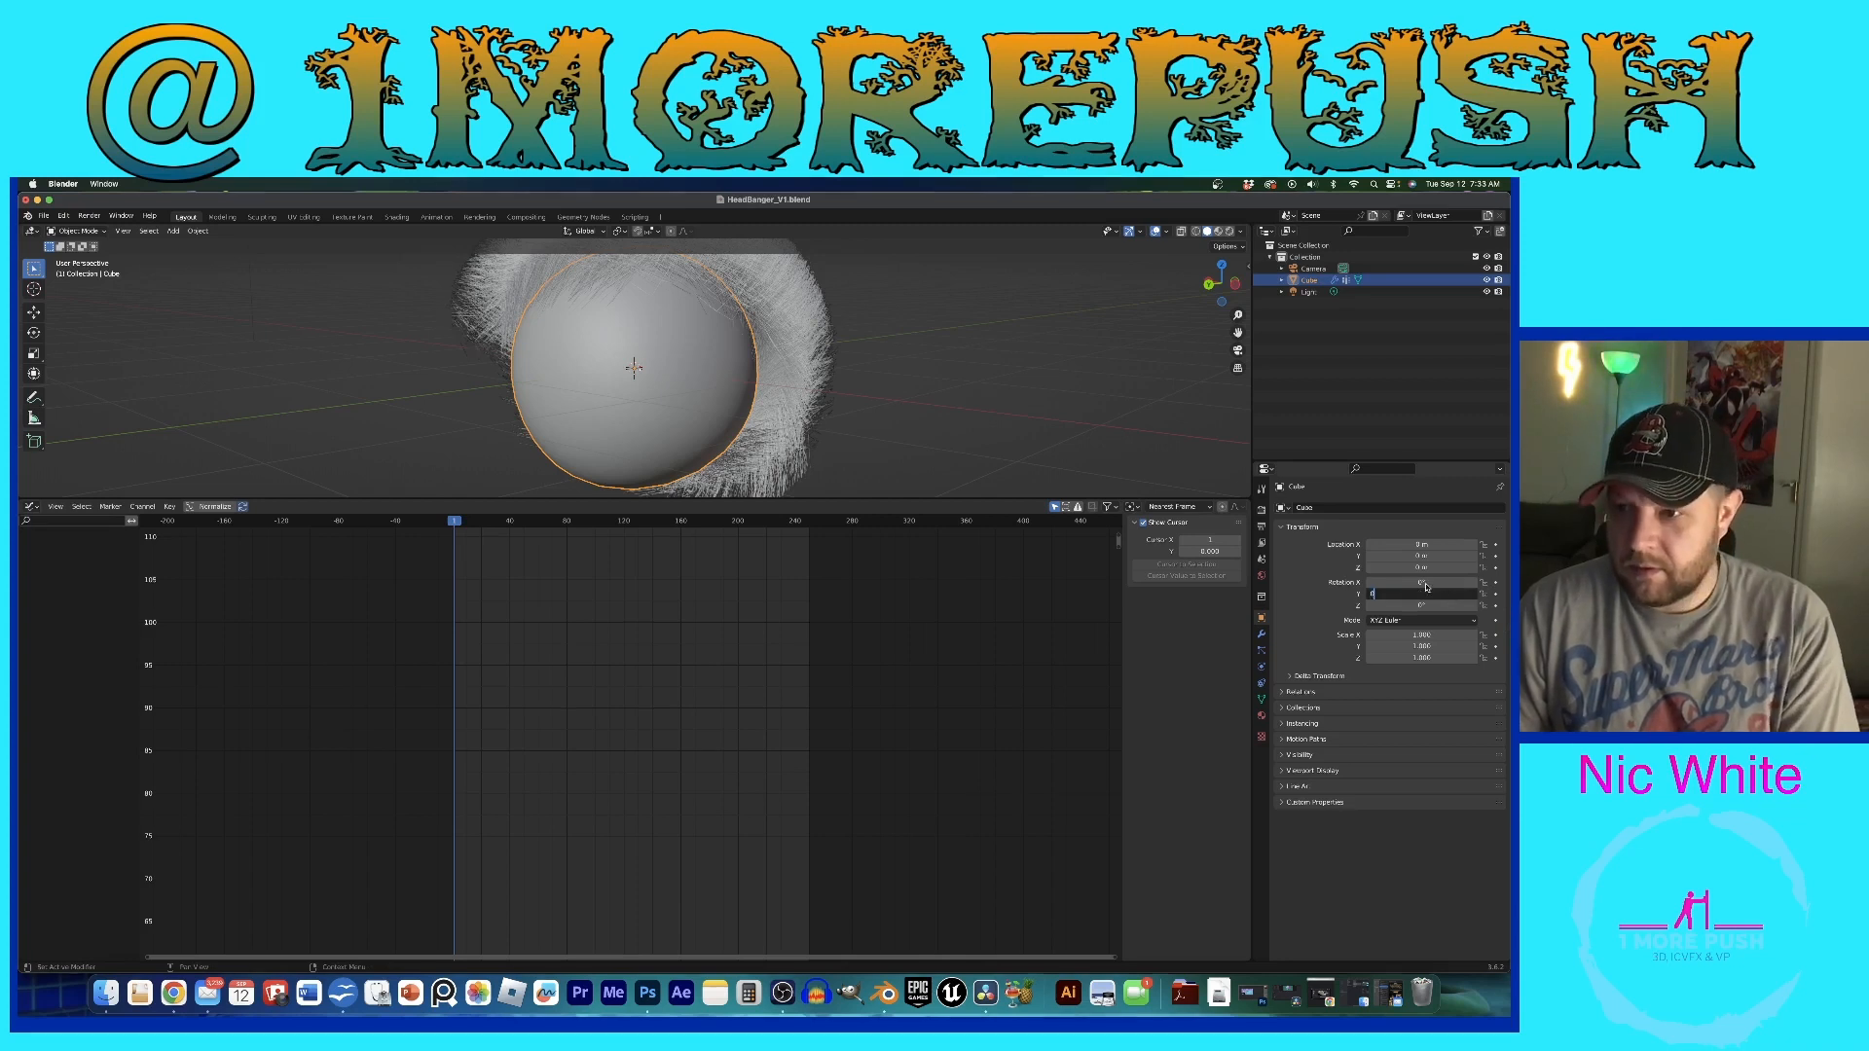
pyautogui.press('Return')
pyautogui.click(1496, 583)
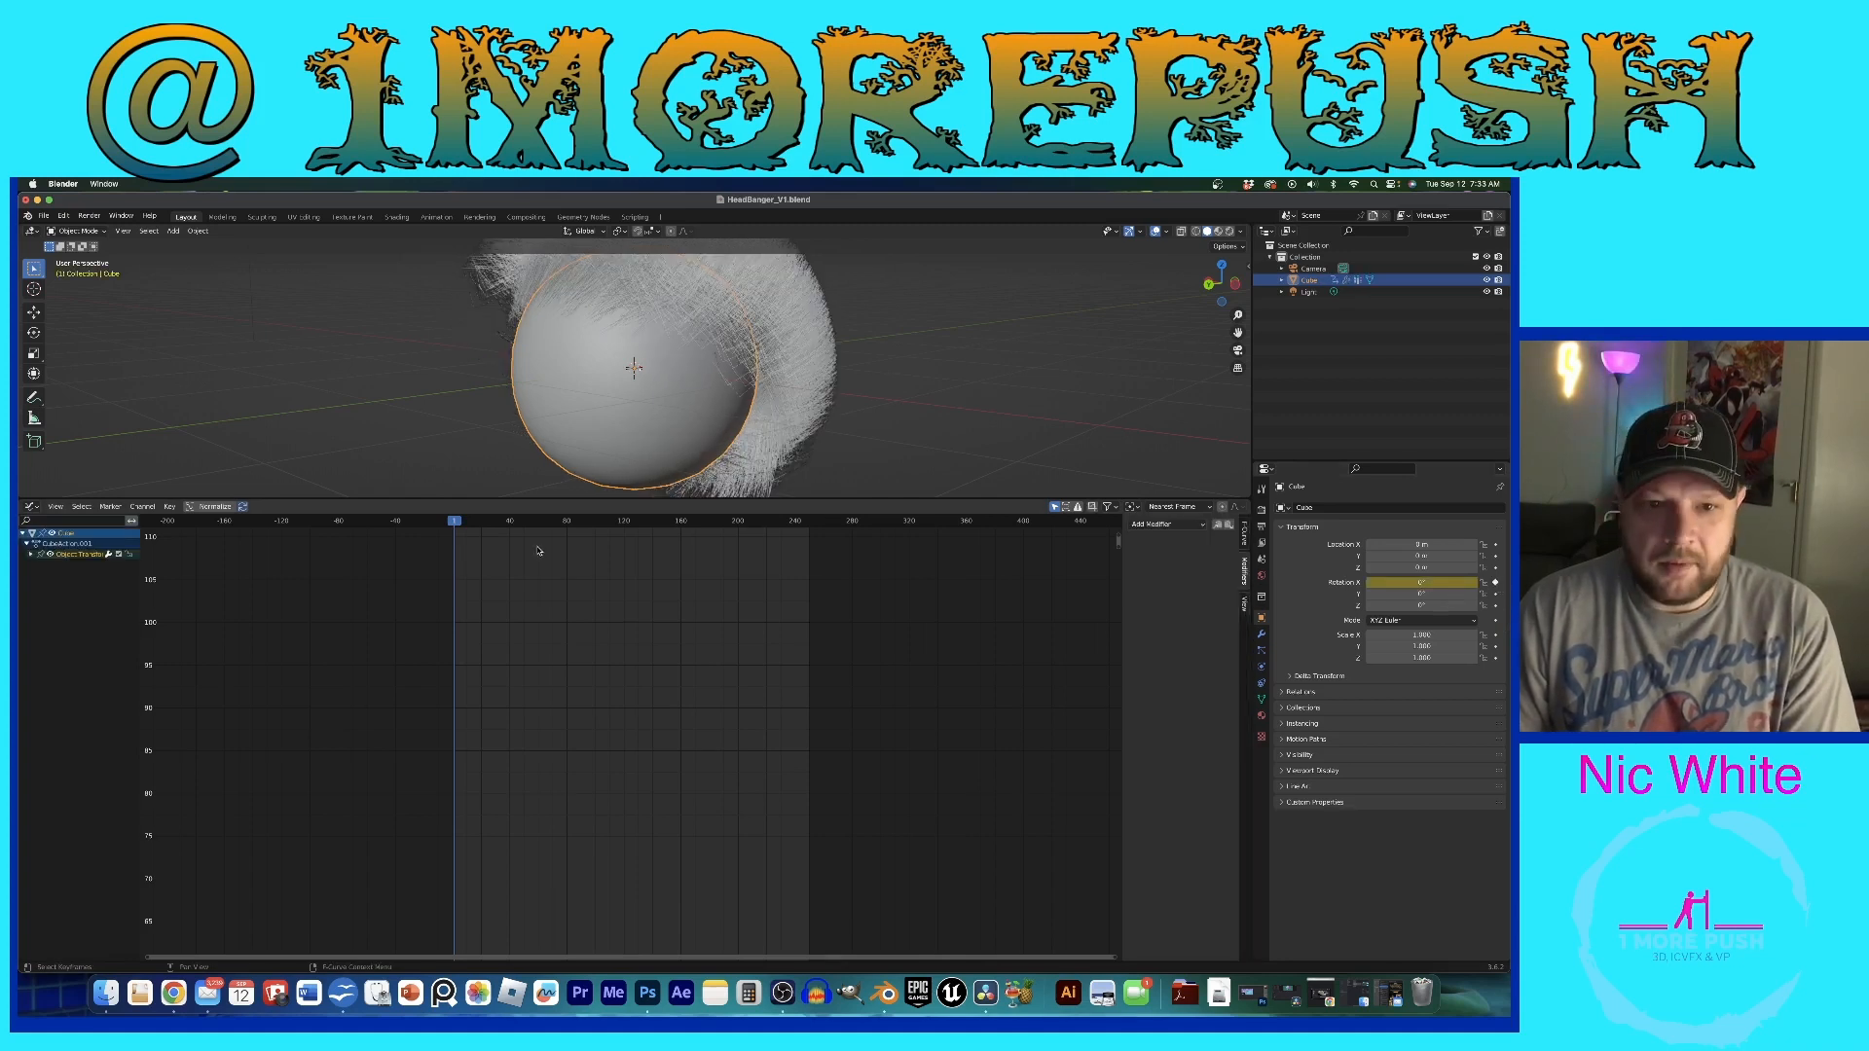
# Step: Keyframe the sphere's X rotation at 90° on frame 22
pyautogui.click(487, 522)
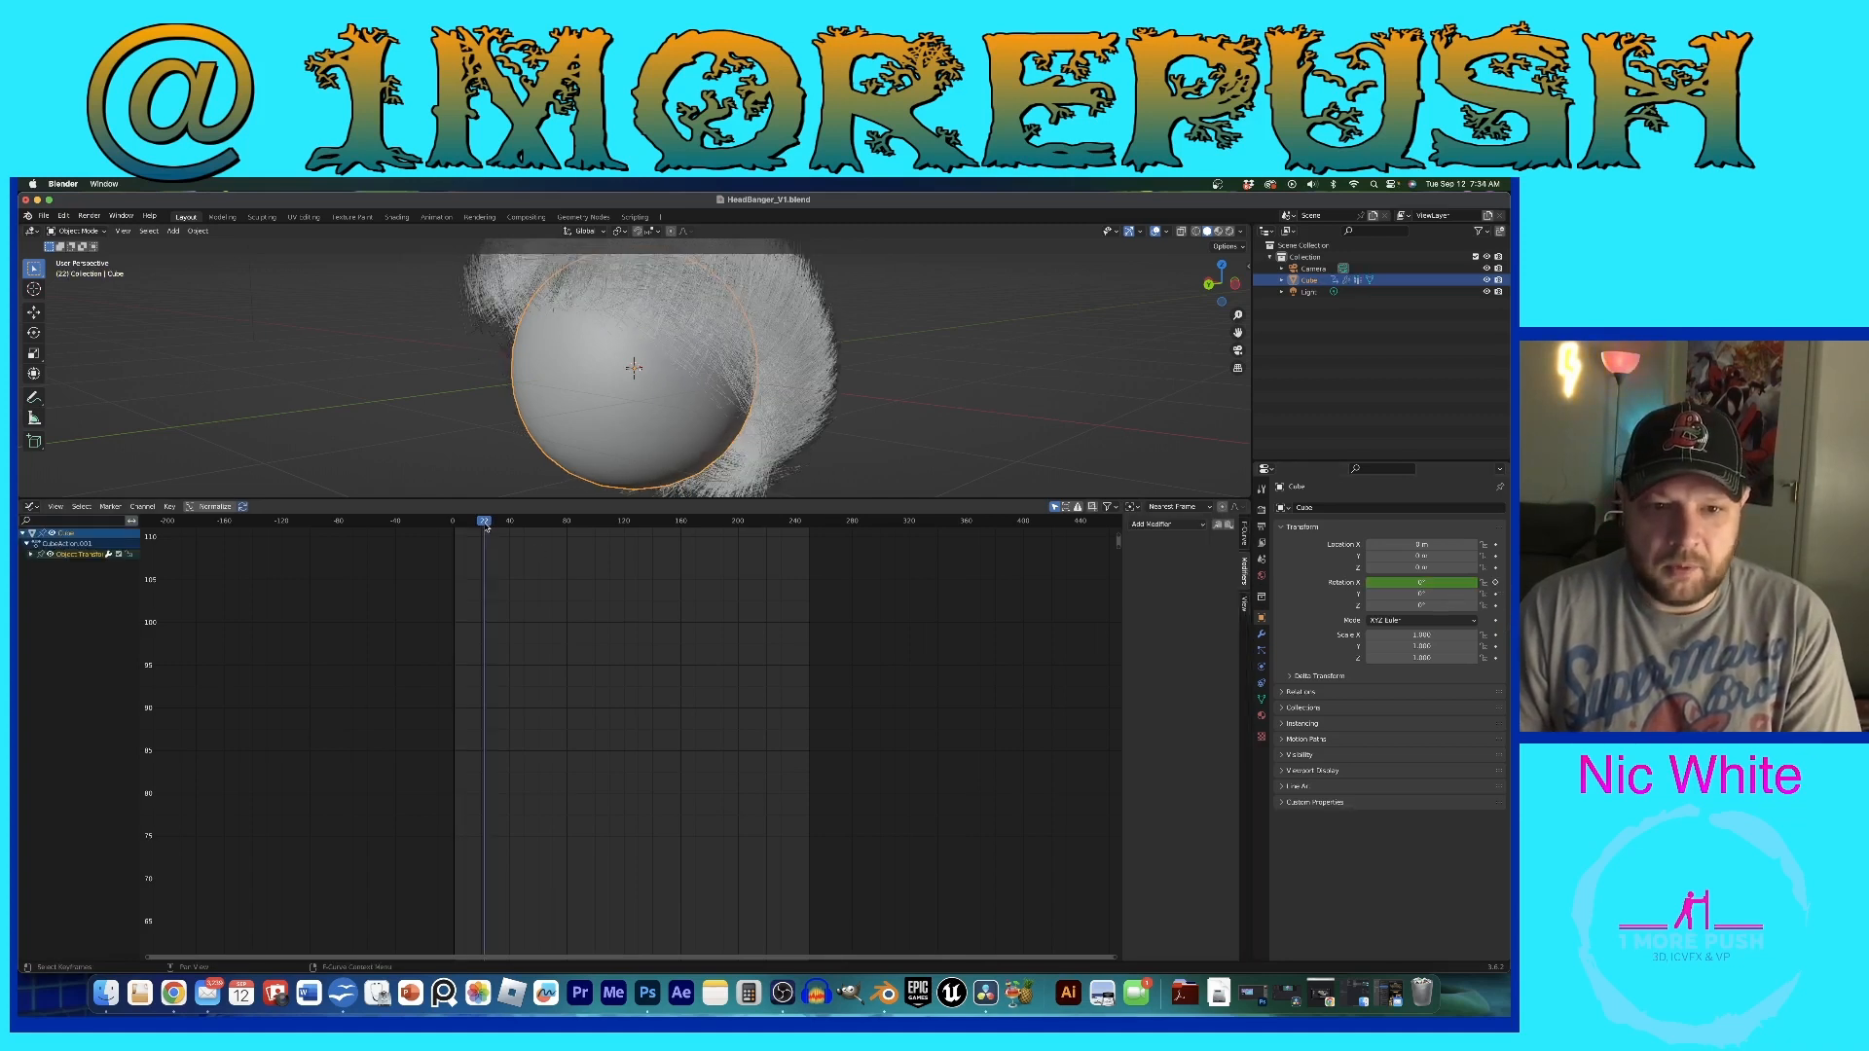
pyautogui.click(1436, 582)
pyautogui.write('90')
pyautogui.press('Return')
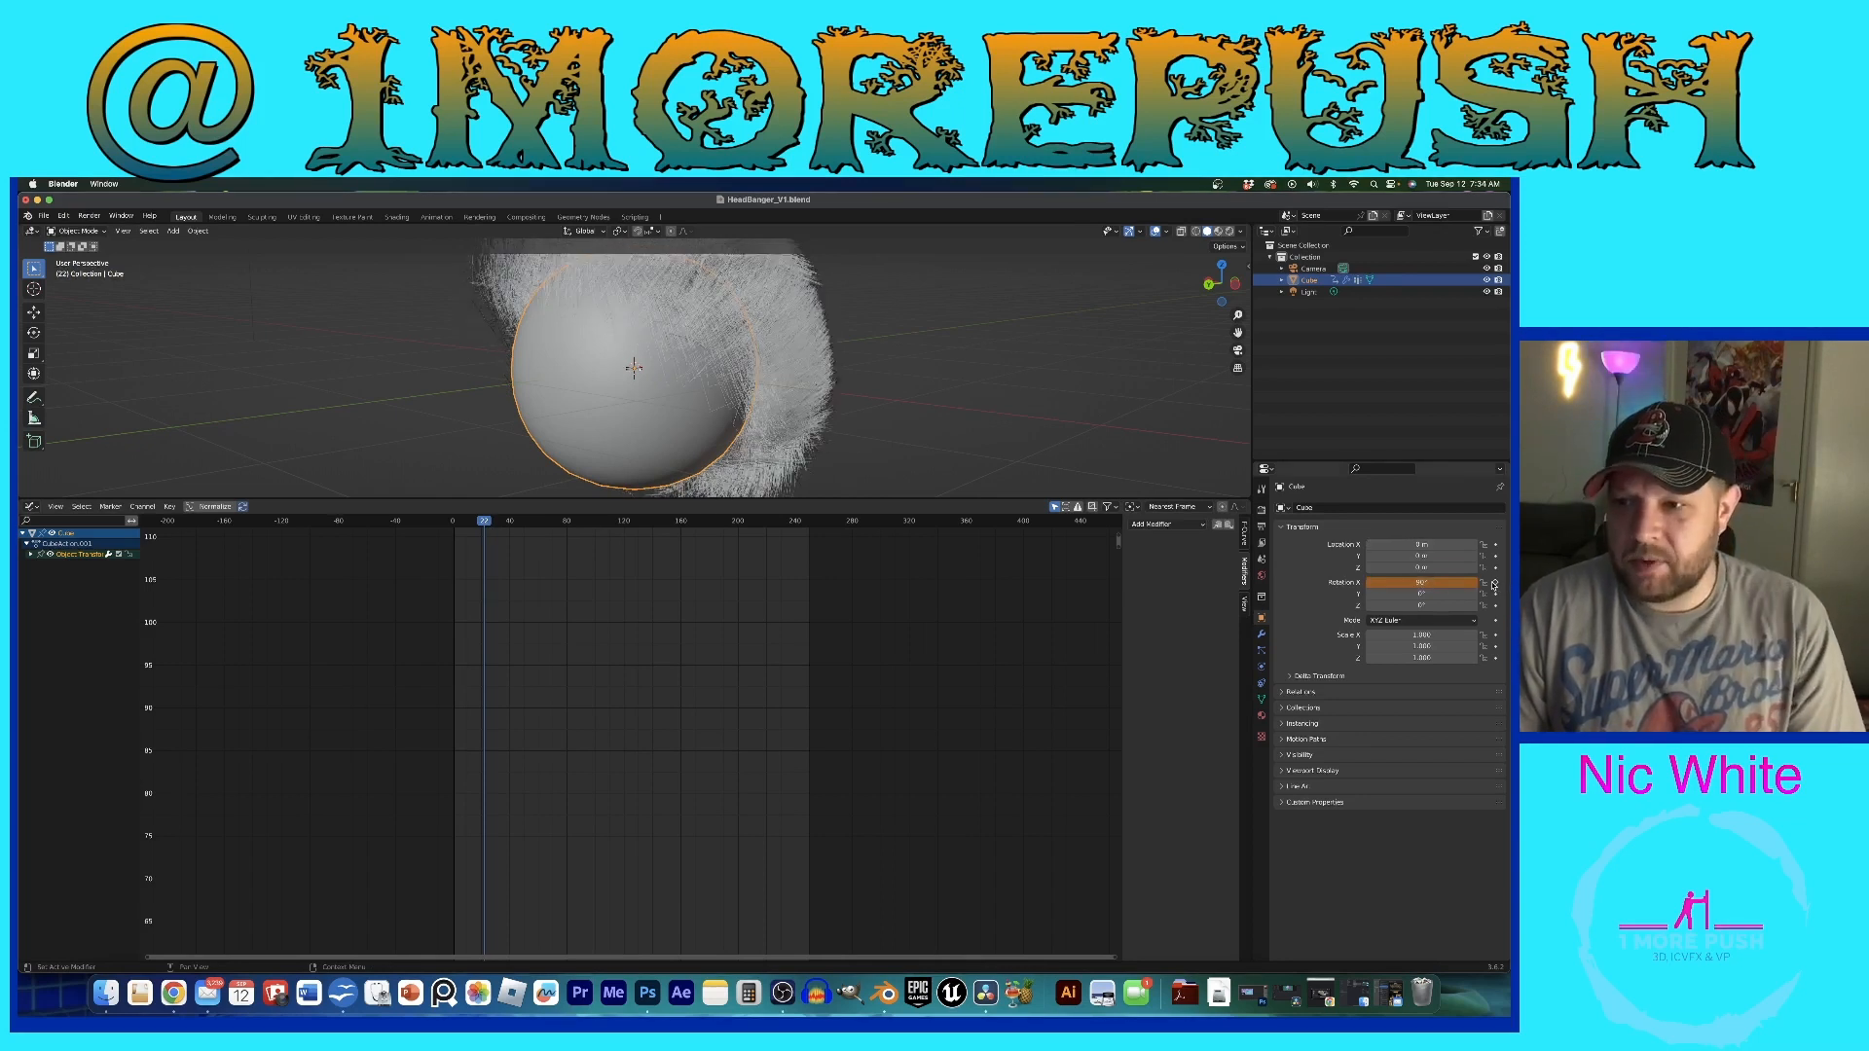
pyautogui.click(1498, 583)
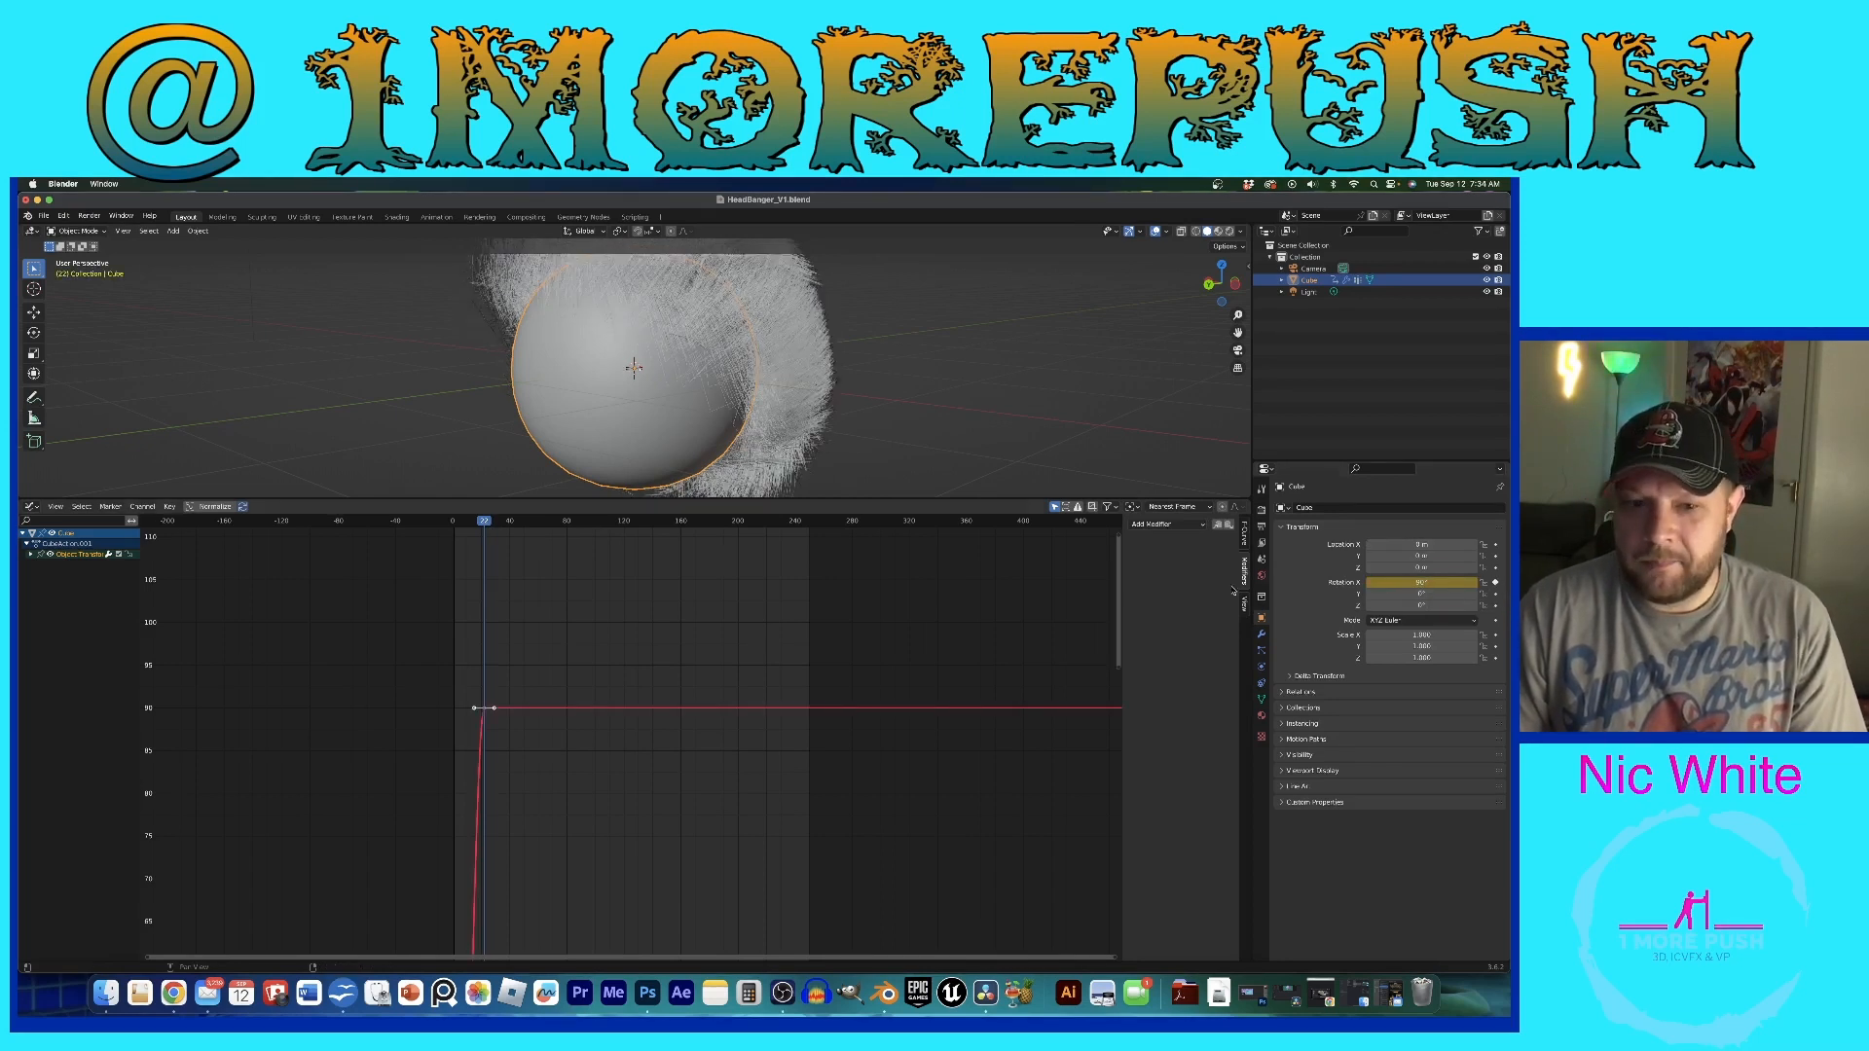
# Step: Add a Noise modifier to the X rotation curve and raise its scale to about 11.4
pyautogui.click(1164, 524)
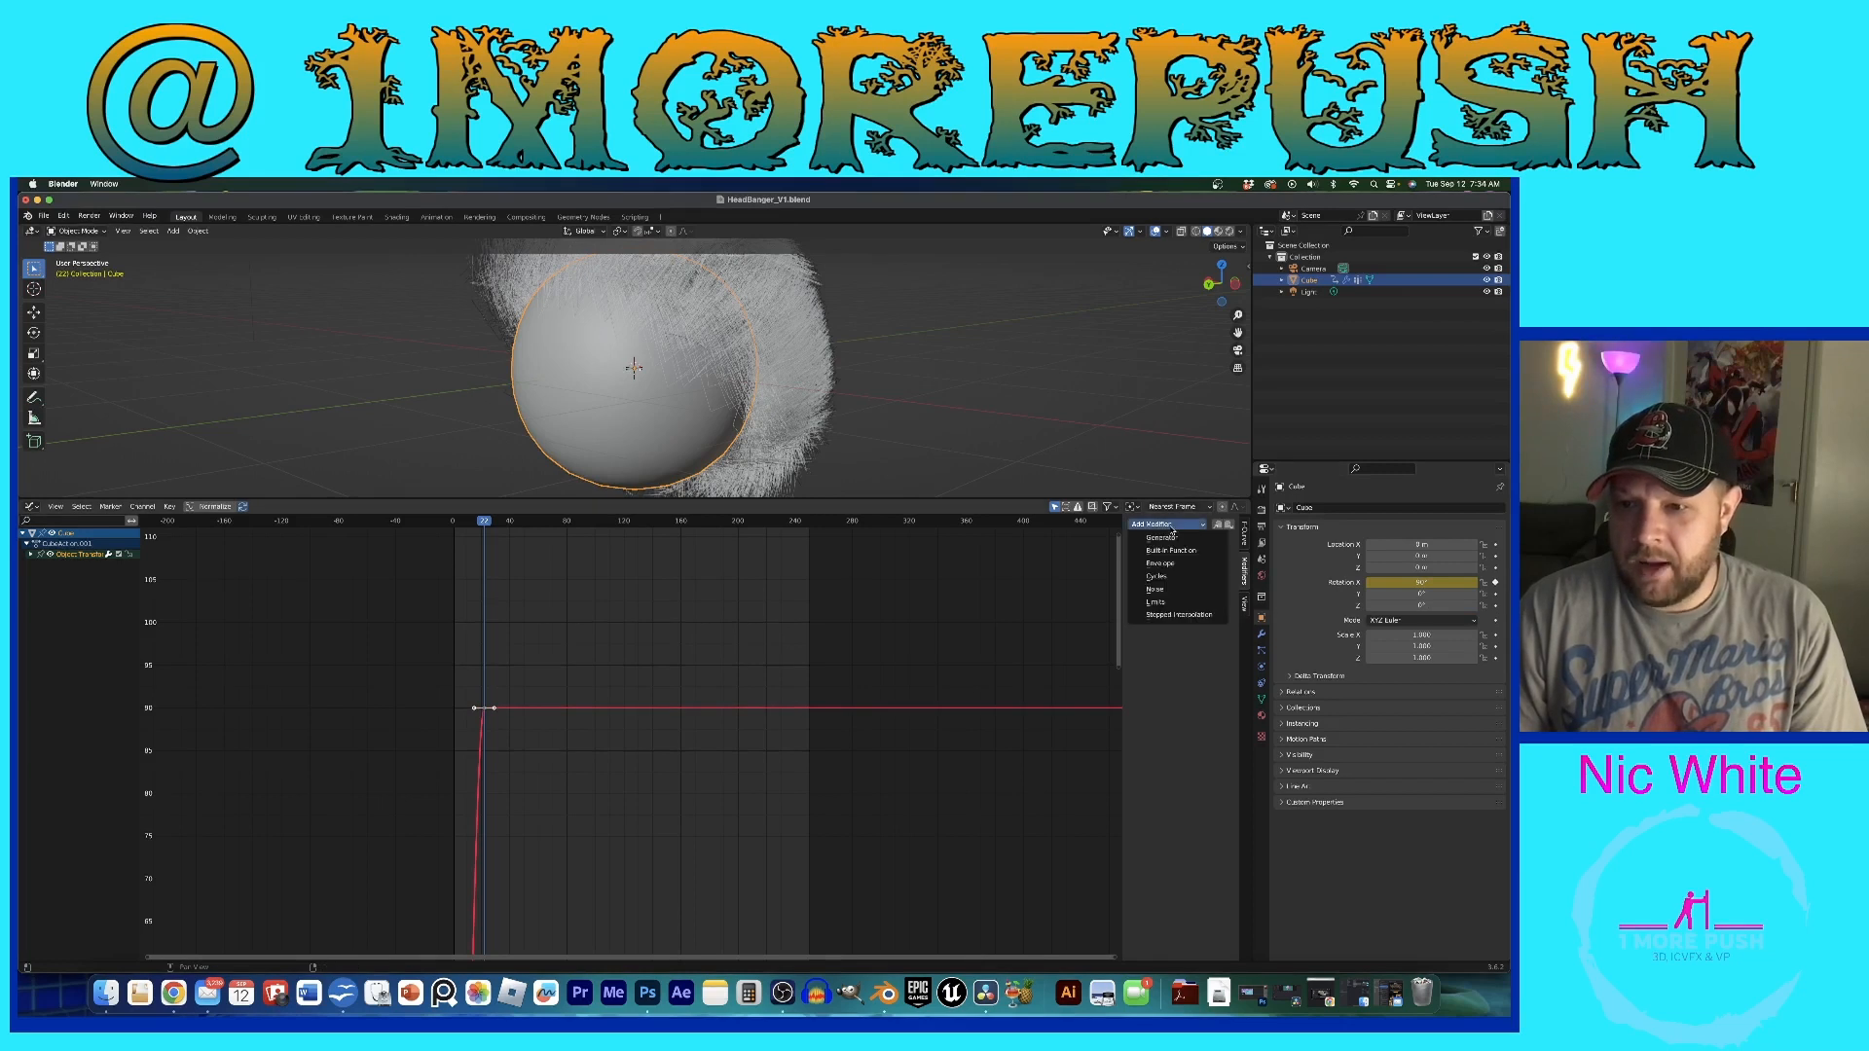
pyautogui.click(1156, 589)
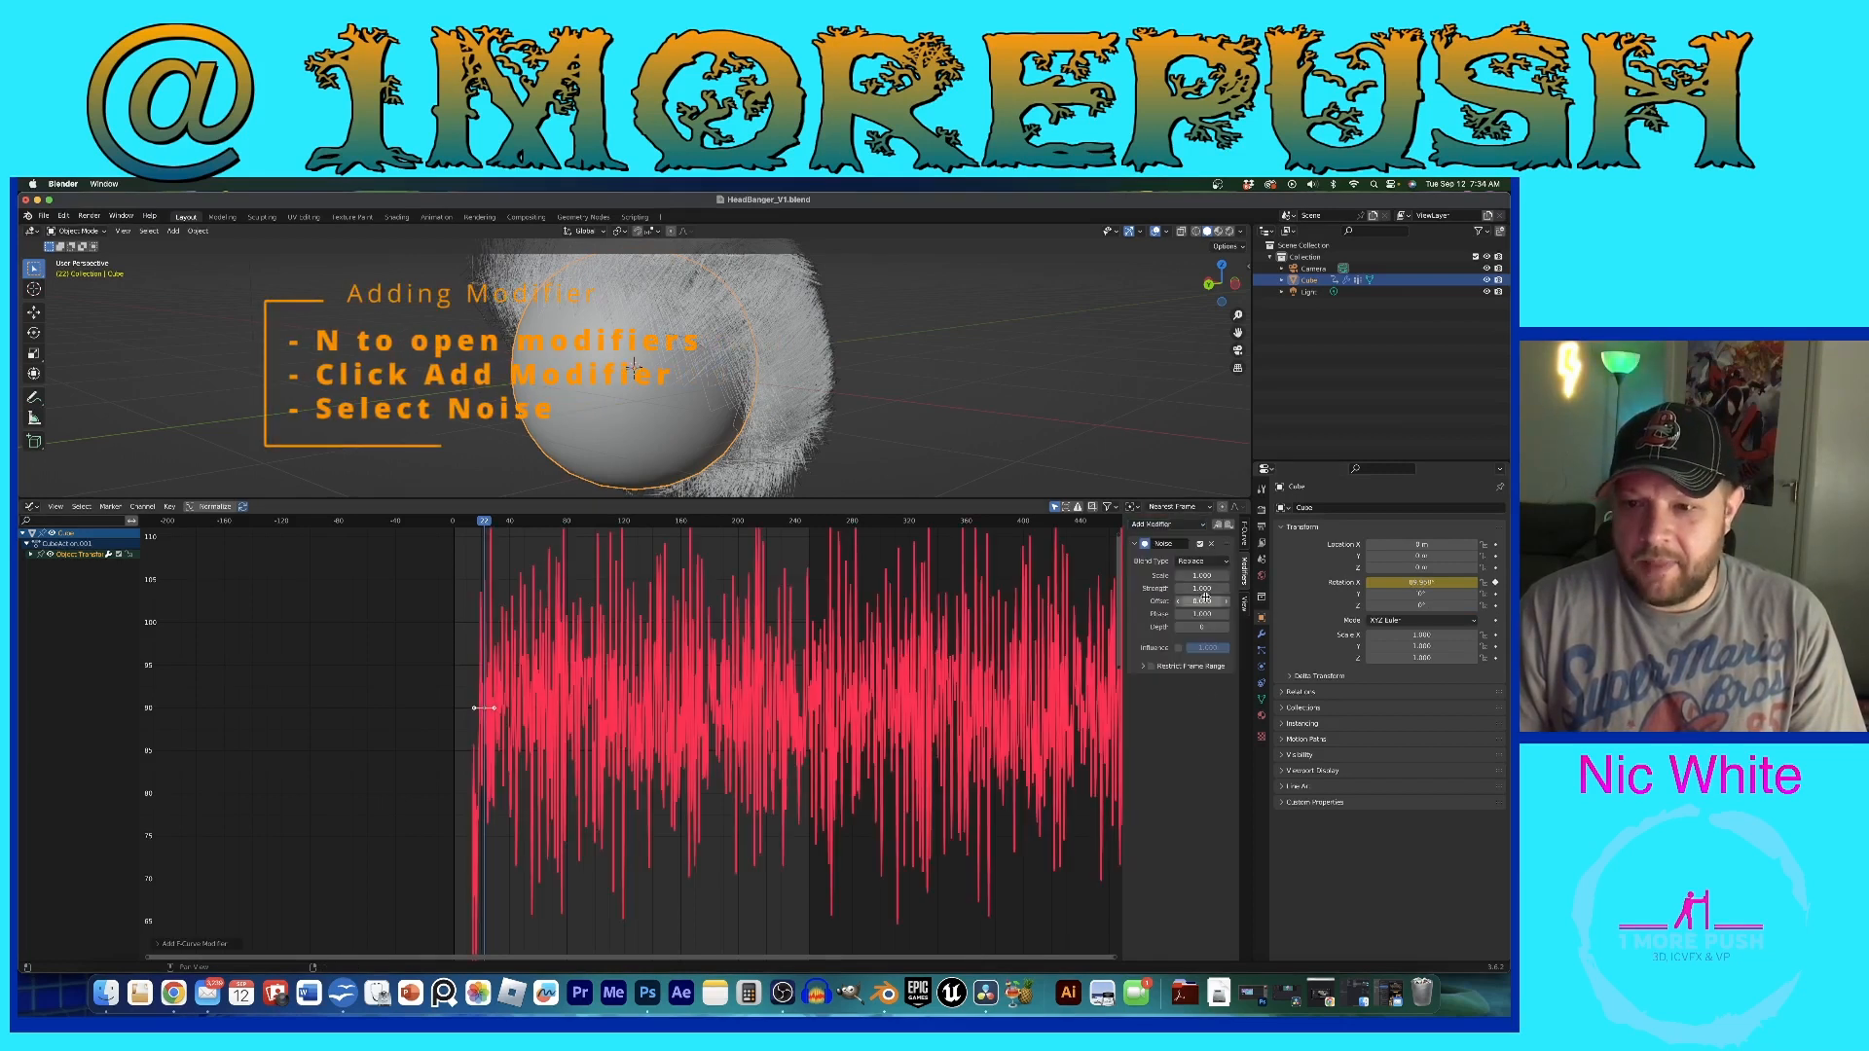
pyautogui.moveTo(1202, 575); pyautogui.dragTo(1182, 614)
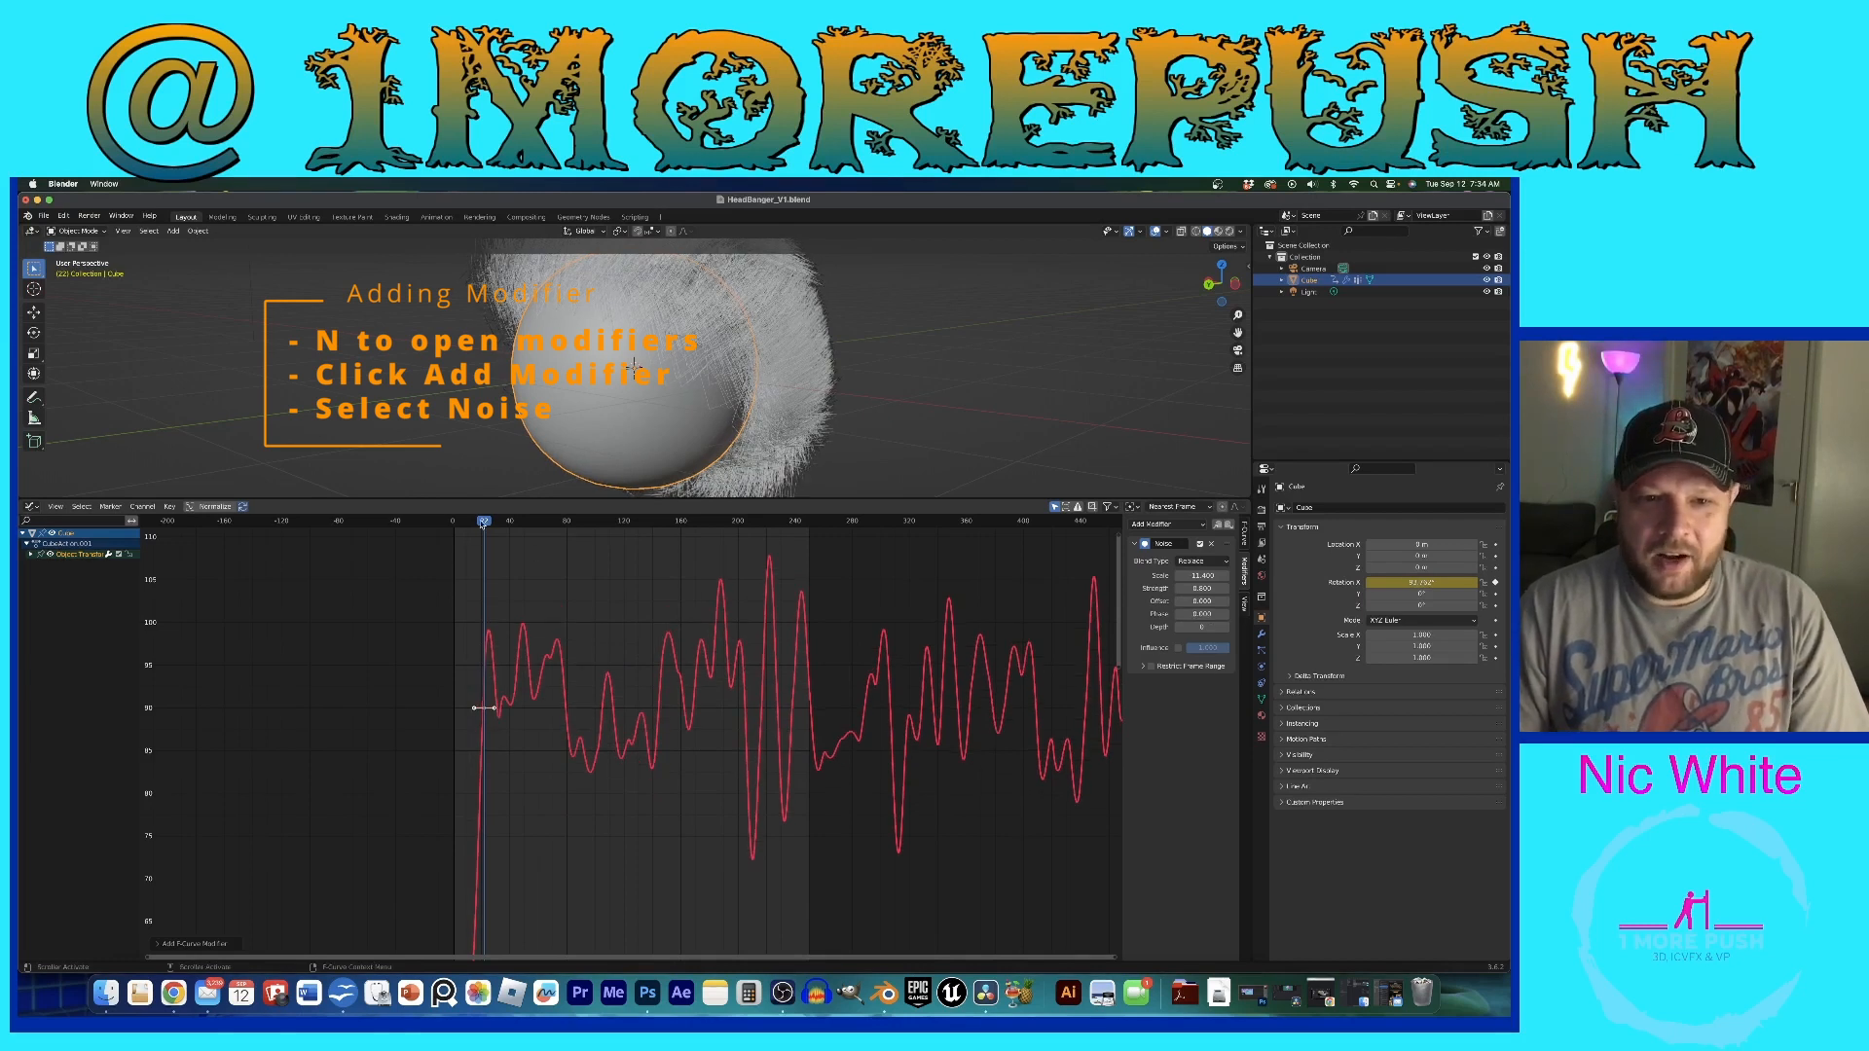
# Step: Scrub the animation back to frame 8 and inspect the rotated head and its hair
pyautogui.moveTo(484, 522); pyautogui.dragTo(465, 572)
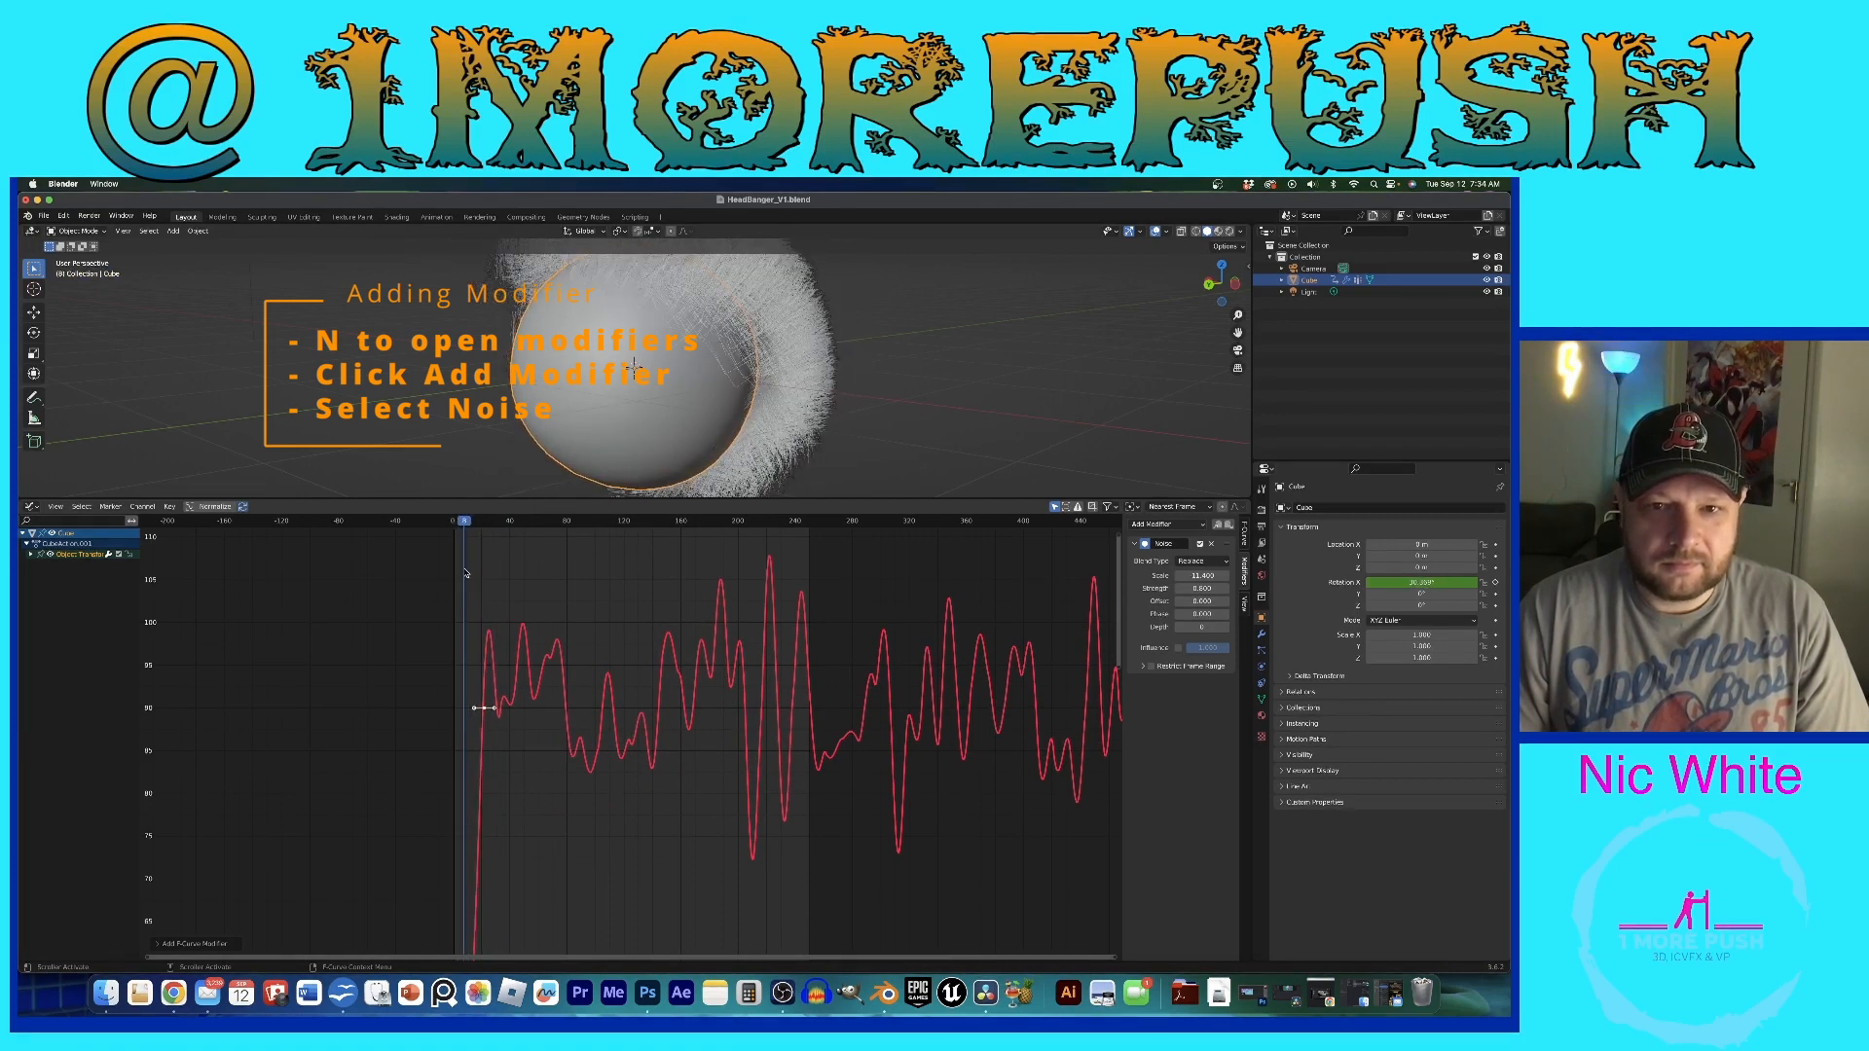
pyautogui.click(575, 586)
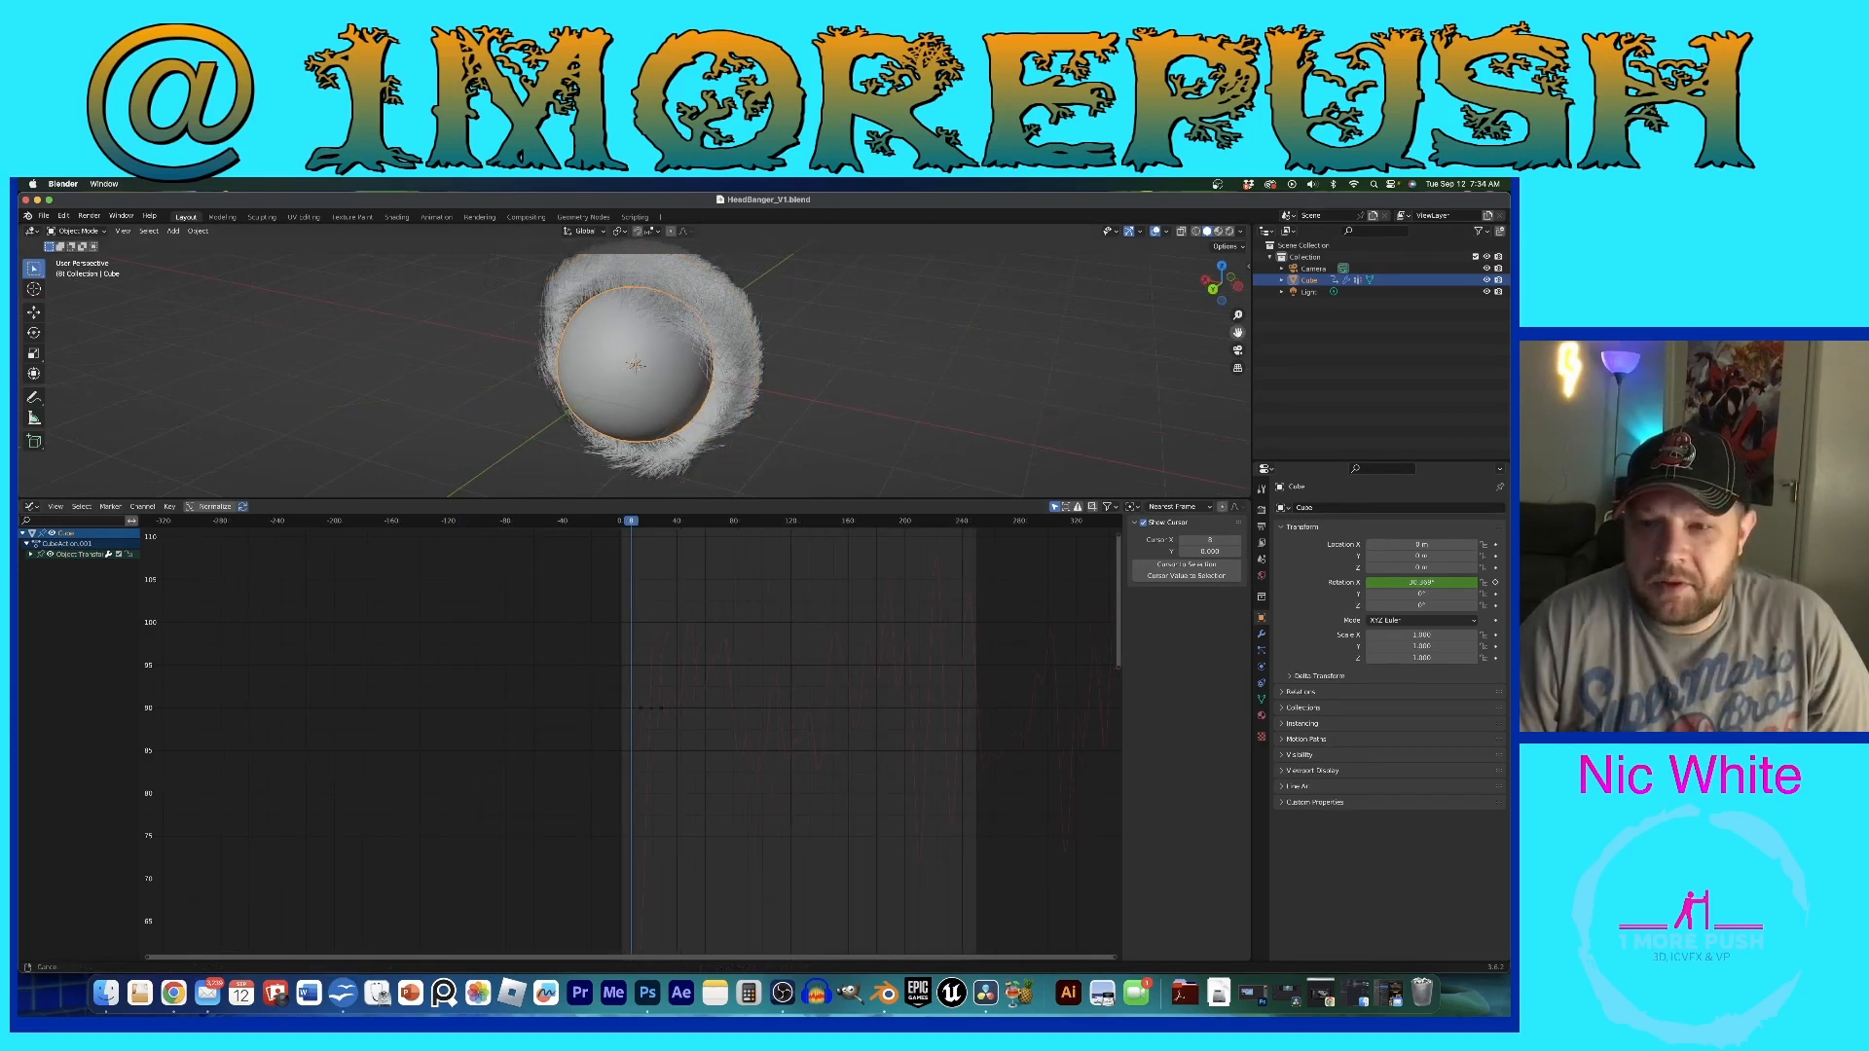
pyautogui.moveTo(1238, 332); pyautogui.dragTo(1226, 344)
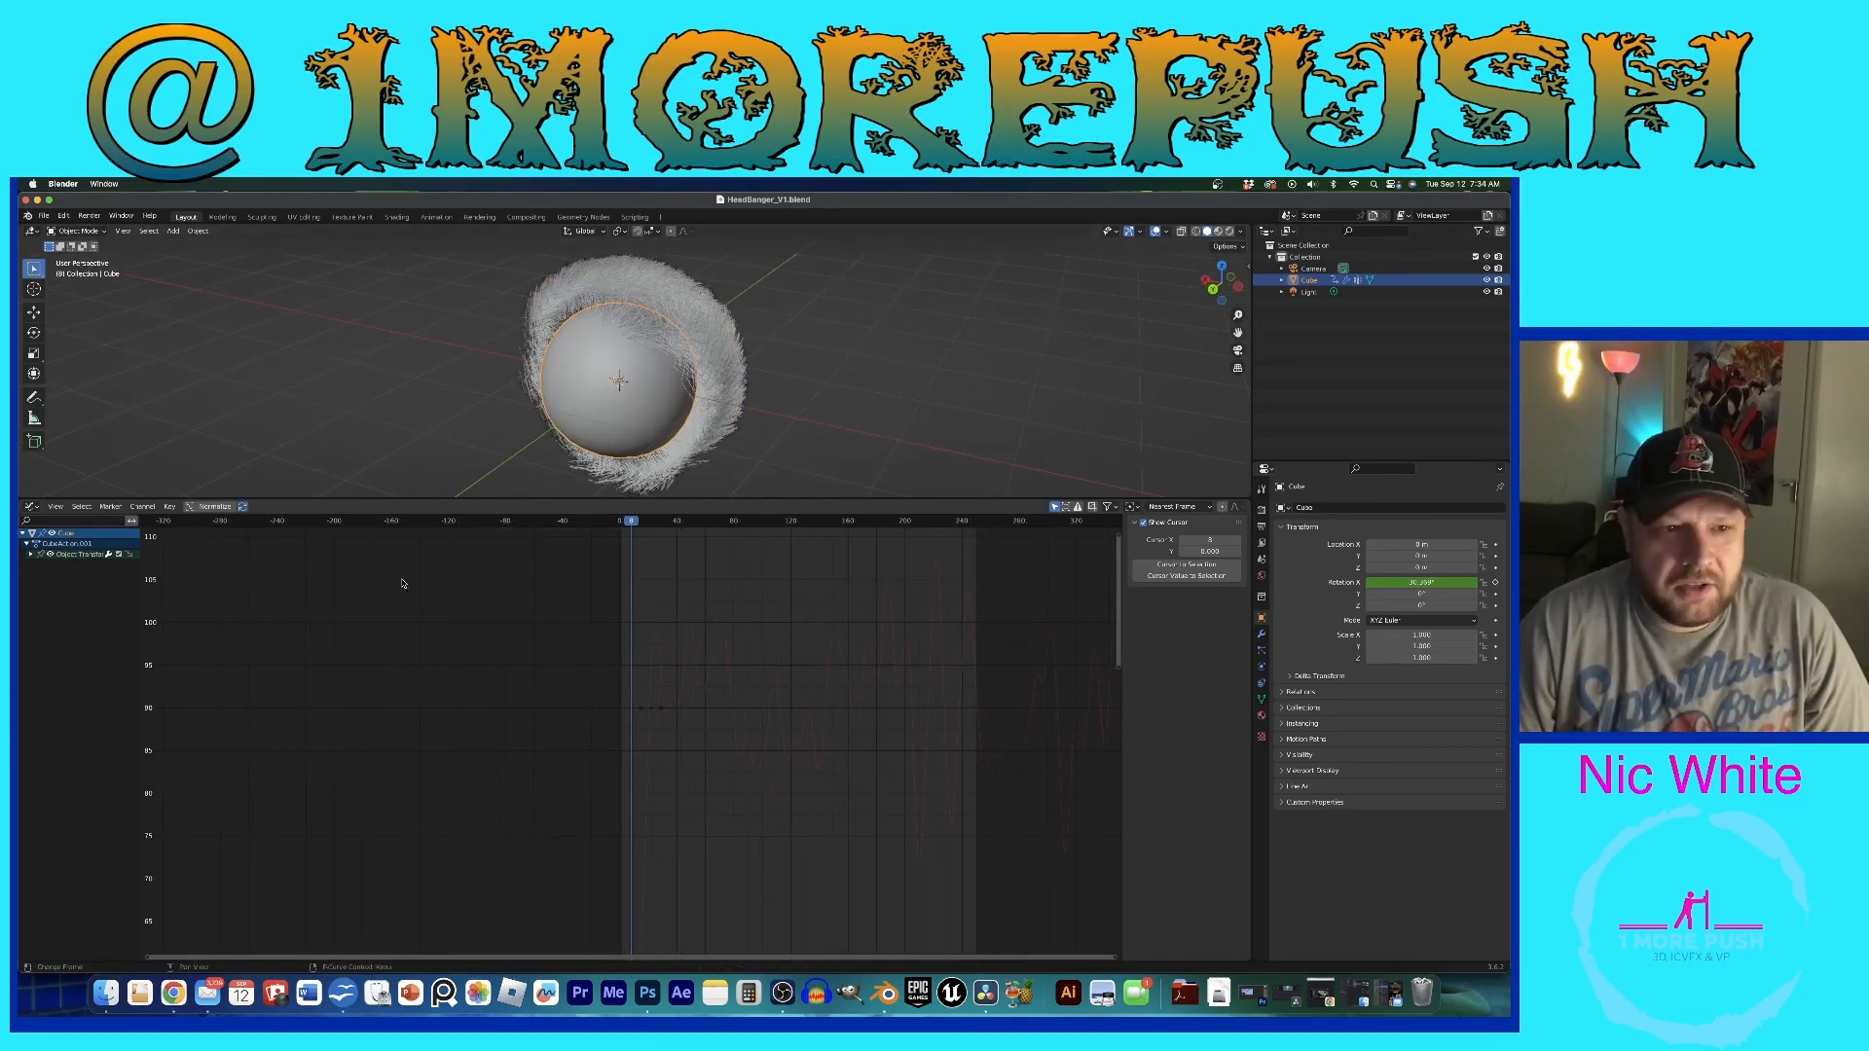
# Step: Switch the render engine to Cycles and set its device to GPU Compute
pyautogui.click(1261, 512)
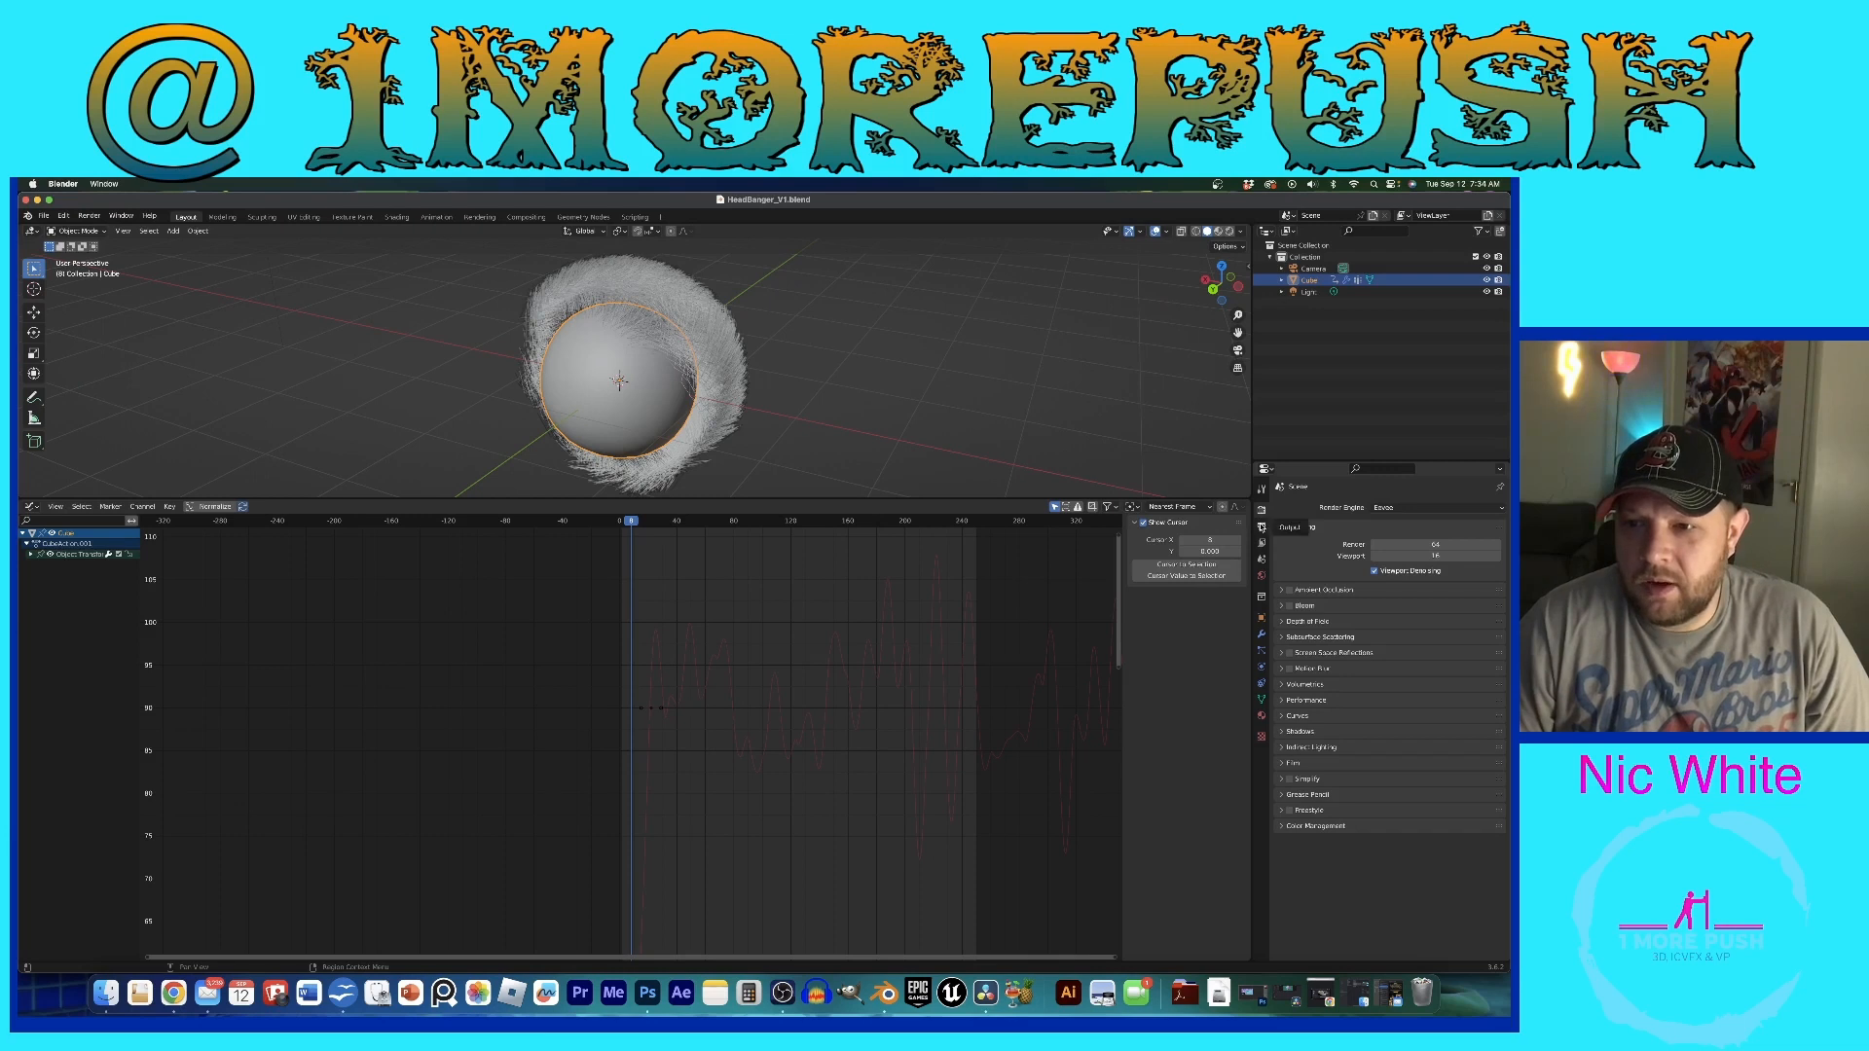
pyautogui.click(1421, 509)
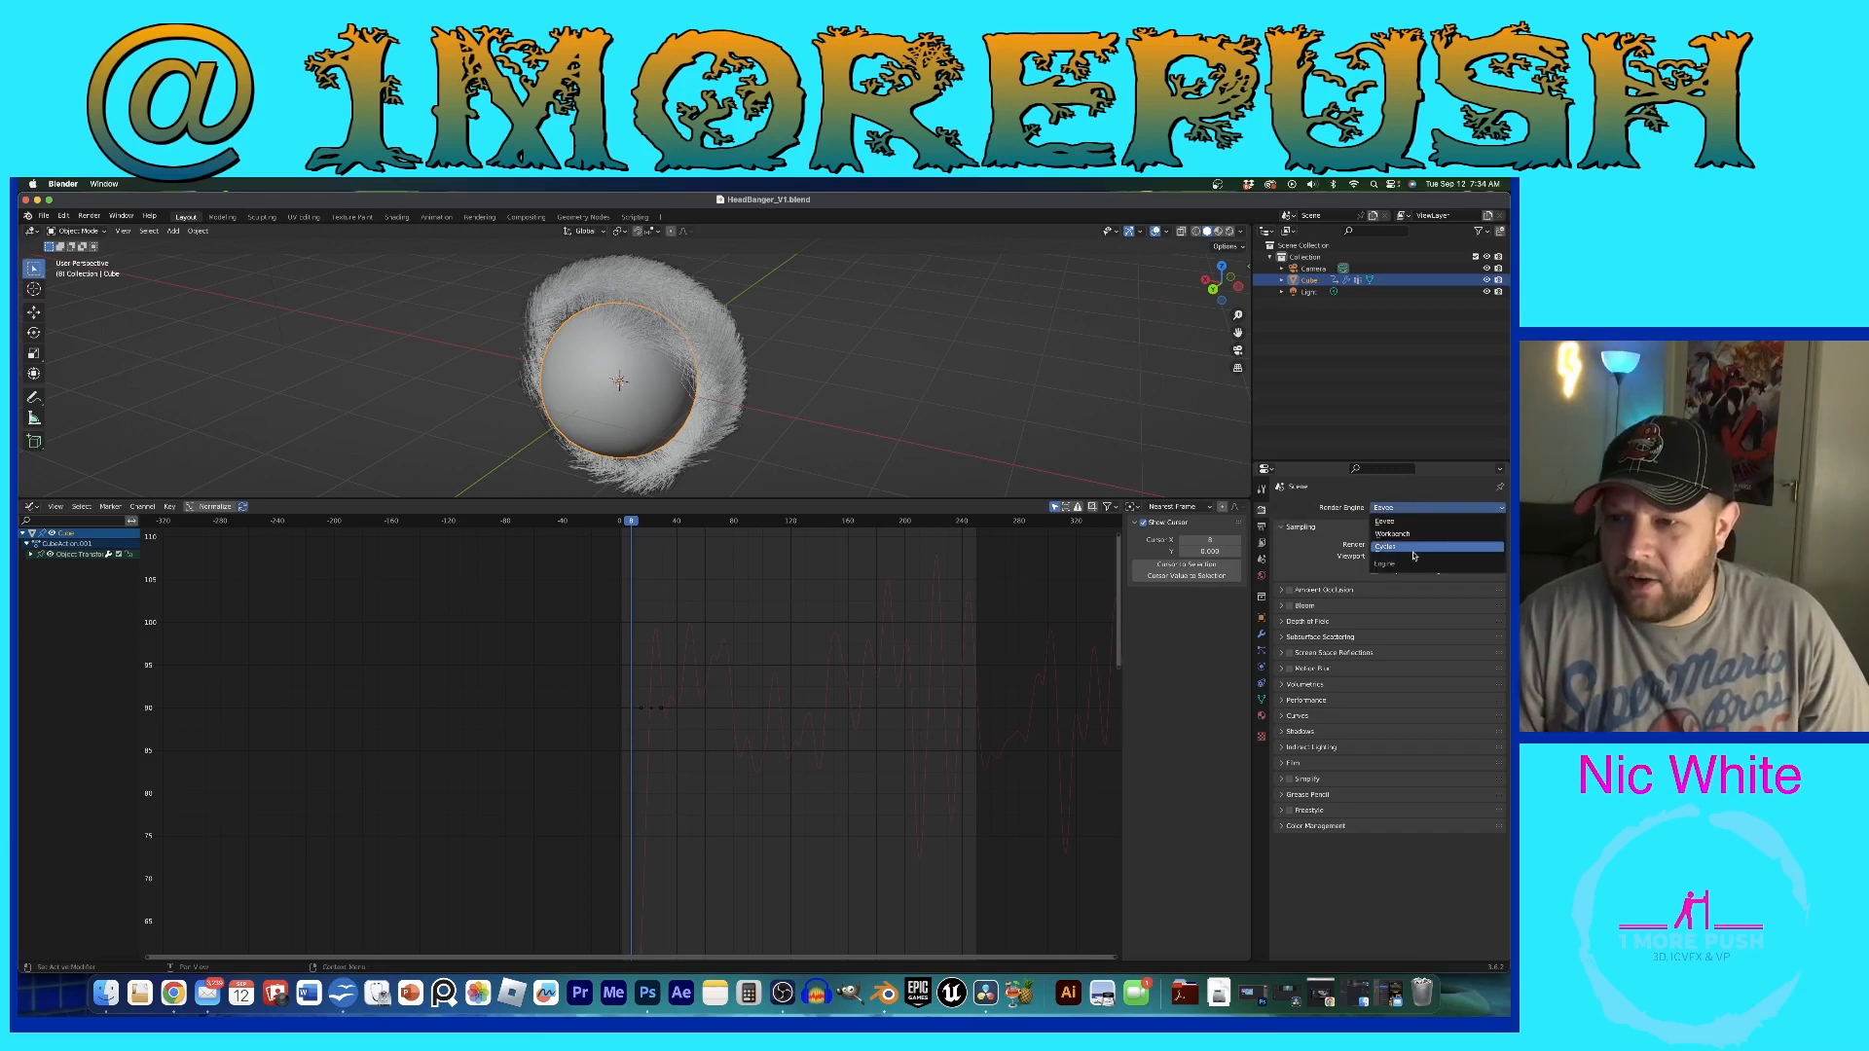
pyautogui.click(1414, 551)
pyautogui.click(1406, 537)
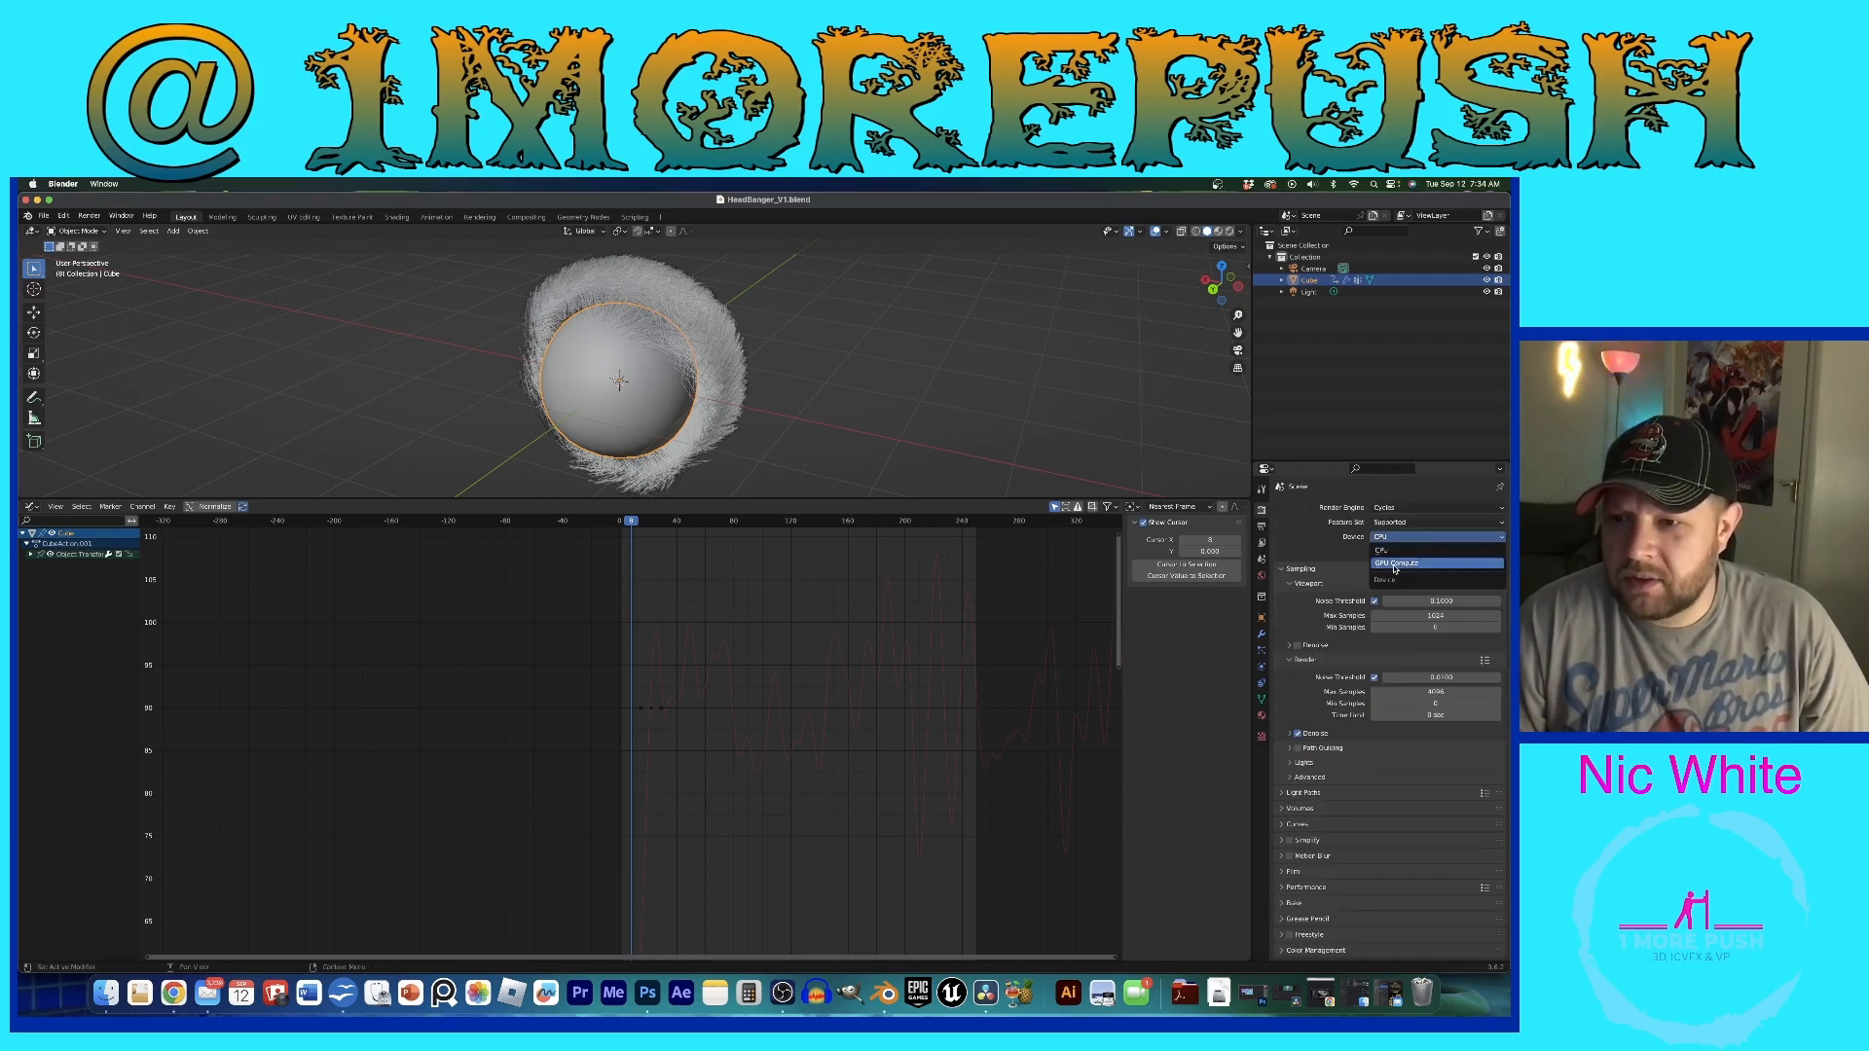
pyautogui.click(1395, 565)
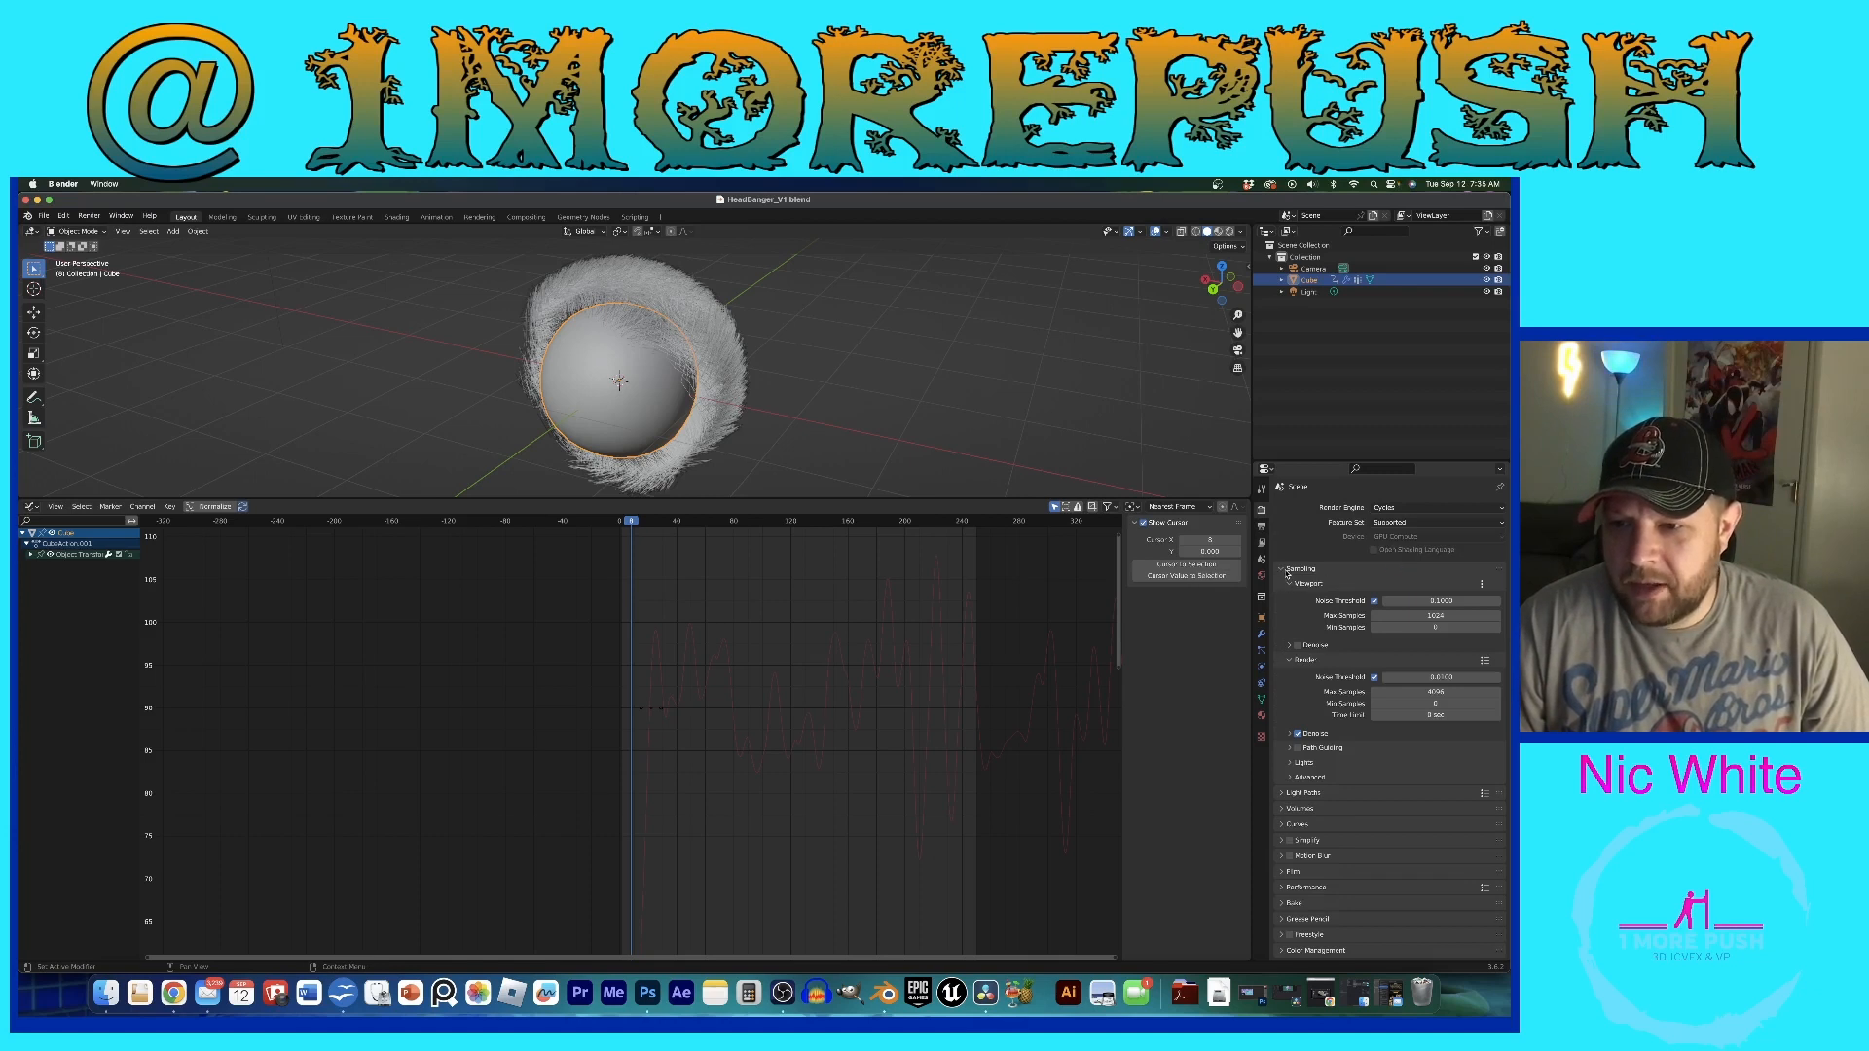
# Step: Enable Simplify and Motion Blur for the render and set the color management look to Medium Contrast
pyautogui.click(1287, 572)
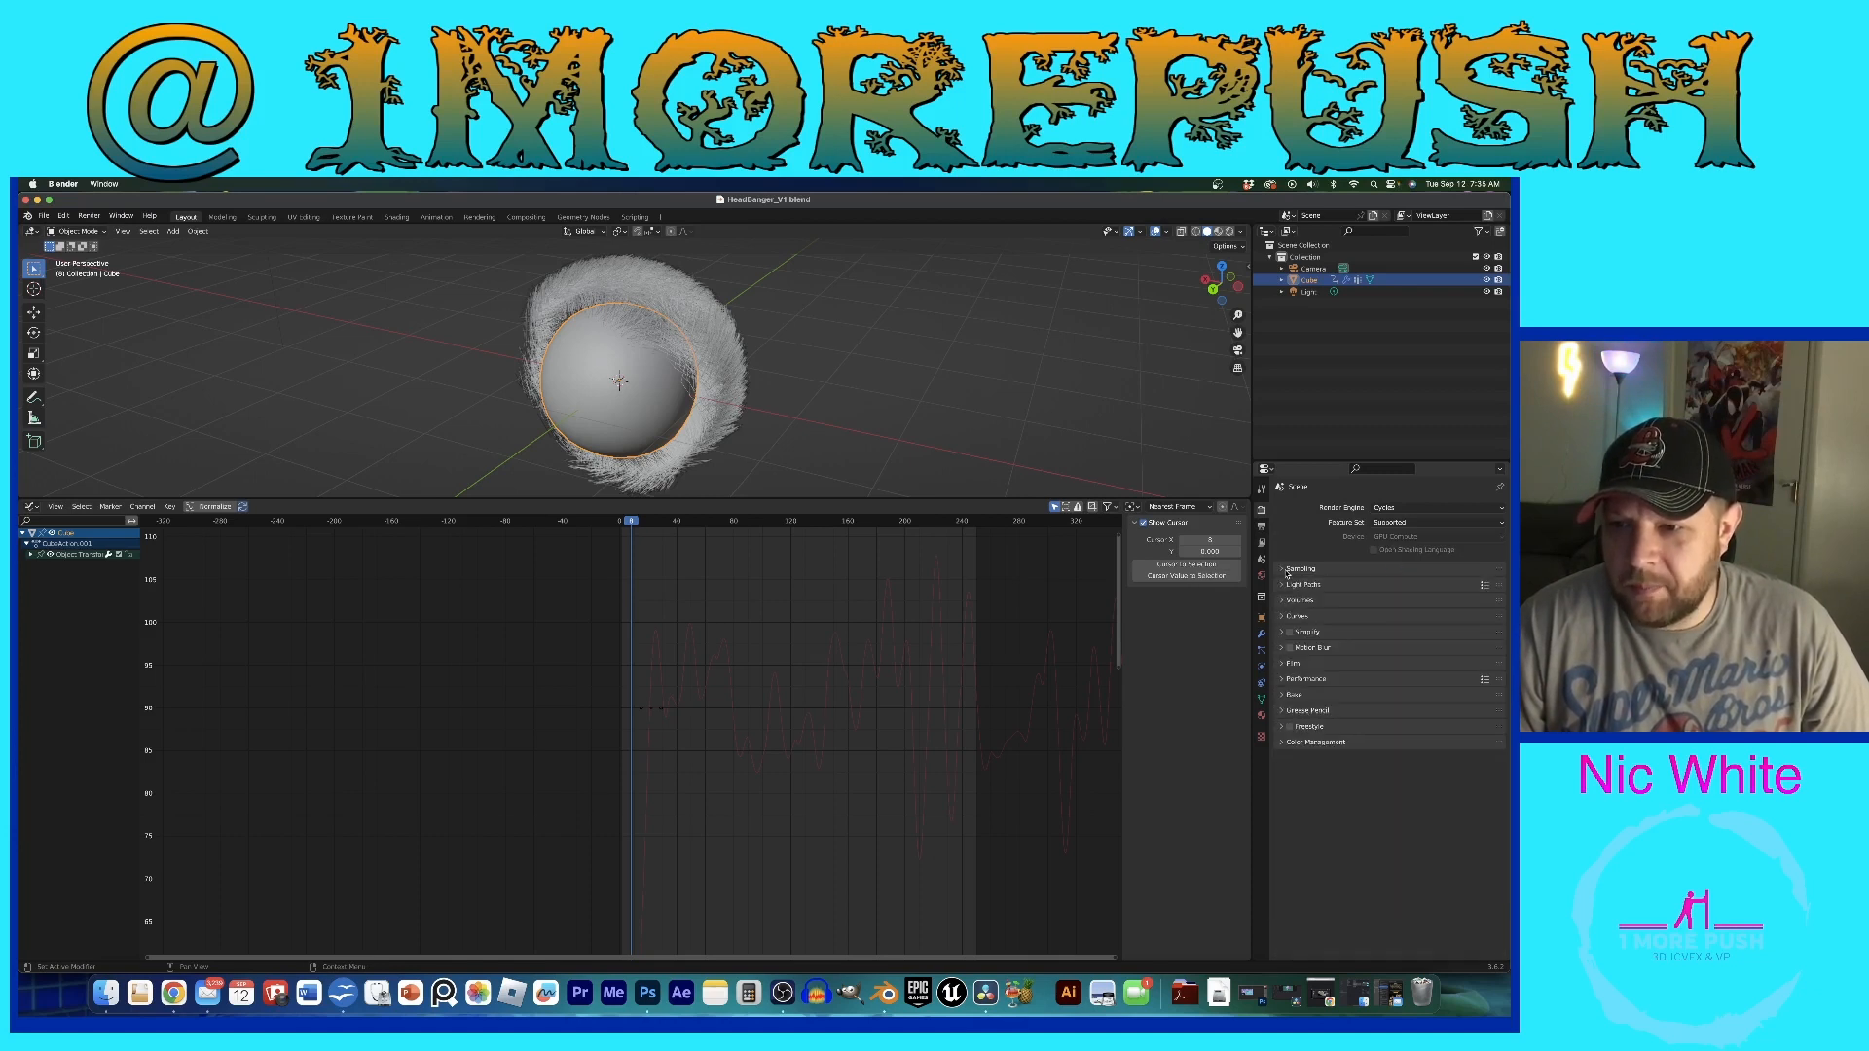
pyautogui.click(1289, 632)
pyautogui.click(1280, 743)
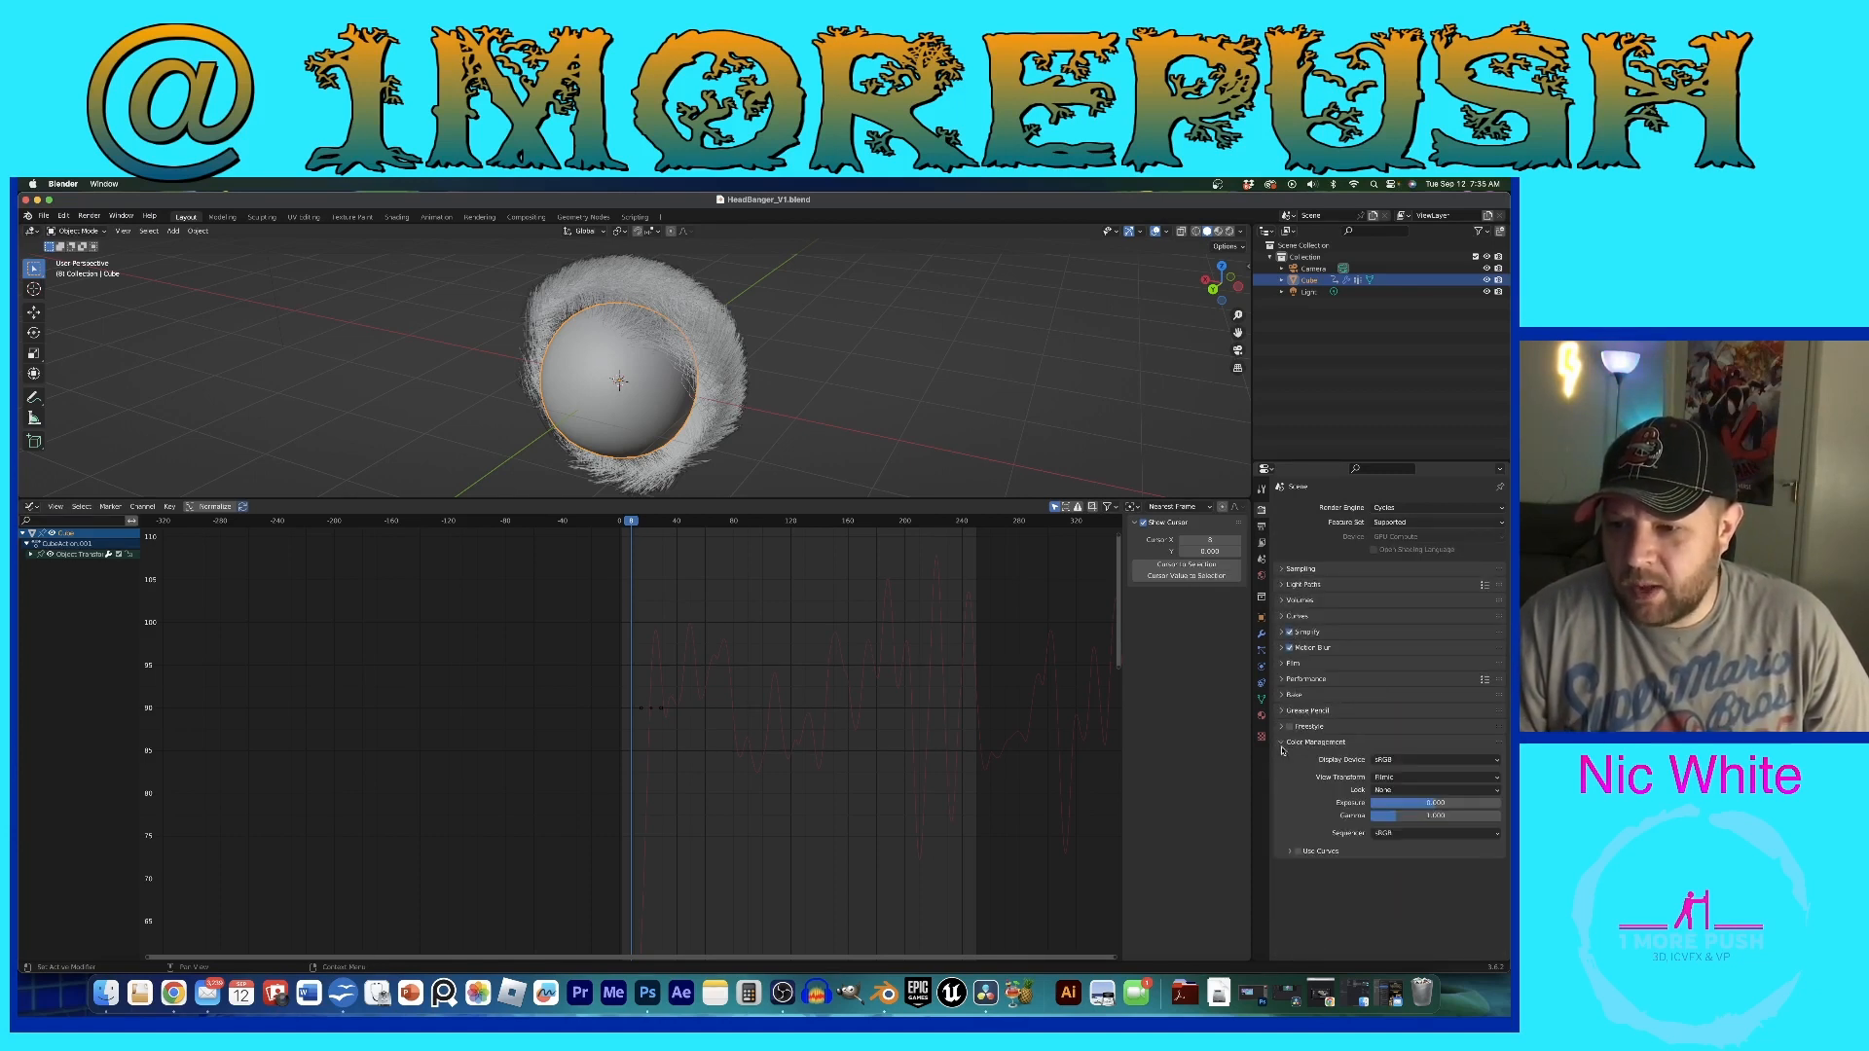
pyautogui.click(1406, 791)
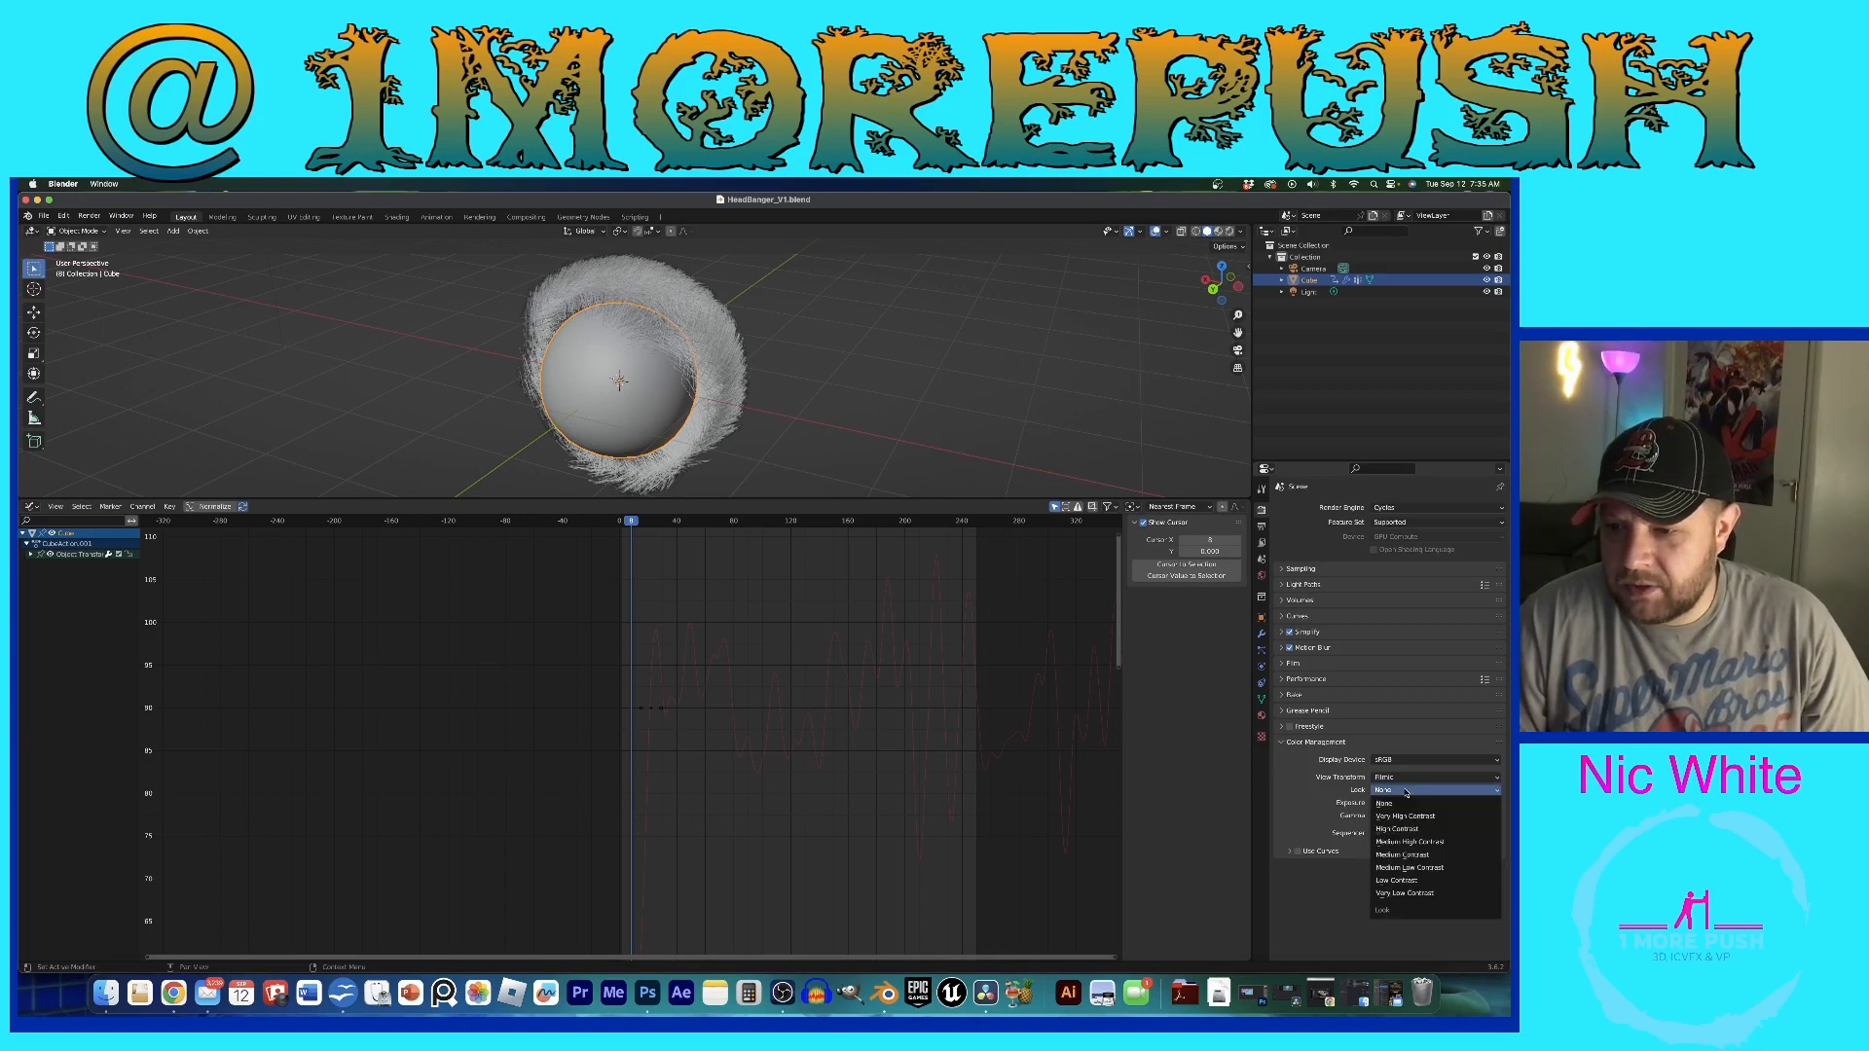
pyautogui.click(1430, 859)
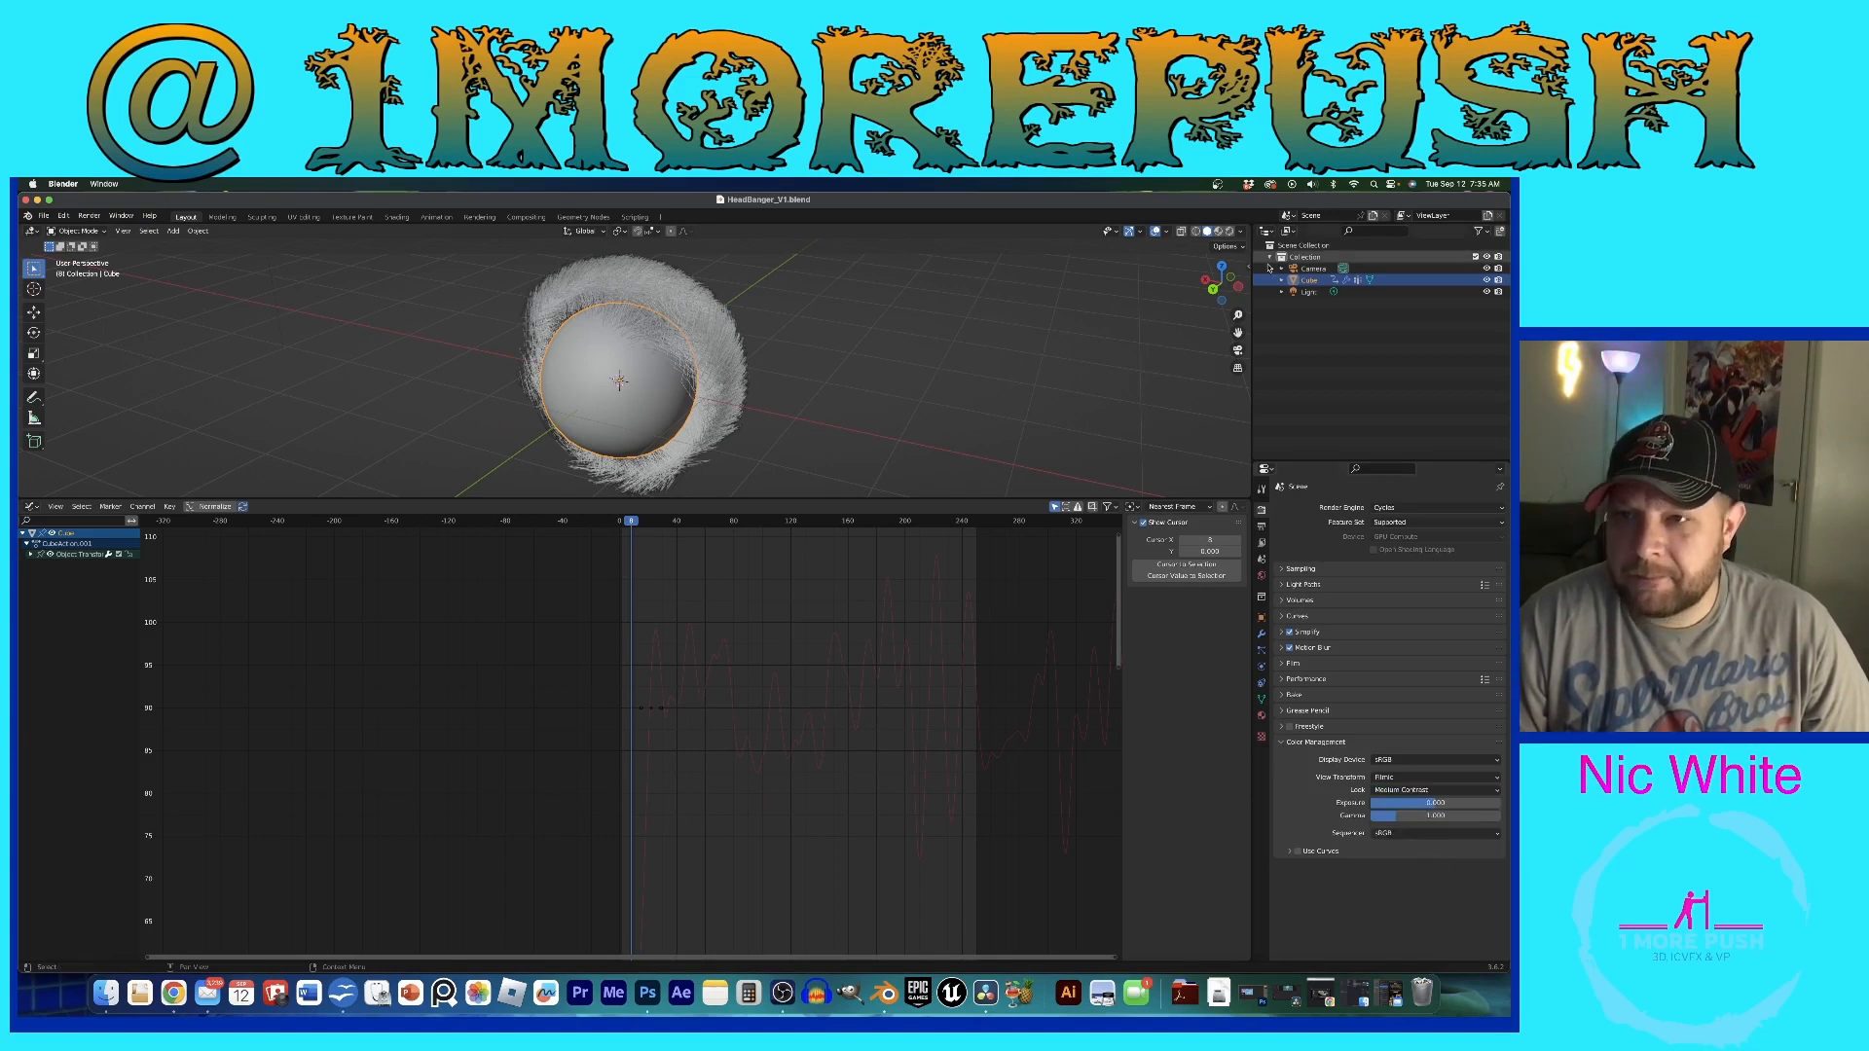
# Step: Preview the scene in Rendered shading in an enlarged viewport and change the world background color to a dark teal green
pyautogui.click(1229, 231)
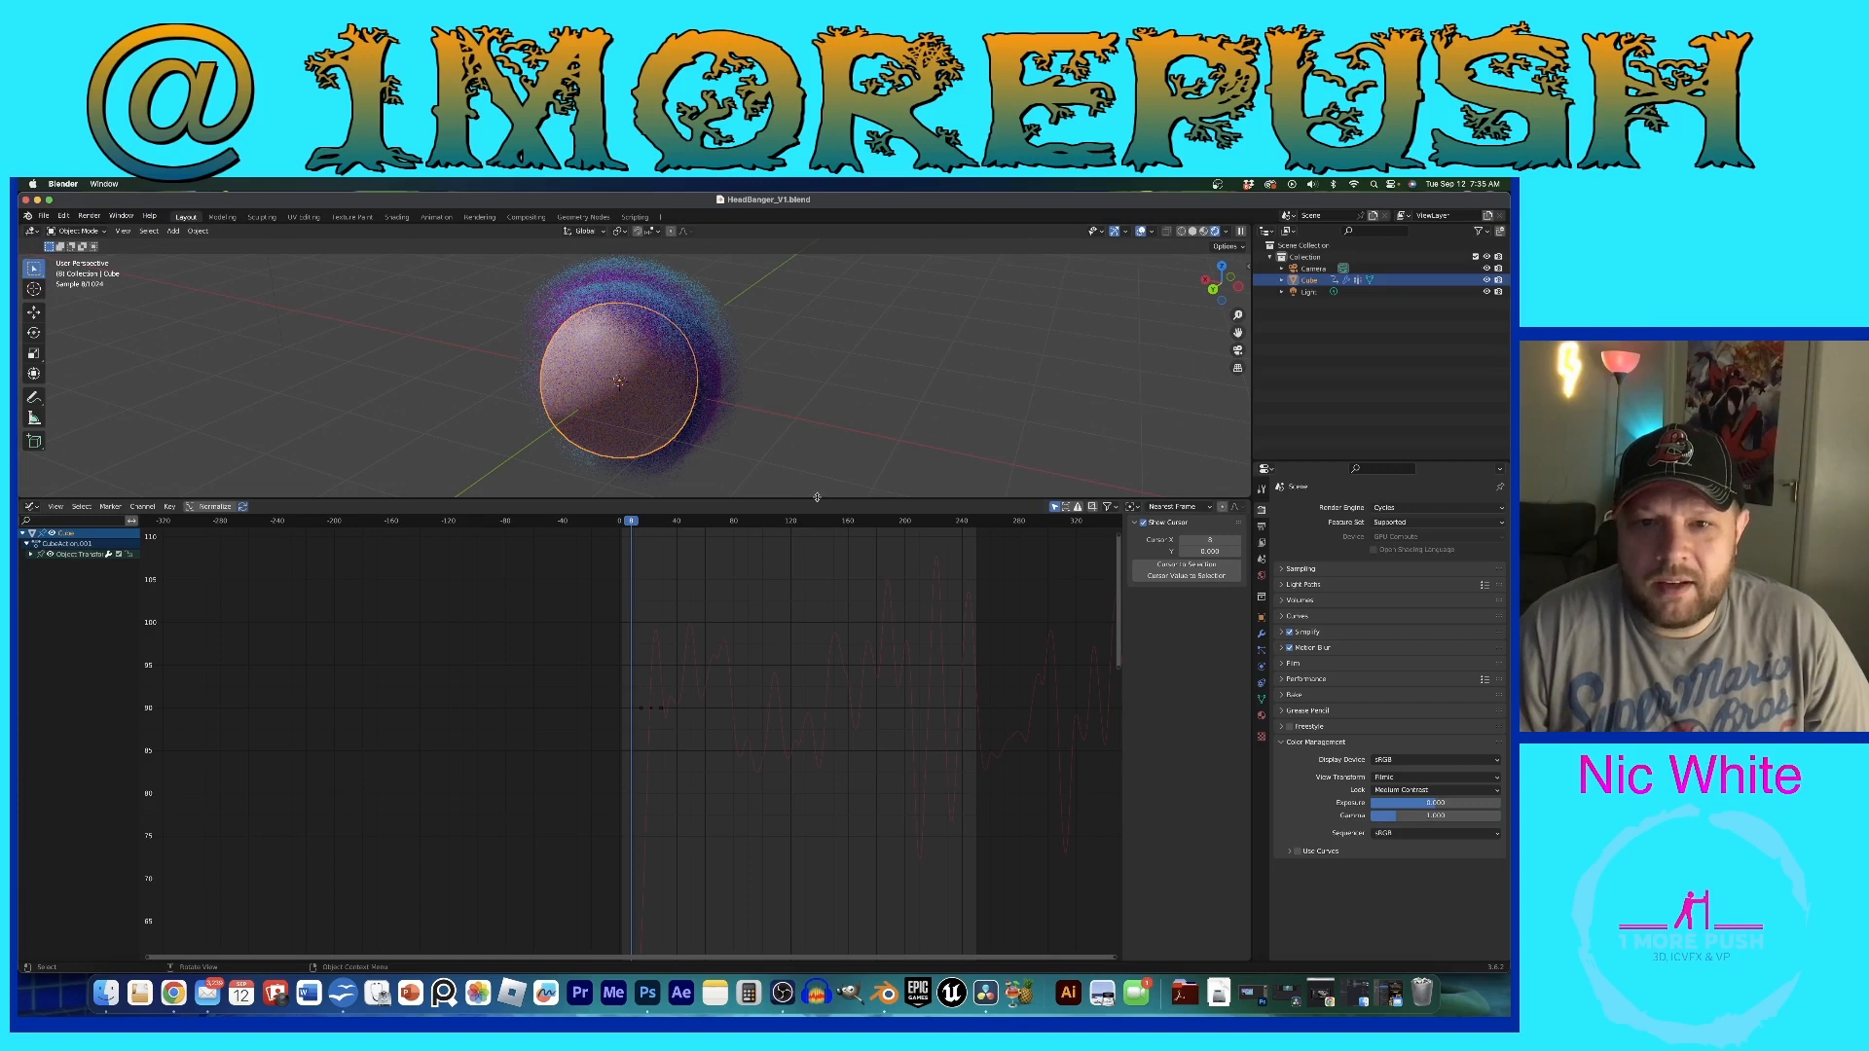
pyautogui.moveTo(817, 498); pyautogui.dragTo(817, 613)
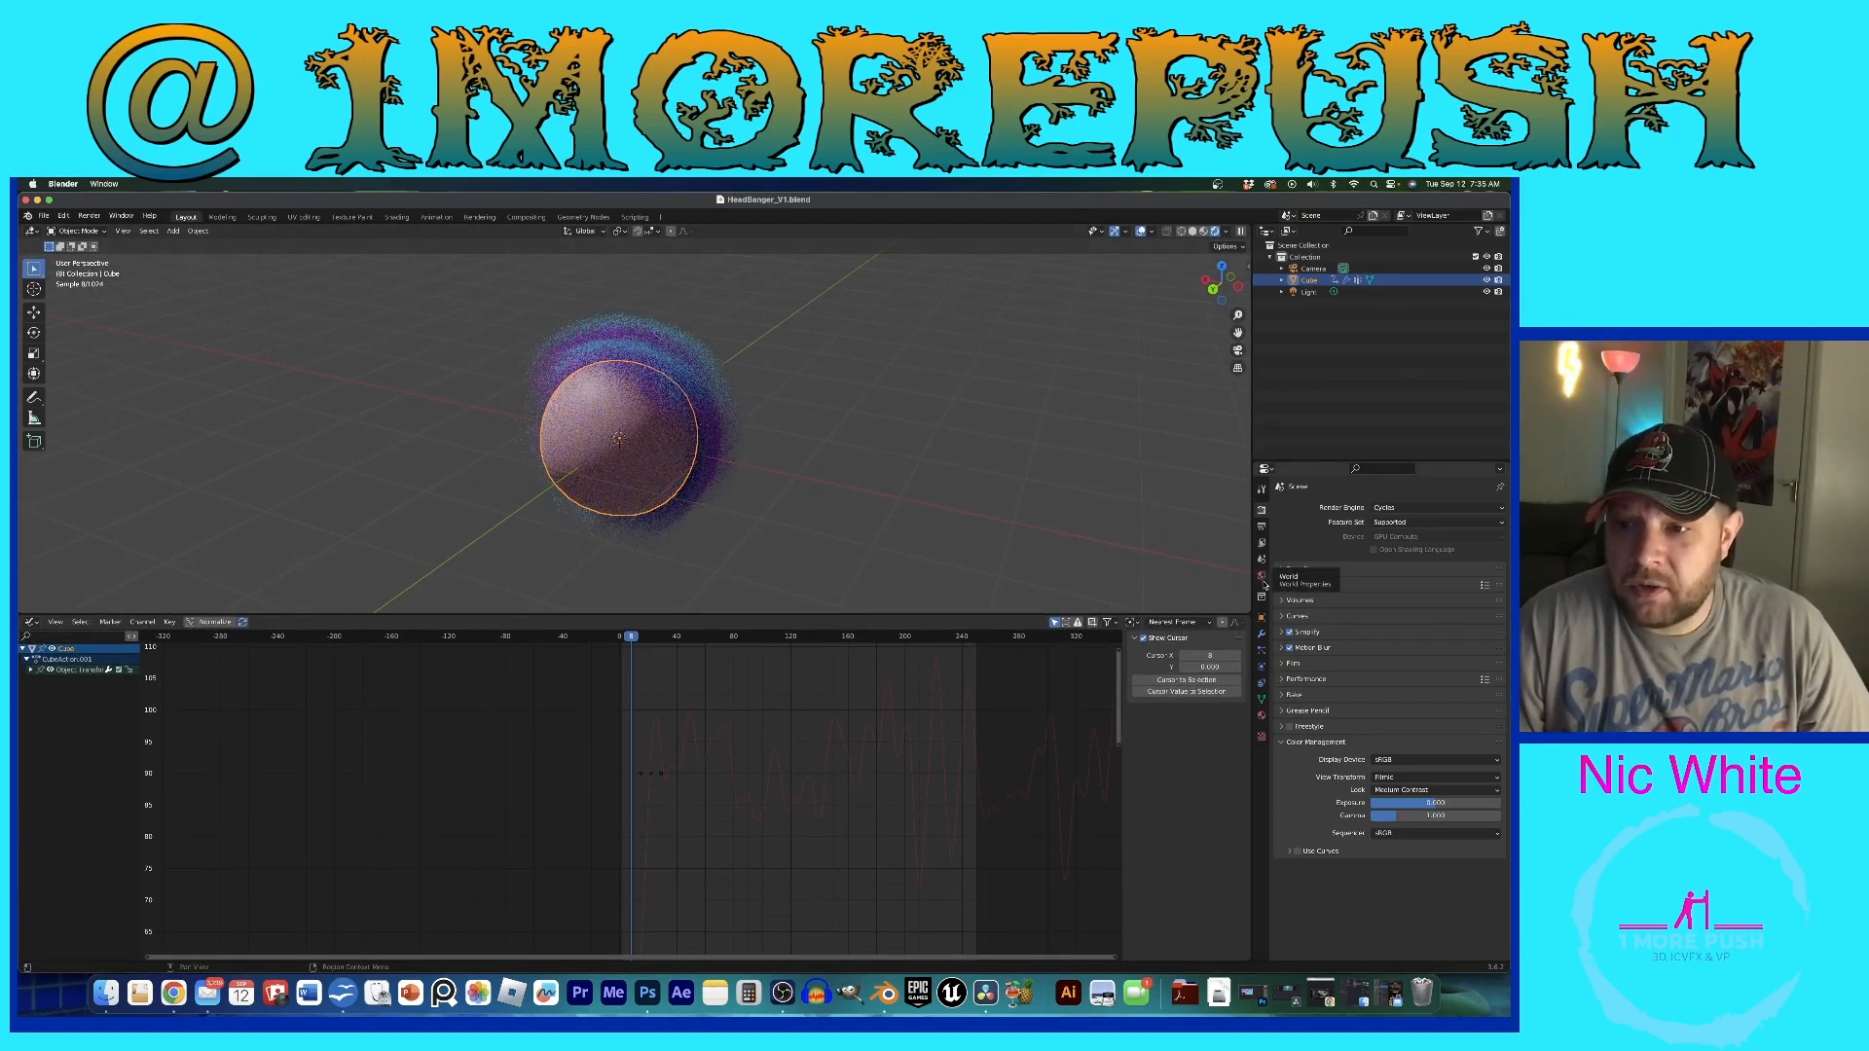
pyautogui.click(1261, 576)
pyautogui.click(1400, 582)
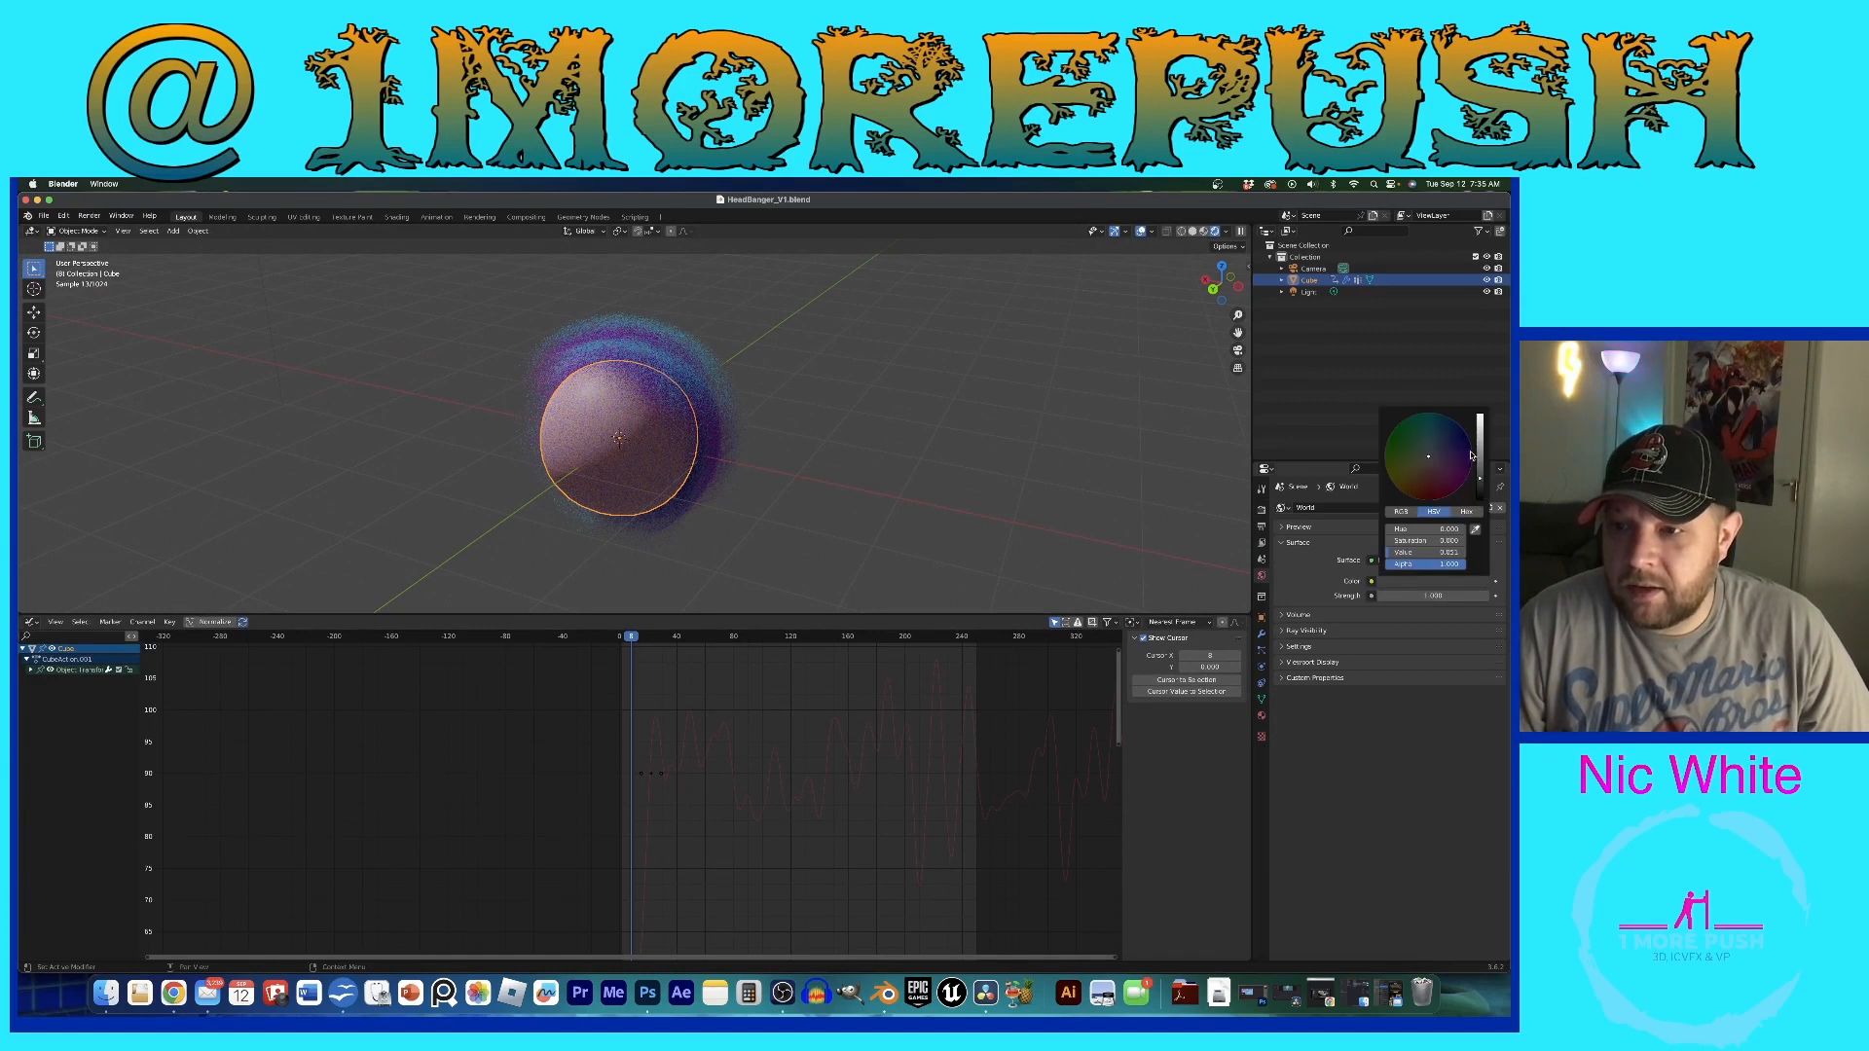
pyautogui.click(1406, 425)
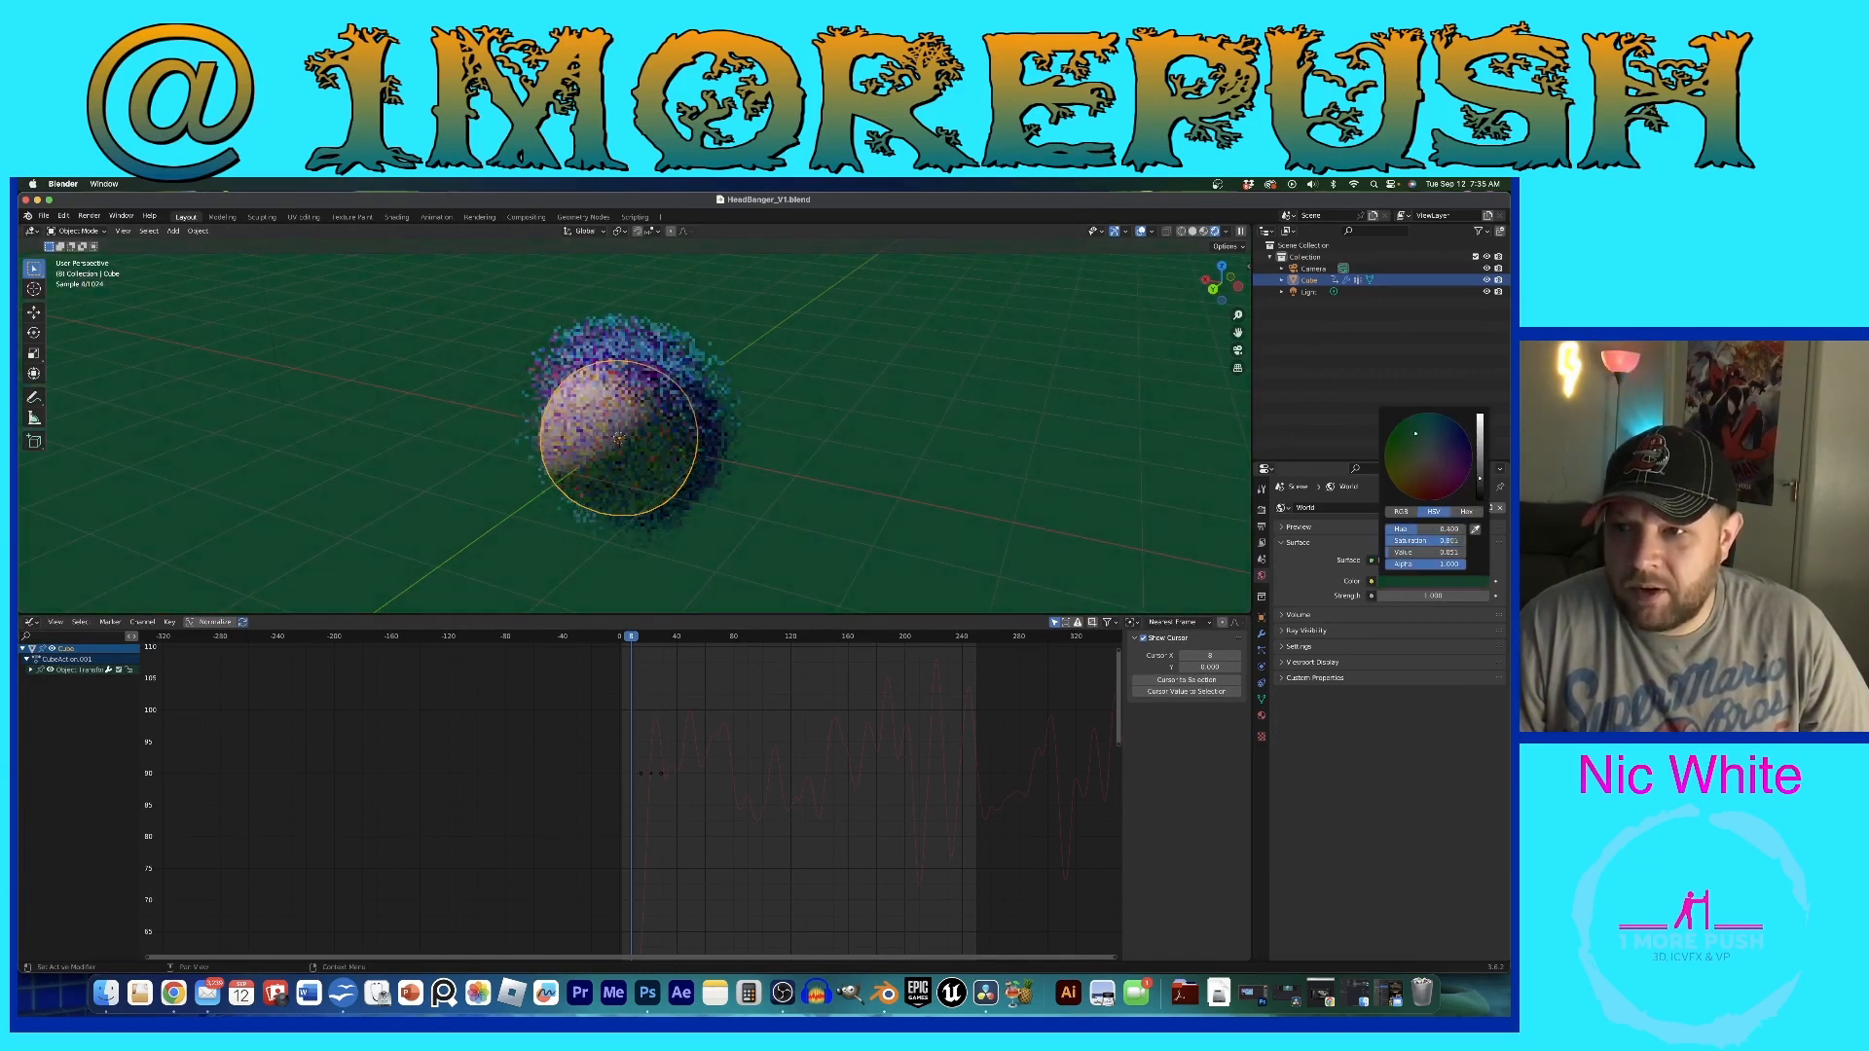
pyautogui.moveTo(1415, 433); pyautogui.dragTo(1421, 434)
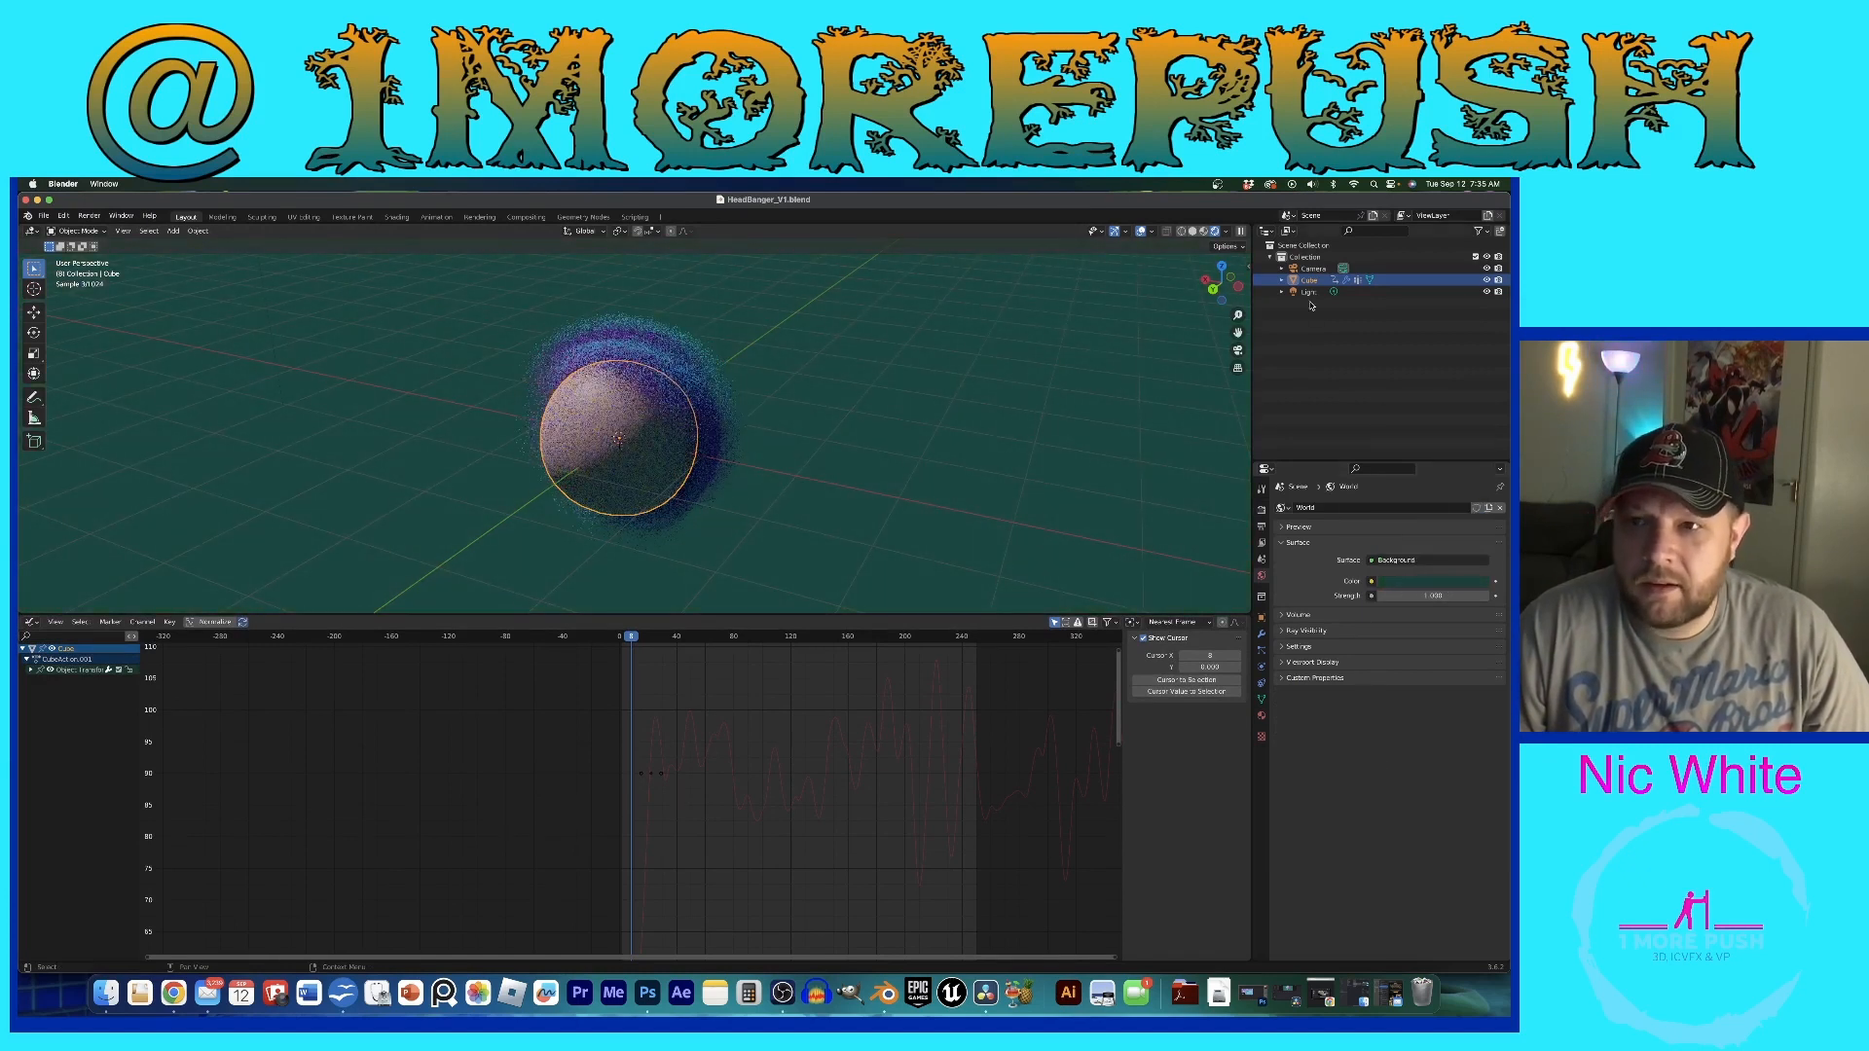
pyautogui.click(1193, 230)
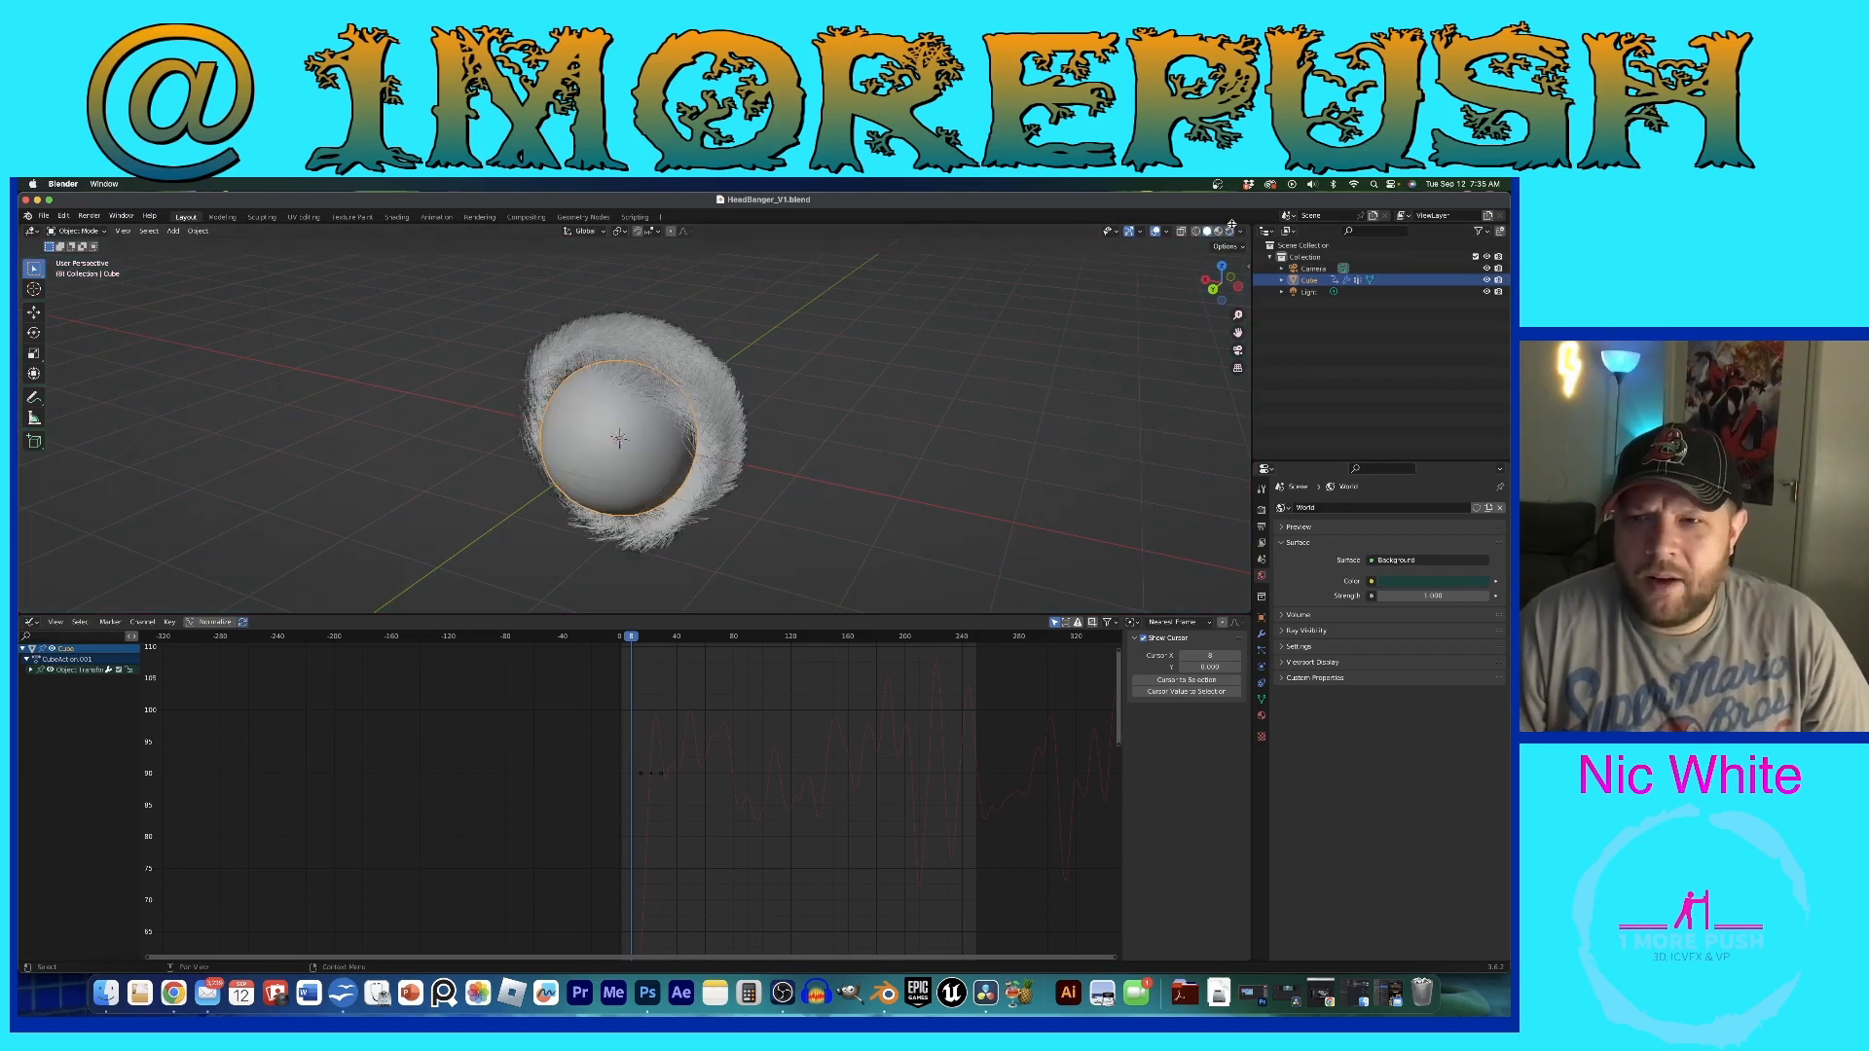
pyautogui.click(1230, 232)
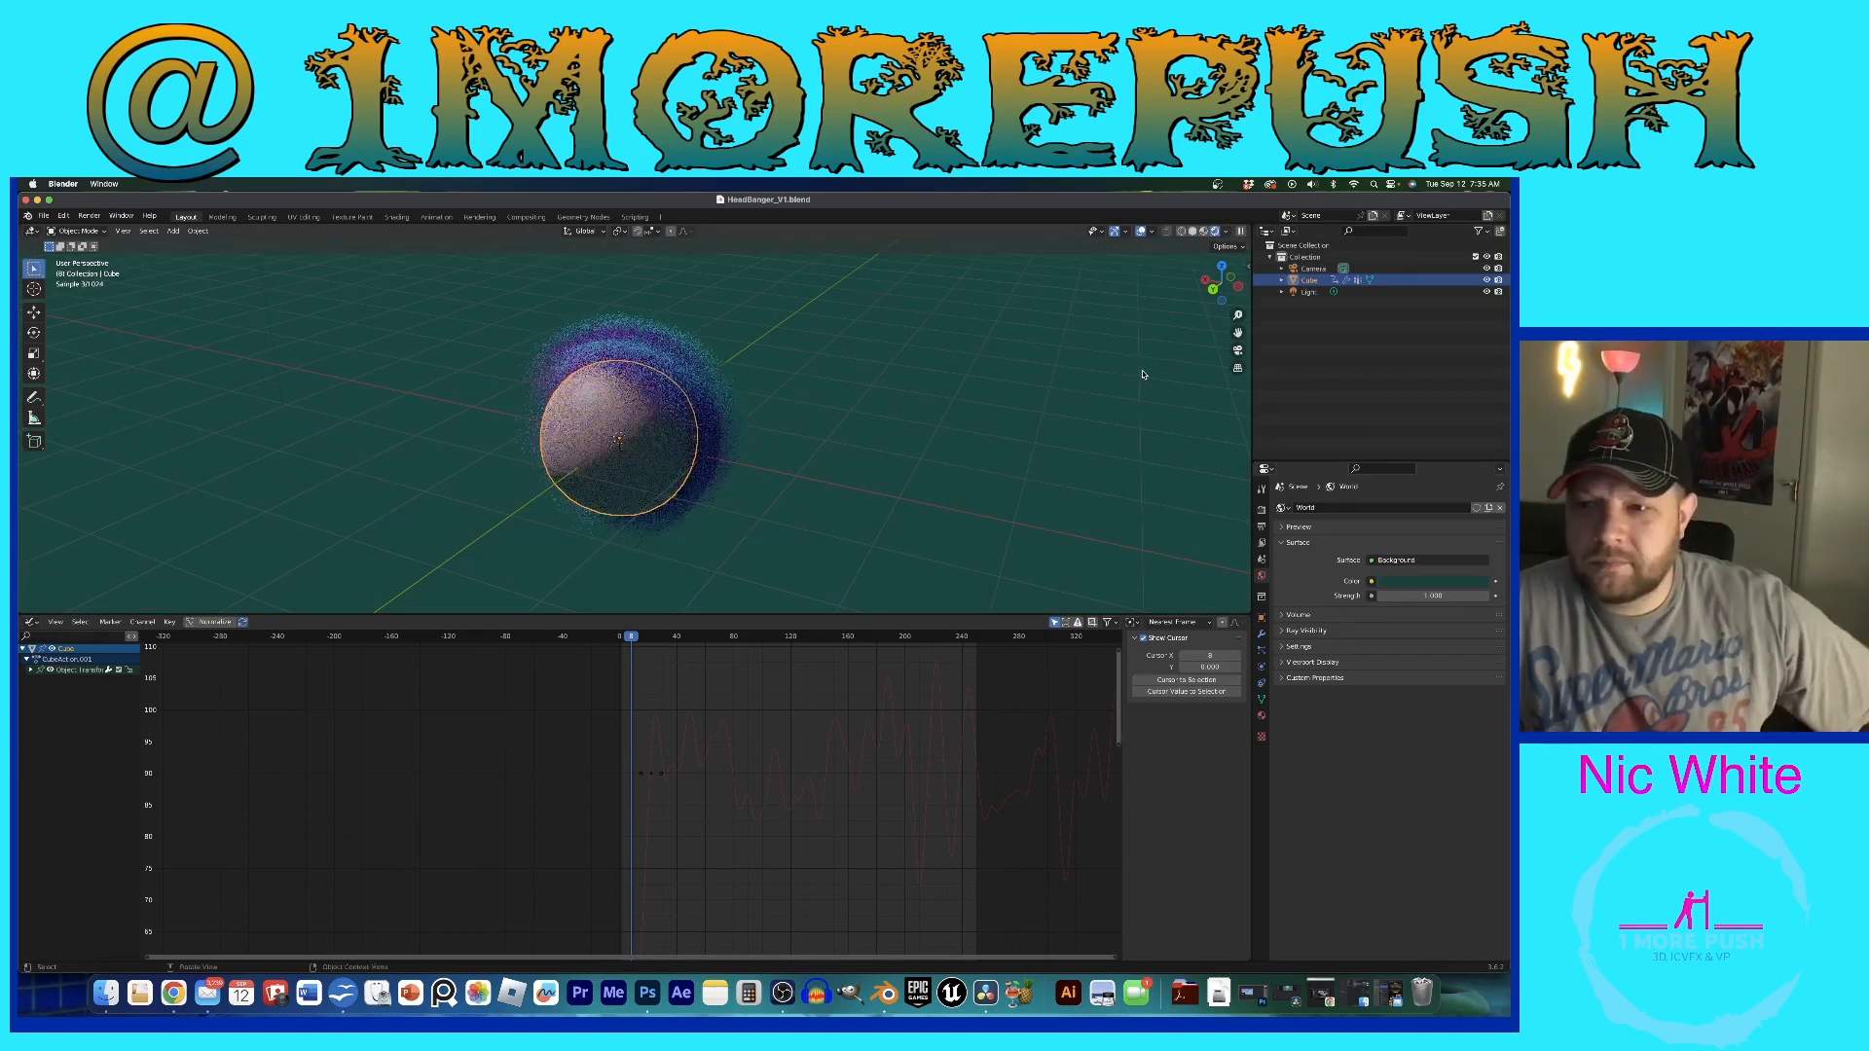
# Step: Switch the render engine back to Eevee for a cleaner viewport preview of the hair
pyautogui.click(1262, 509)
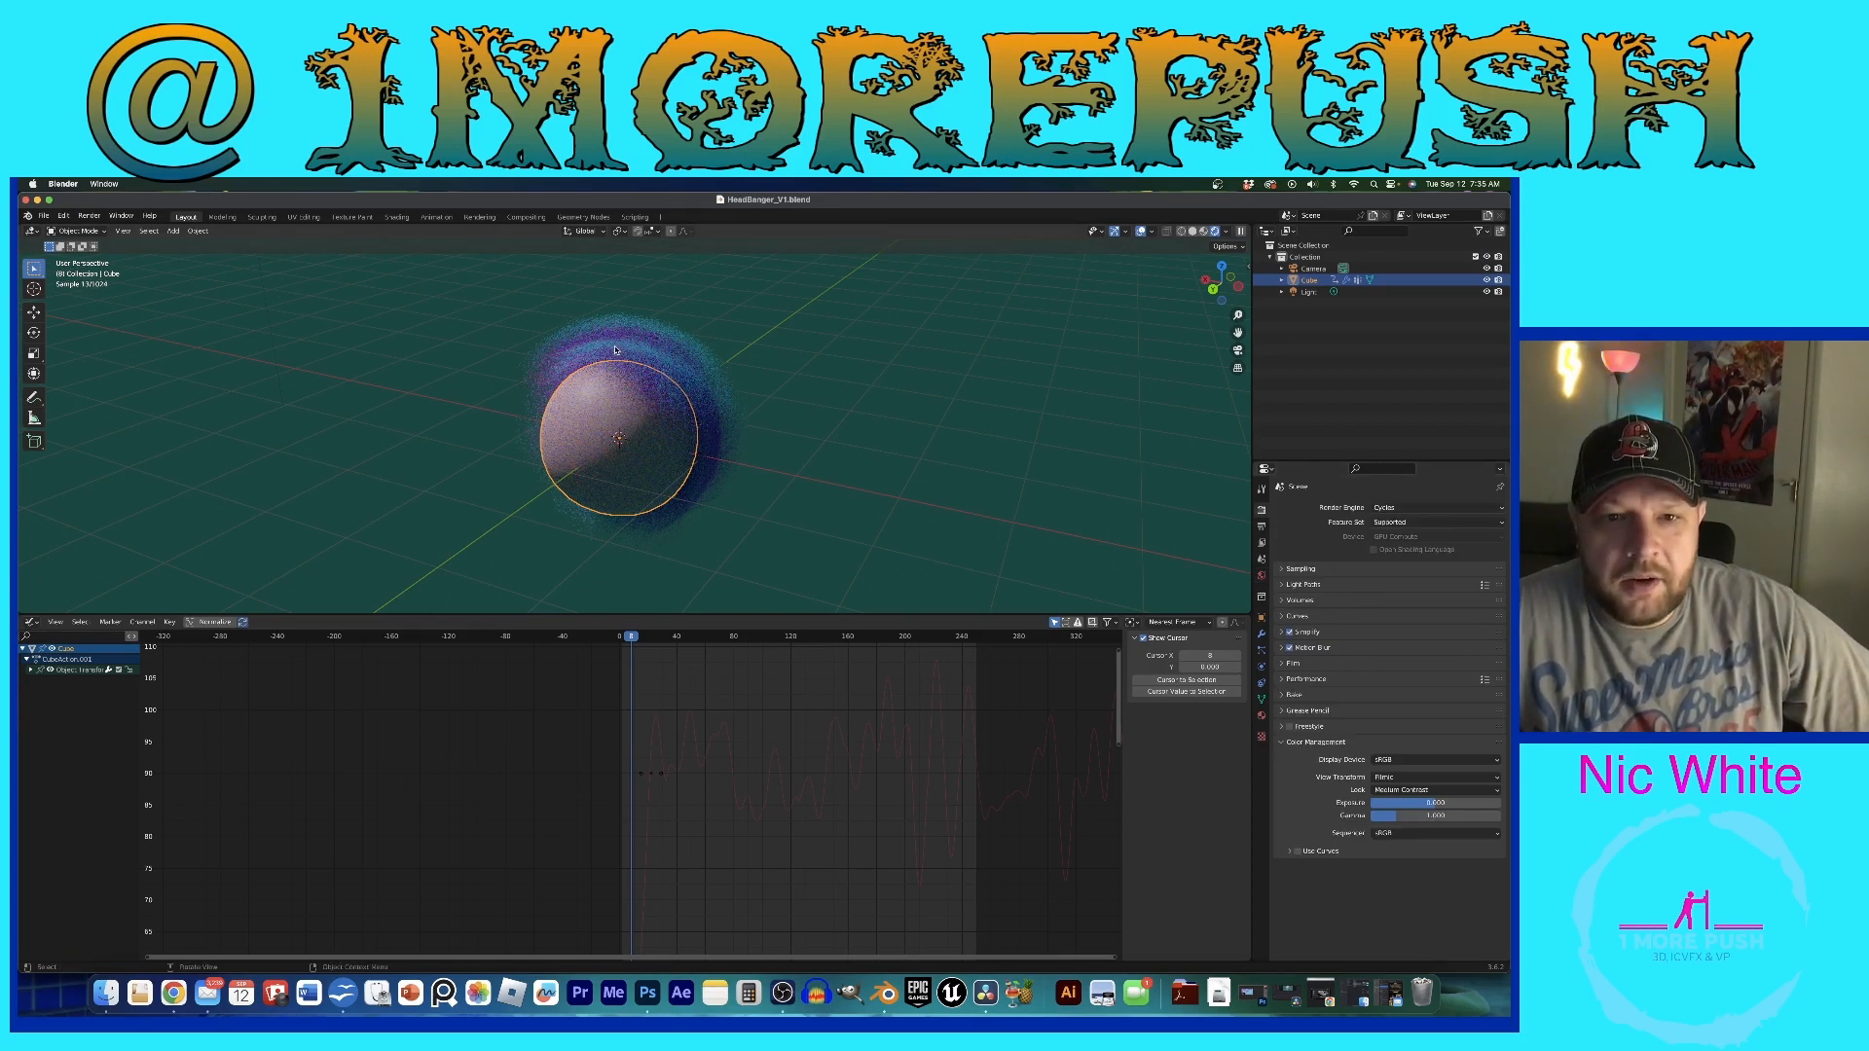
pyautogui.scroll(2, 651, 345)
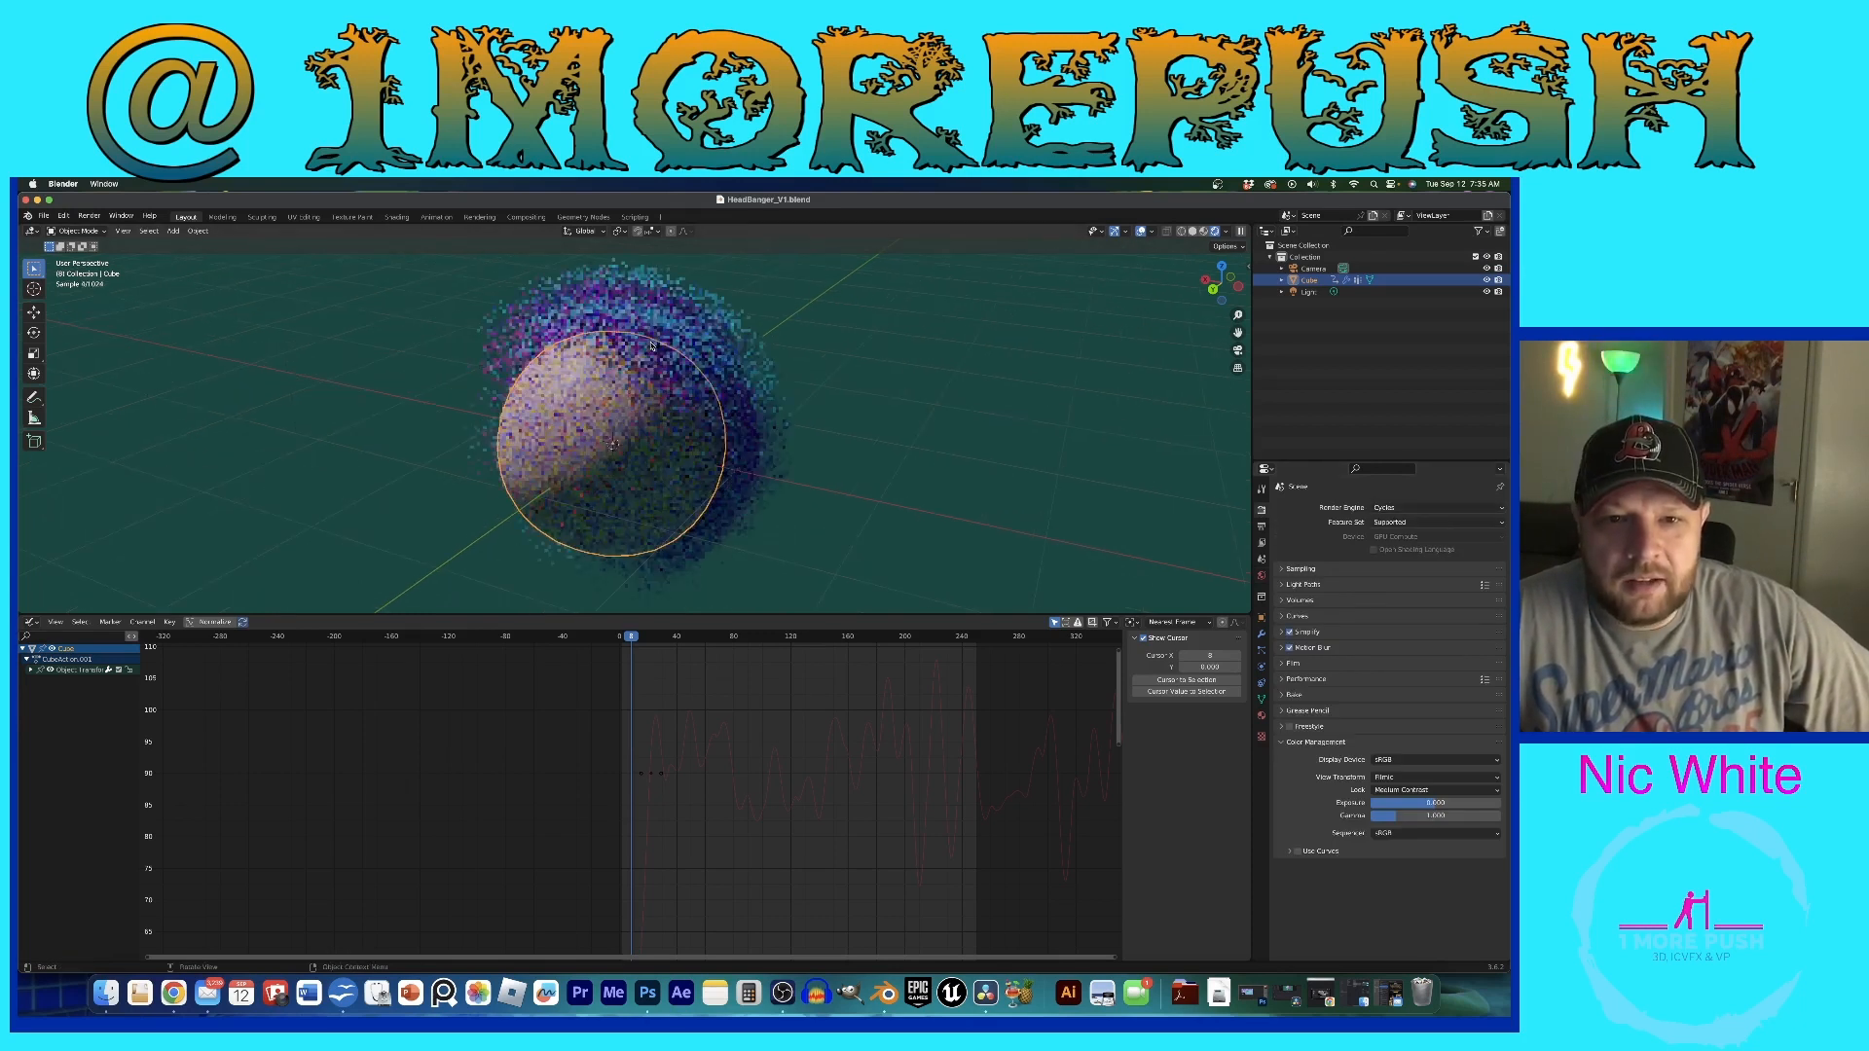
pyautogui.click(1385, 506)
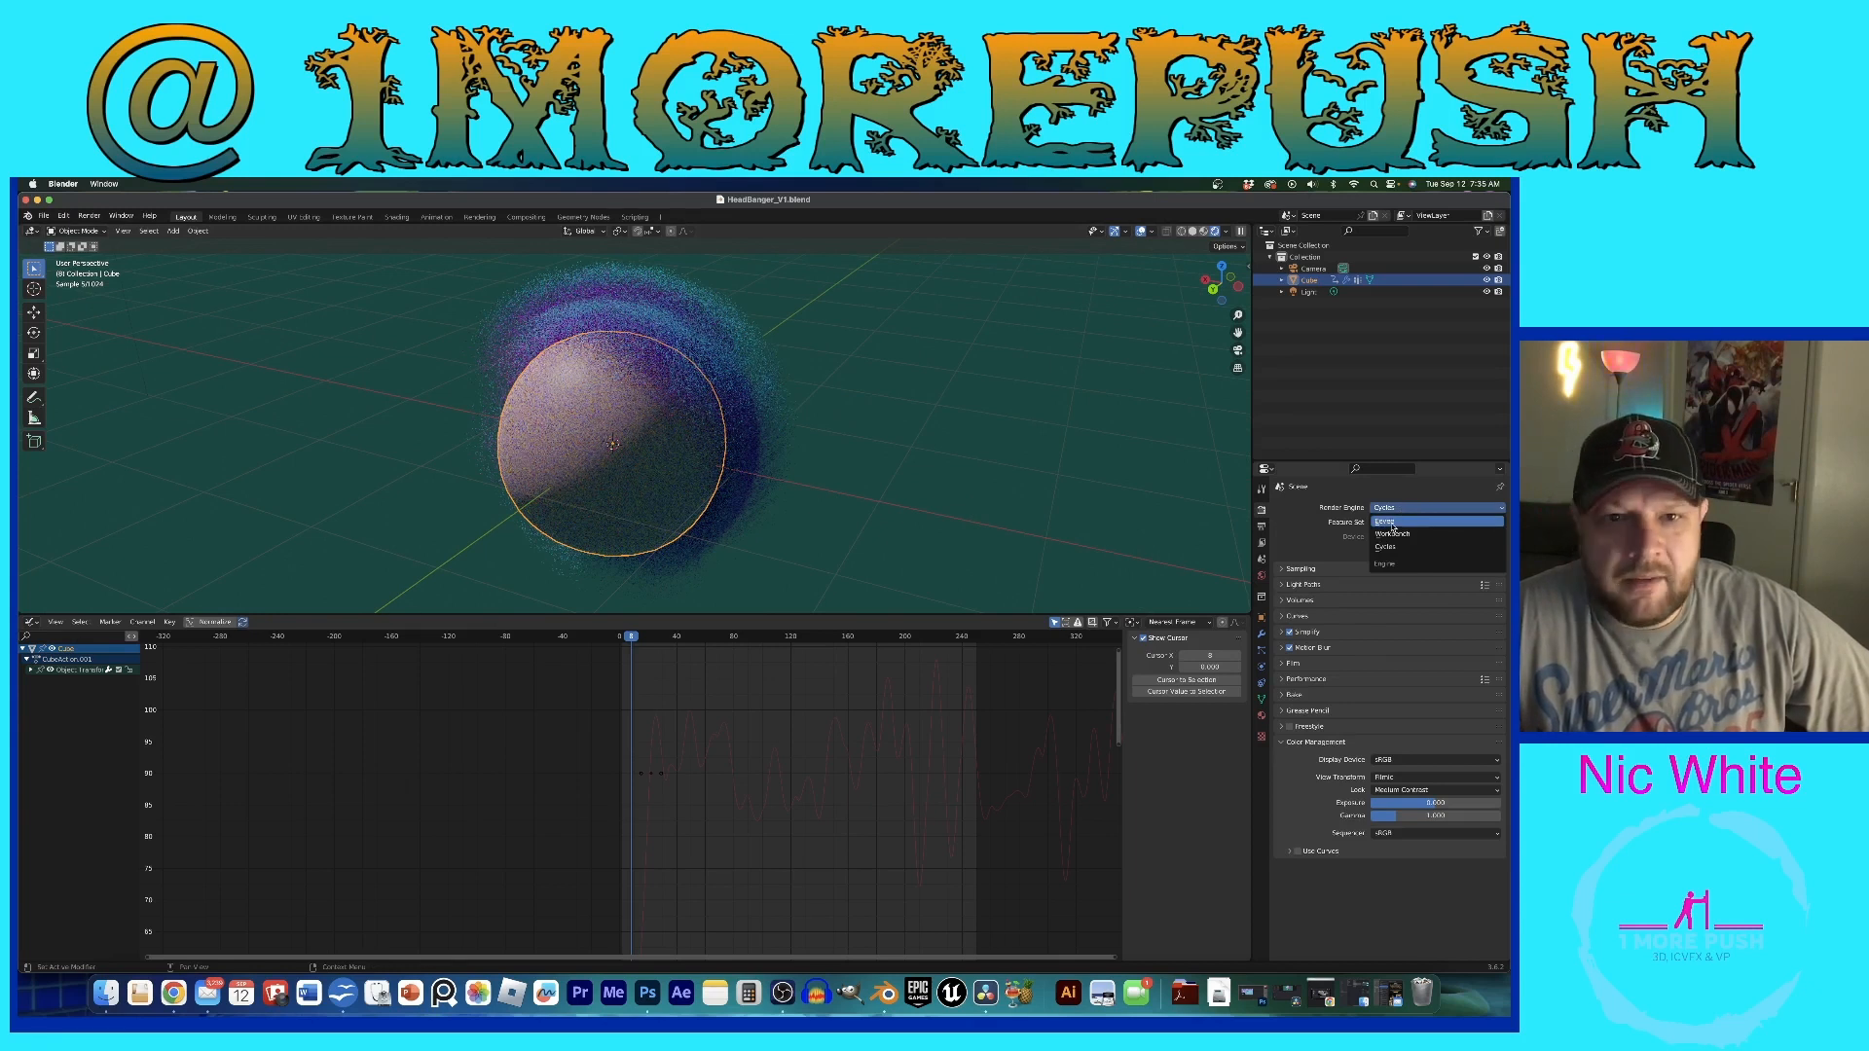
pyautogui.click(1393, 524)
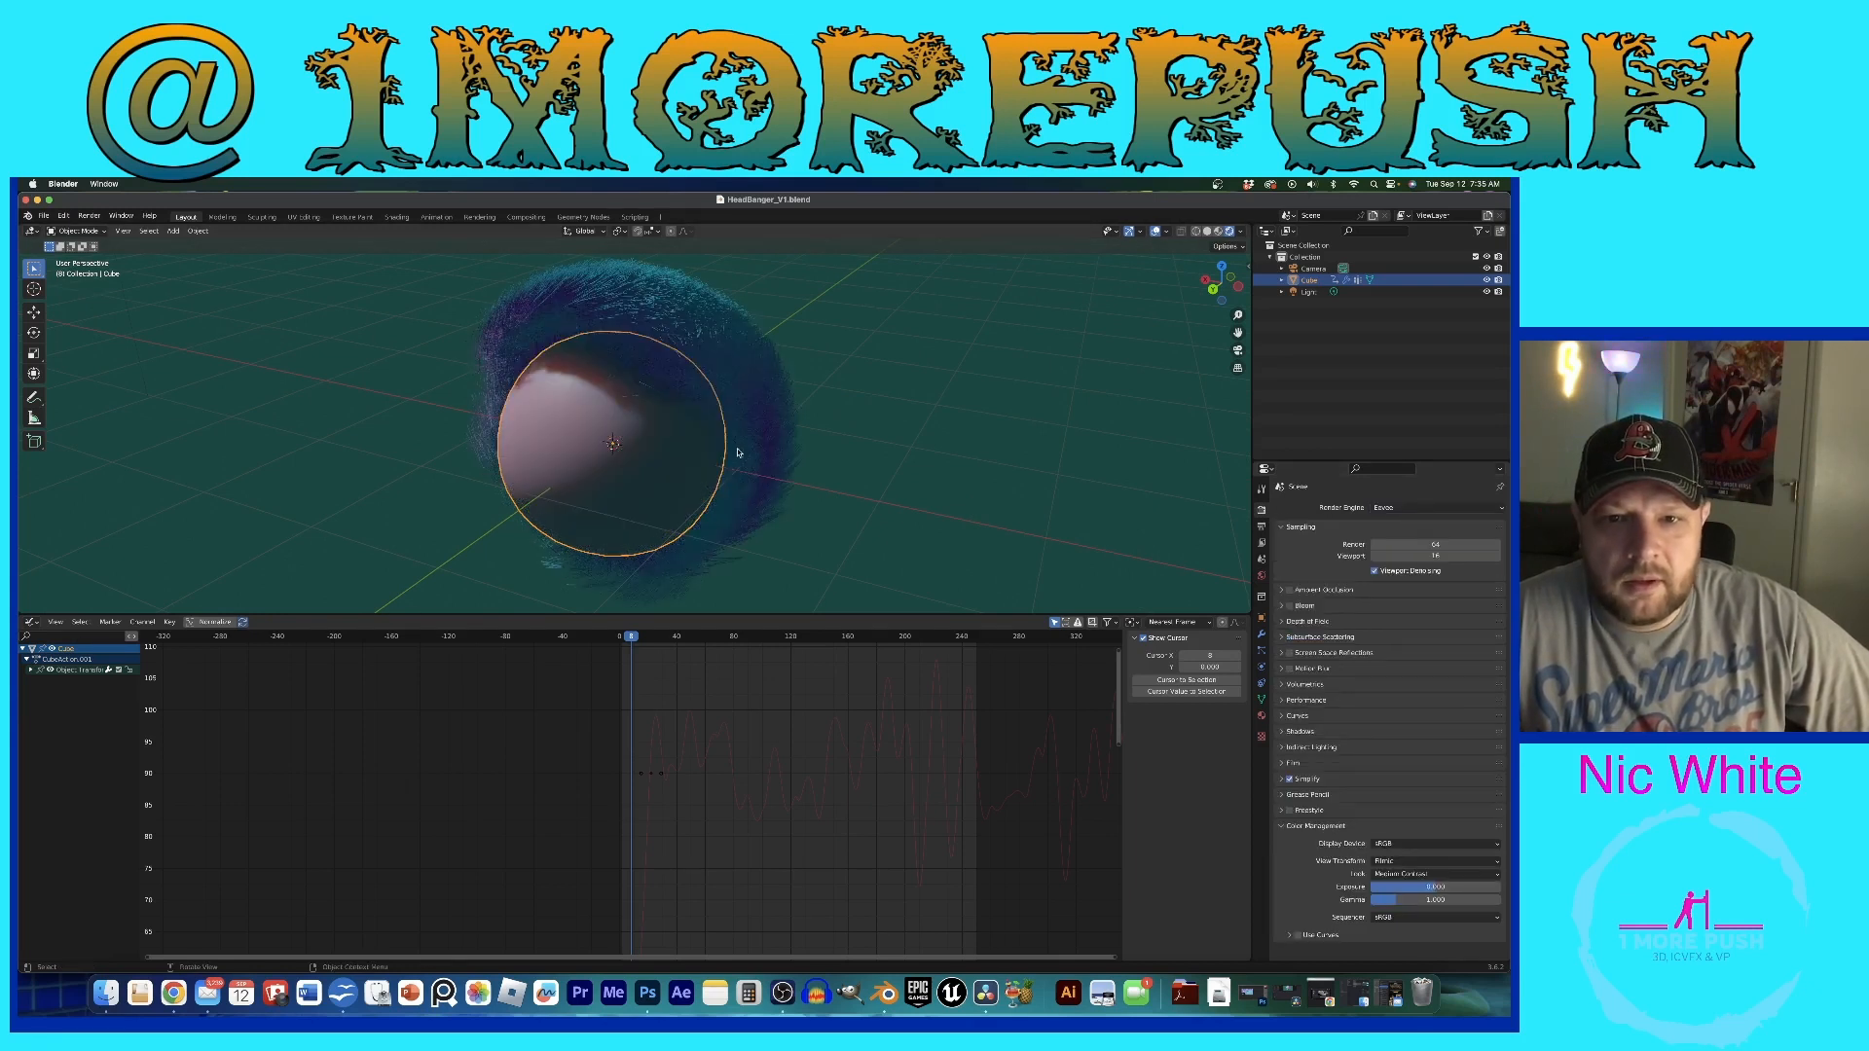
# Step: Duplicate the scene light three times and place the copies at different spots around the head
pyautogui.scroll(-3, 1020, 369)
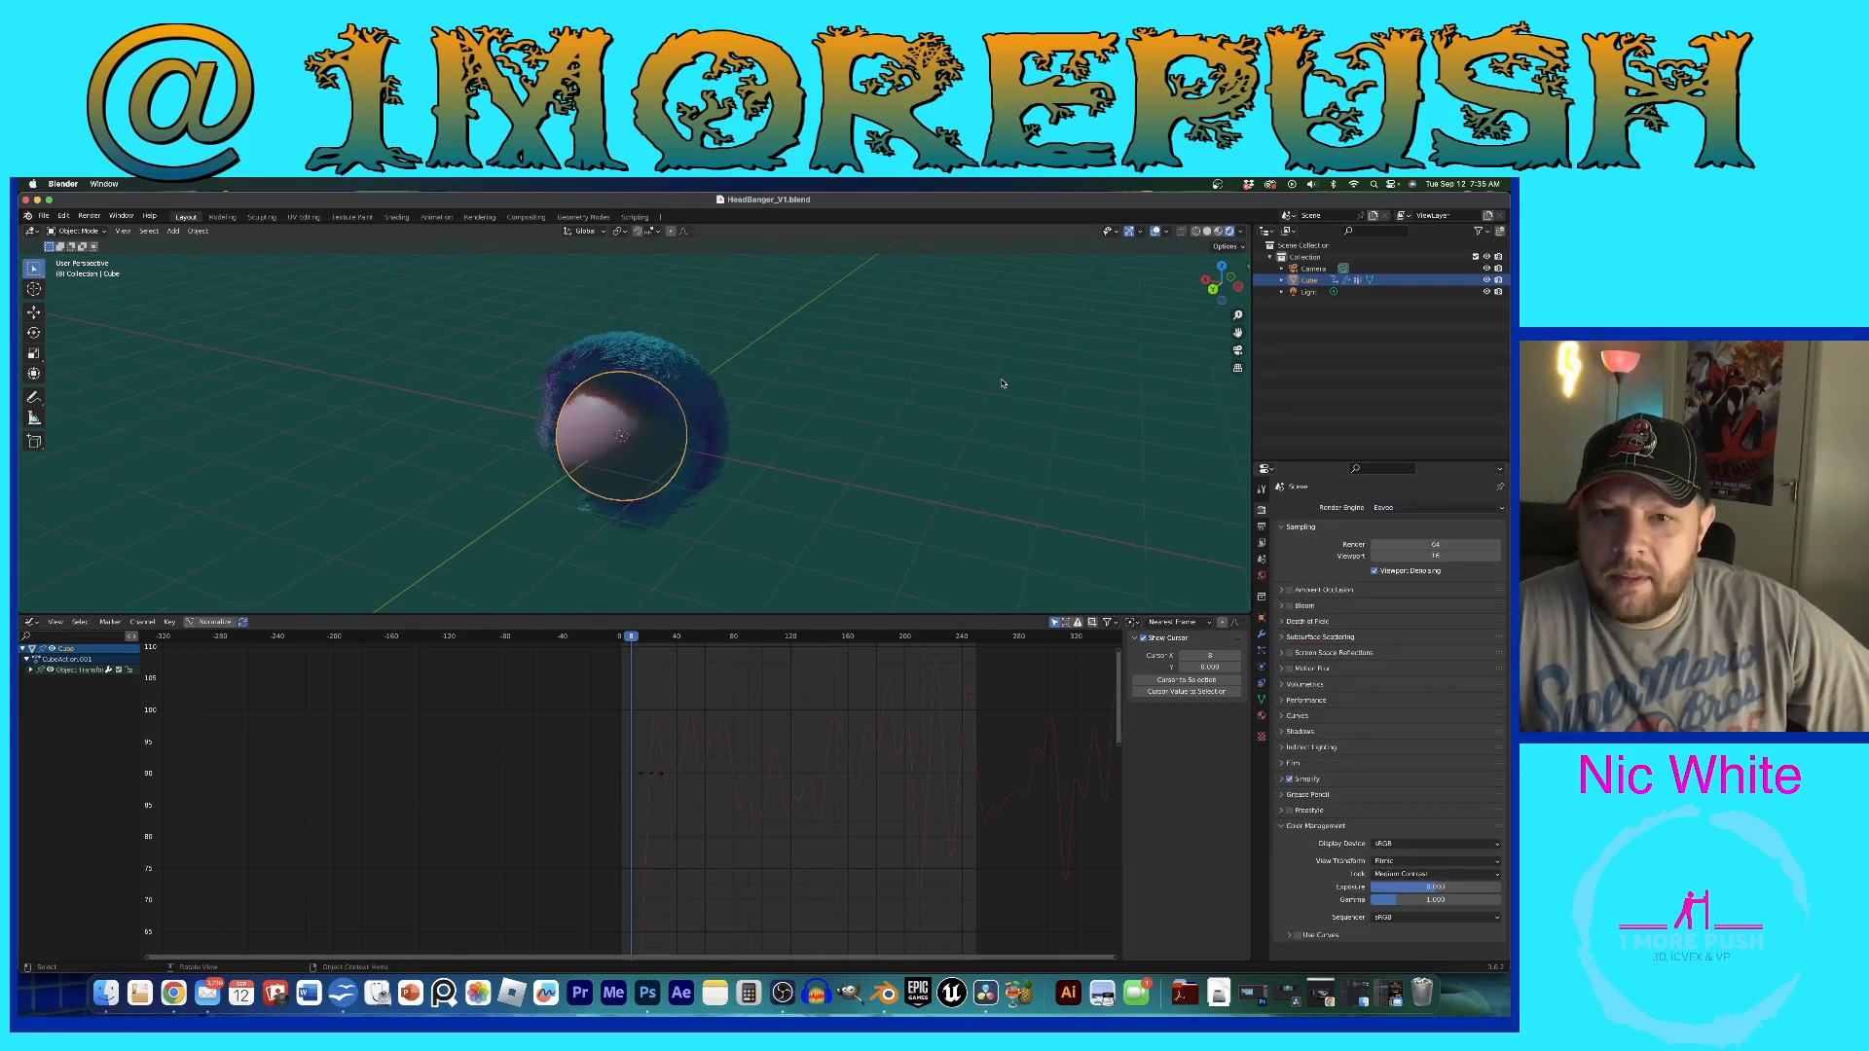
pyautogui.scroll(-5, 1002, 383)
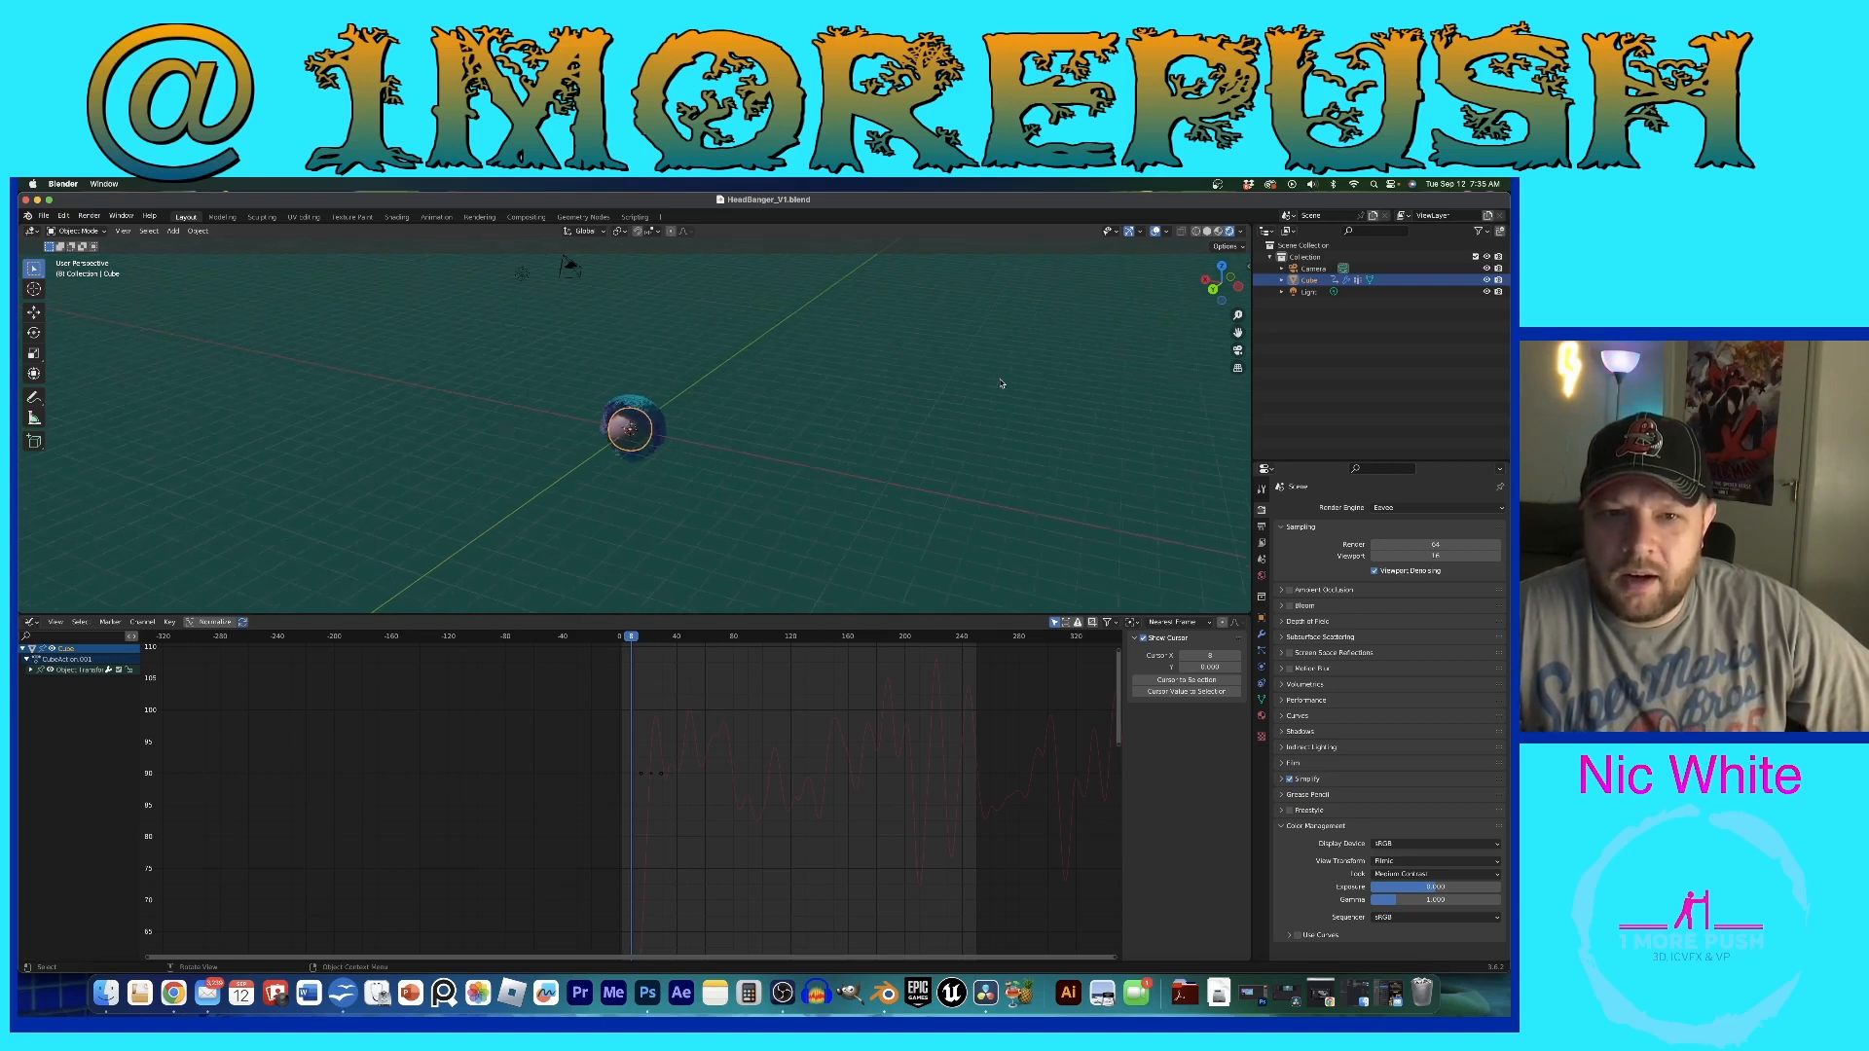
pyautogui.scroll(-2, 794, 350)
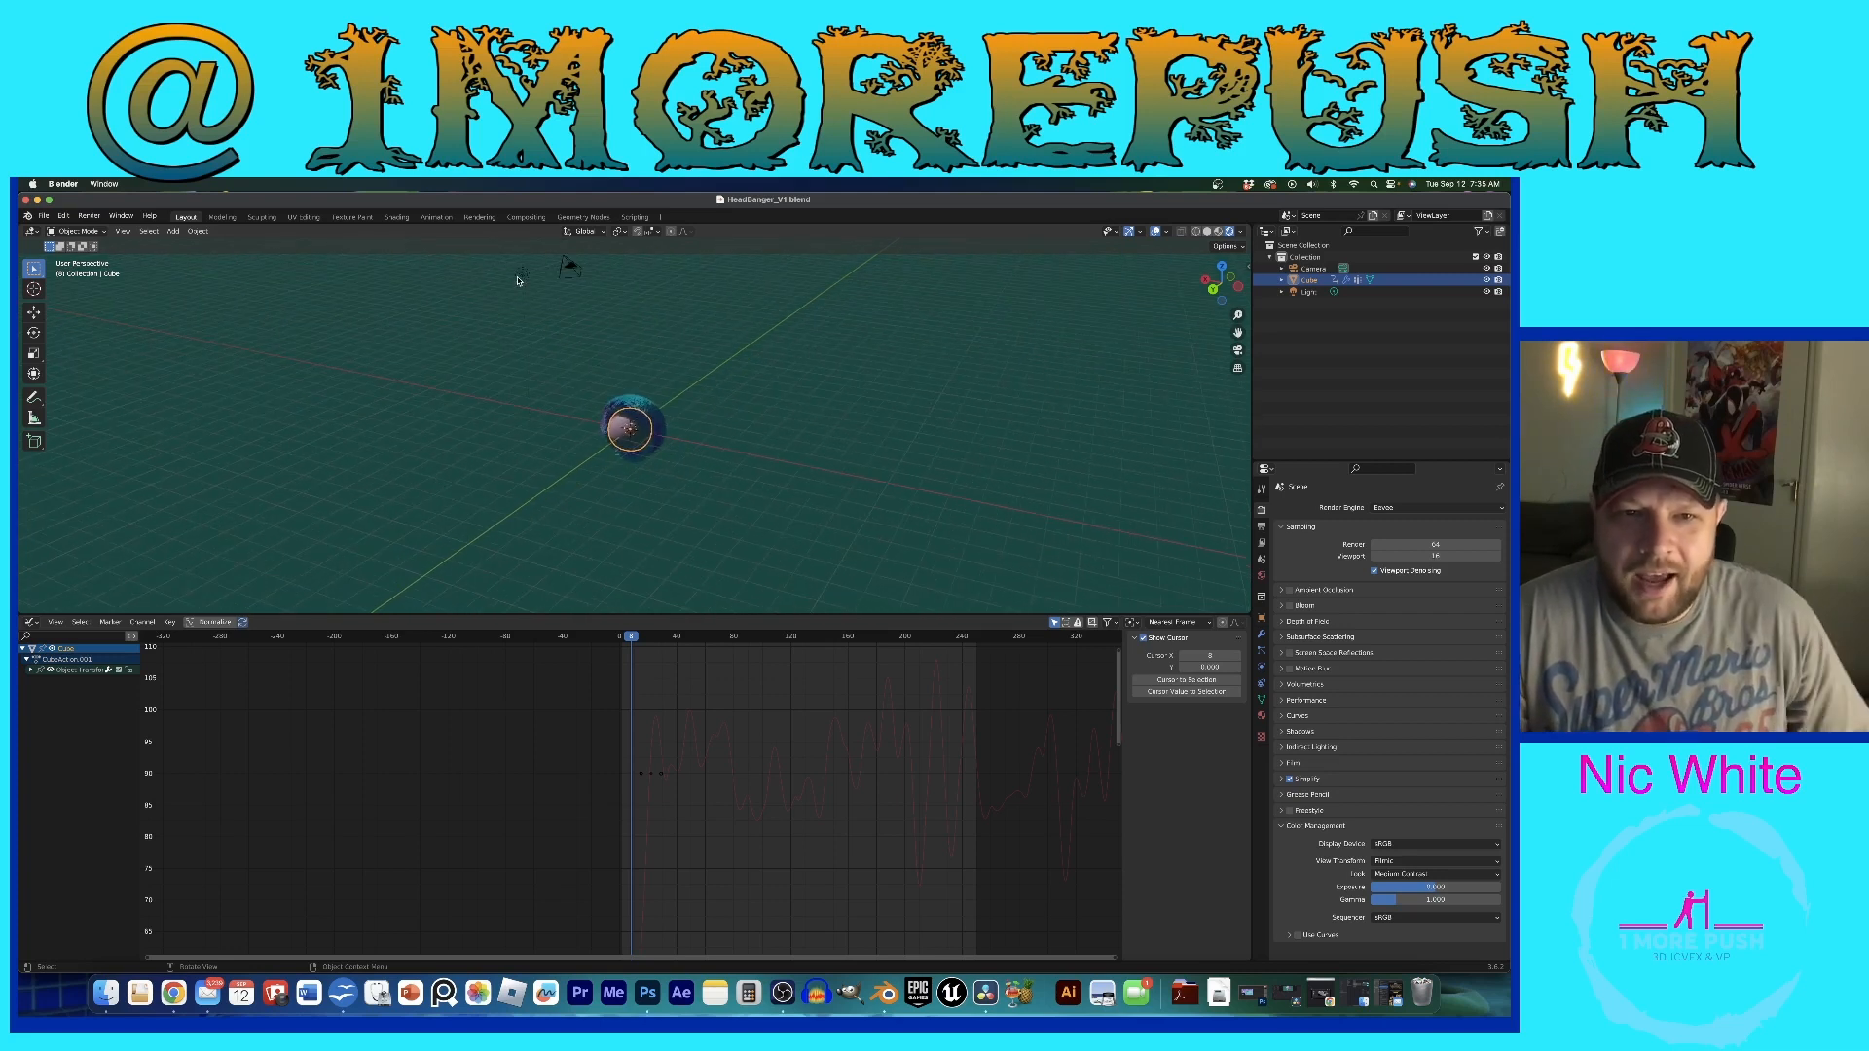
pyautogui.click(522, 275)
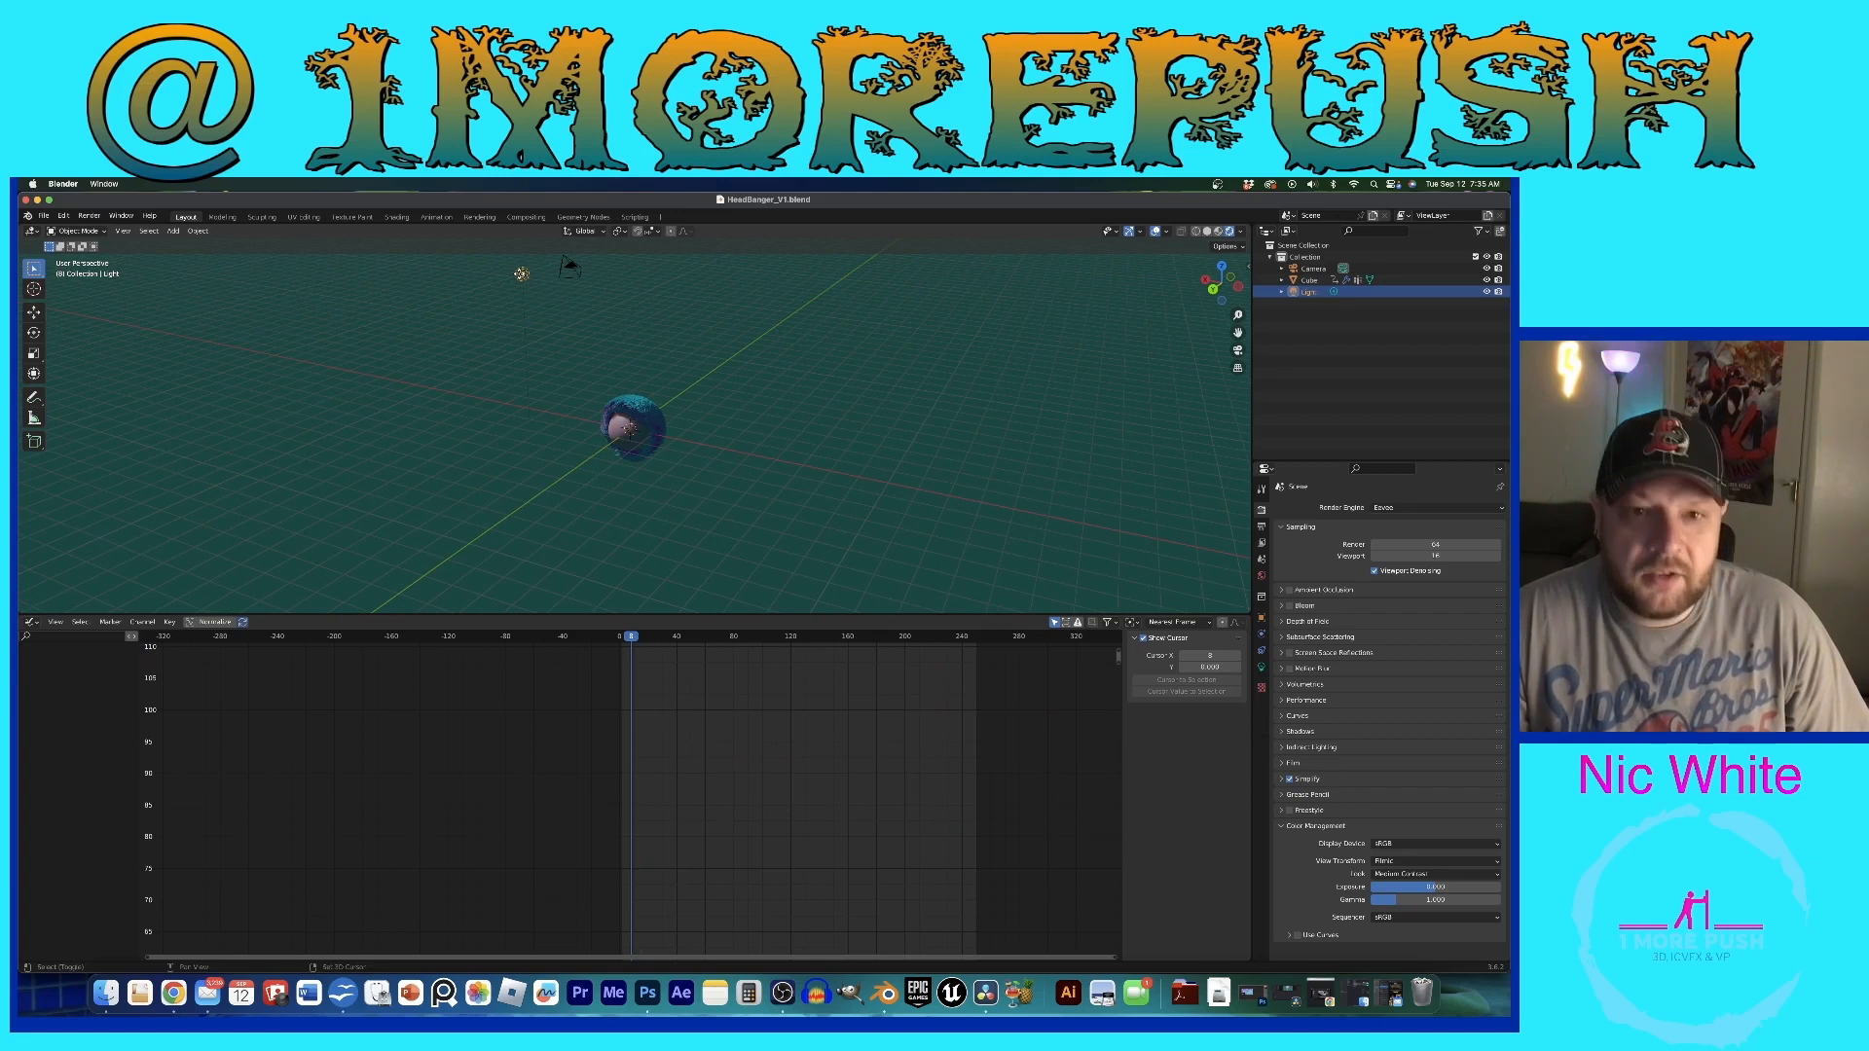
pyautogui.hotkey('shift', 'd')
pyautogui.click(714, 366)
pyautogui.hotkey('shift', 'd')
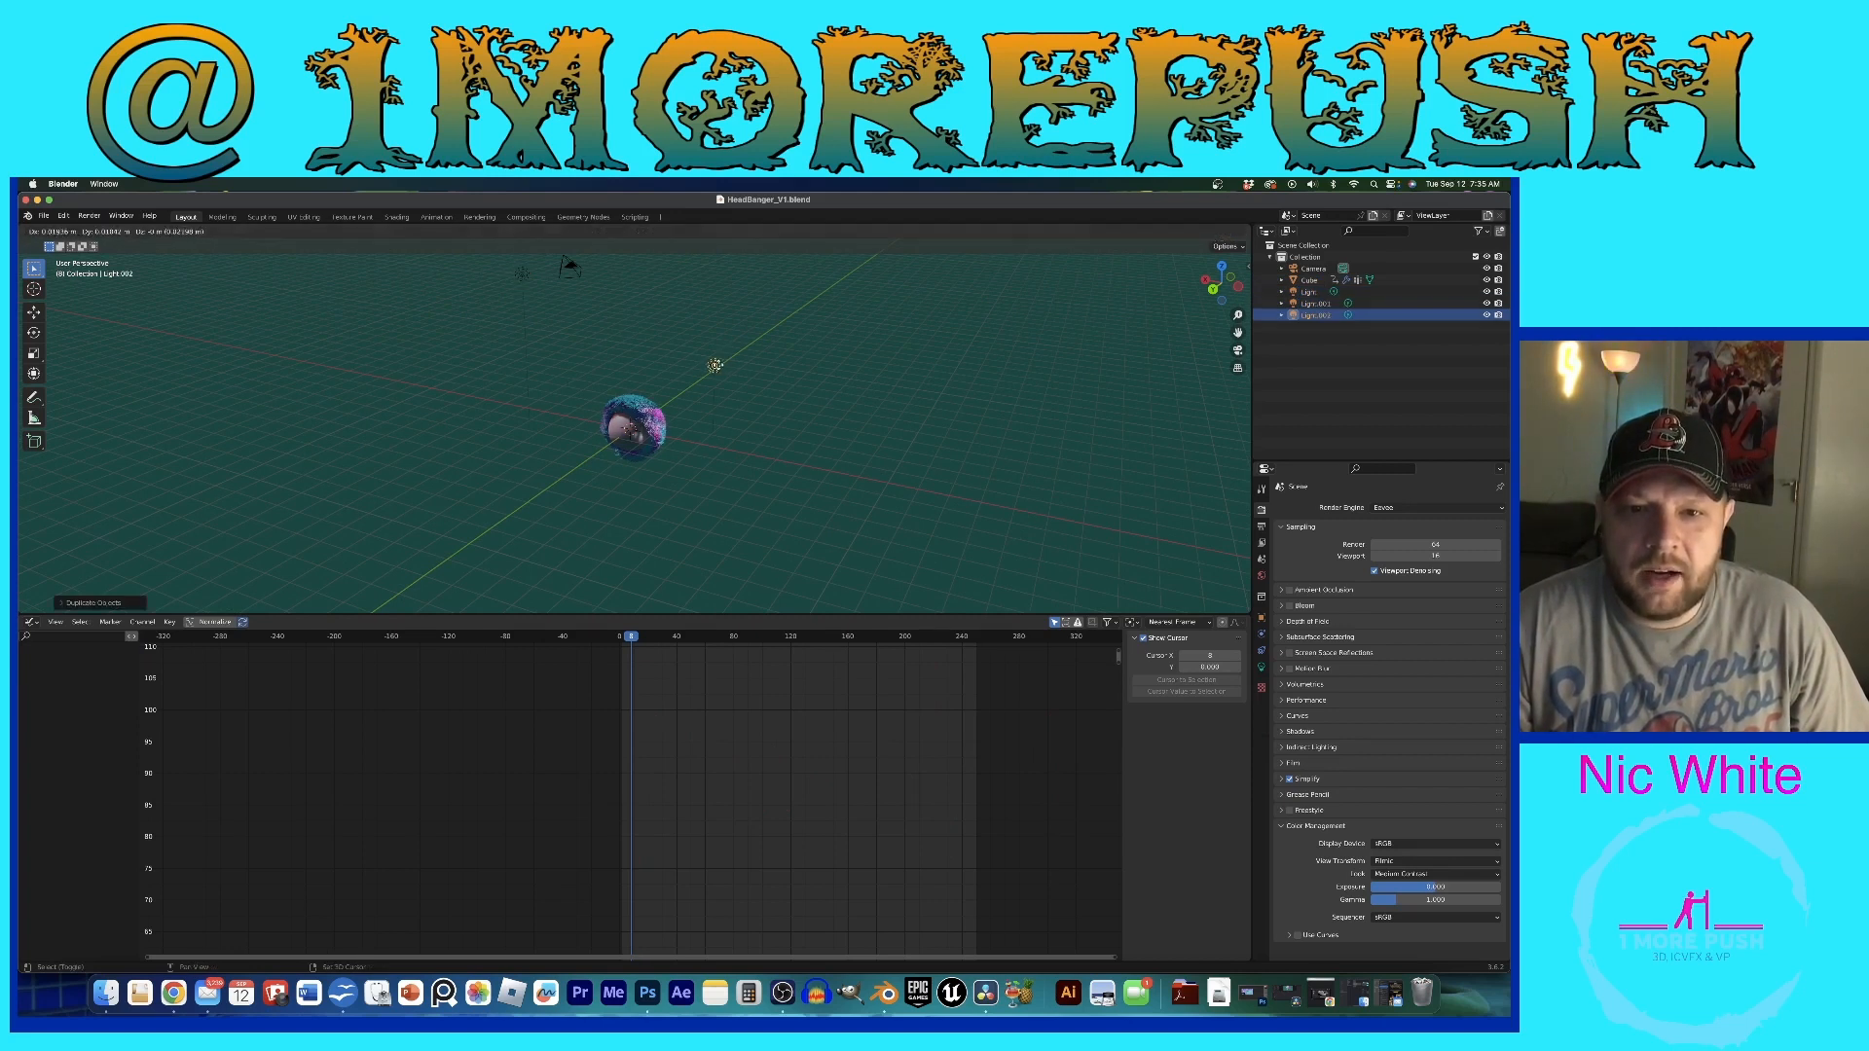
pyautogui.click(668, 323)
pyautogui.hotkey('shift', 'd')
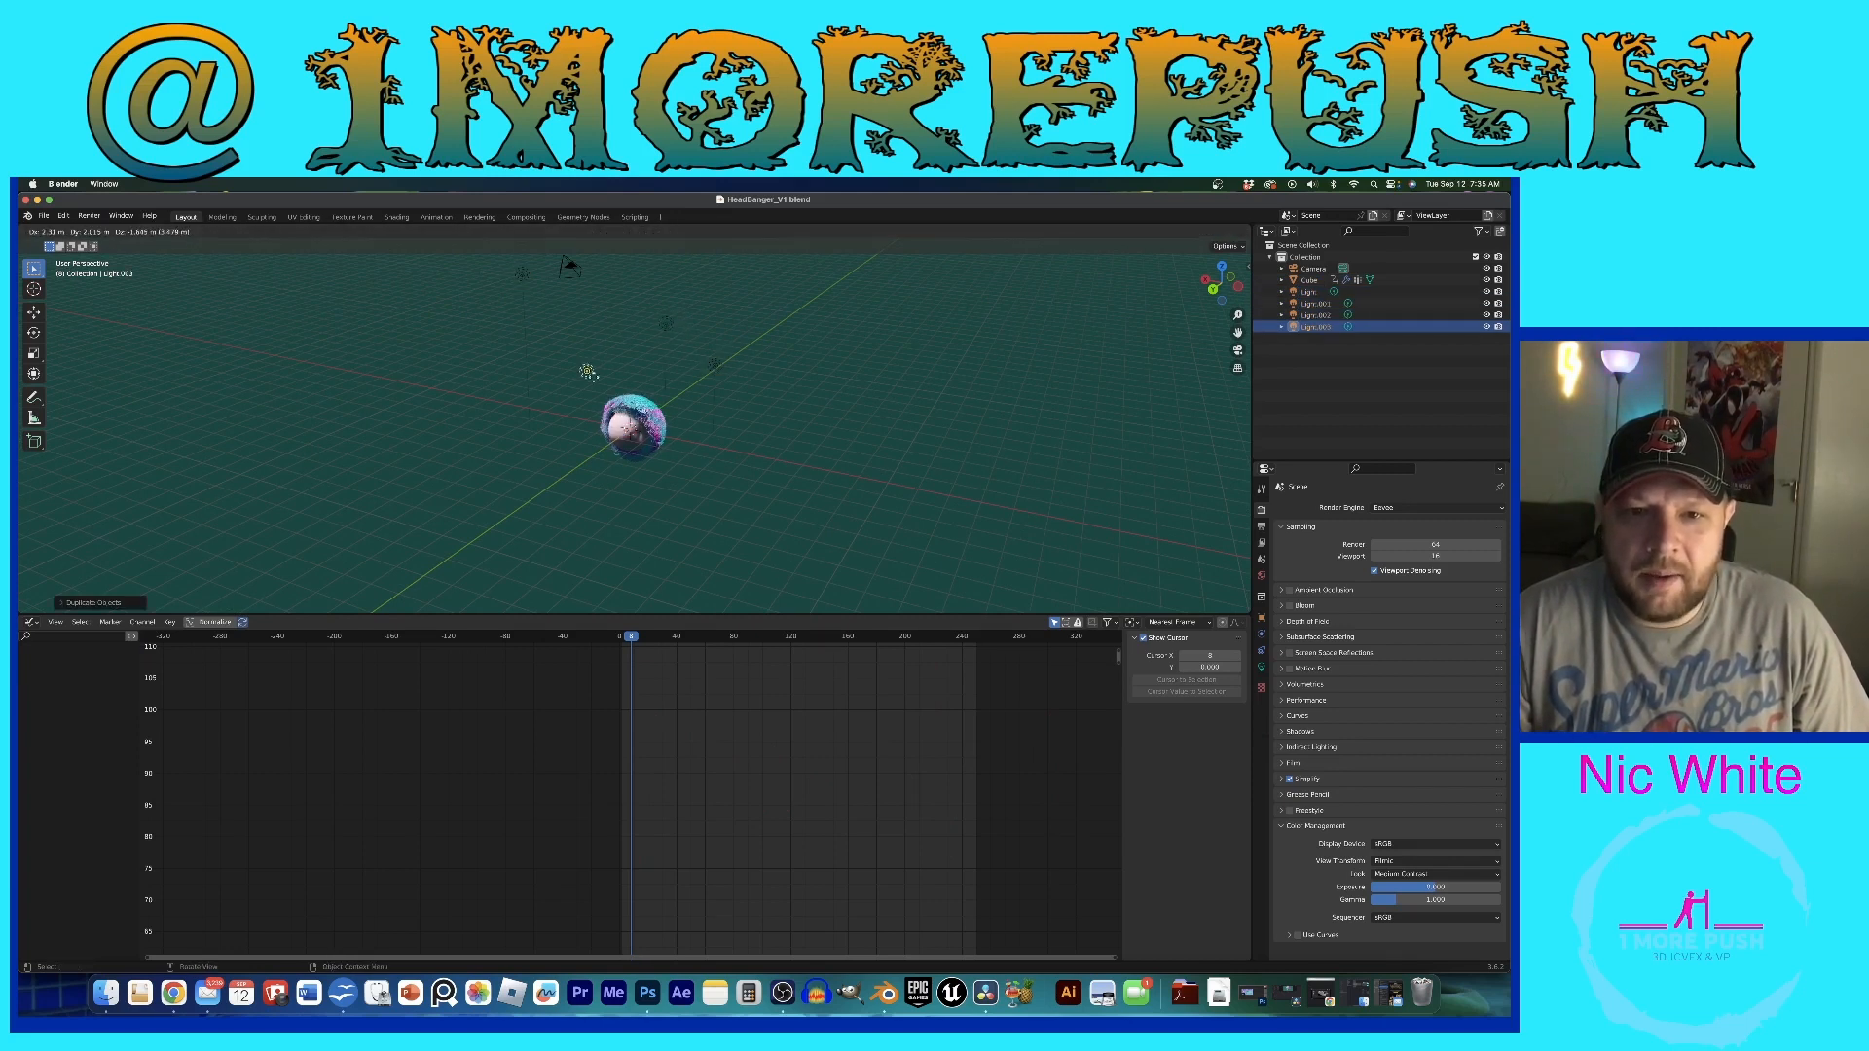
pyautogui.click(540, 415)
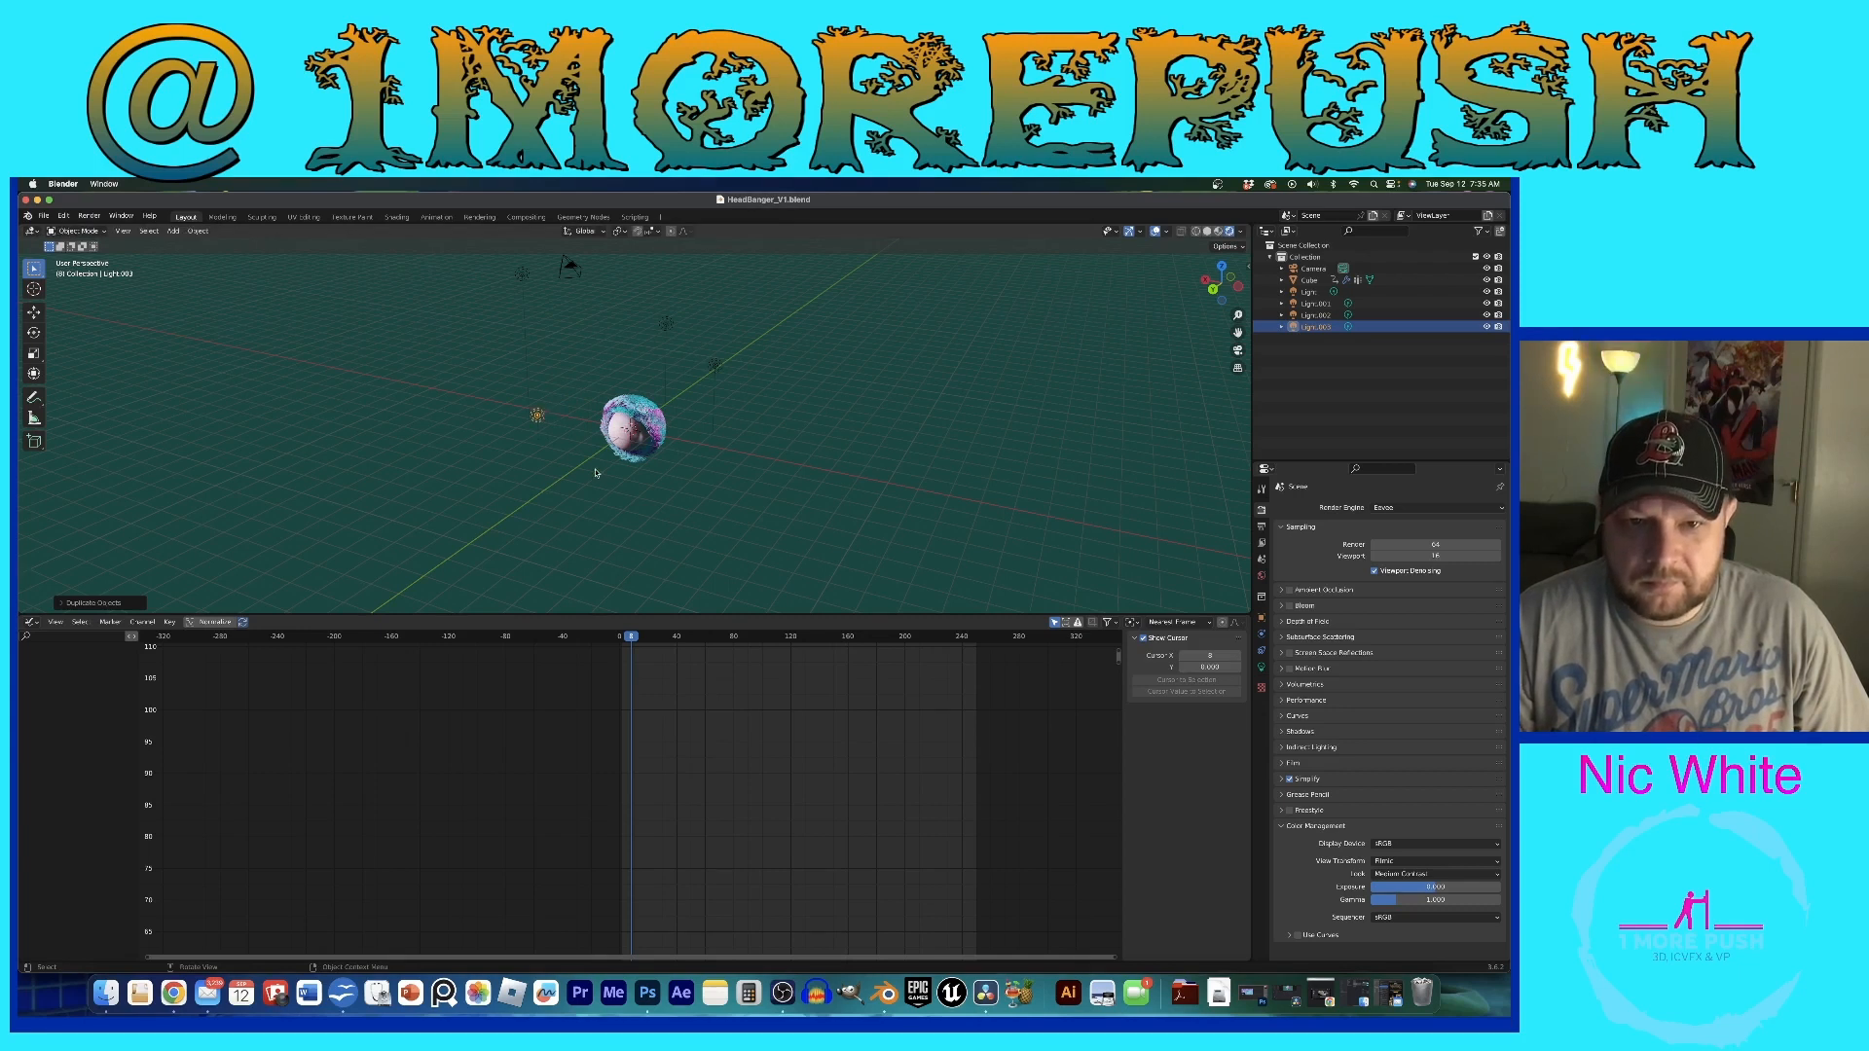
# Step: Enable Disk Cache for the head's hair particle system and bake the hair dynamics
pyautogui.scroll(9, 596, 473)
pyautogui.moveTo(596, 473); pyautogui.dragTo(611, 460, button='middle')
pyautogui.scroll(-3, 611, 460)
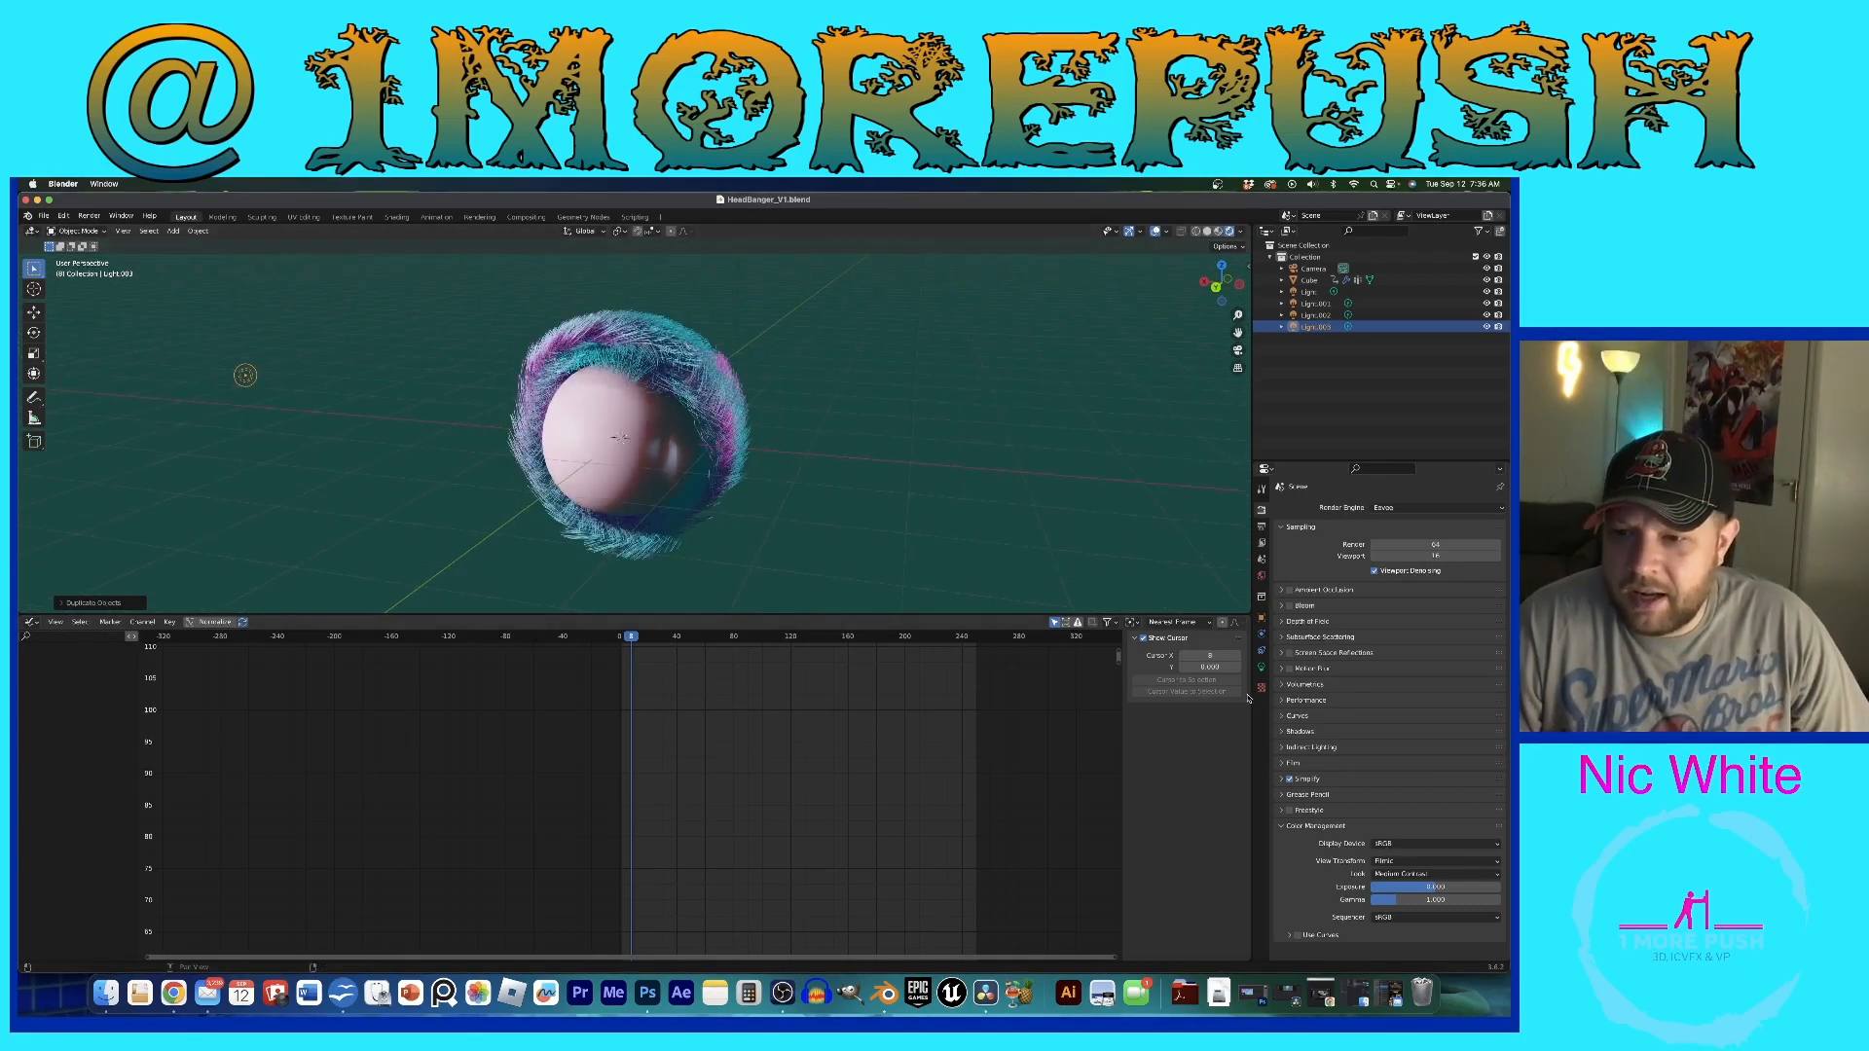
pyautogui.click(579, 435)
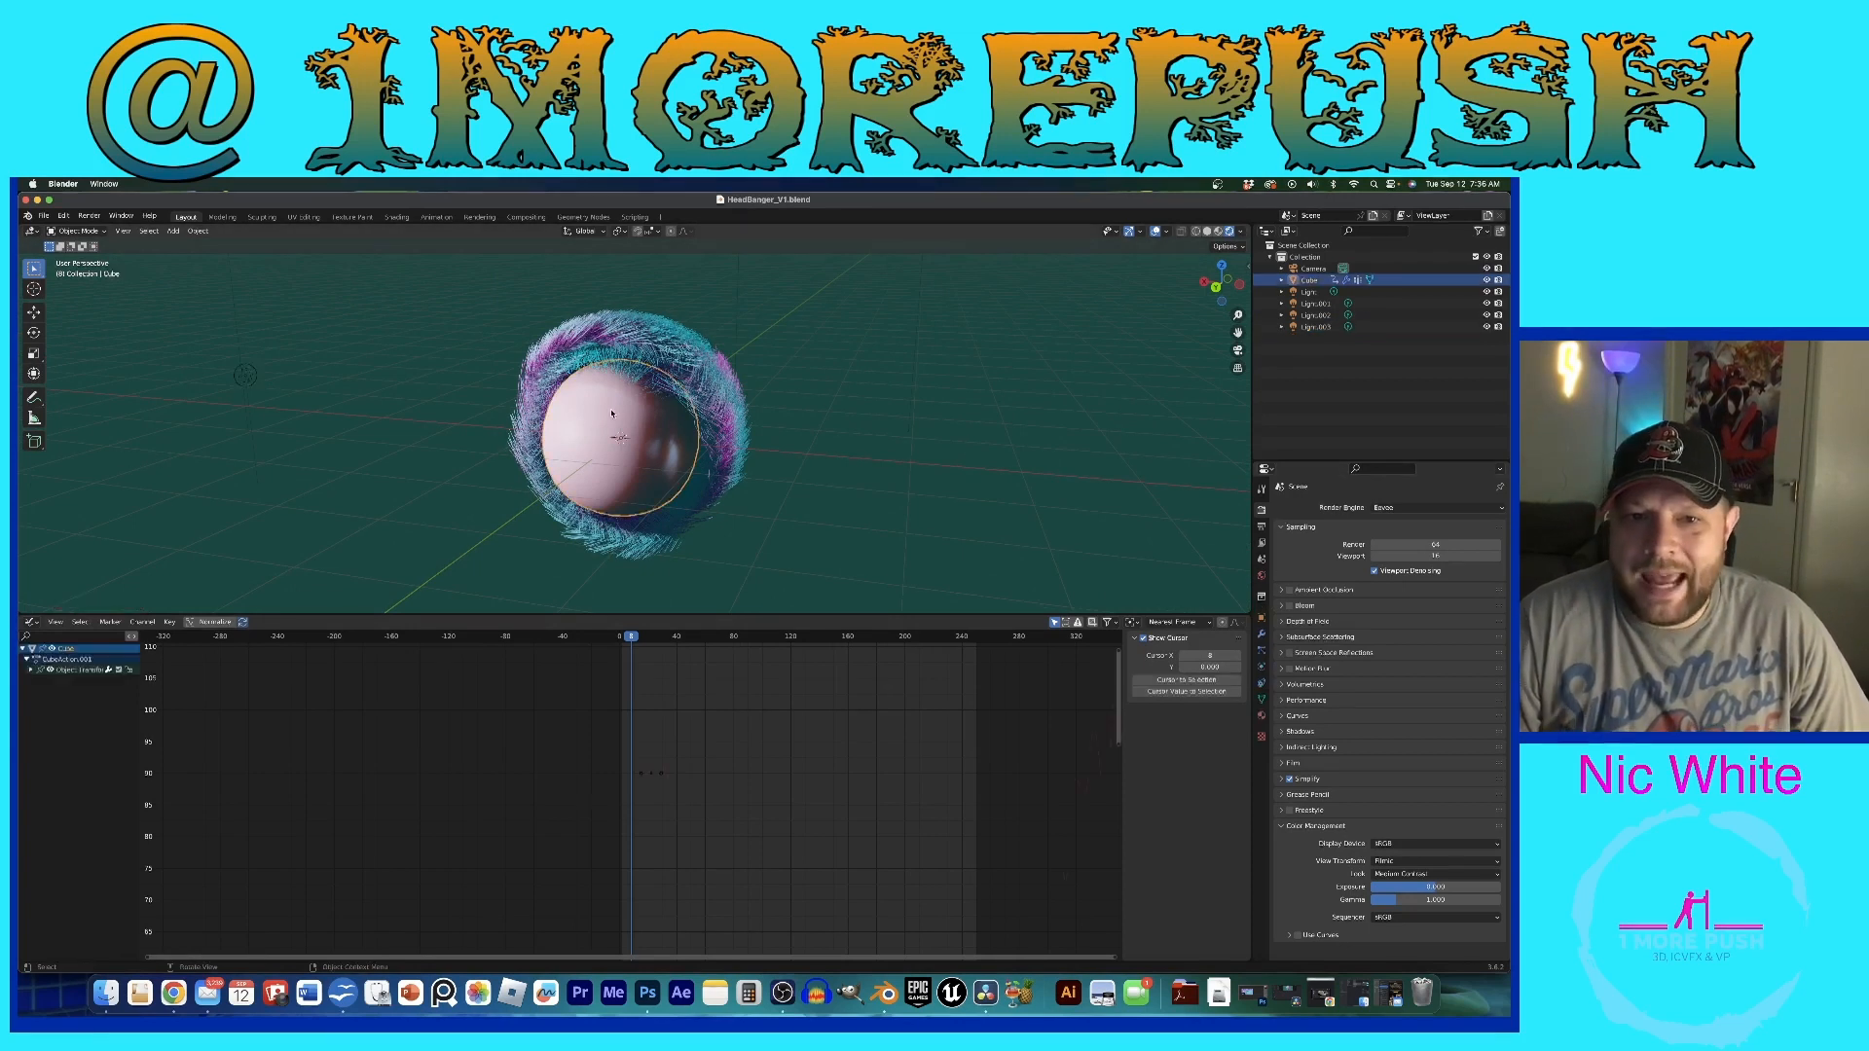
pyautogui.click(1263, 654)
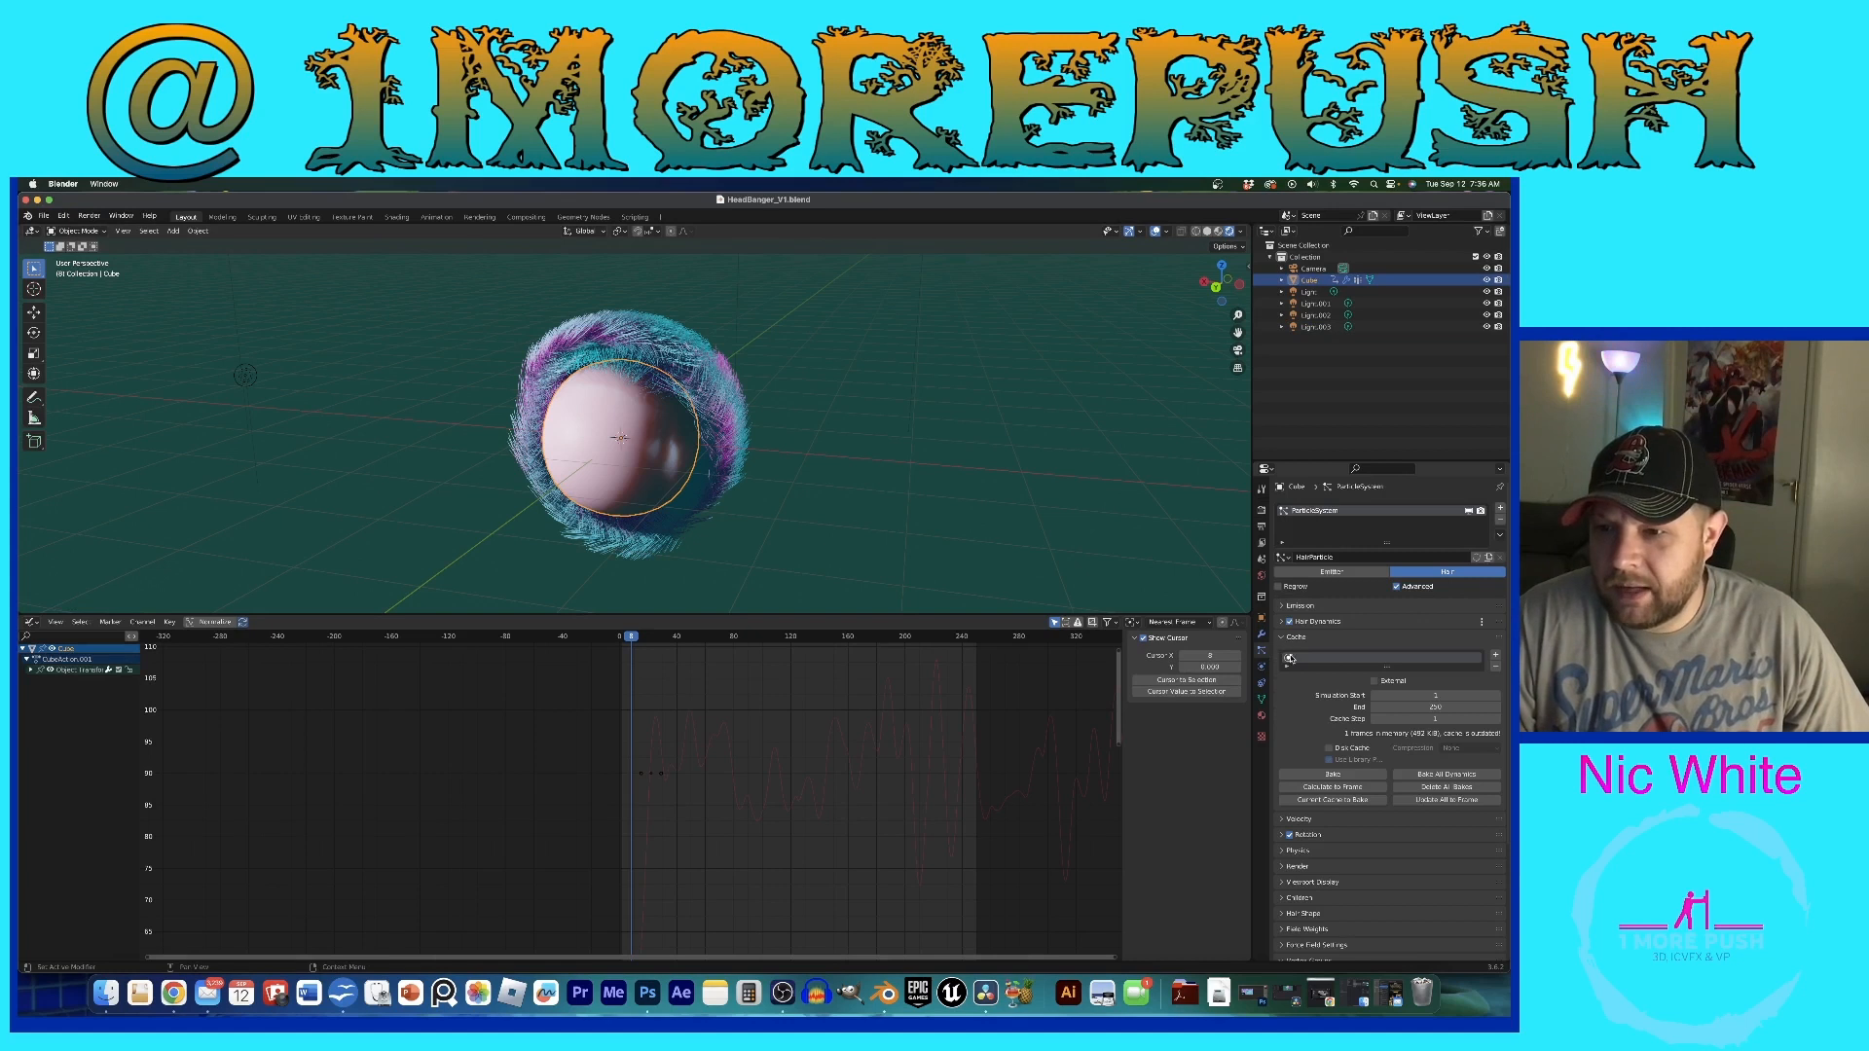
pyautogui.click(1330, 748)
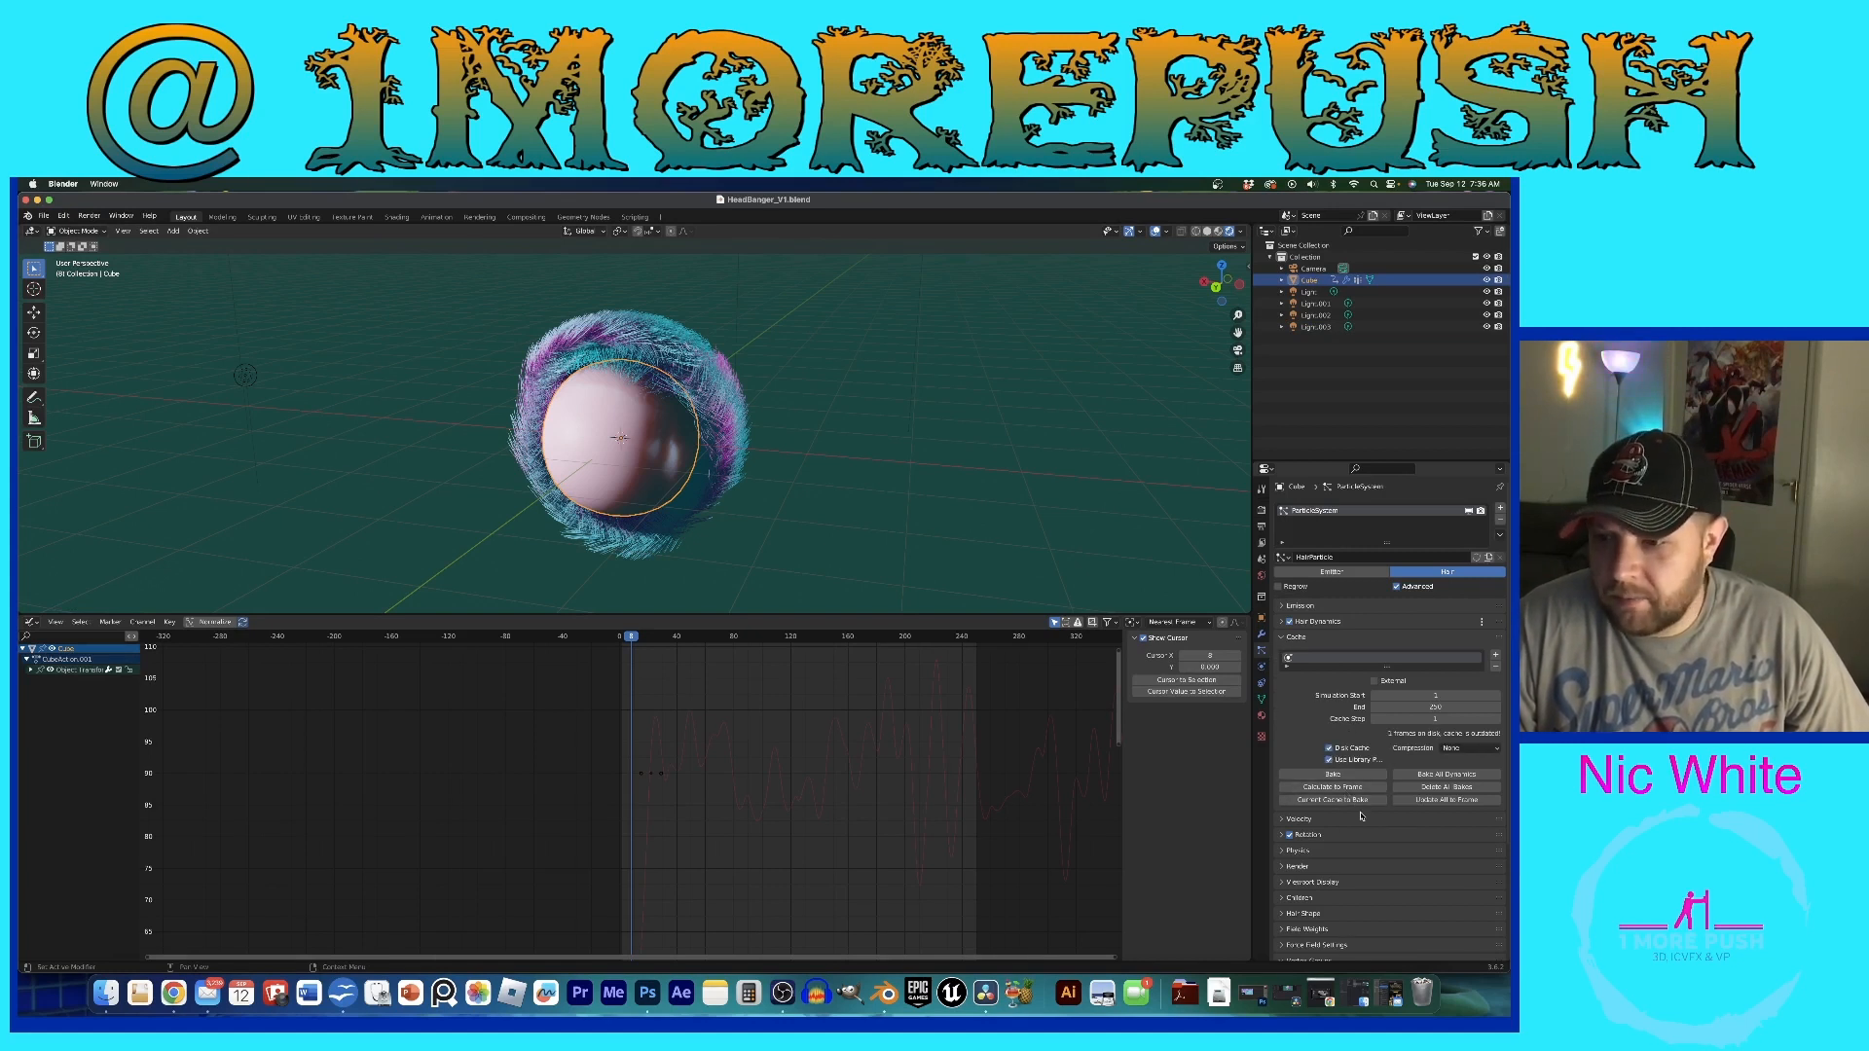
pyautogui.click(1334, 775)
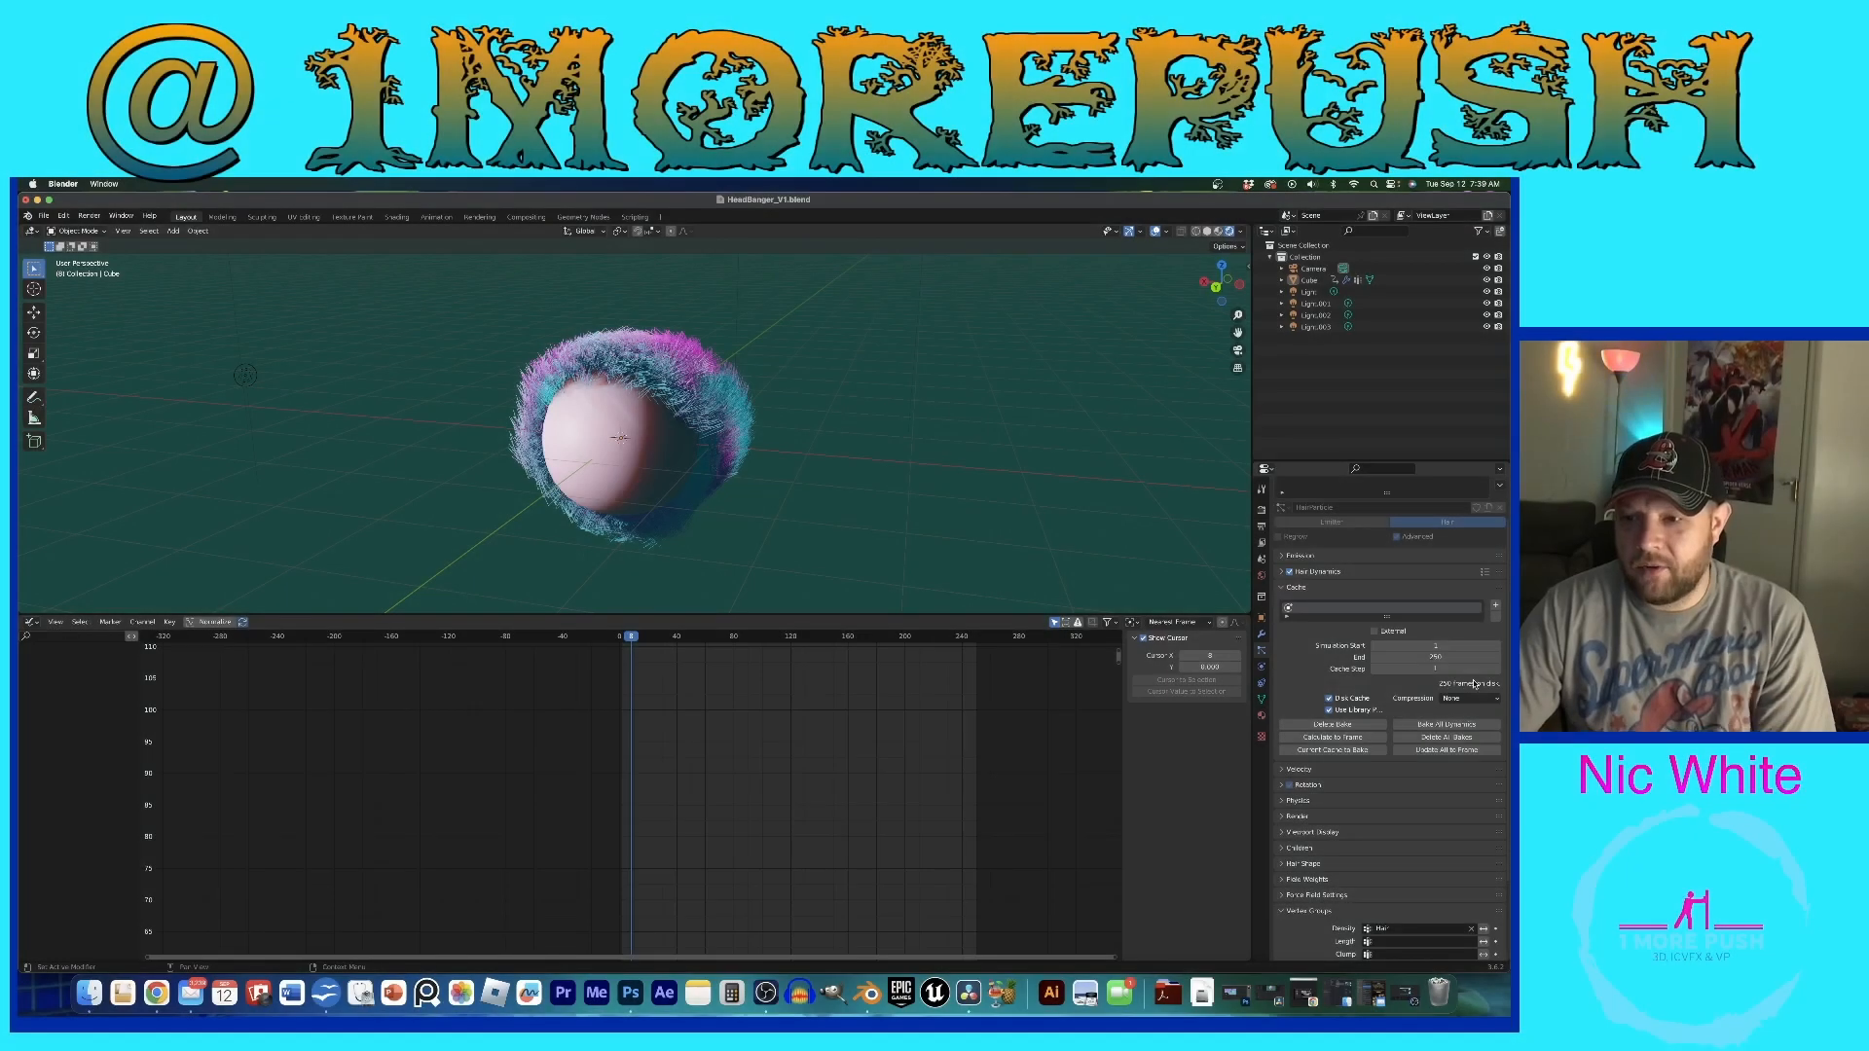
# Step: Open the output settings and check the horizontal render resolution
pyautogui.click(1262, 512)
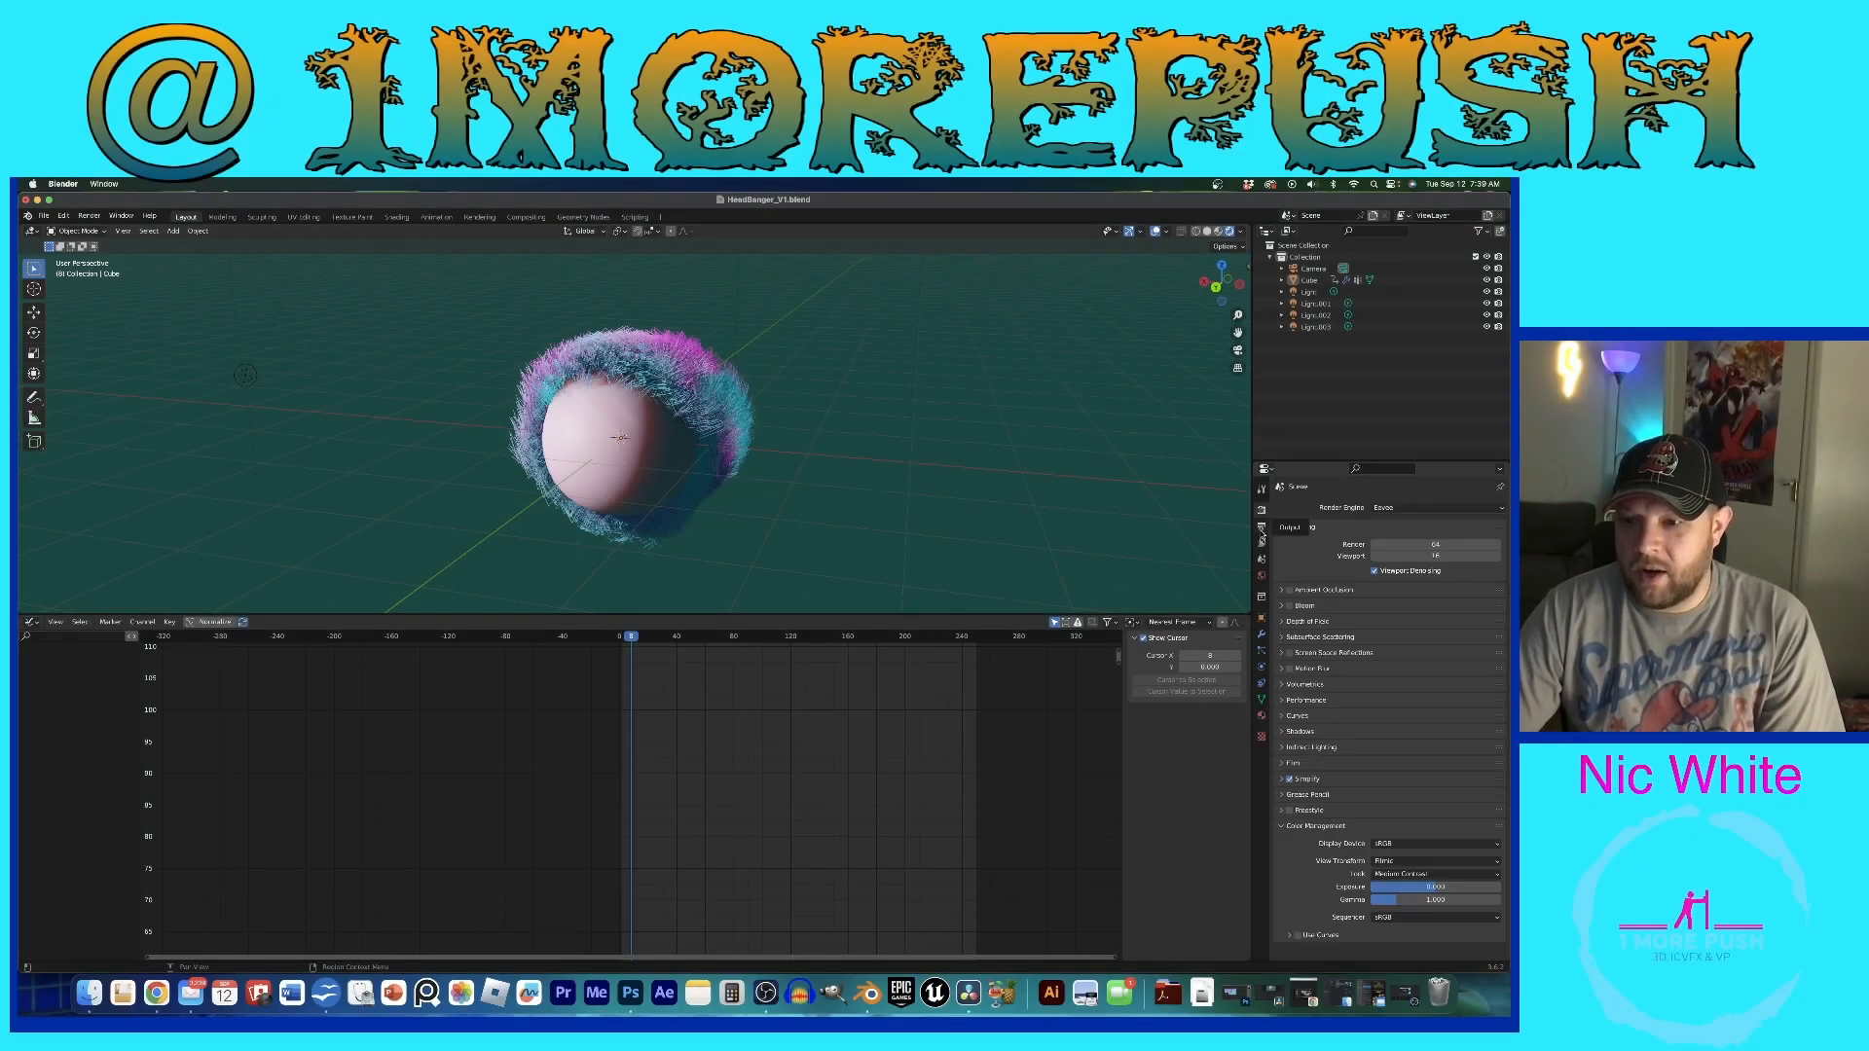
pyautogui.click(1262, 530)
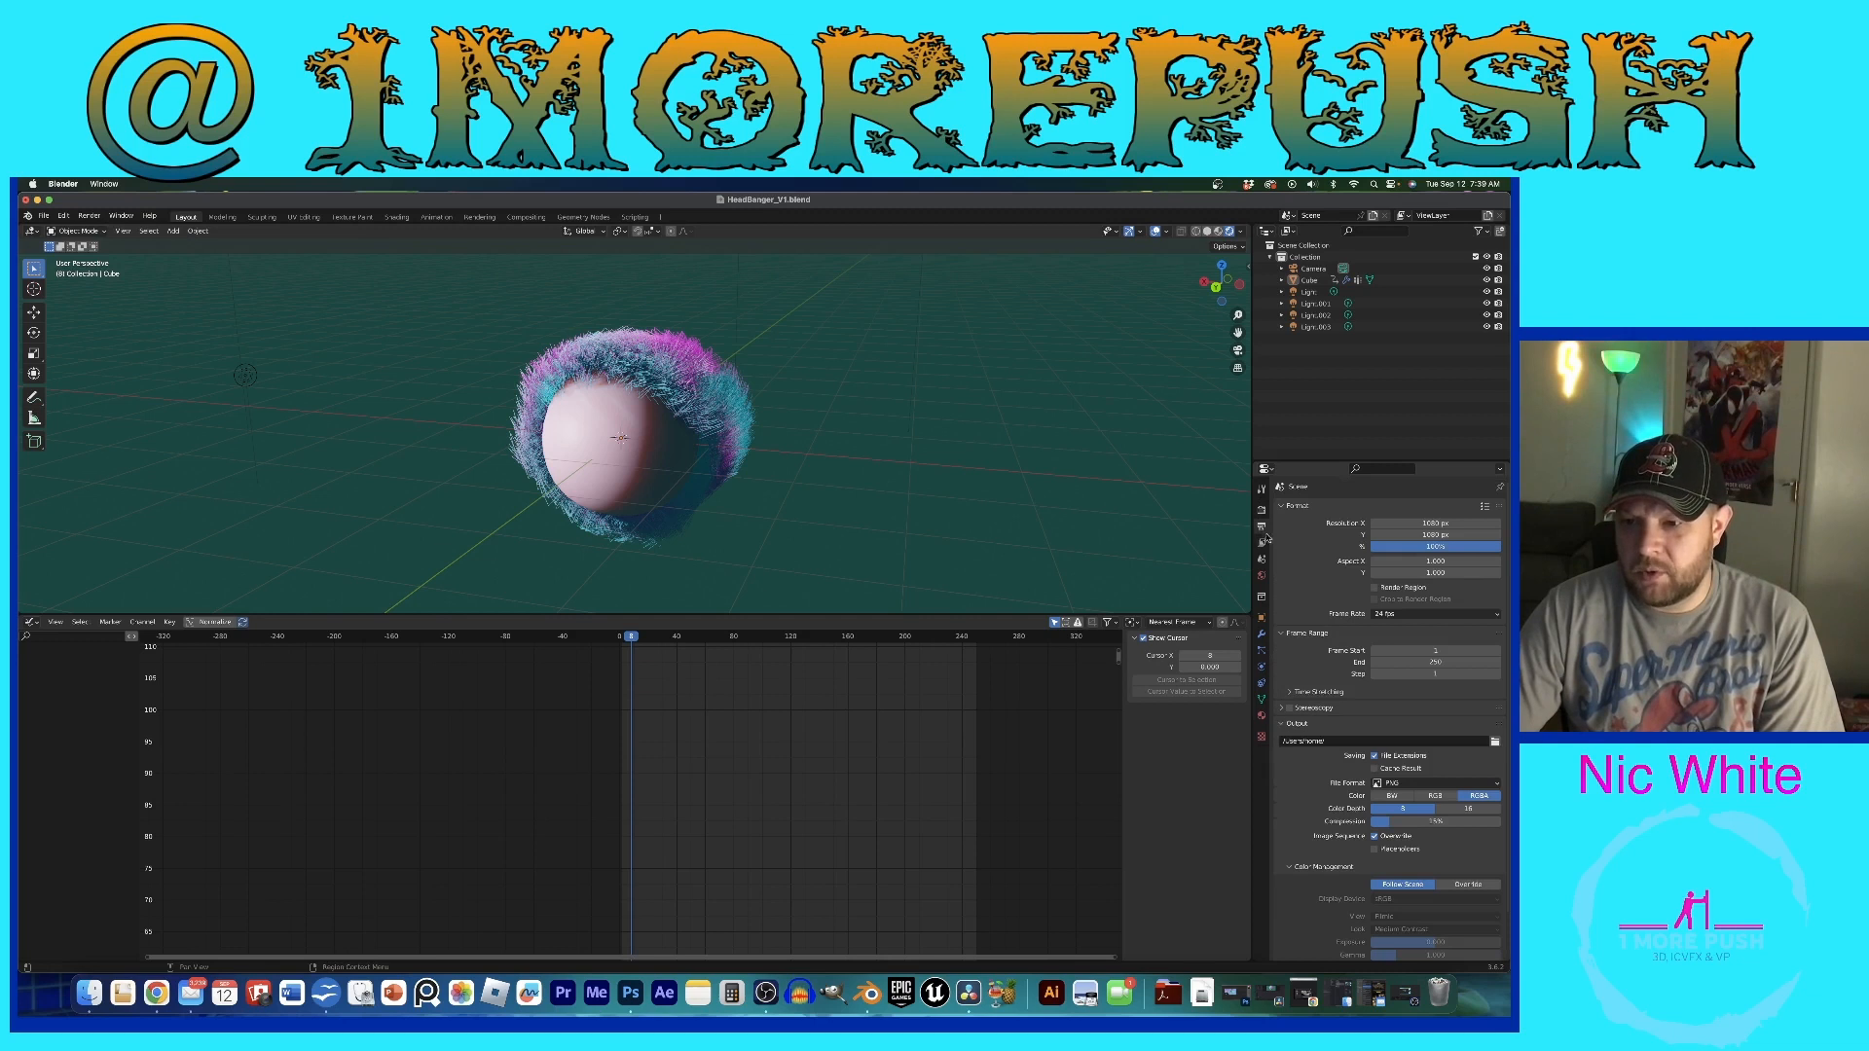
pyautogui.click(1456, 524)
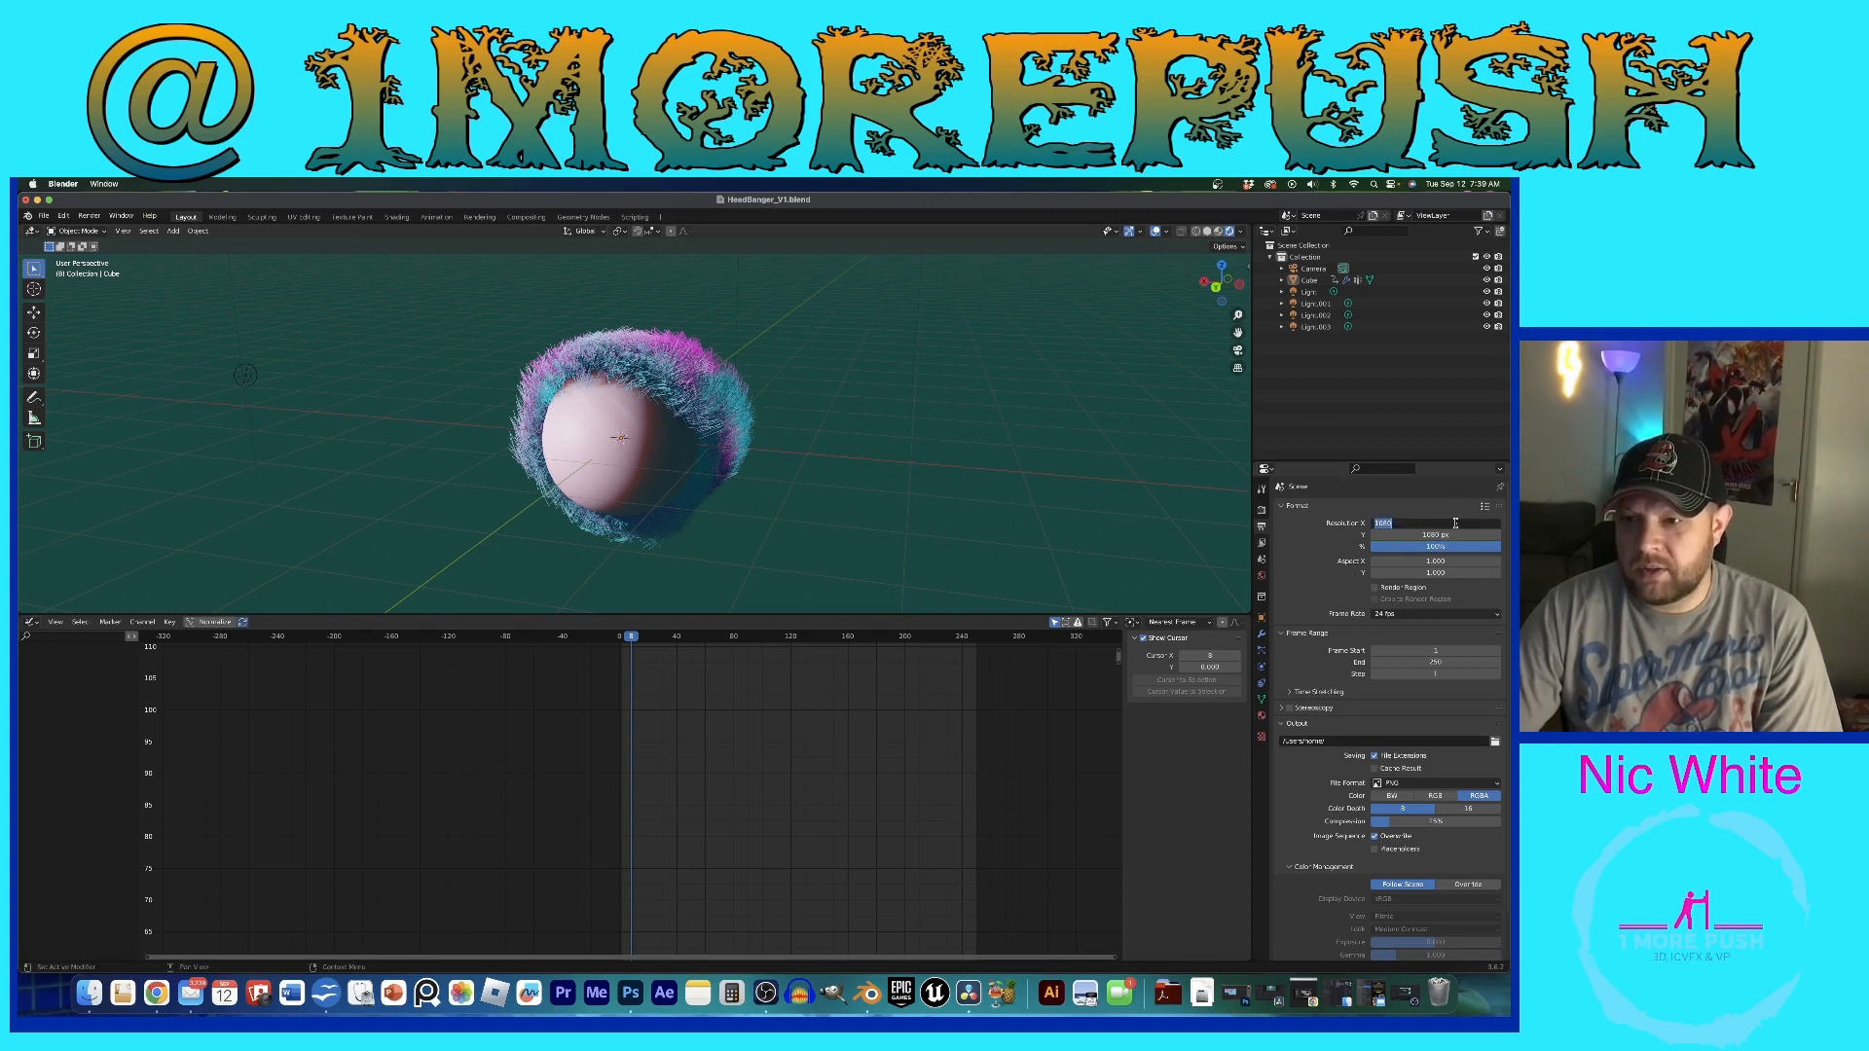
pyautogui.press('Return')
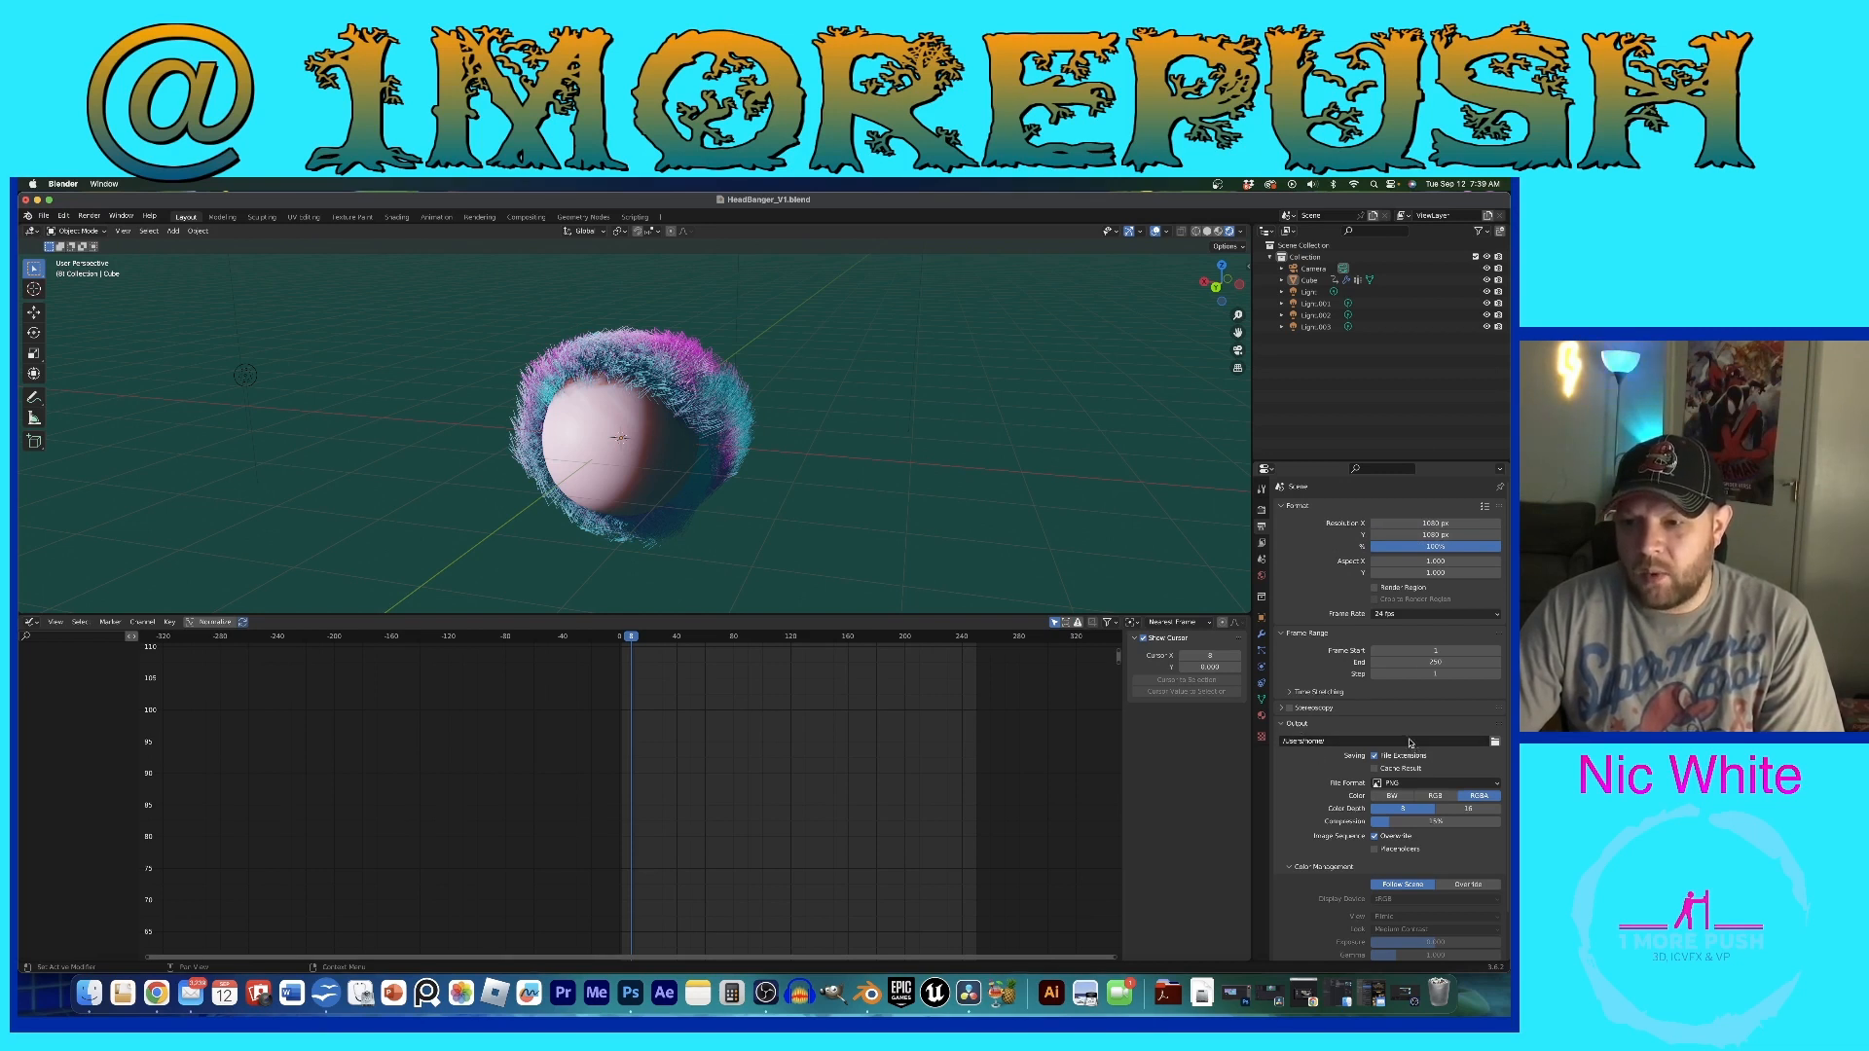
# Step: Append the file name HeadBanger to the render output path
pyautogui.click(1470, 744)
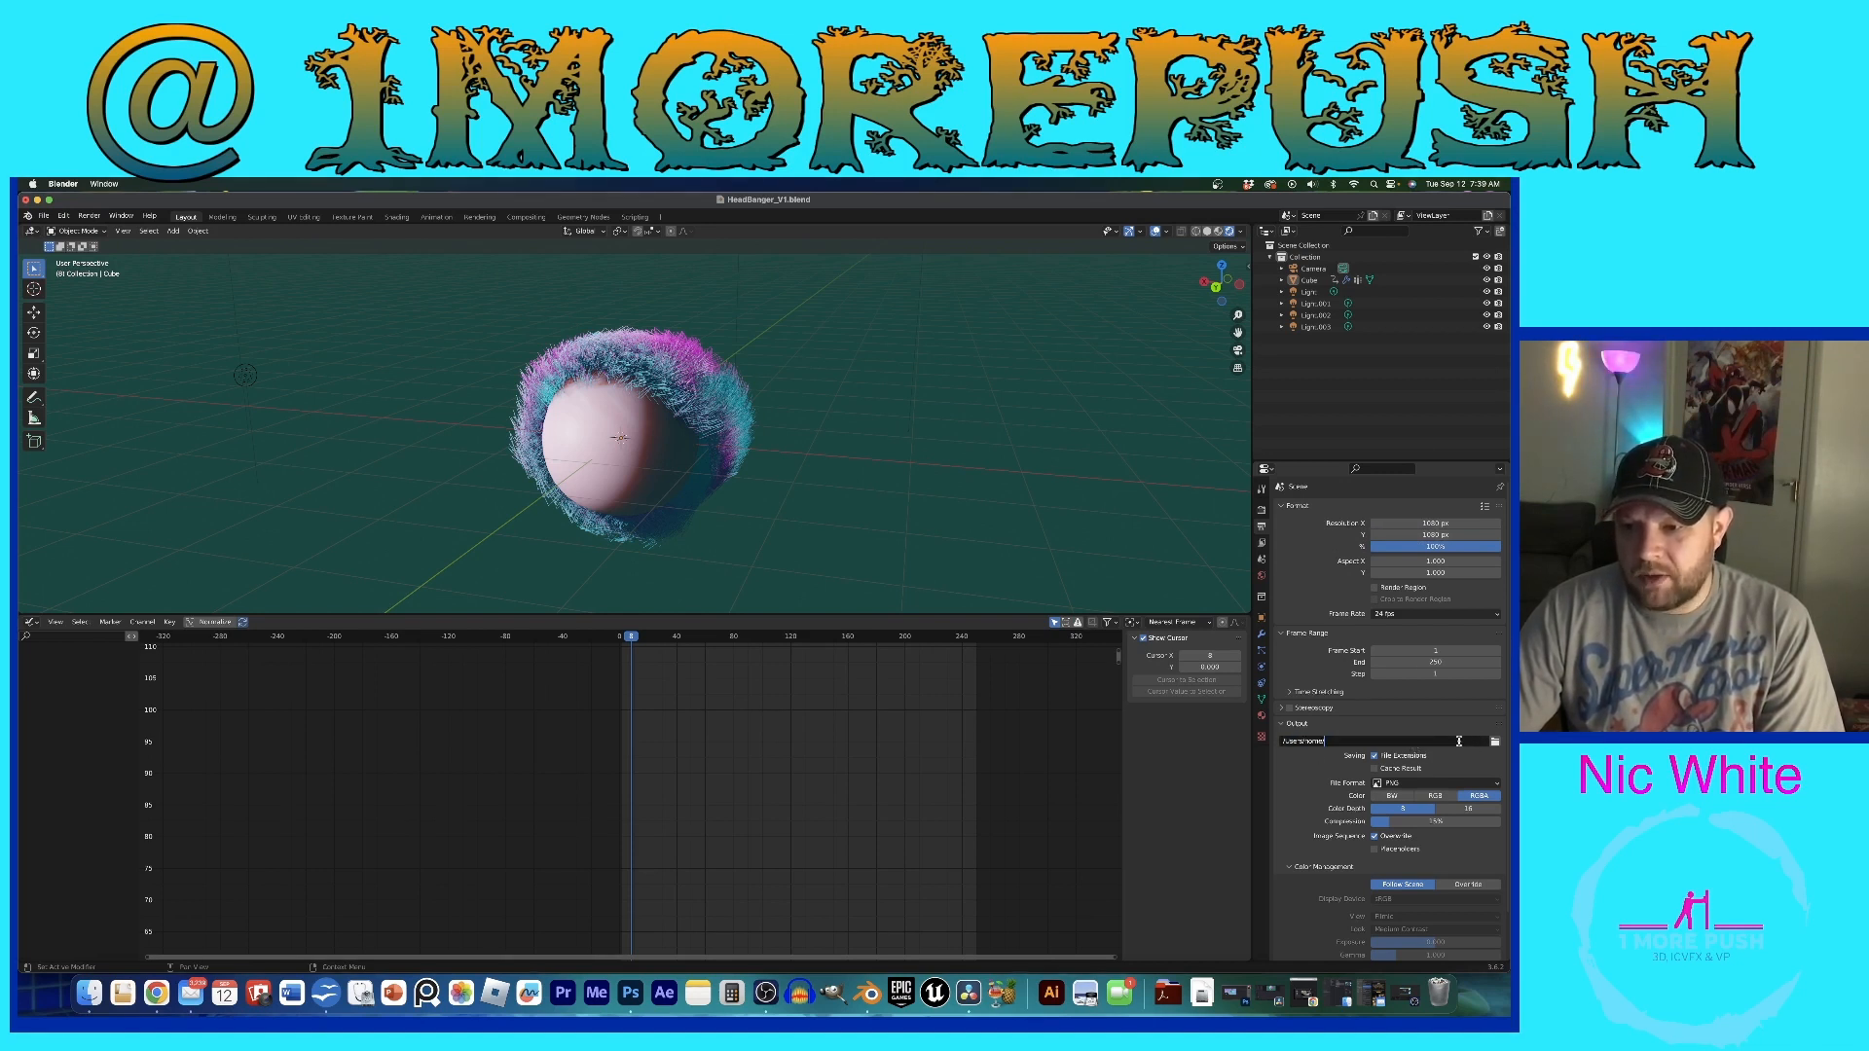
pyautogui.write('Head')
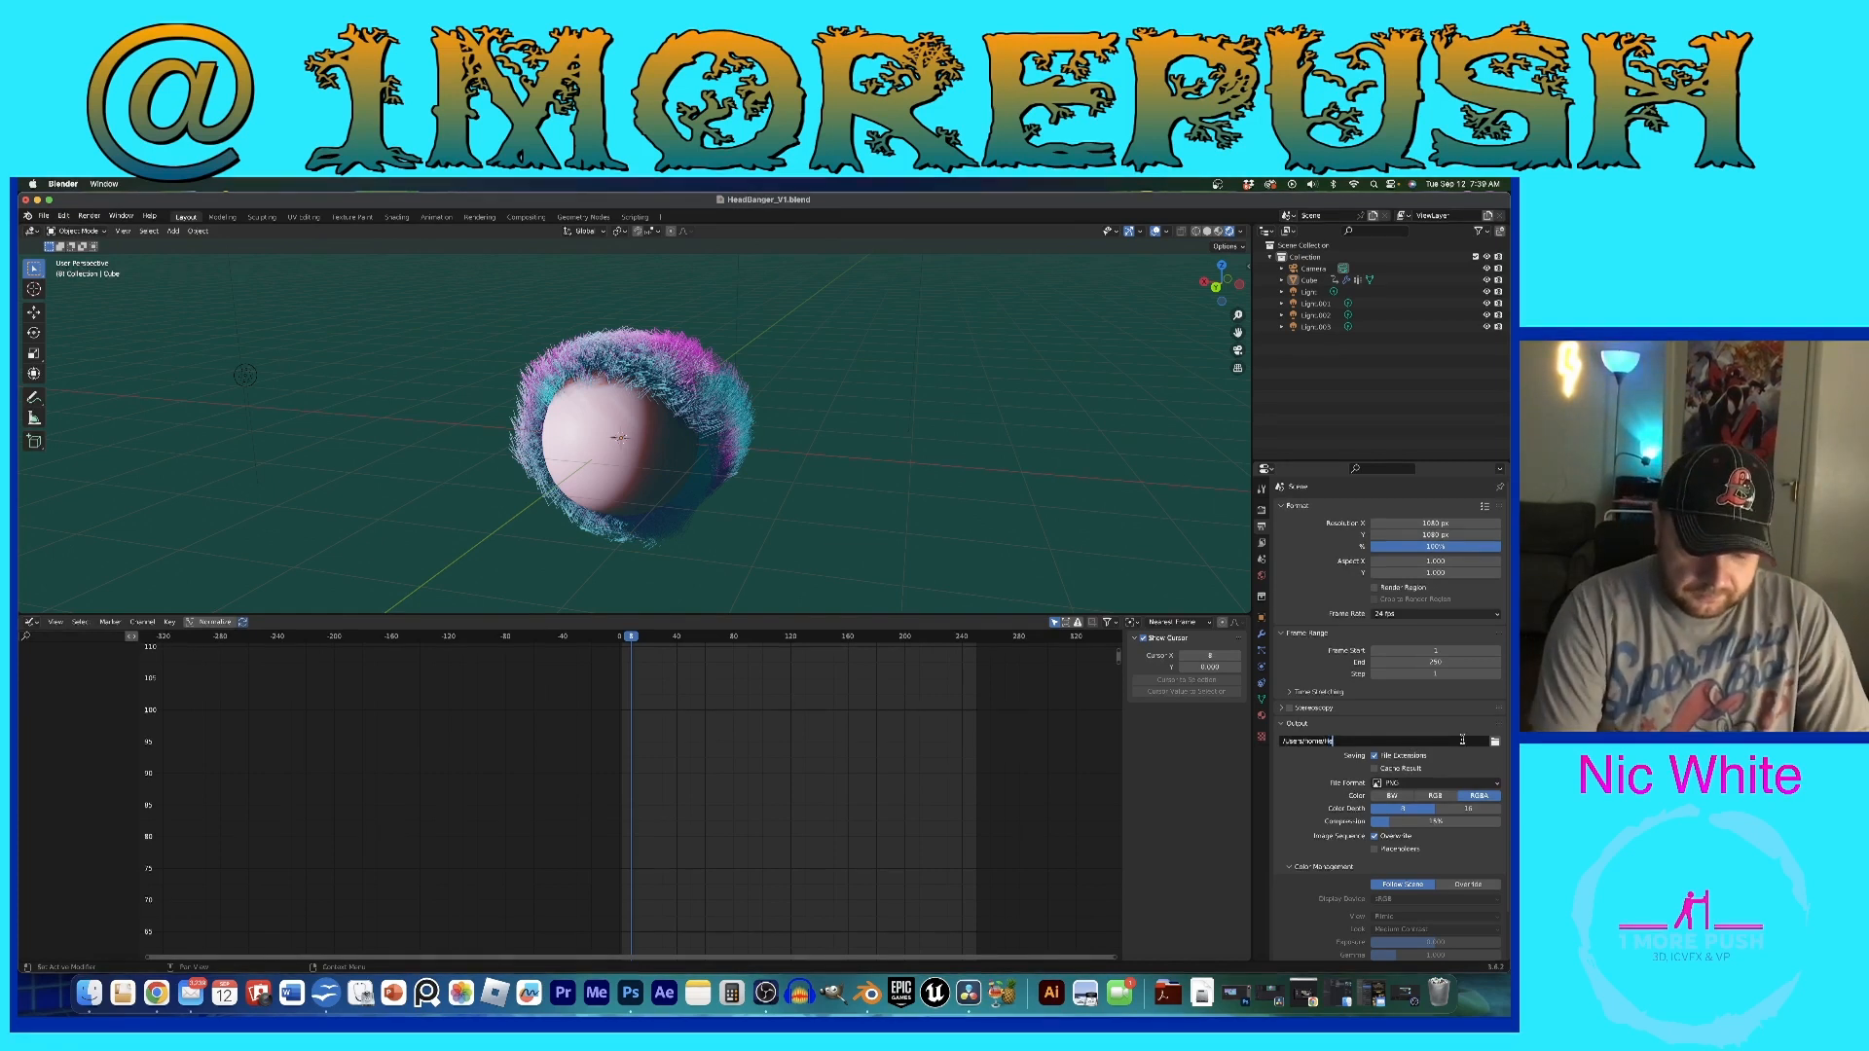
pyautogui.write('Banger')
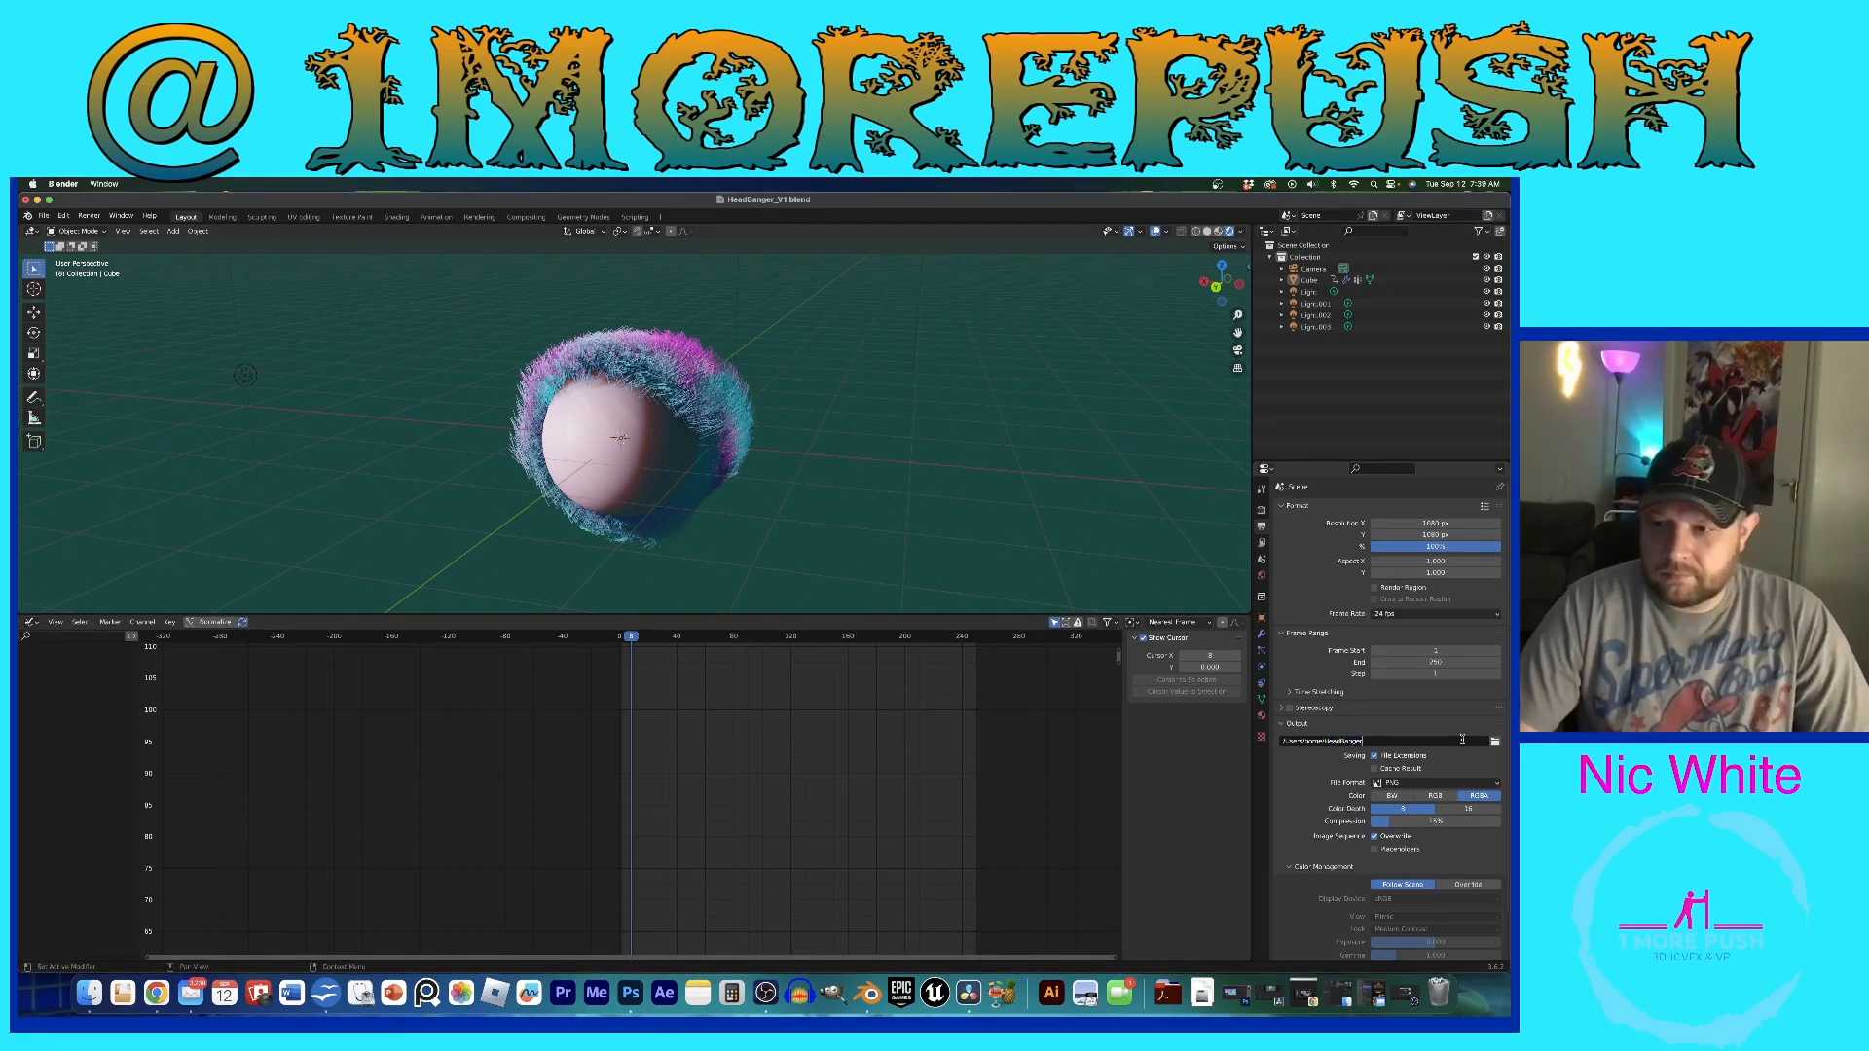
pyautogui.press('Return')
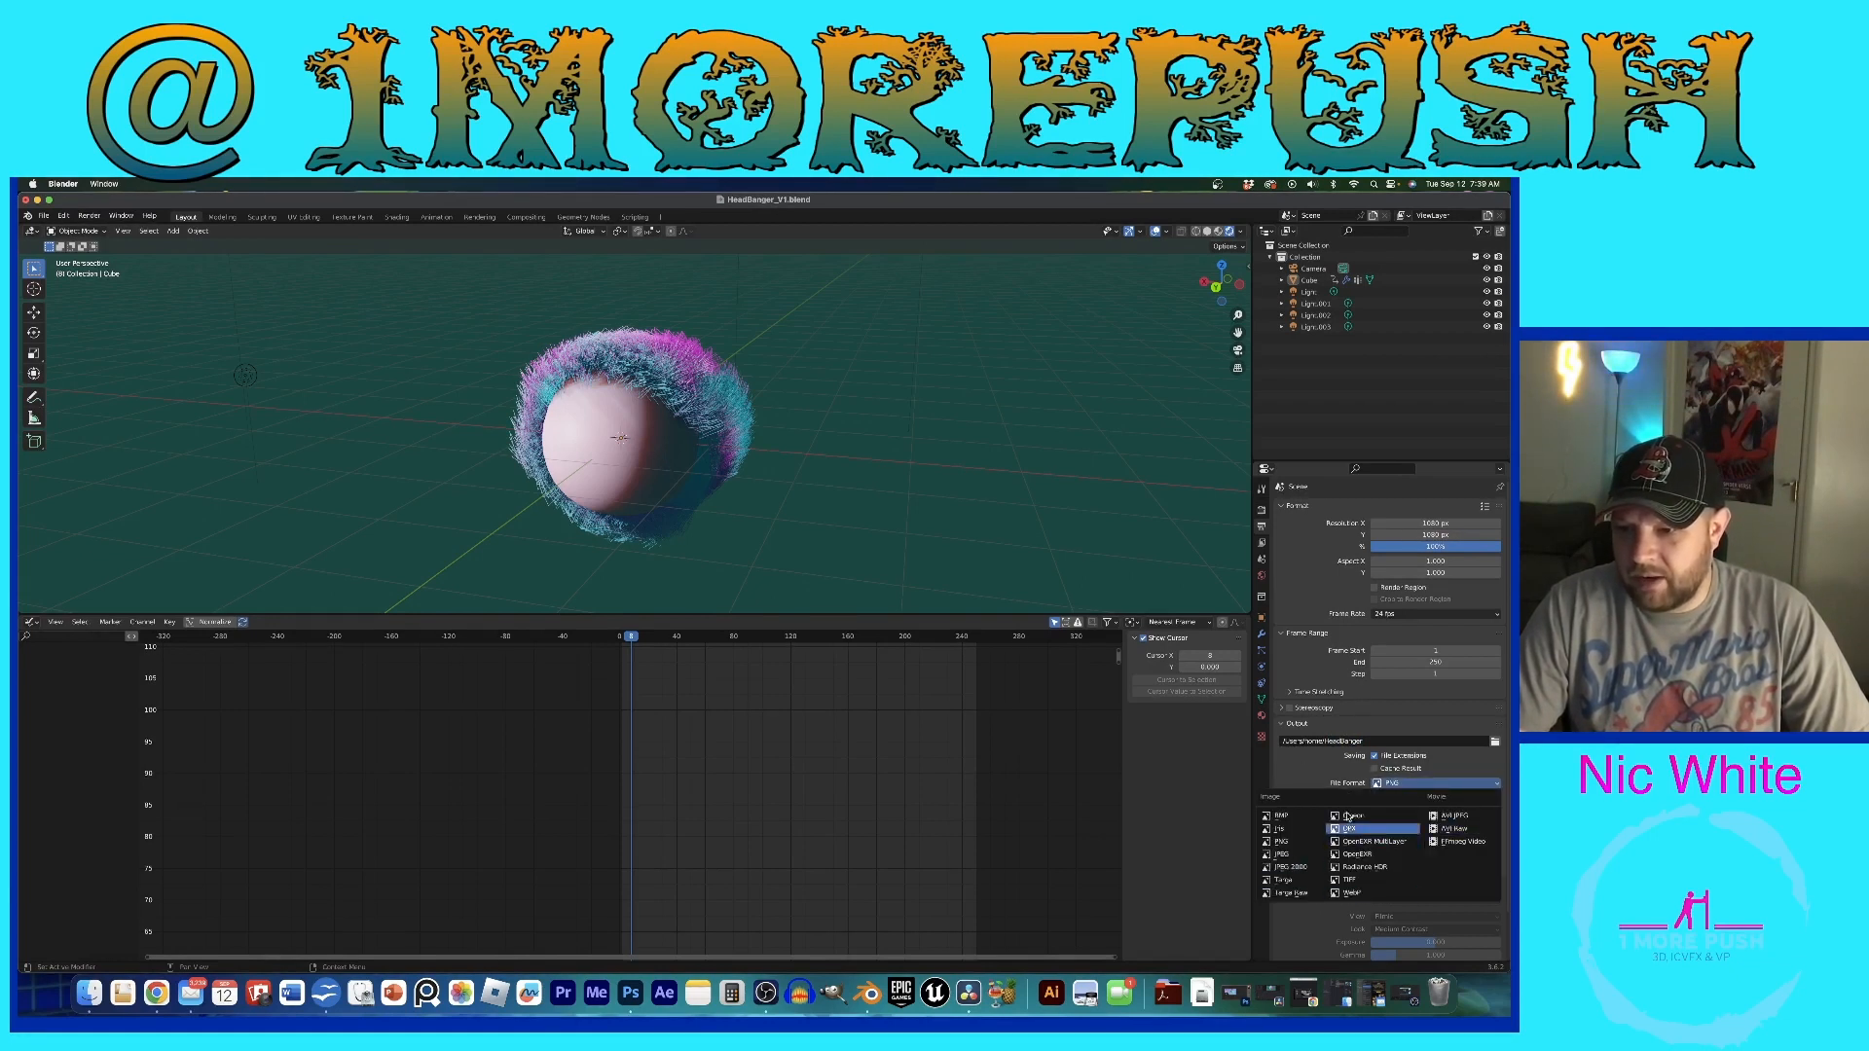
# Step: Try the Override option for the output color management and return it to Follow Scene
pyautogui.scroll(-2, 1305, 837)
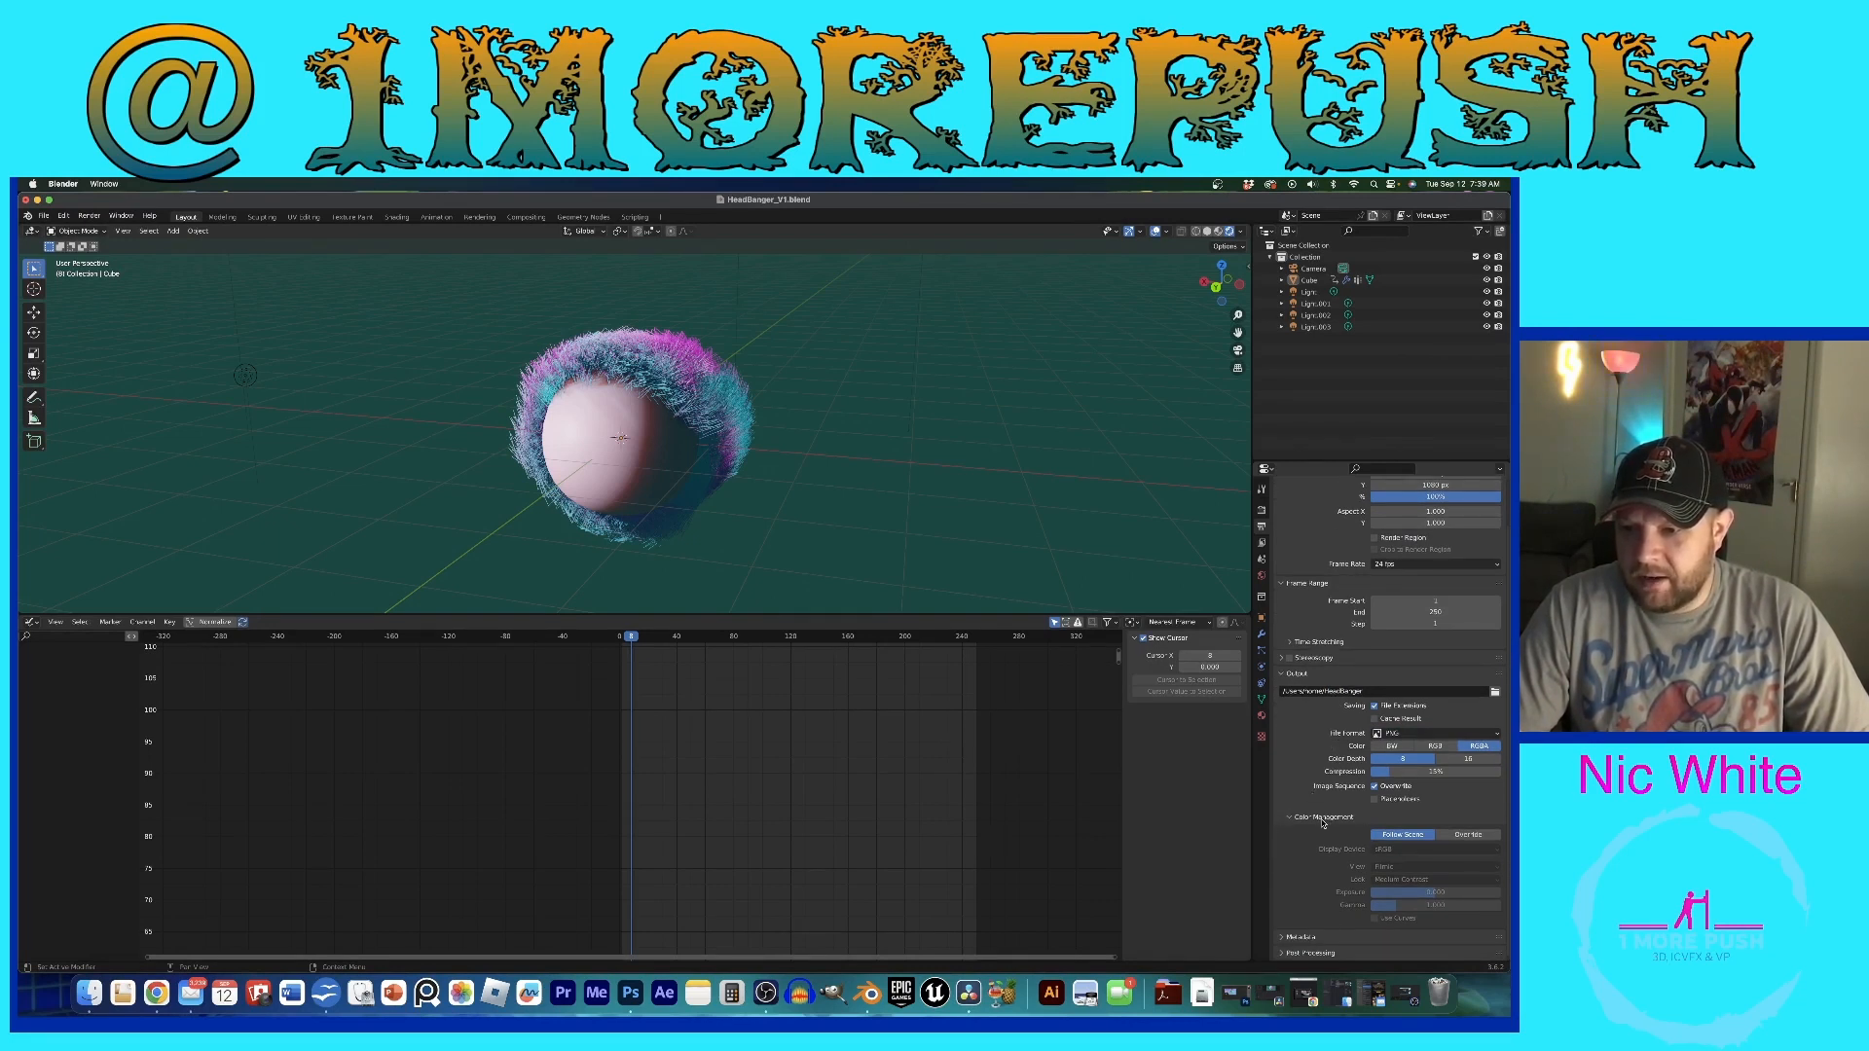
pyautogui.click(1468, 834)
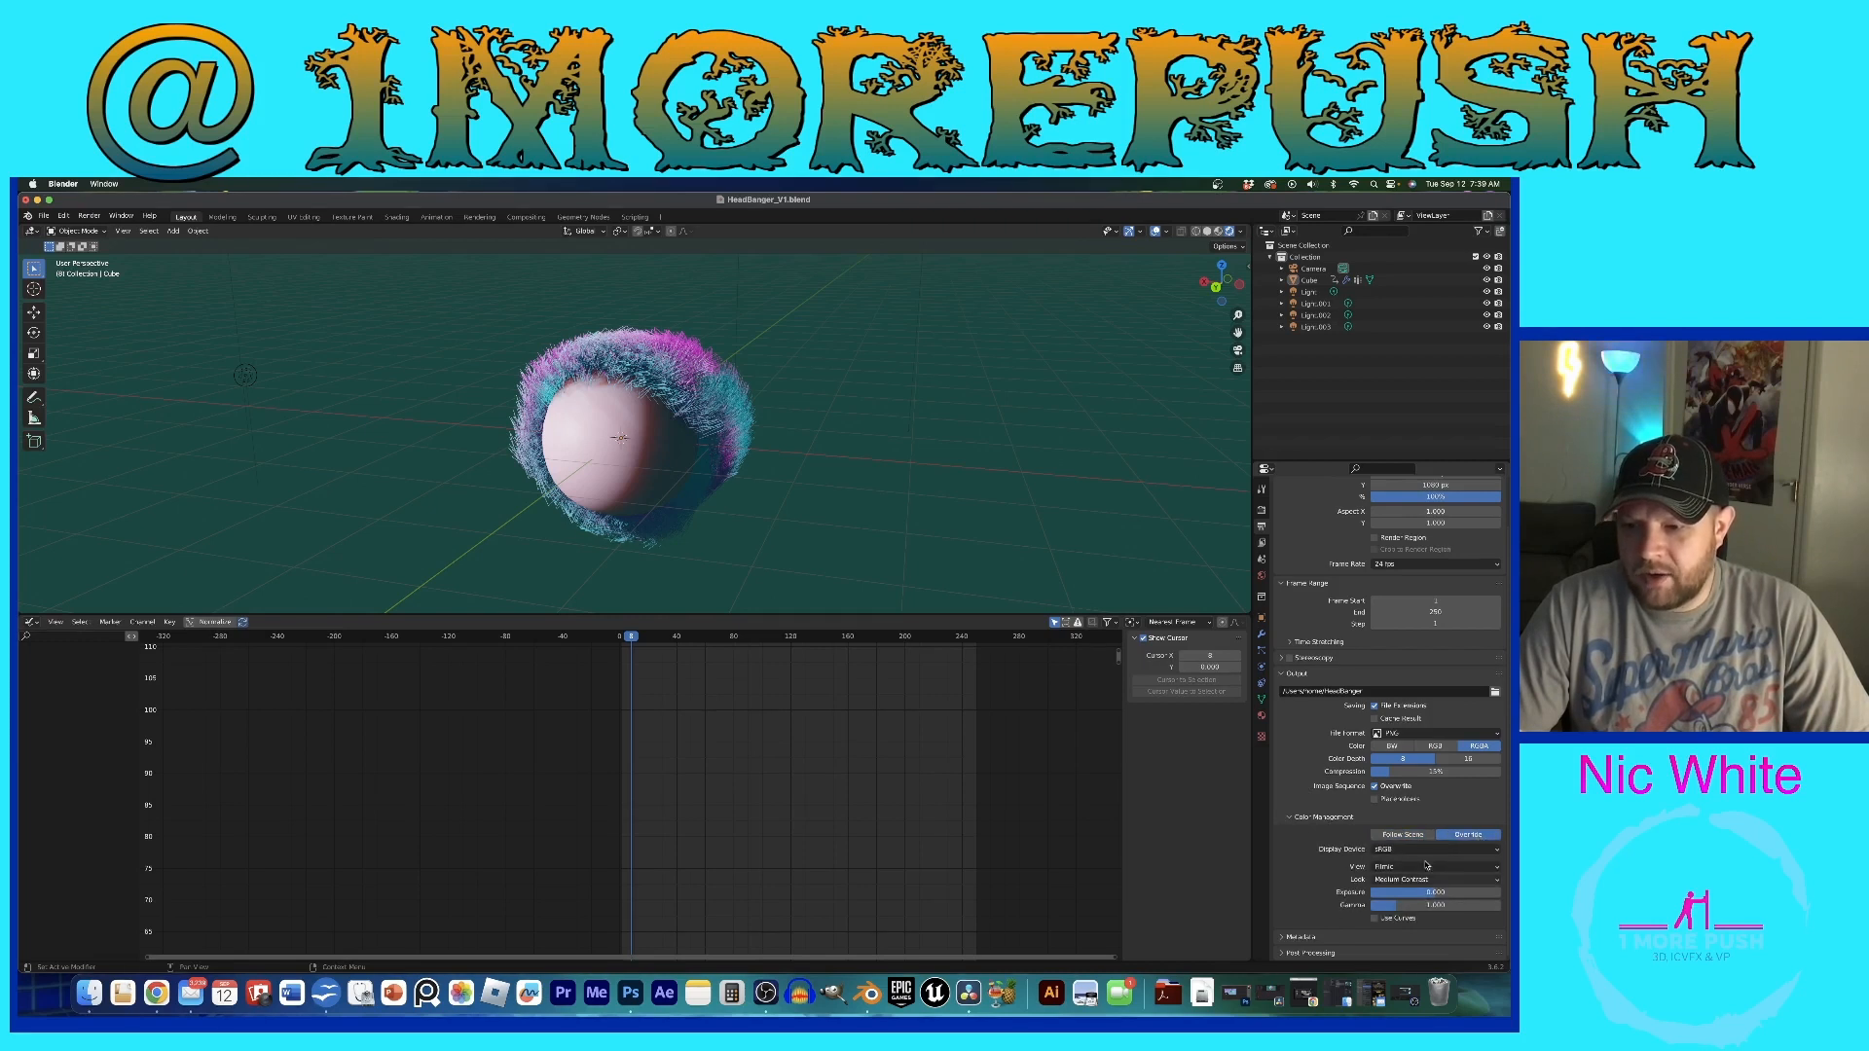
pyautogui.click(1402, 835)
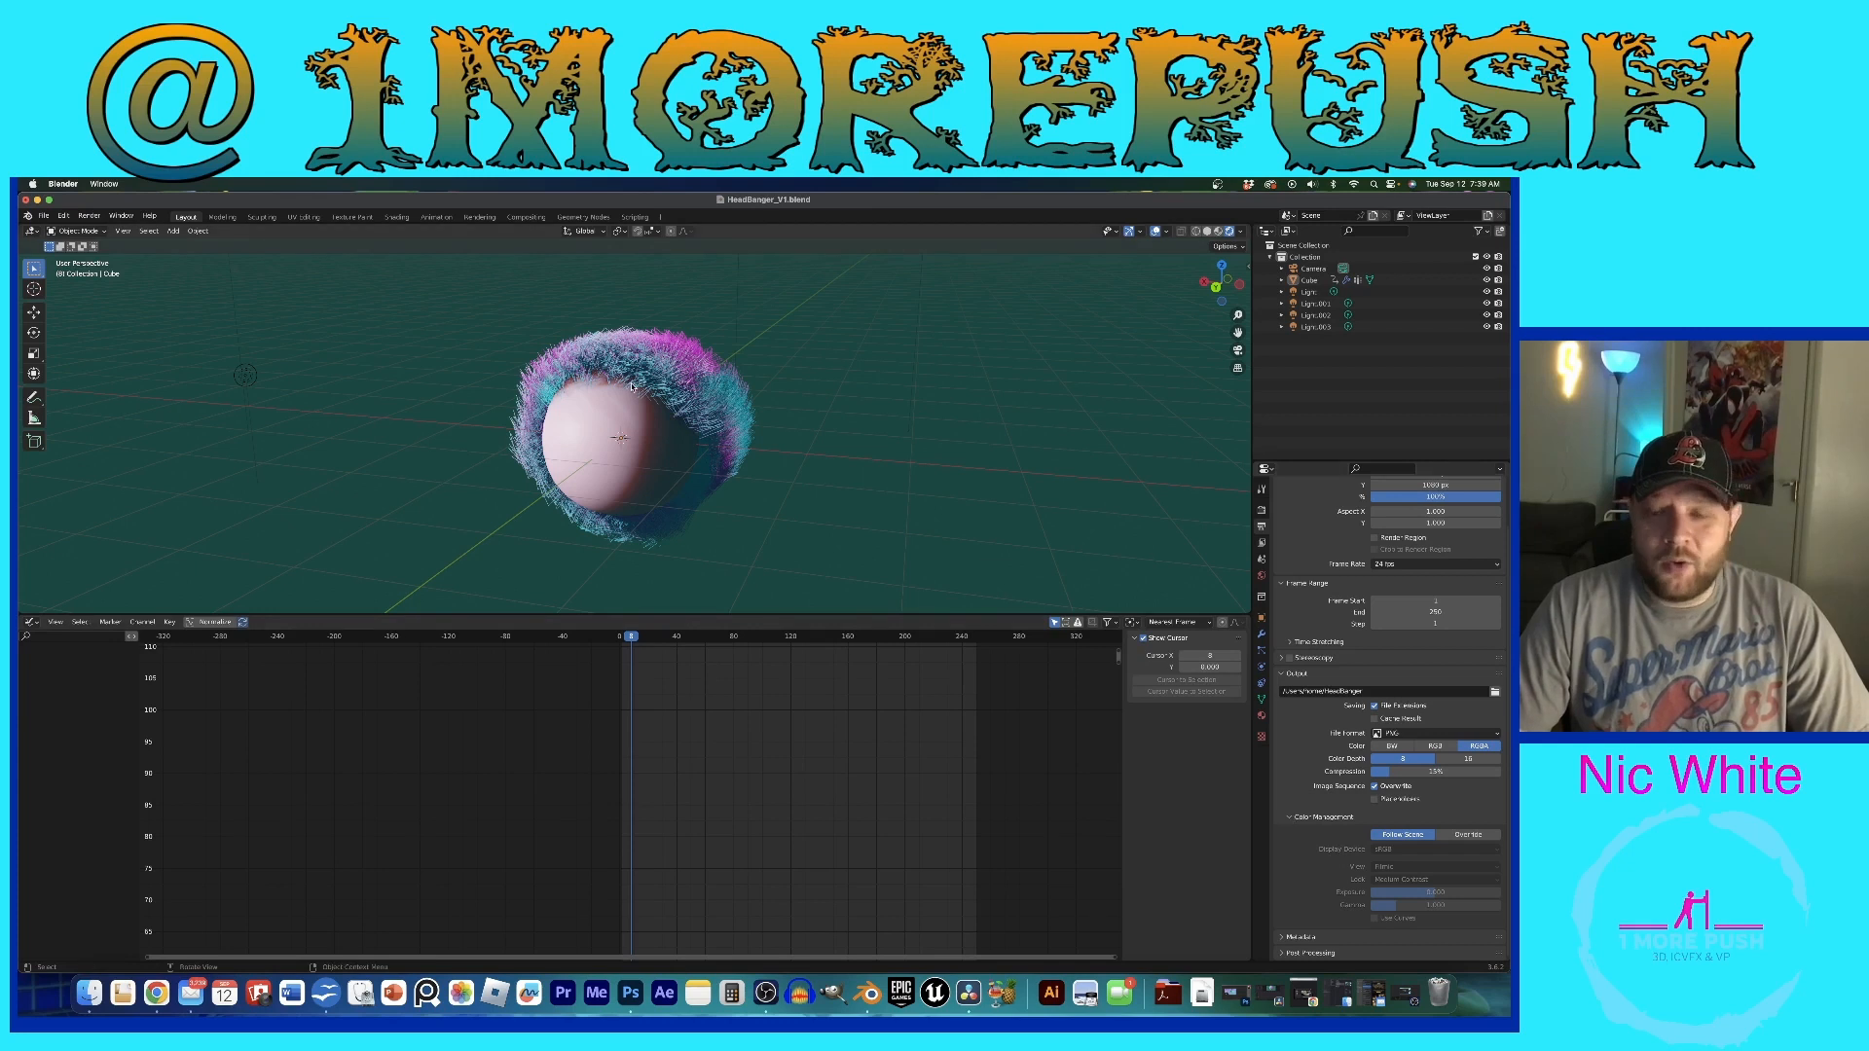
# Step: Start rendering the full head-banging sequence with Render Animation
pyautogui.click(92, 217)
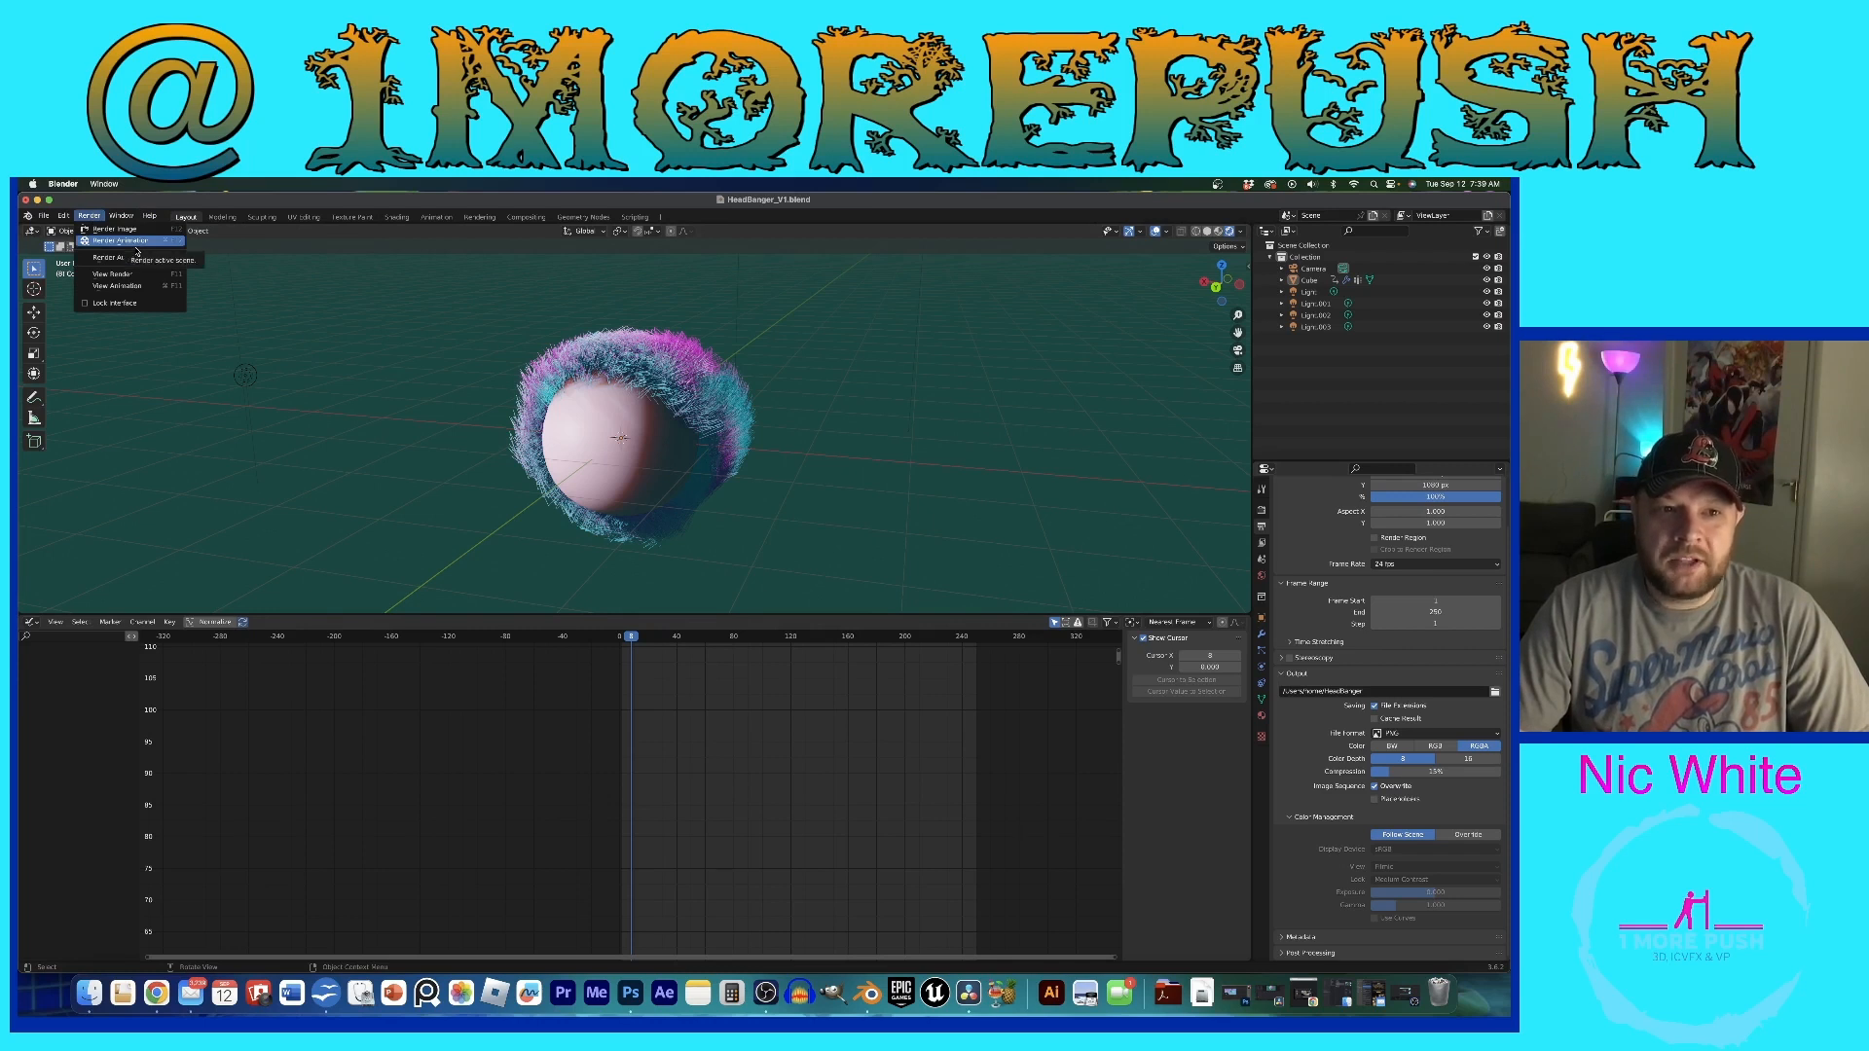